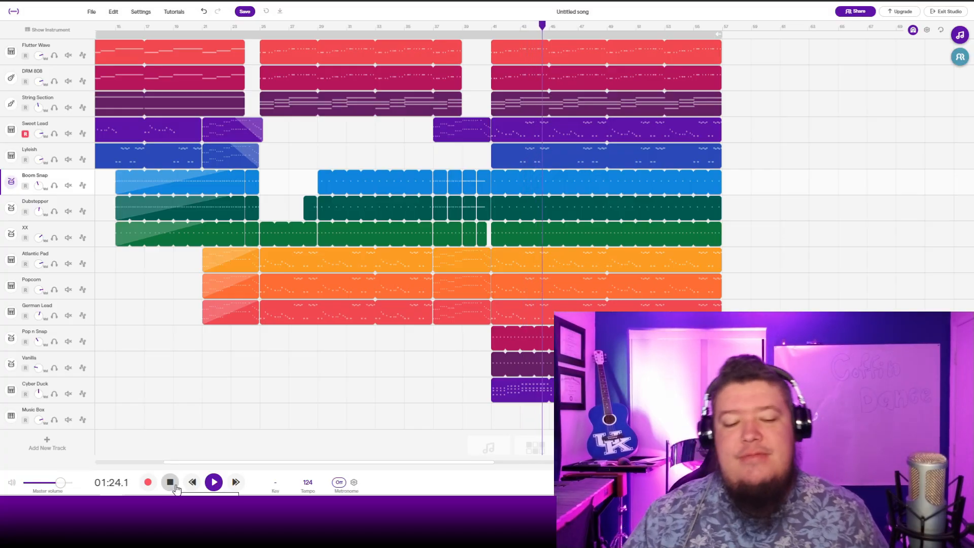
Stop the playback of the finished song
{"action": "left_click", "coordinate": [176, 487]}
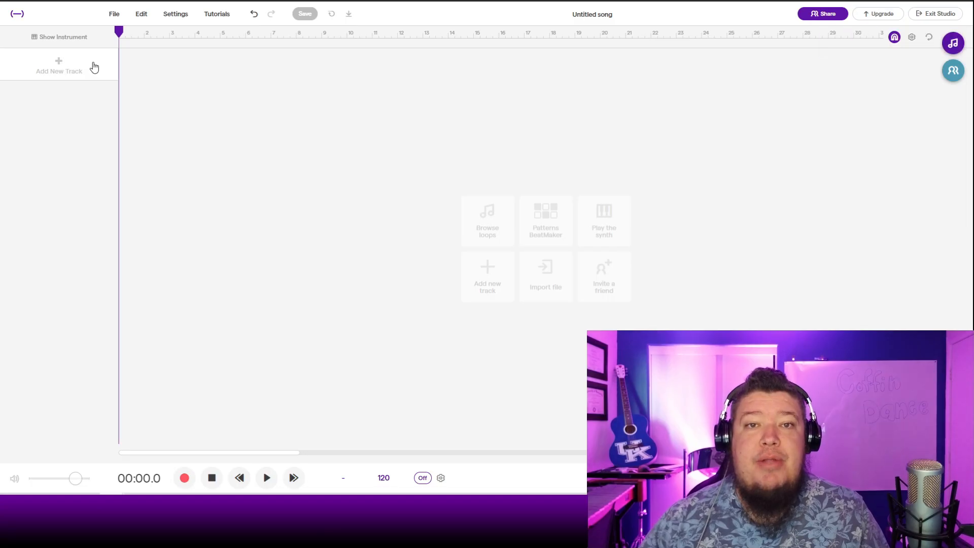
Add a synthesizer track, and a guitar and bass track that uses the DRM 808 preset from Bass - Kick (808)
{"action": "left_click", "coordinate": [85, 71]}
{"action": "left_click", "coordinate": [433, 301]}
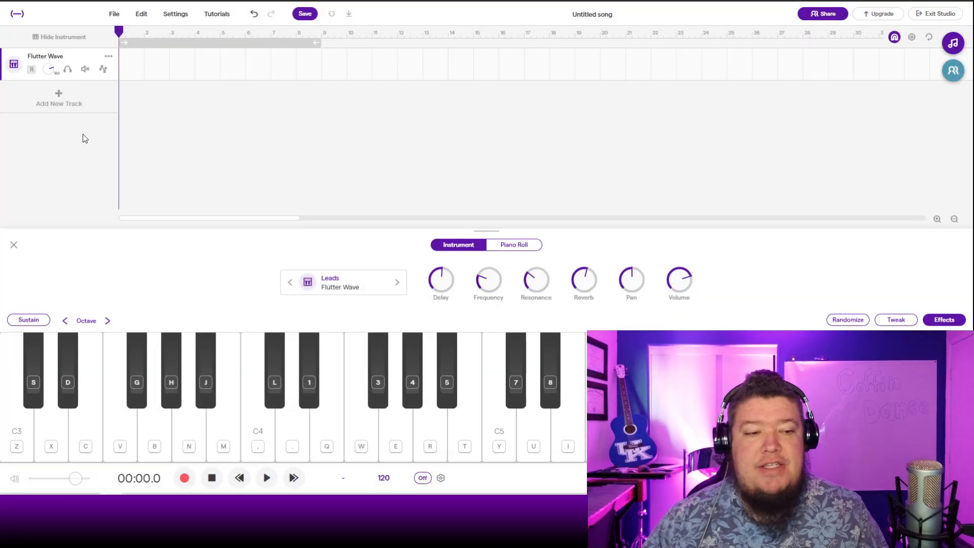
{"action": "left_click", "coordinate": [57, 97]}
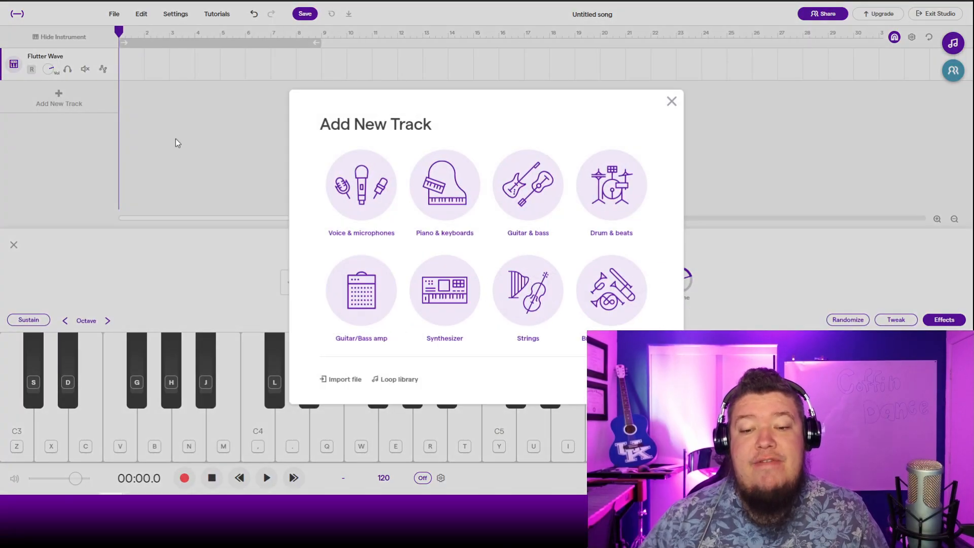
{"action": "left_click", "coordinate": [528, 199]}
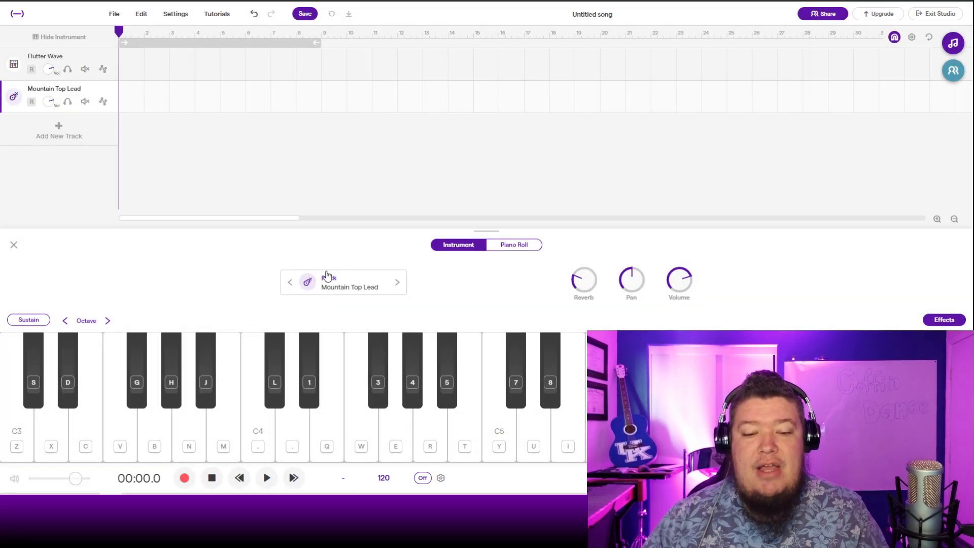
{"action": "left_click", "coordinate": [327, 276]}
{"action": "left_click", "coordinate": [484, 190]}
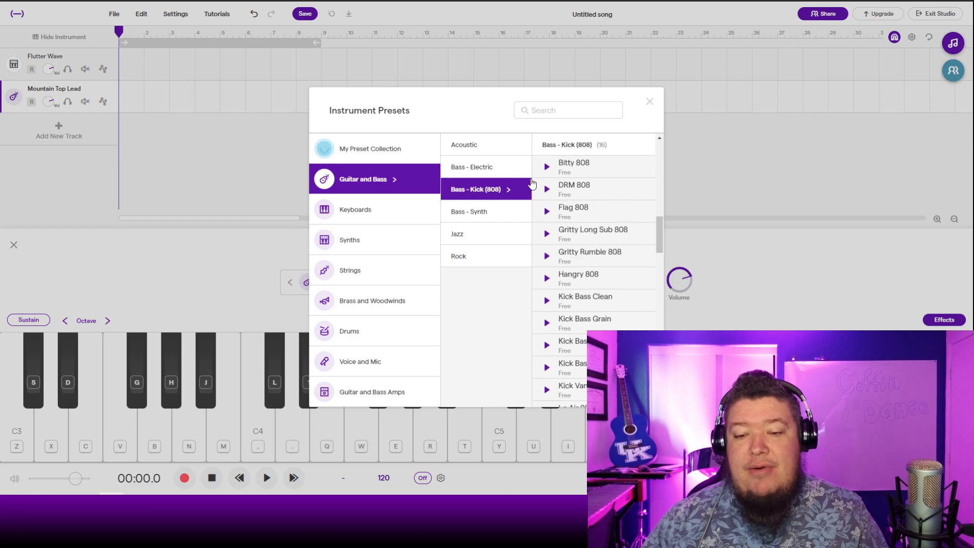
{"action": "left_click", "coordinate": [574, 185]}
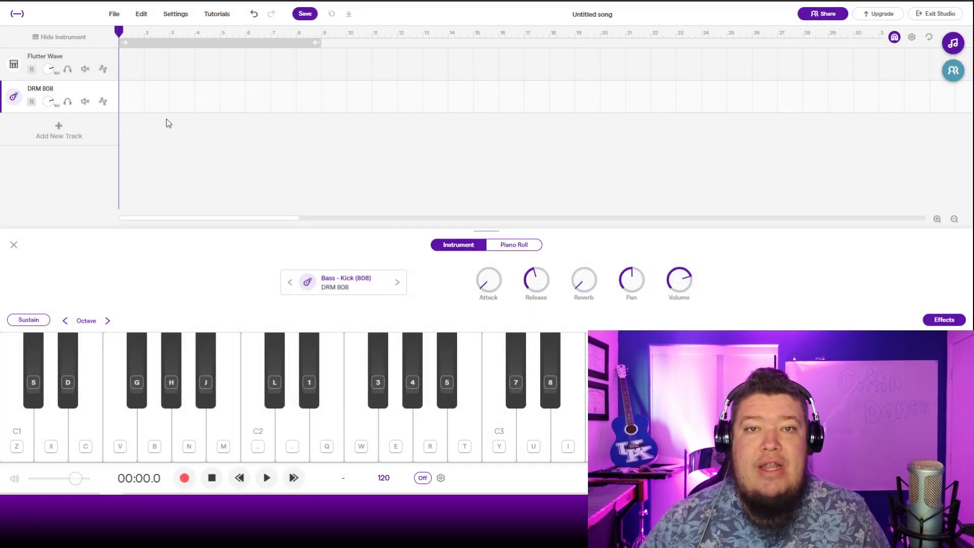
Select the Flutter Wave track and set the song tempo to 124 BPM
{"action": "left_click", "coordinate": [44, 60]}
{"action": "left_click", "coordinate": [384, 477]}
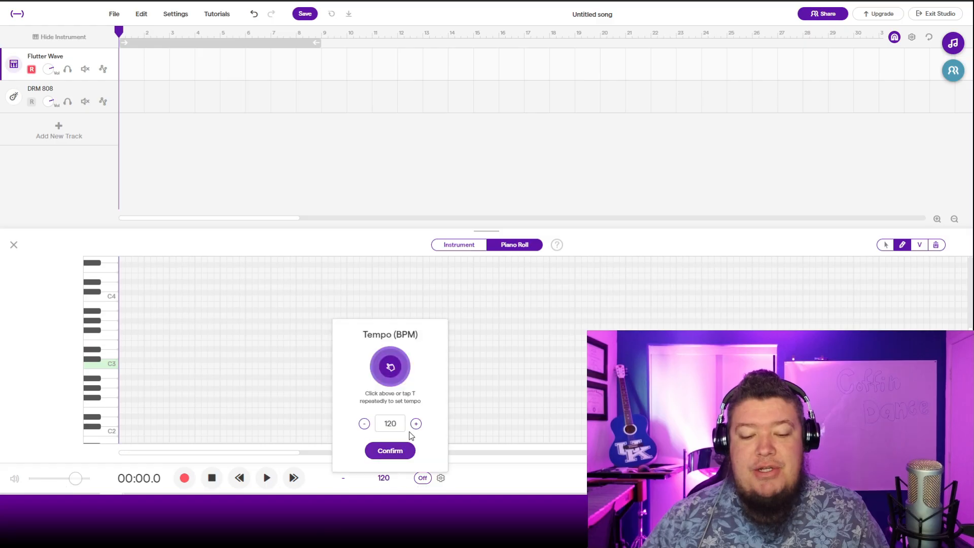
{"action": "left_click", "coordinate": [416, 424]}
{"action": "left_click", "coordinate": [415, 423]}
{"action": "left_click", "coordinate": [393, 451]}
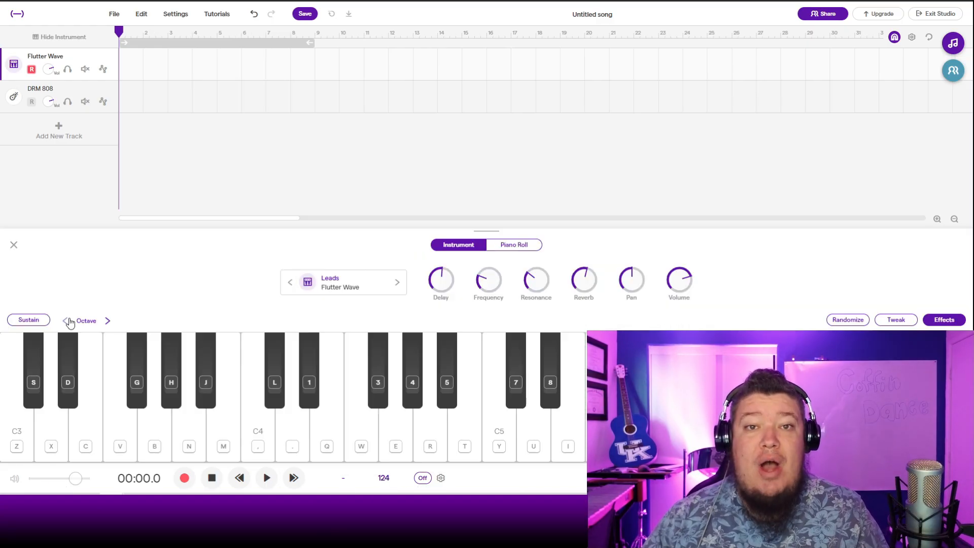
Lower the Flutter Wave keyboard by three octaves to start at C0, and try out the notes D, E and F#
{"action": "left_click", "coordinate": [65, 321]}
{"action": "left_click", "coordinate": [65, 321]}
{"action": "left_click", "coordinate": [65, 320]}
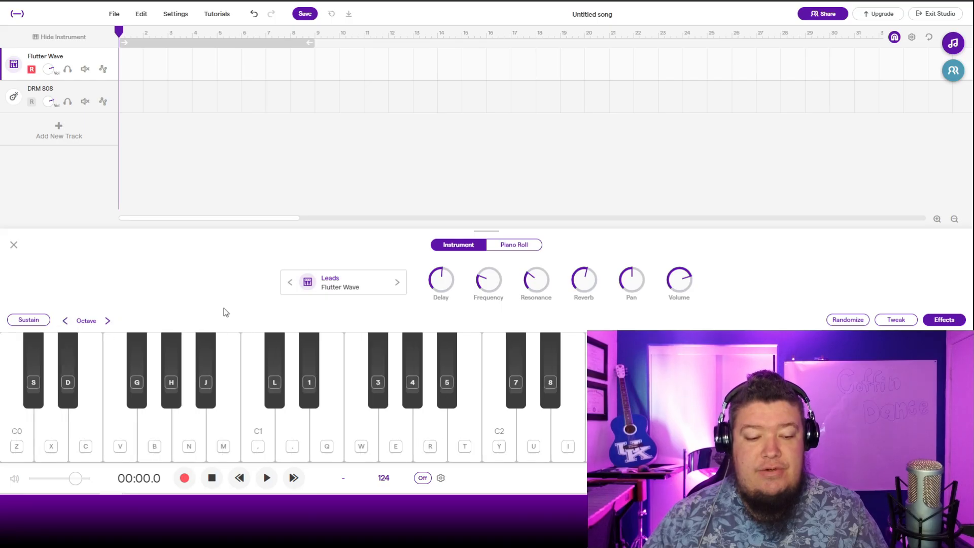
{"action": "key", "text": "period"}
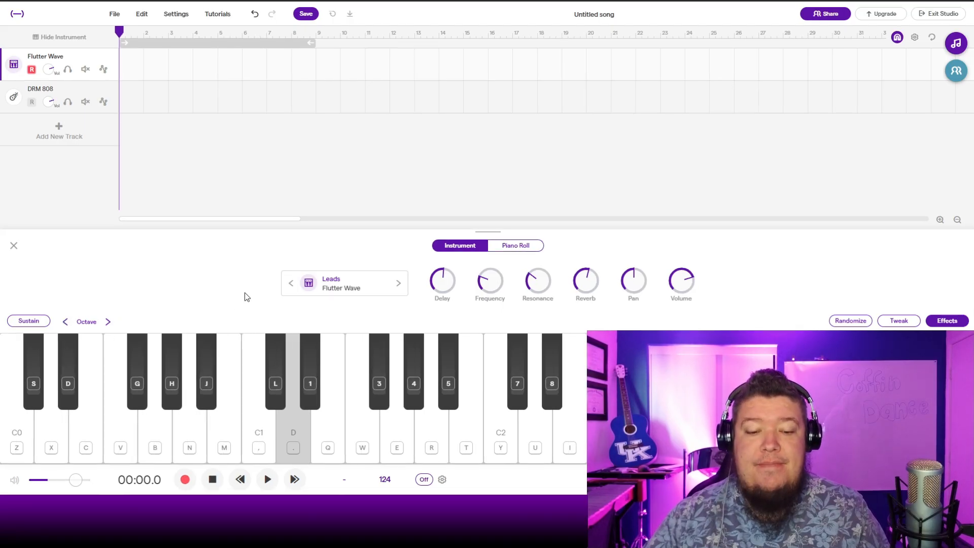
{"action": "key", "text": "q"}
{"action": "key", "text": "3"}
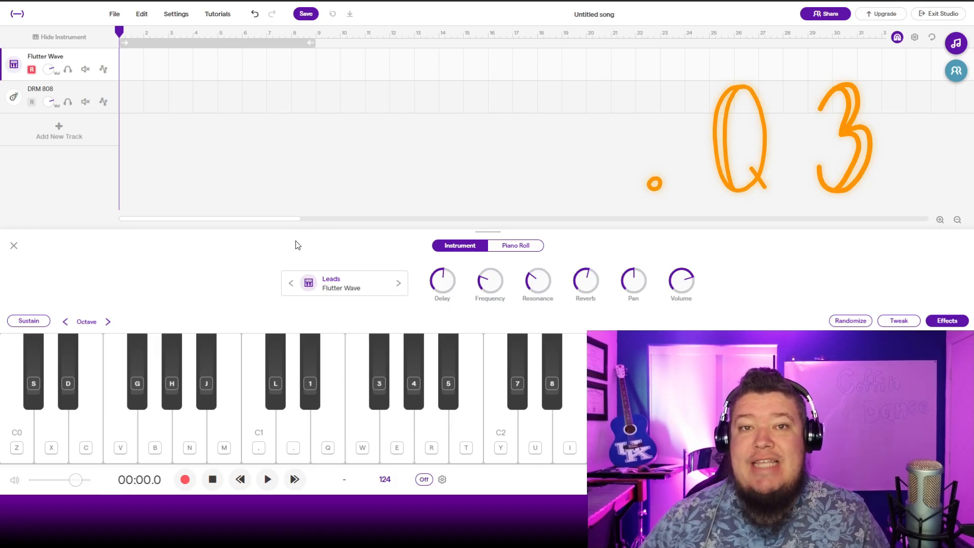
Record a bass line on the Flutter Wave track, playing D, E and a double-length F# twice across eight bars
{"action": "left_click", "coordinate": [184, 483]}
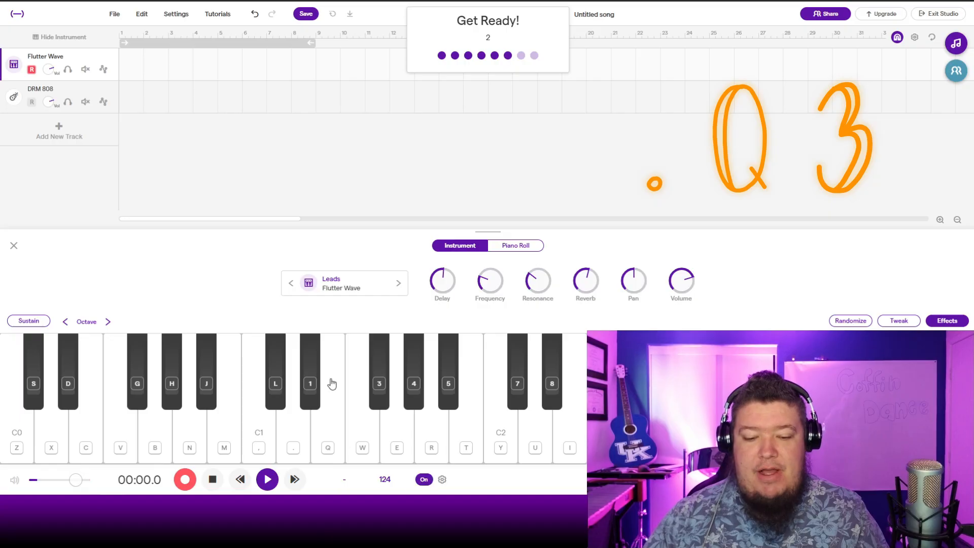
{"action": "key", "text": "period"}
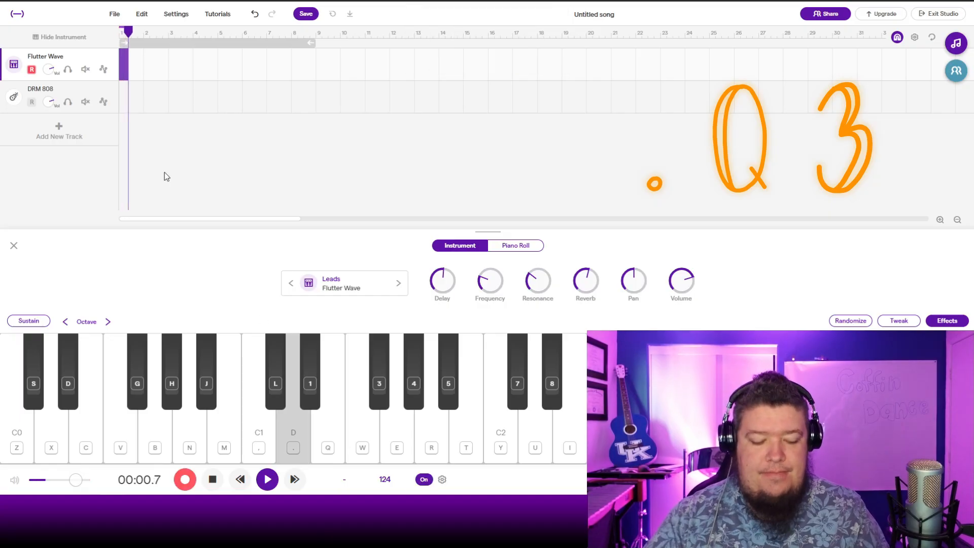
{"action": "key", "text": "q"}
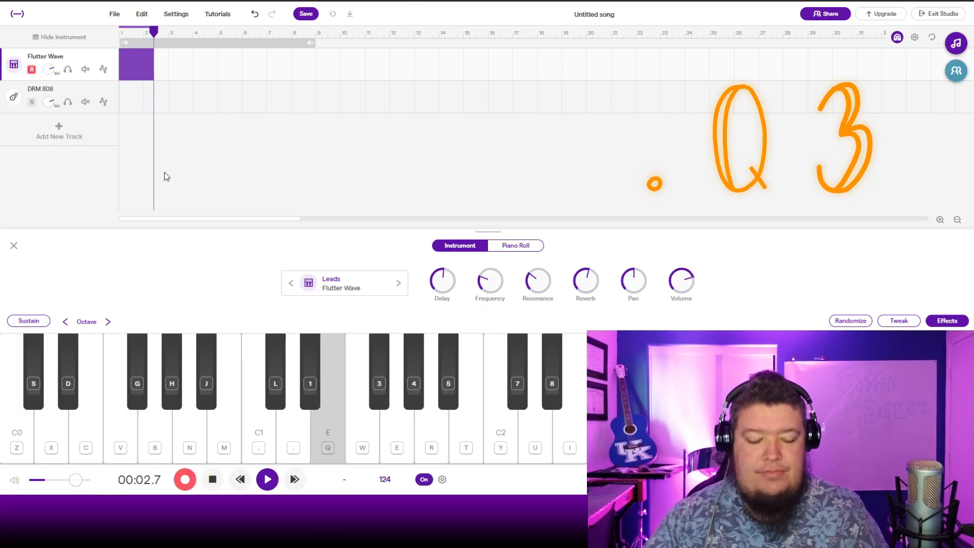
{"action": "key", "text": "3"}
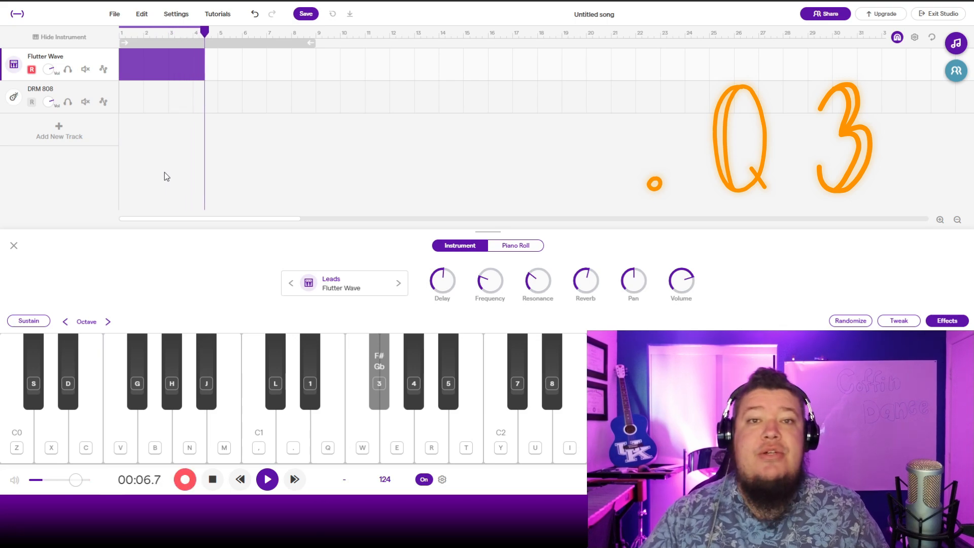
{"action": "key", "text": "period"}
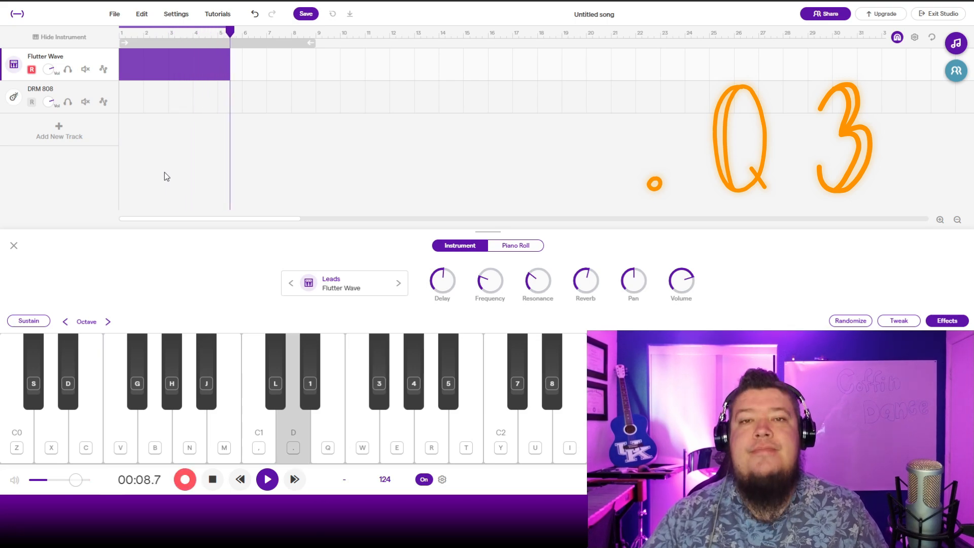
{"action": "key", "text": "q"}
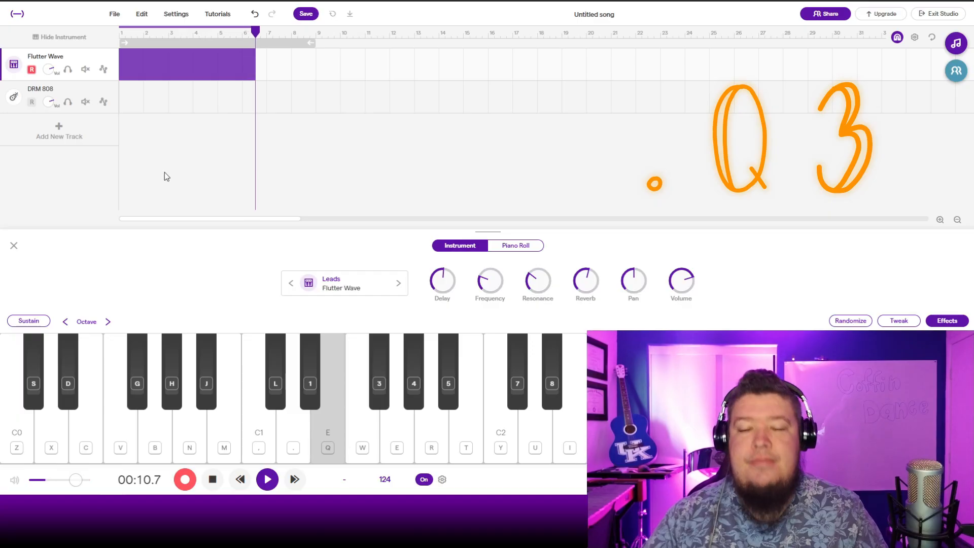
{"action": "key", "text": "3"}
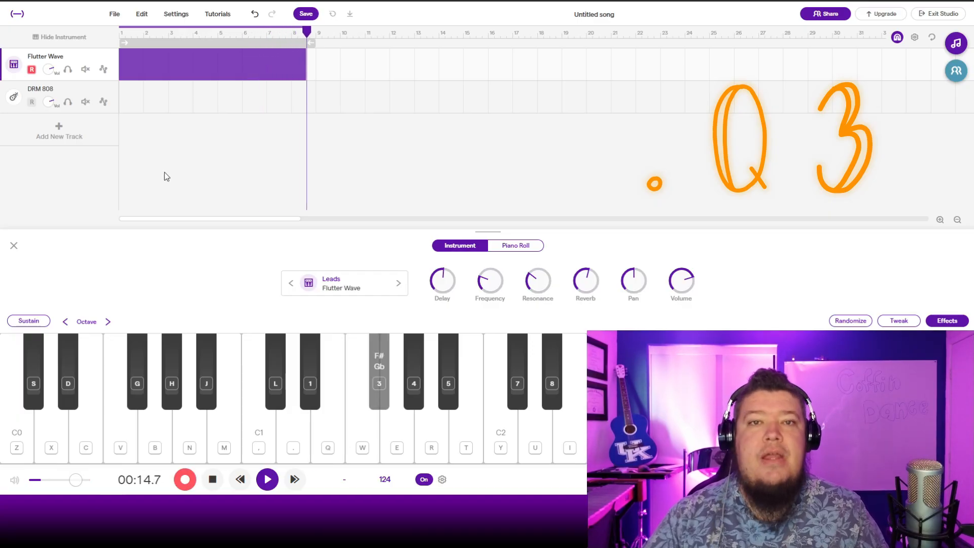
{"action": "key", "text": "space"}
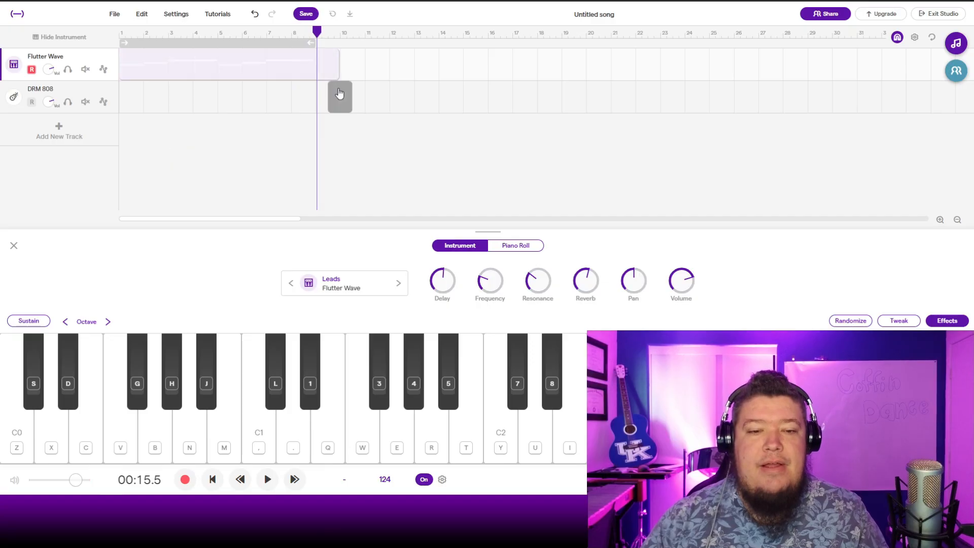
Trim the end of the Flutter Wave recording to eight bars and quantize its notes to 1/4
{"action": "left_click_drag", "start_coordinate": [335, 77], "coordinate": [307, 86]}
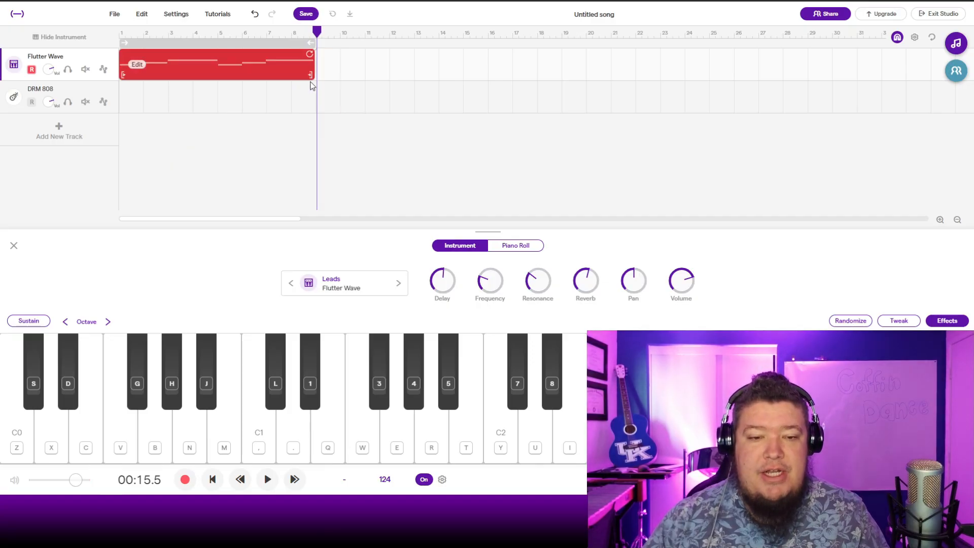
{"action": "double_click", "coordinate": [247, 64]}
{"action": "left_click", "coordinate": [260, 321]}
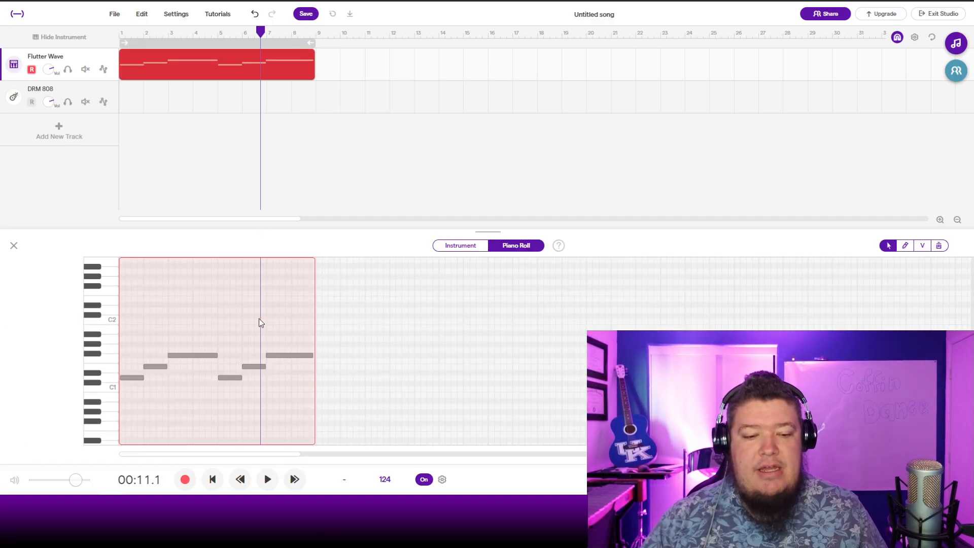
{"action": "right_click", "coordinate": [222, 324]}
{"action": "mouse_move", "coordinate": [292, 417]}
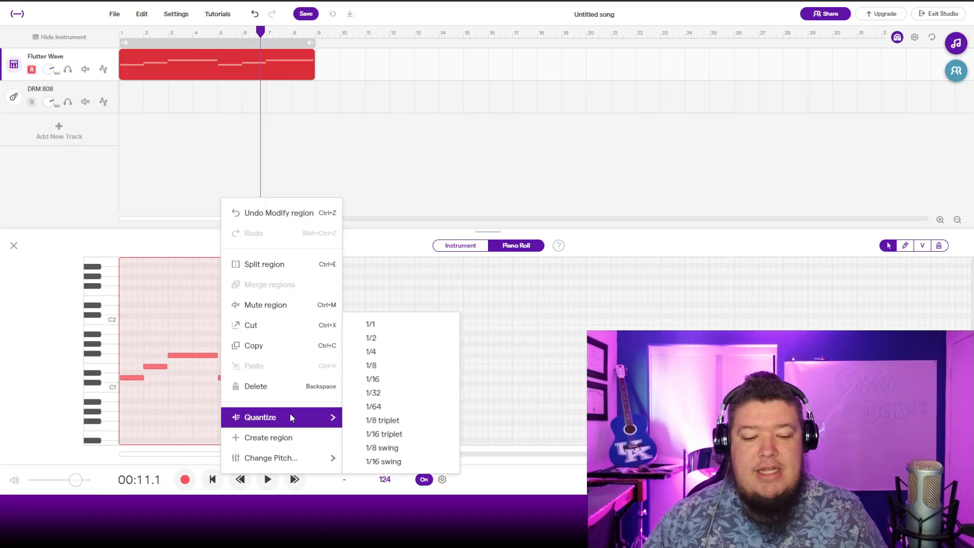
{"action": "left_click", "coordinate": [380, 351]}
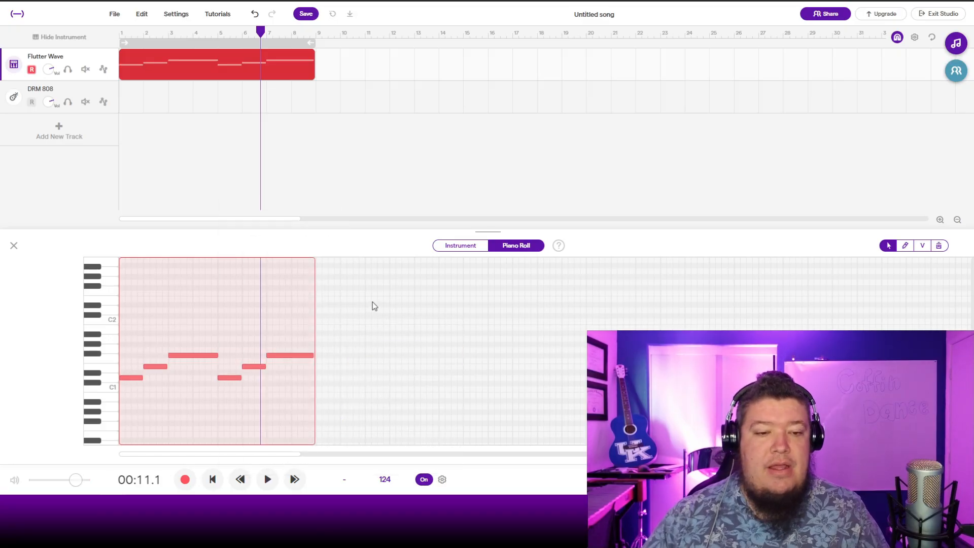
{"action": "left_click", "coordinate": [298, 191]}
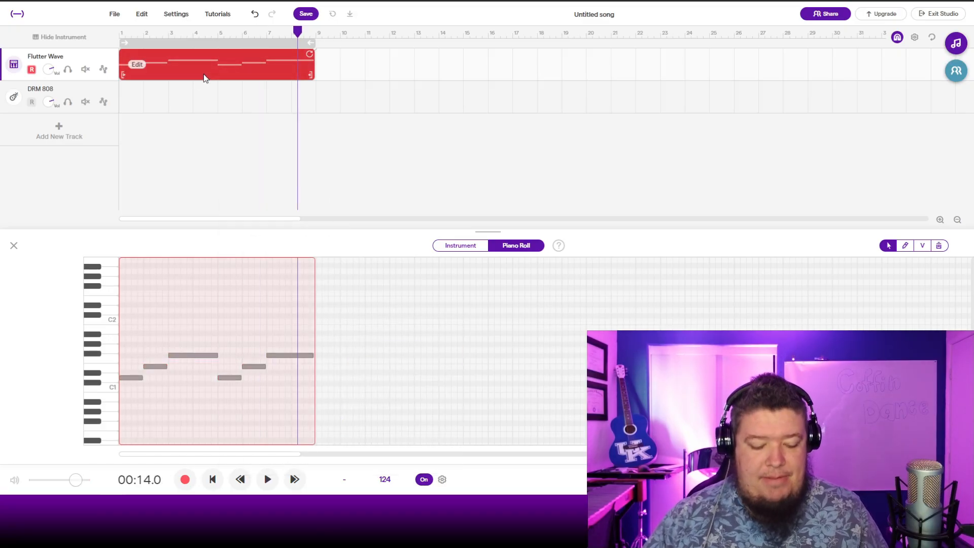
Copy the Flutter Wave region to the start of the DRM 808 track
{"action": "key", "text": "Return"}
{"action": "left_click", "coordinate": [72, 89]}
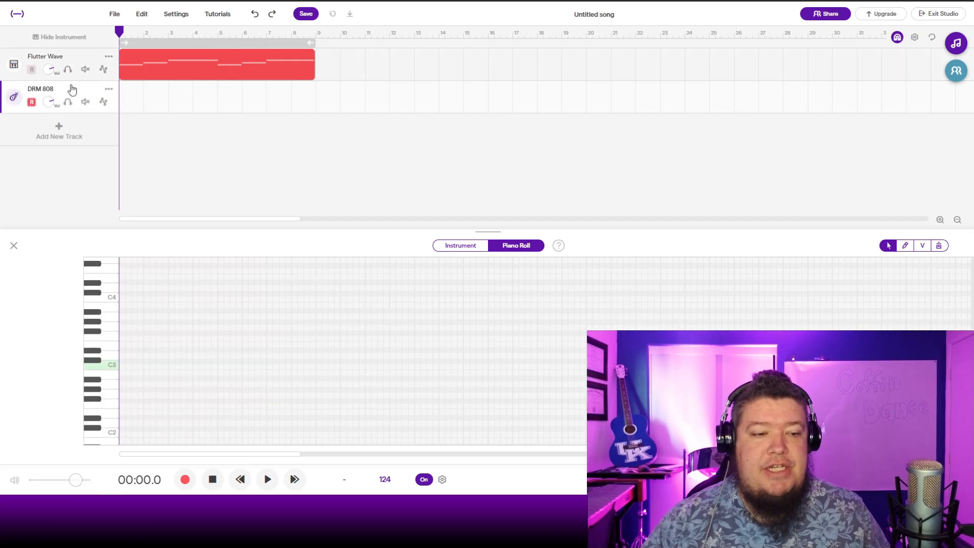
{"action": "key", "text": "ctrl+v"}
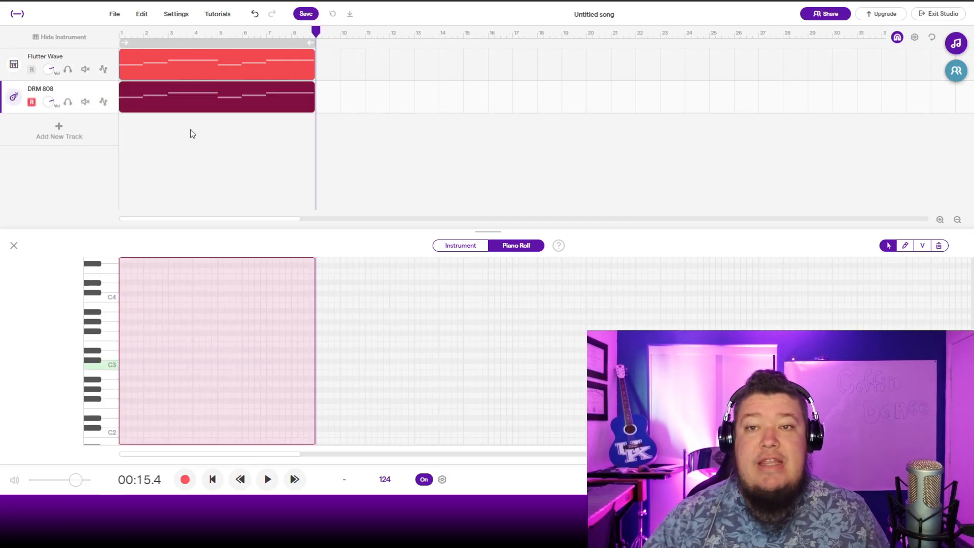
Play the Flutter Wave and DRM 808 regions together from the start, and stop the playback
{"action": "key", "text": "Return"}
{"action": "left_click", "coordinate": [266, 478]}
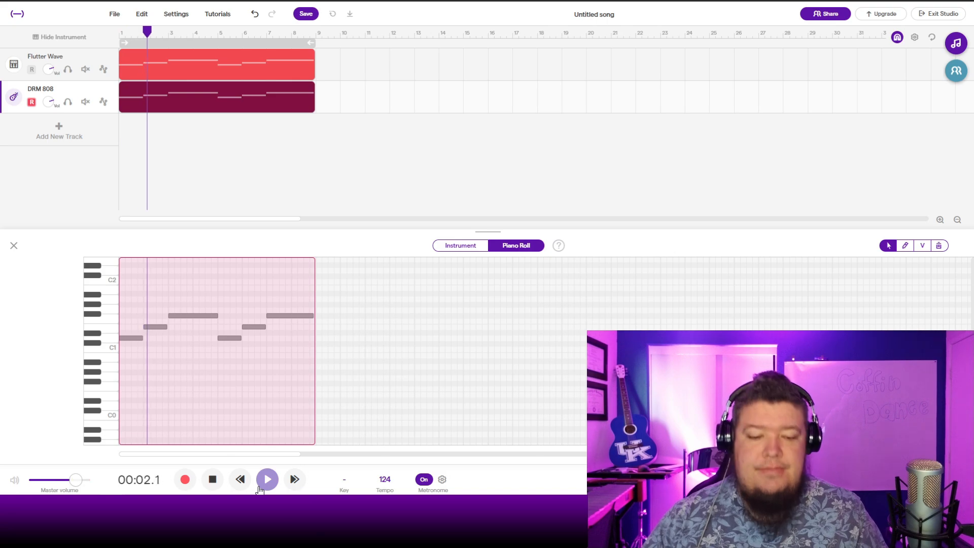
{"action": "left_click", "coordinate": [209, 477]}
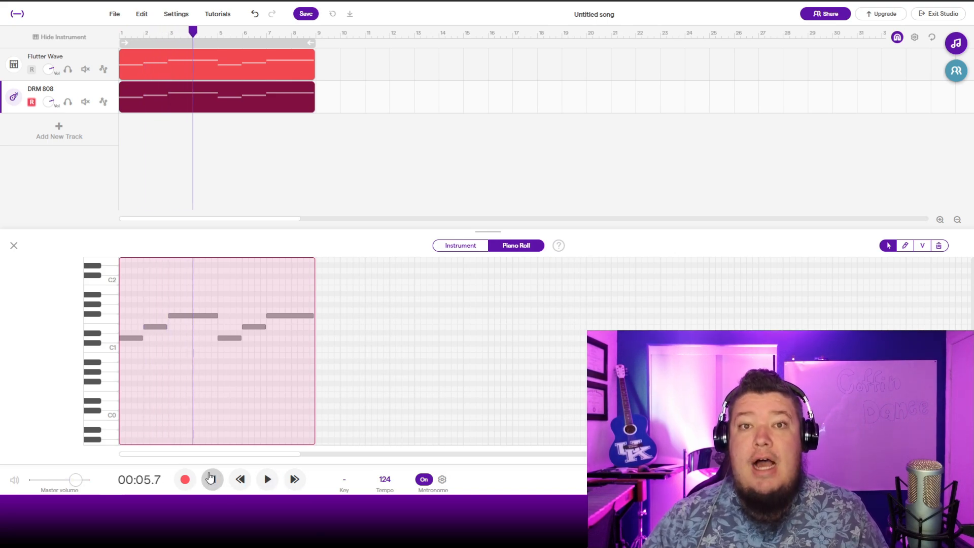
Loop the Flutter Wave and DRM 808 regions out to about bar 24
{"action": "left_click", "coordinate": [309, 52]}
{"action": "left_click_drag", "start_coordinate": [309, 52], "coordinate": [682, 89]}
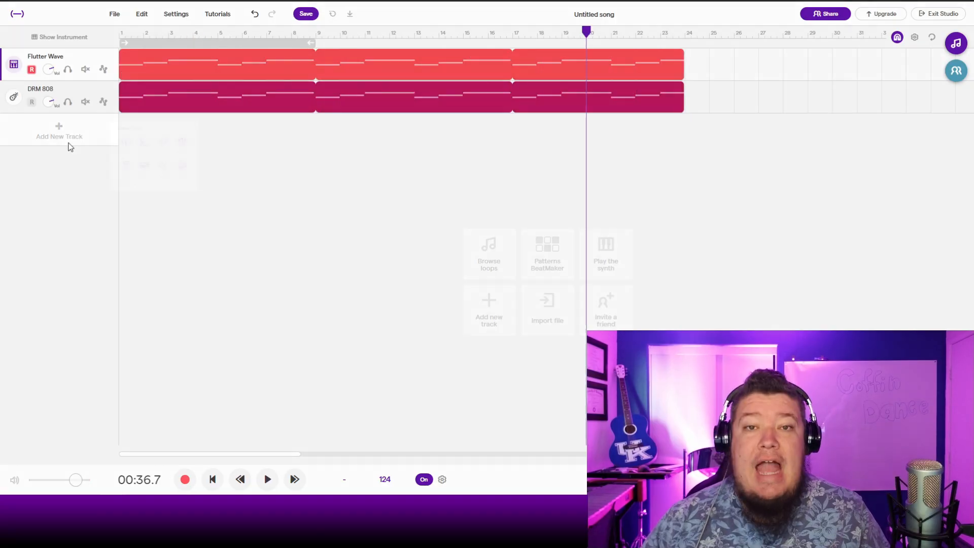
Add a strings track, lower its keyboard one octave to start at C2, and try out two F# notes an octave apart
{"action": "left_click", "coordinate": [65, 138]}
{"action": "left_click", "coordinate": [530, 292]}
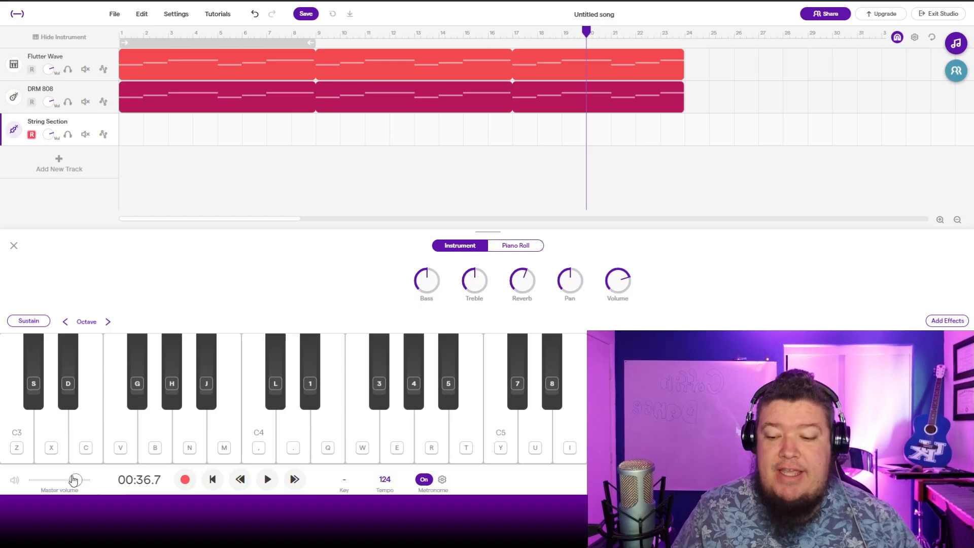
{"action": "left_click", "coordinate": [65, 322]}
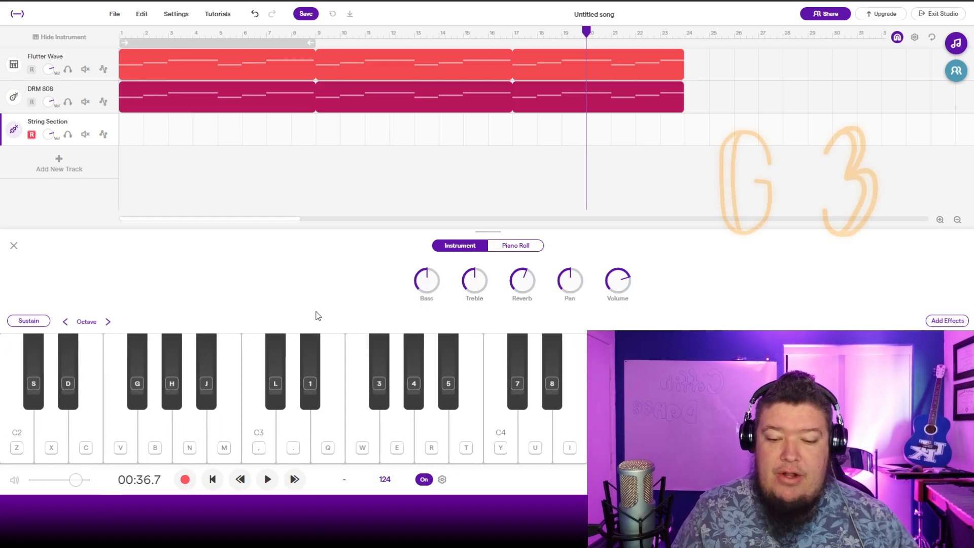
{"action": "key", "text": "g"}
{"action": "key", "text": "3"}
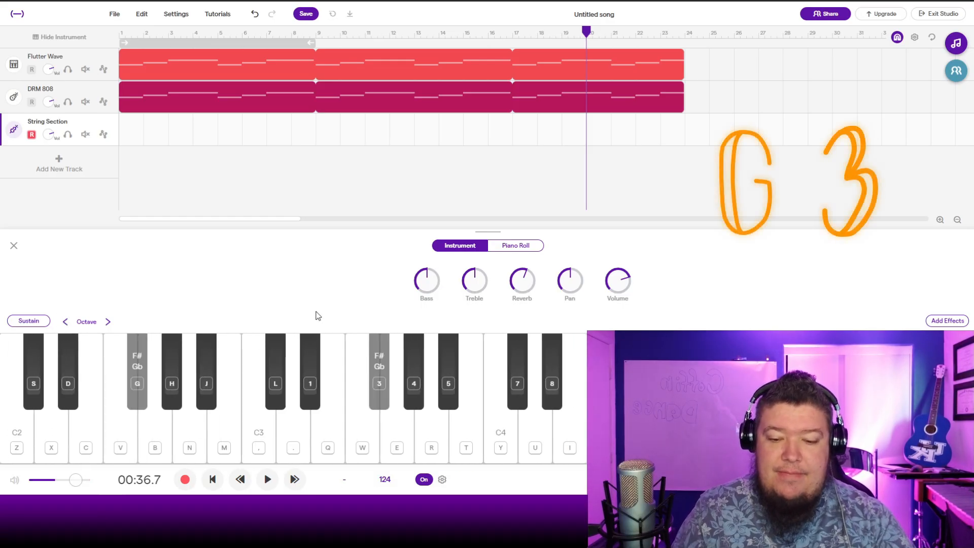
Record the two F# notes, held together for eight bars from the song's start, on the String Section track
{"action": "key", "text": "r"}
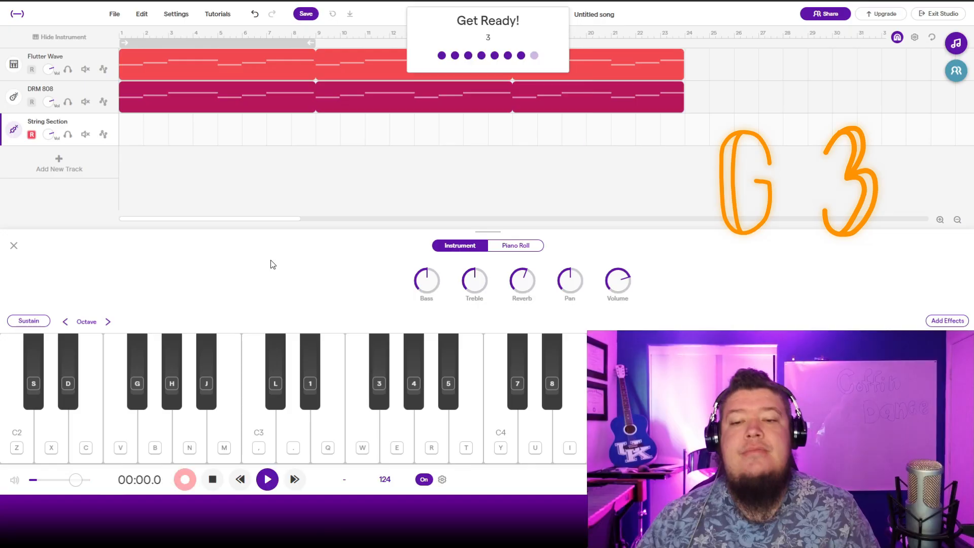
{"action": "key", "text": "g"}
{"action": "key", "text": "3"}
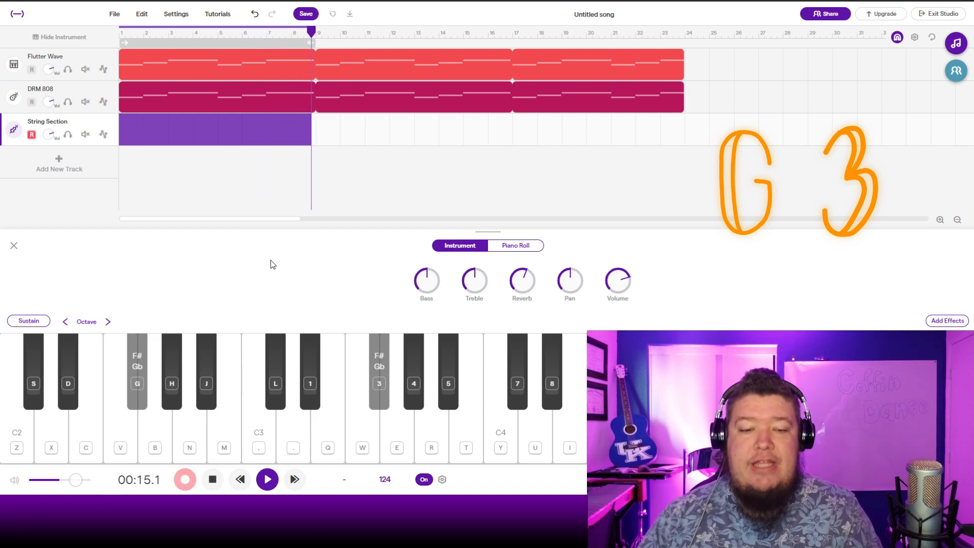
{"action": "key", "text": "space"}
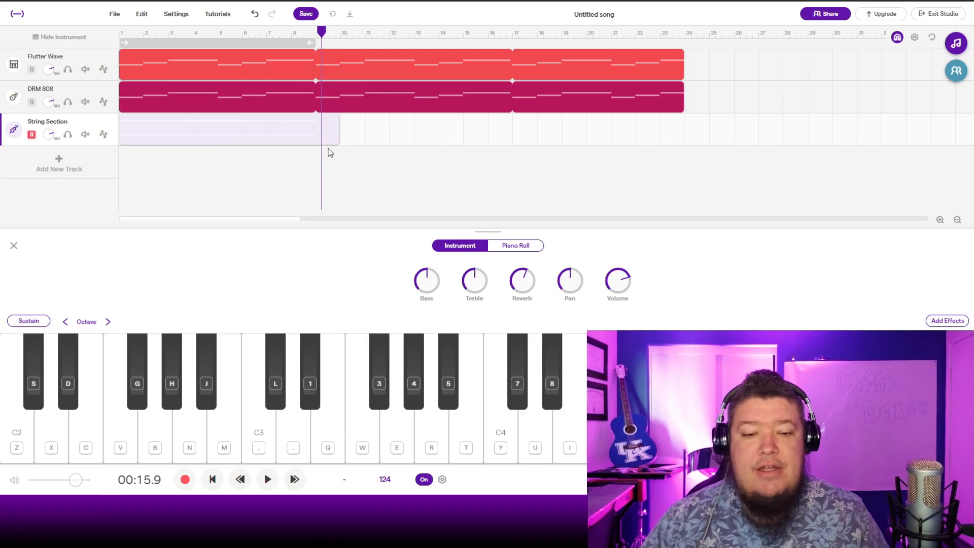
Trim the String Section region to eight bars and loop it out to about bar 24
{"action": "left_click_drag", "start_coordinate": [334, 139], "coordinate": [315, 140]}
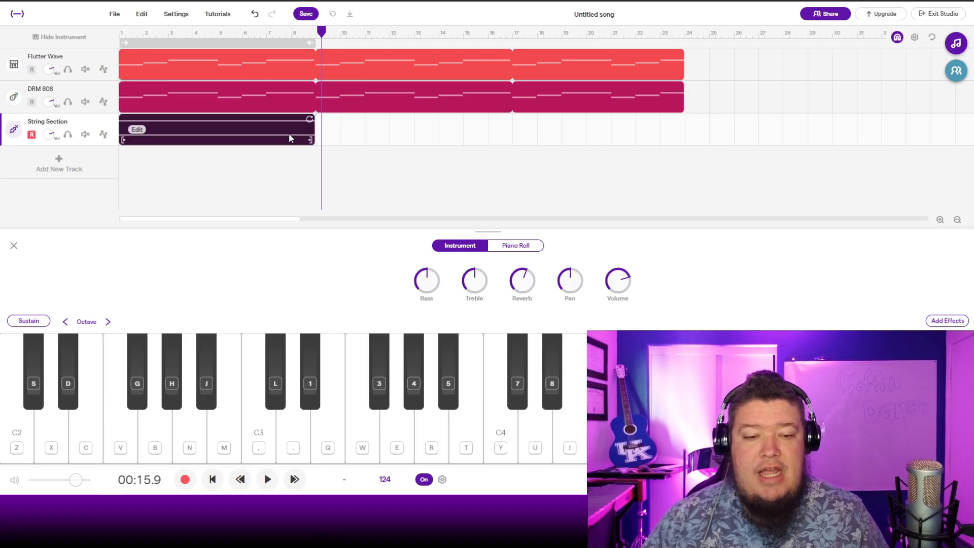
{"action": "double_click", "coordinate": [291, 138]}
{"action": "key", "text": "Return"}
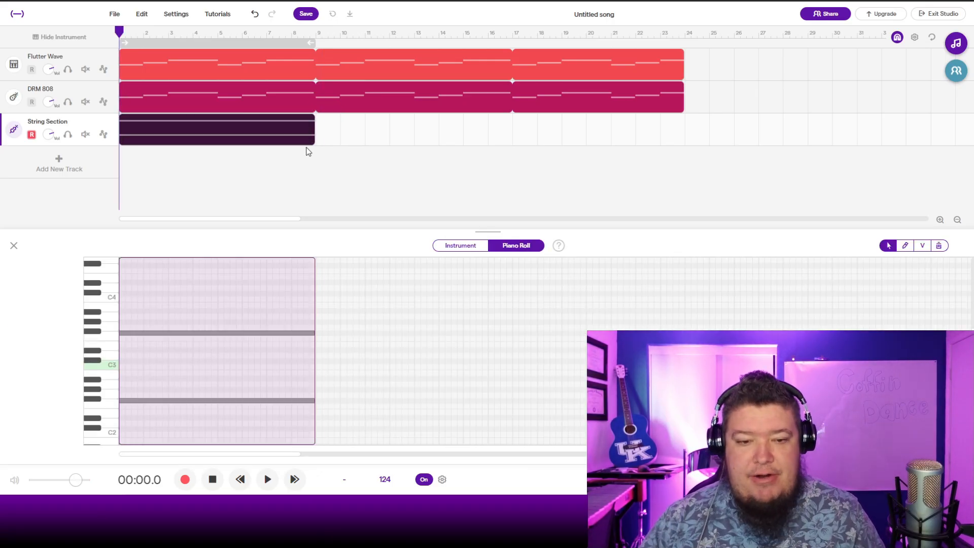
{"action": "left_click_drag", "start_coordinate": [307, 119], "coordinate": [676, 129]}
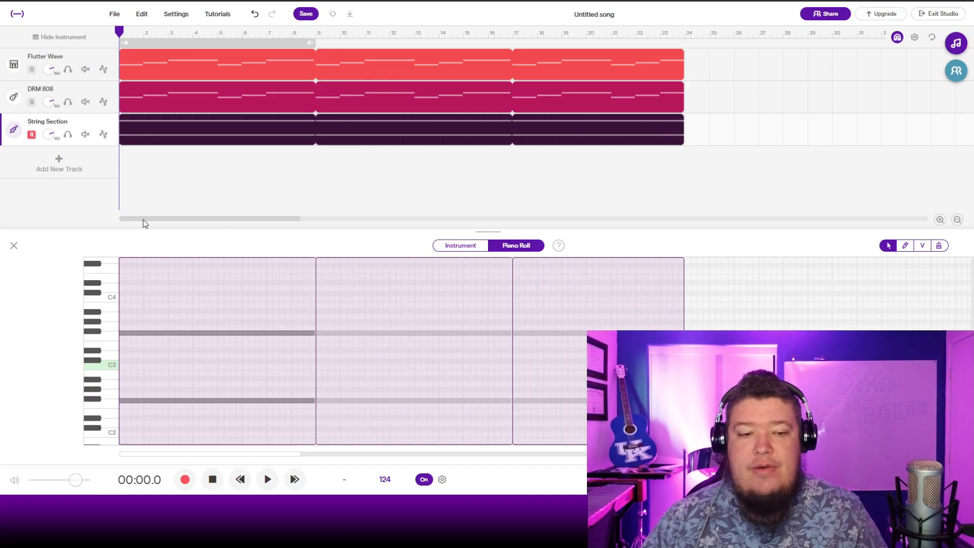
{"action": "left_click", "coordinate": [13, 245]}
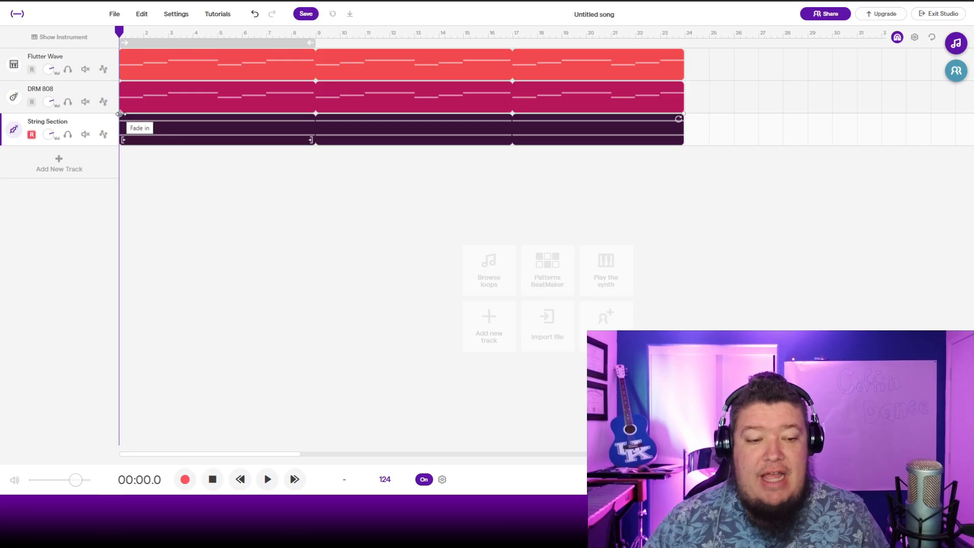
Fade in the first String Section region across its full eight bars, and play the mix from the start to check it
{"action": "left_click_drag", "start_coordinate": [121, 114], "coordinate": [304, 115]}
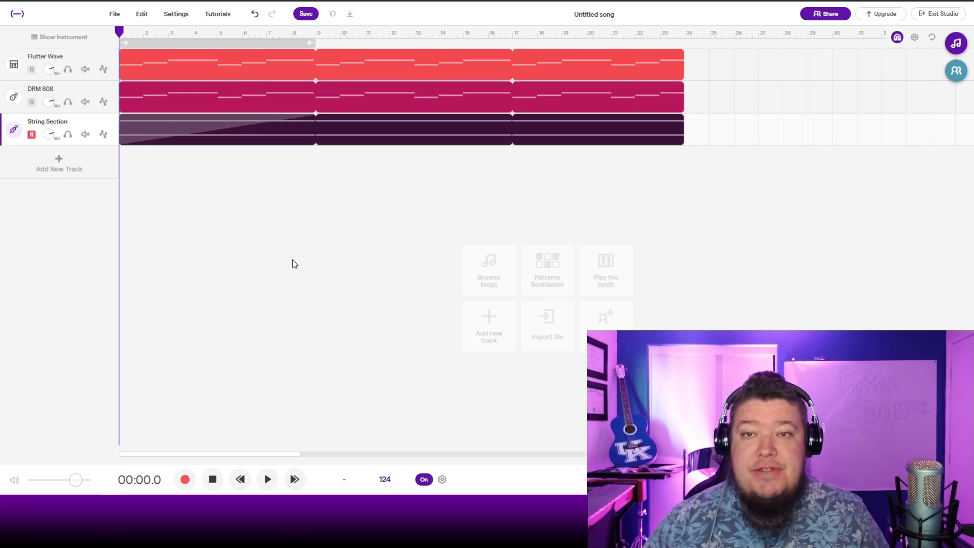
{"action": "left_click", "coordinate": [268, 478]}
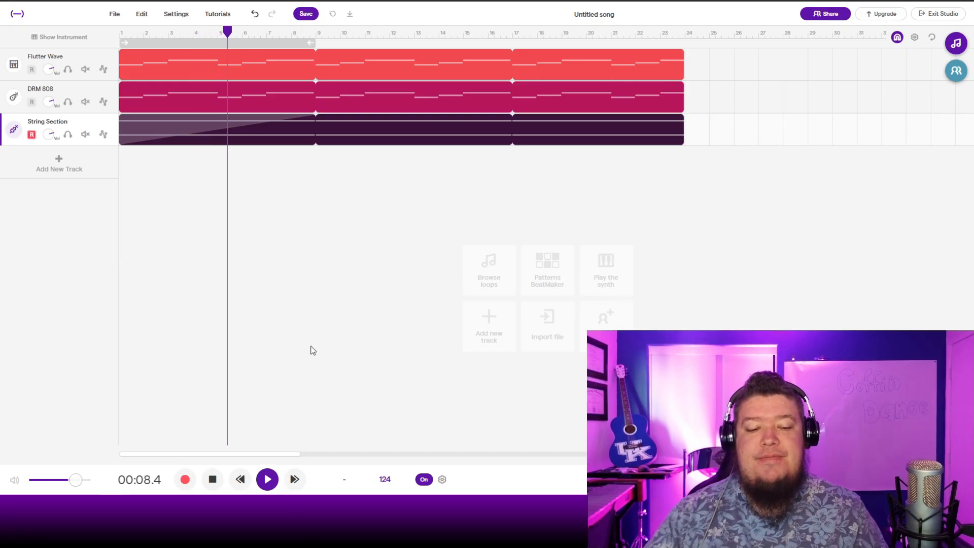
{"action": "key", "text": "space"}
{"action": "left_click", "coordinate": [213, 480]}
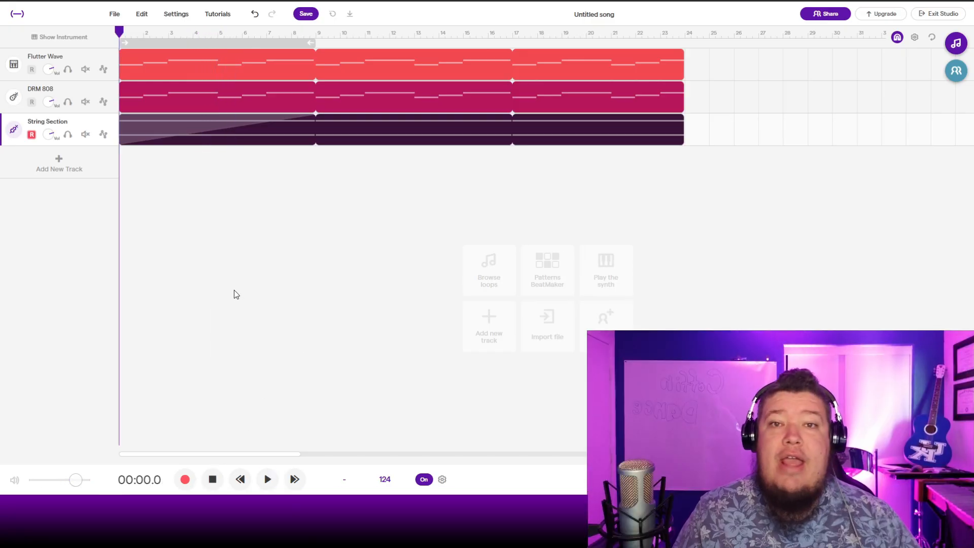
Add a Sweet Lead synth track and try out the melody F#, F#, C#, B, A, G#, G#, G#, B, A, G#, F#
{"action": "left_click", "coordinate": [59, 167]}
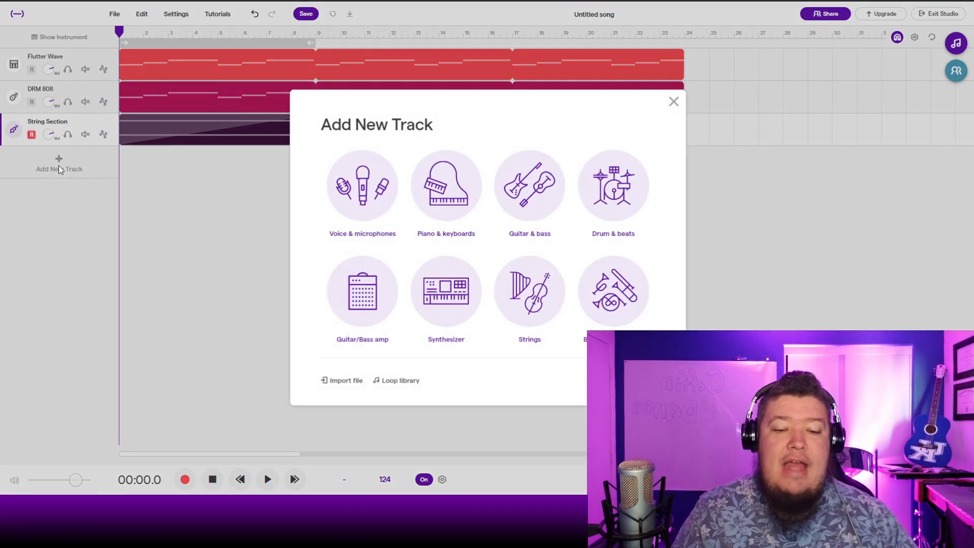
{"action": "left_click", "coordinate": [546, 112]}
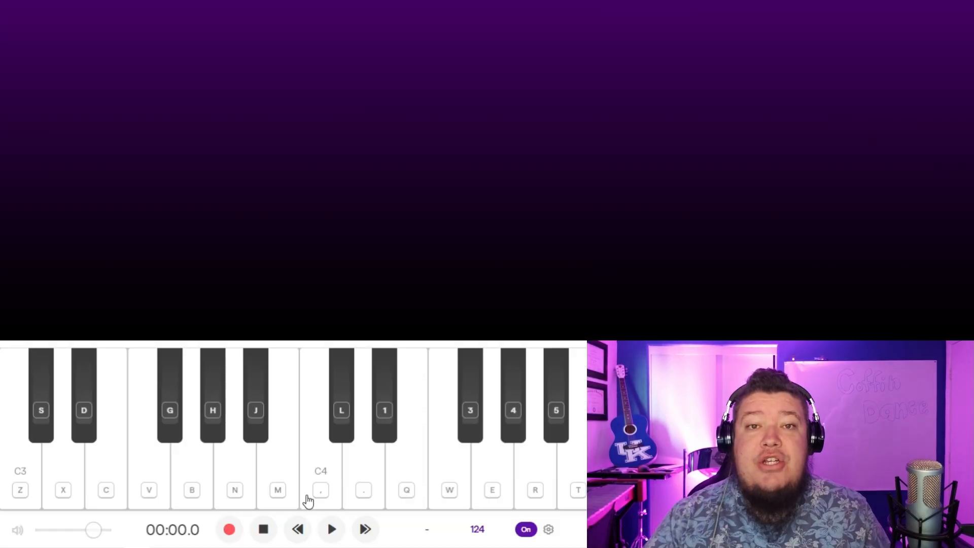
{"action": "key", "text": "g"}
{"action": "key", "text": "g"}
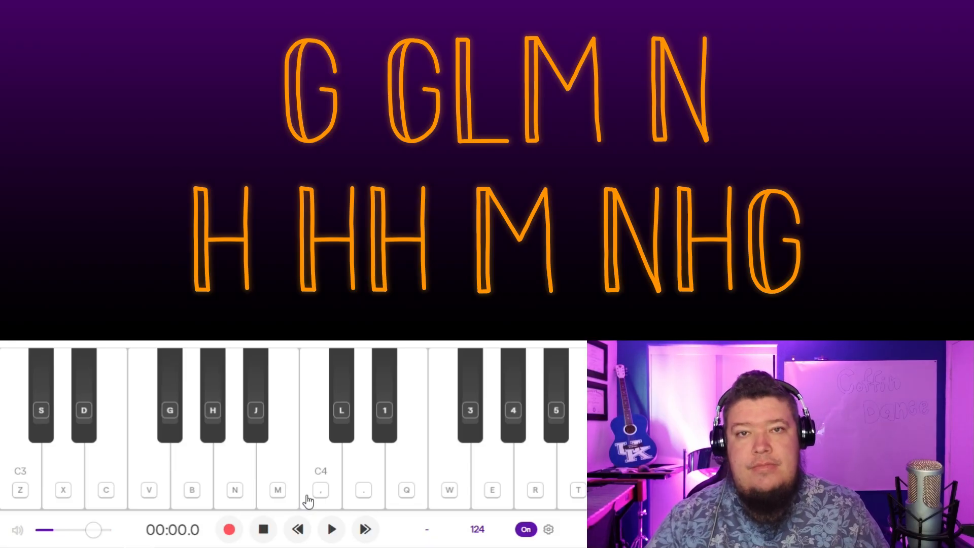
{"action": "key", "text": "m"}
{"action": "key", "text": "n"}
{"action": "key", "text": "h"}
{"action": "key", "text": "g"}
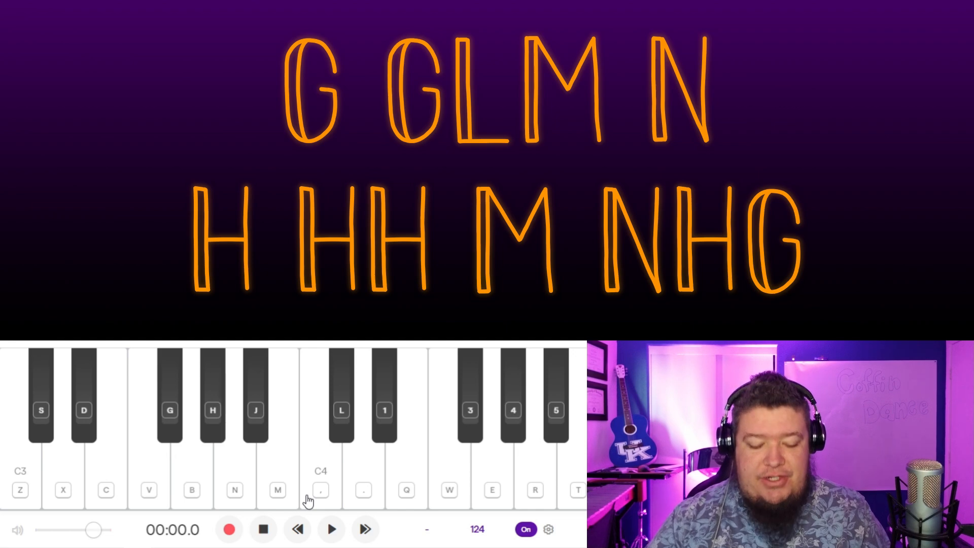
Rehearse the lead melody phrase by phrase: F#, F#, C#, B, A, followed by G#, G#, G#, B, A, G#, F#
{"action": "key", "text": "g"}
{"action": "key", "text": "l"}
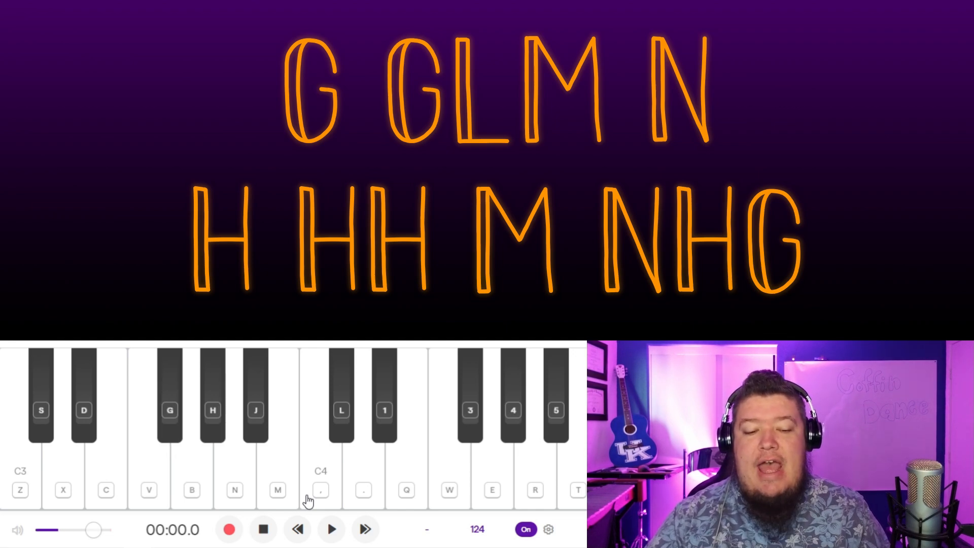
{"action": "key", "text": "m"}
{"action": "key", "text": "g"}
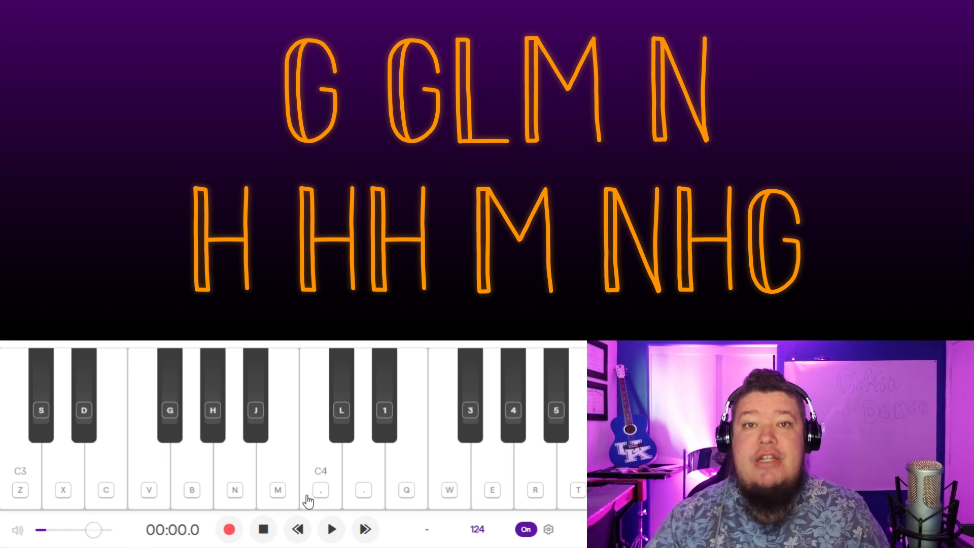
{"action": "key", "text": "m"}
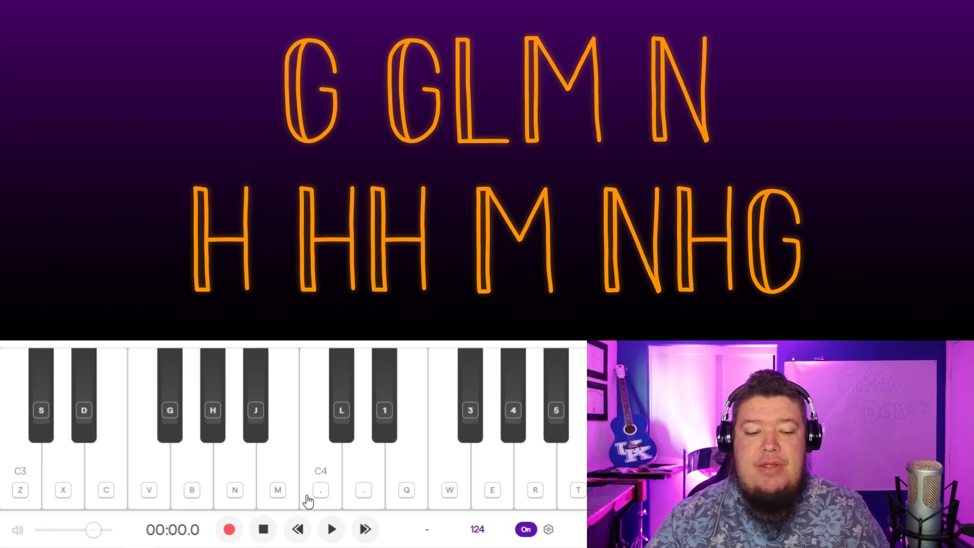
{"action": "key", "text": "n"}
{"action": "key", "text": "h"}
{"action": "key", "text": "h"}
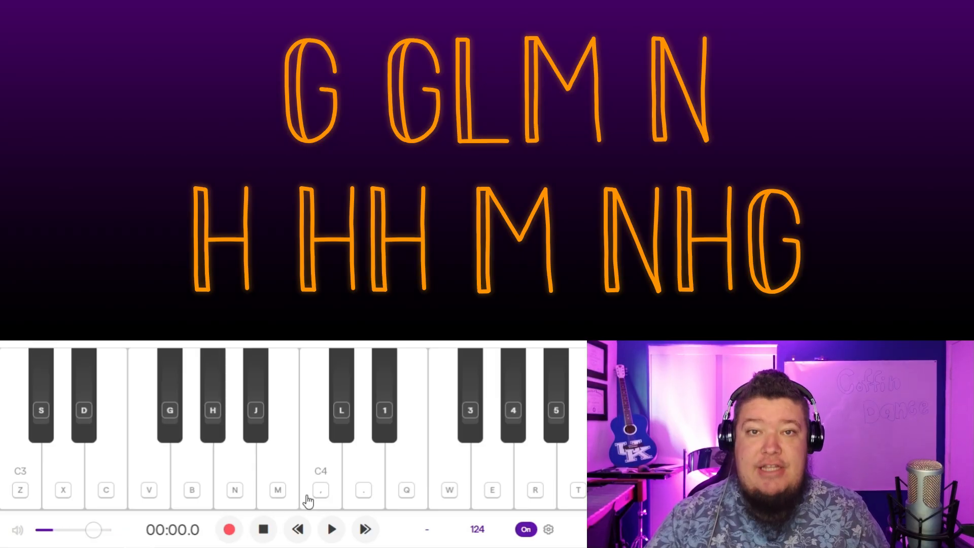
{"action": "key", "text": "m"}
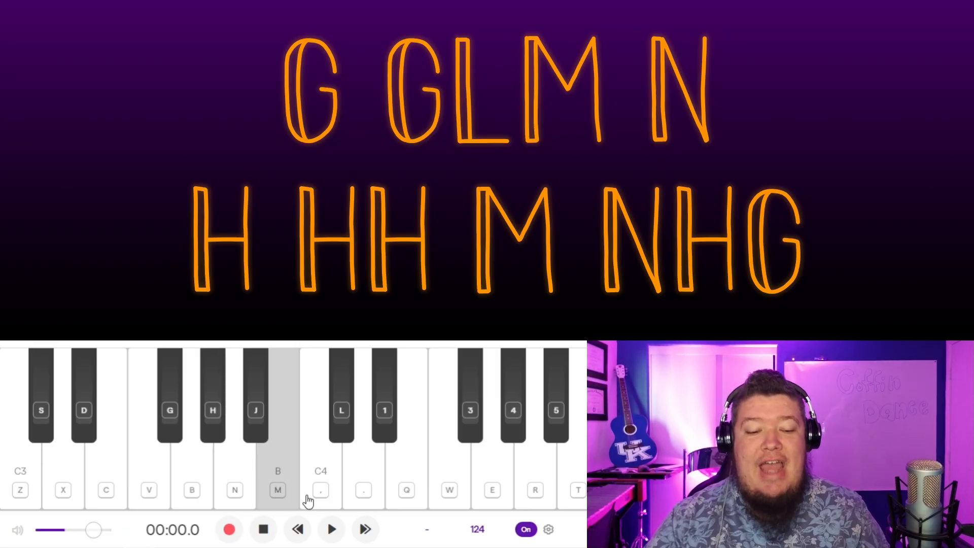
{"action": "key", "text": "n"}
{"action": "key", "text": "g"}
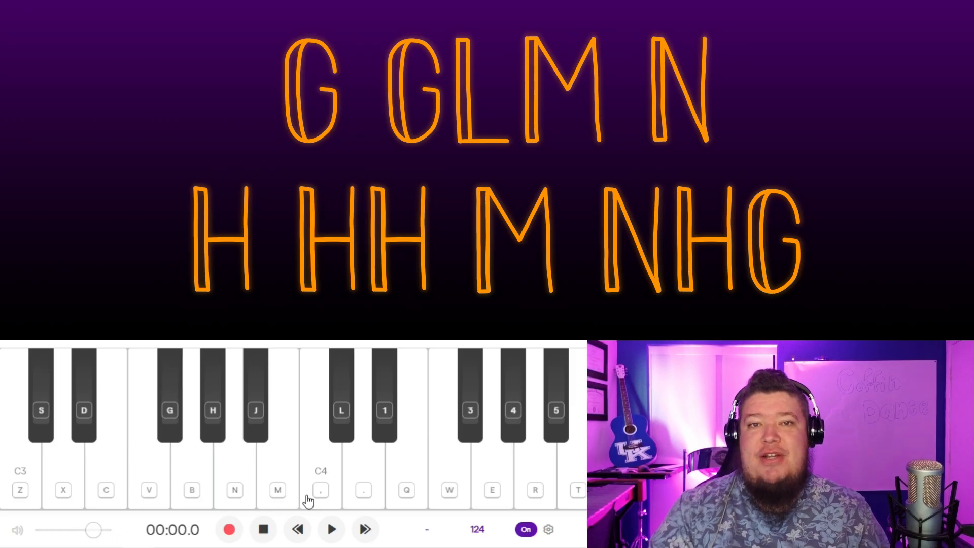
Play the complete lead melody through once more without recording
{"action": "key", "text": "g"}
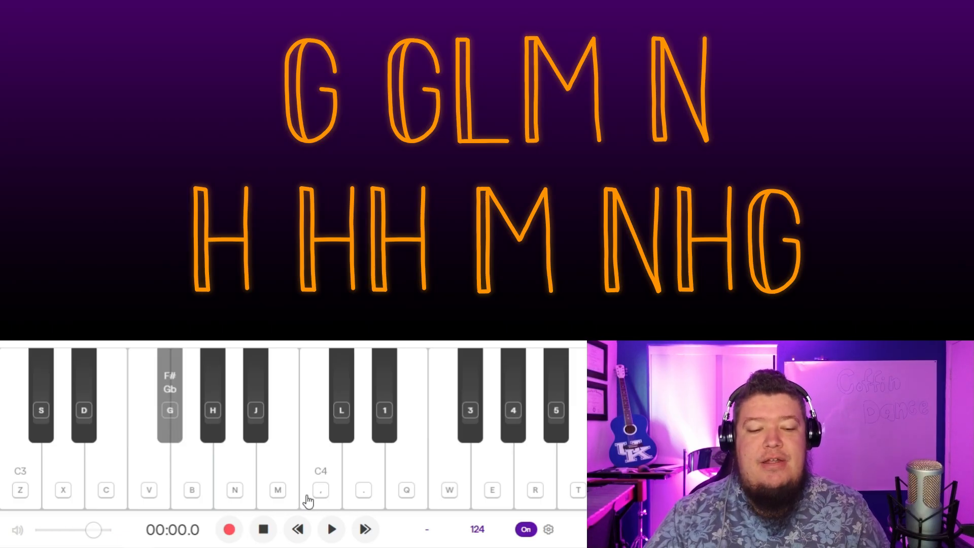
{"action": "key", "text": "m"}
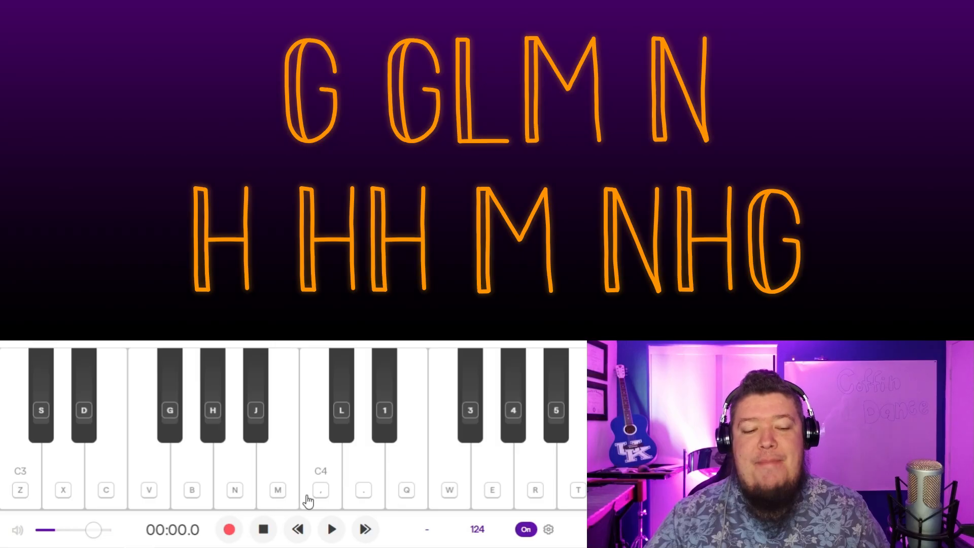
{"action": "key", "text": "n"}
{"action": "key", "text": "h"}
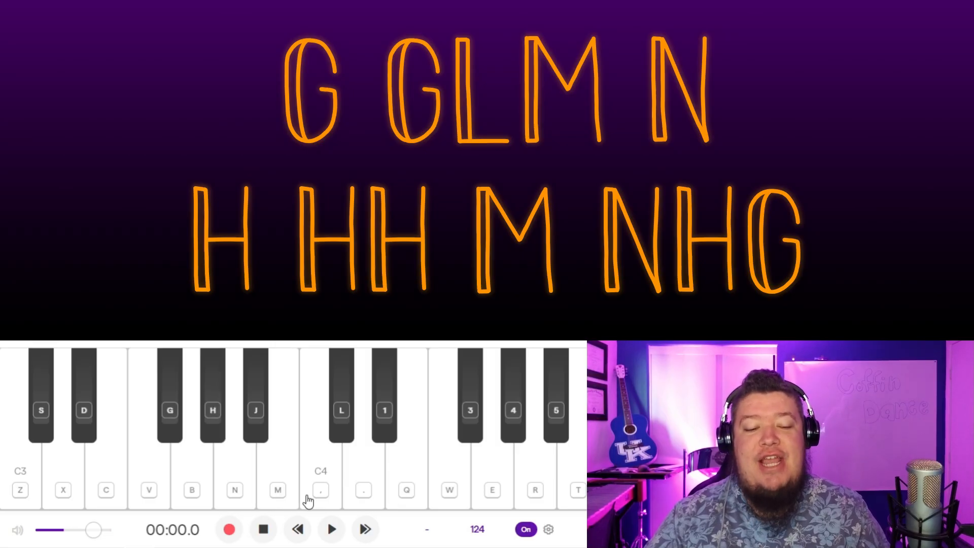
{"action": "key", "text": "m"}
{"action": "key", "text": "g"}
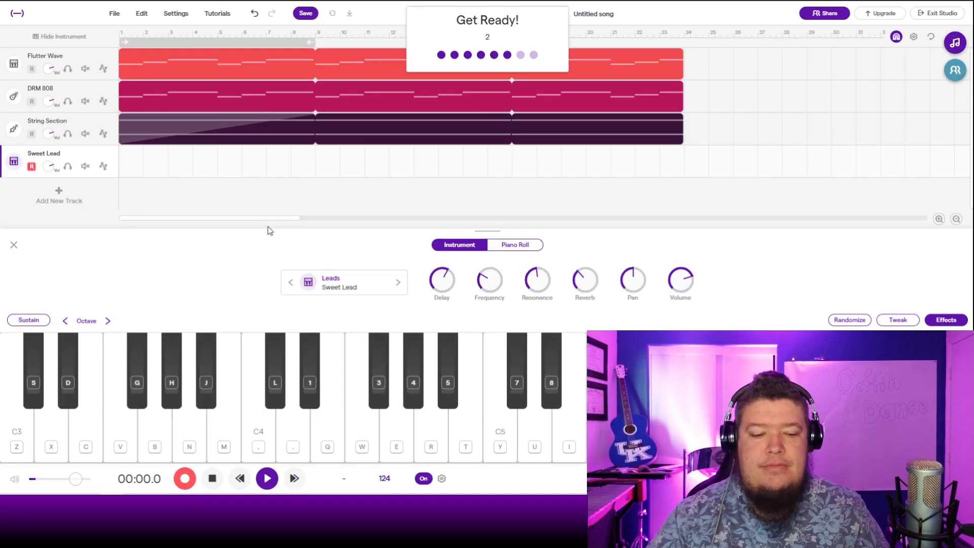
Record the lead melody twice on the Sweet Lead track, starting at bars 1 and 5, and stop after about eight bars
{"action": "key", "text": "g"}
{"action": "key", "text": "l"}
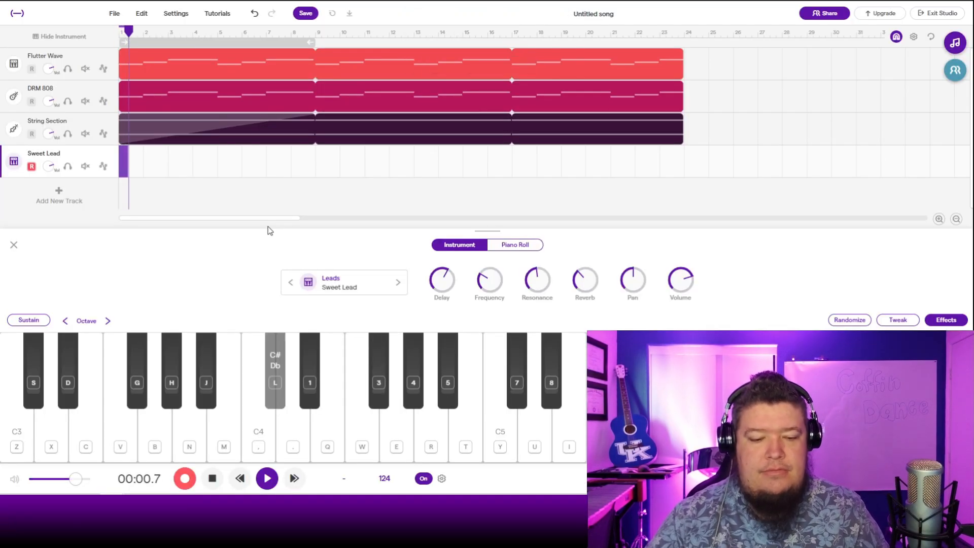
{"action": "key", "text": "n"}
{"action": "key", "text": "h"}
{"action": "key", "text": "h"}
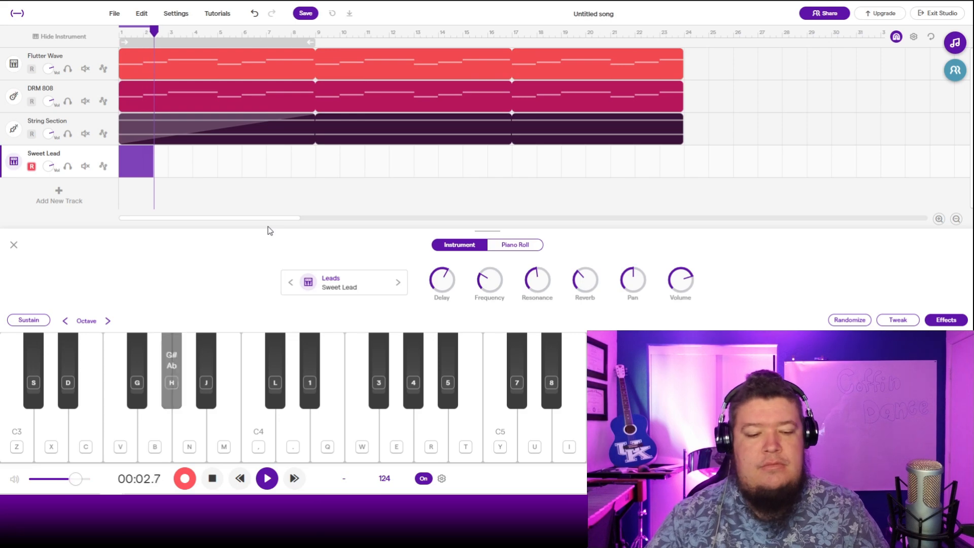
{"action": "key", "text": "m"}
{"action": "key", "text": "n"}
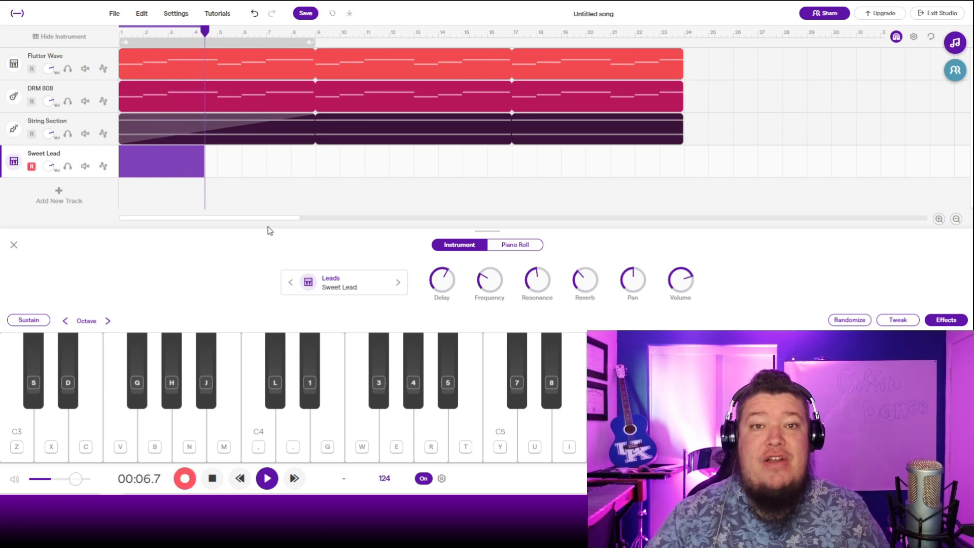
{"action": "key", "text": "m"}
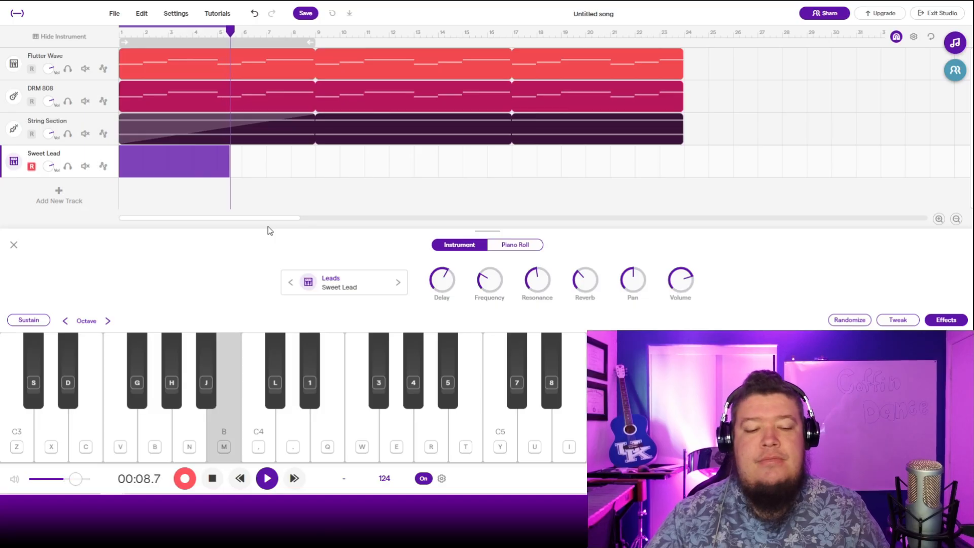
{"action": "key", "text": "n"}
{"action": "key", "text": "h"}
{"action": "key", "text": "h"}
{"action": "key", "text": "m"}
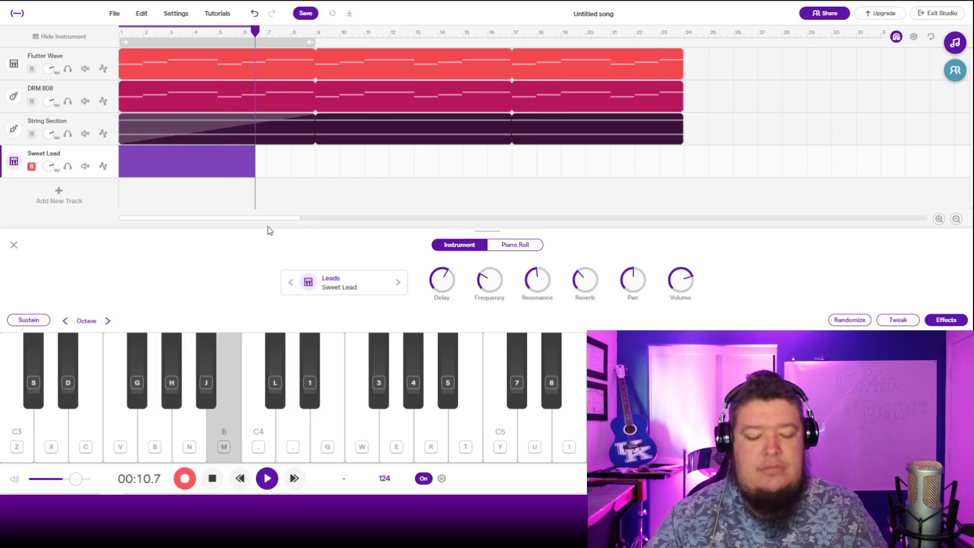
{"action": "key", "text": "g"}
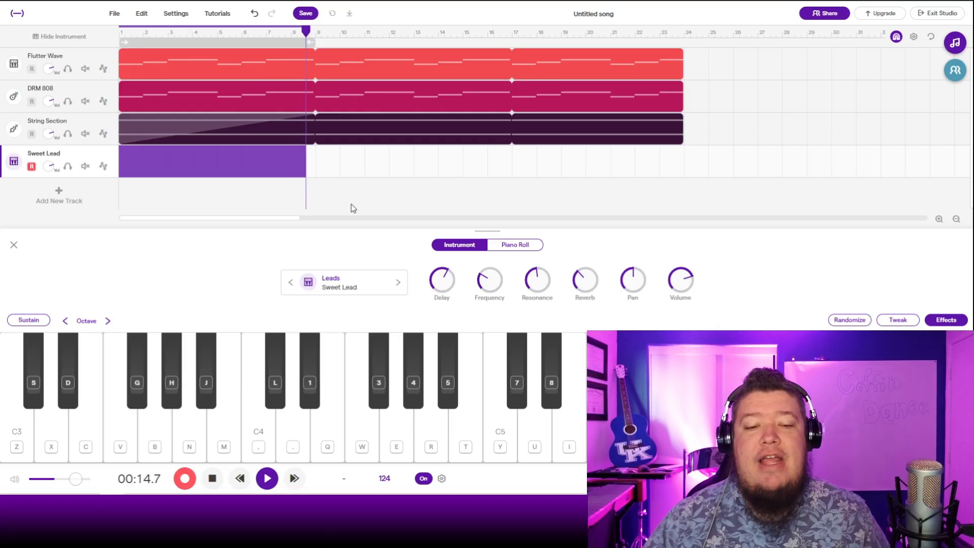
{"action": "key", "text": "space"}
Quantize the notes of the recorded Sweet Lead region and play the song from the start
{"action": "left_click", "coordinate": [293, 176]}
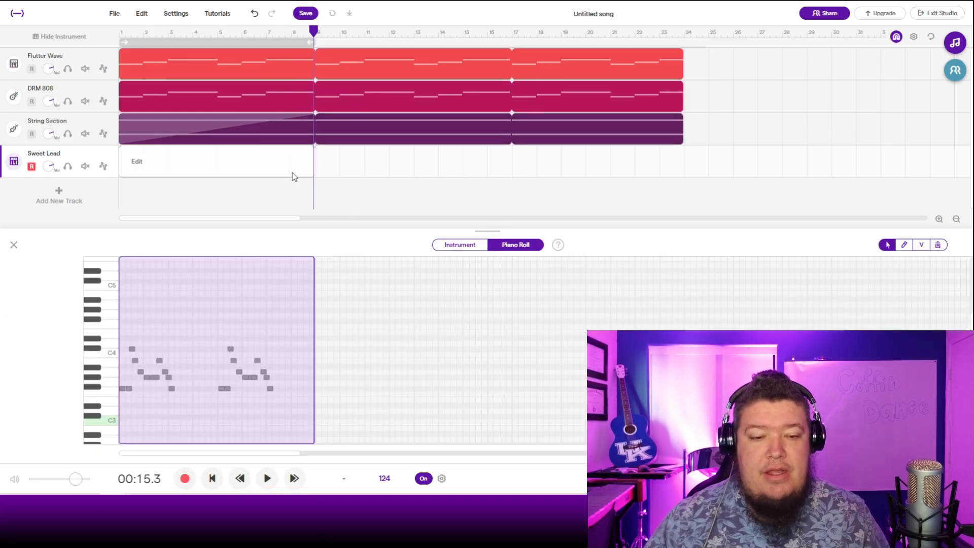
{"action": "right_click", "coordinate": [246, 324]}
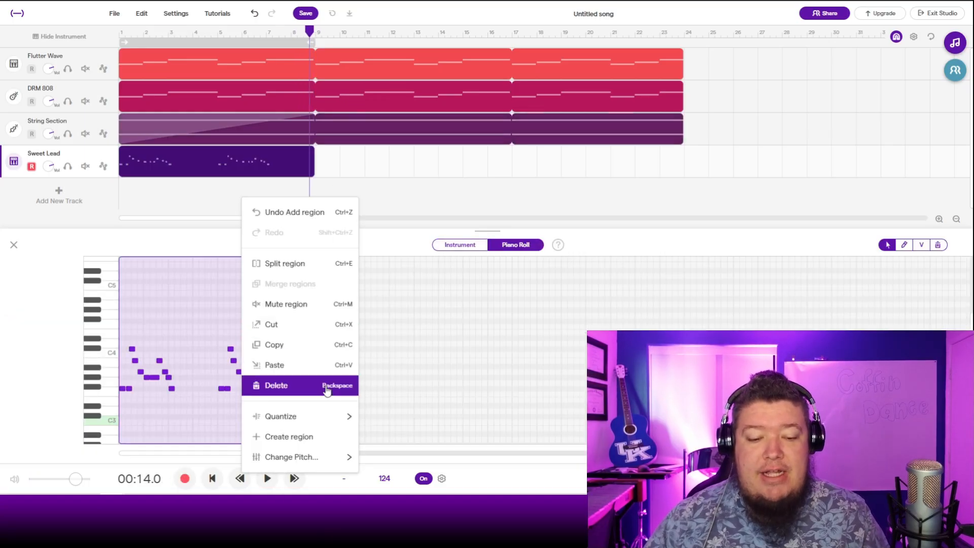
{"action": "mouse_move", "coordinate": [335, 413]}
{"action": "left_click", "coordinate": [401, 378]}
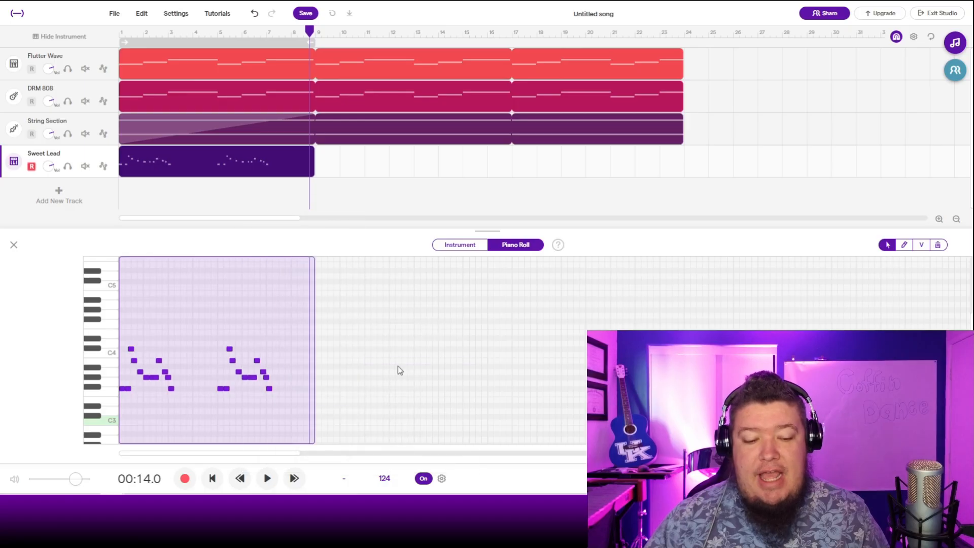
{"action": "key", "text": "Return"}
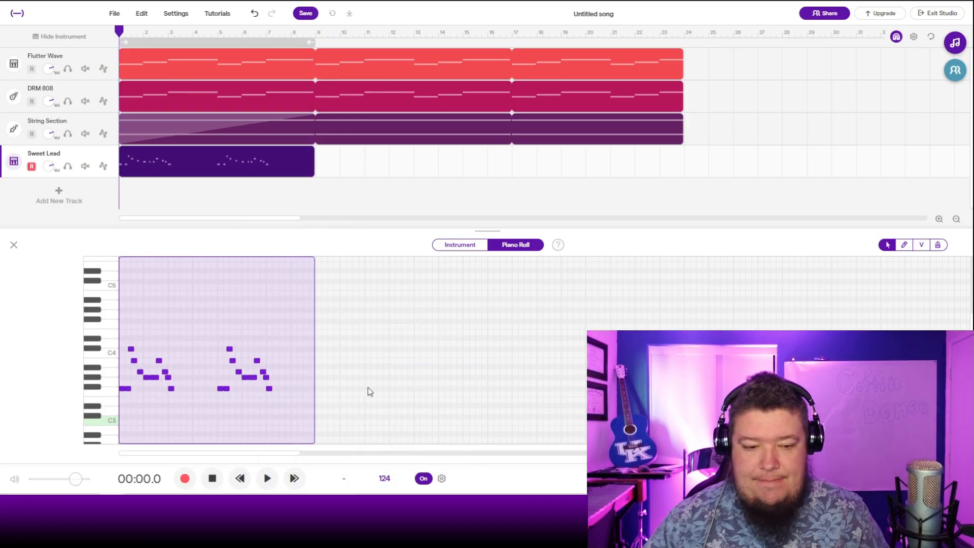
{"action": "key", "text": "space"}
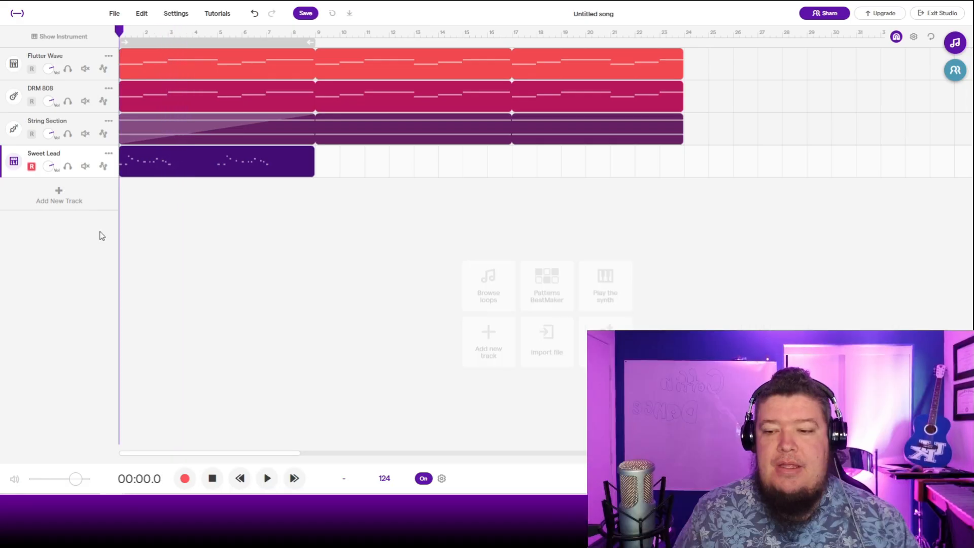
Add a new synthesizer track and set its instrument to the Lyleish lead preset
{"action": "left_click", "coordinate": [84, 212]}
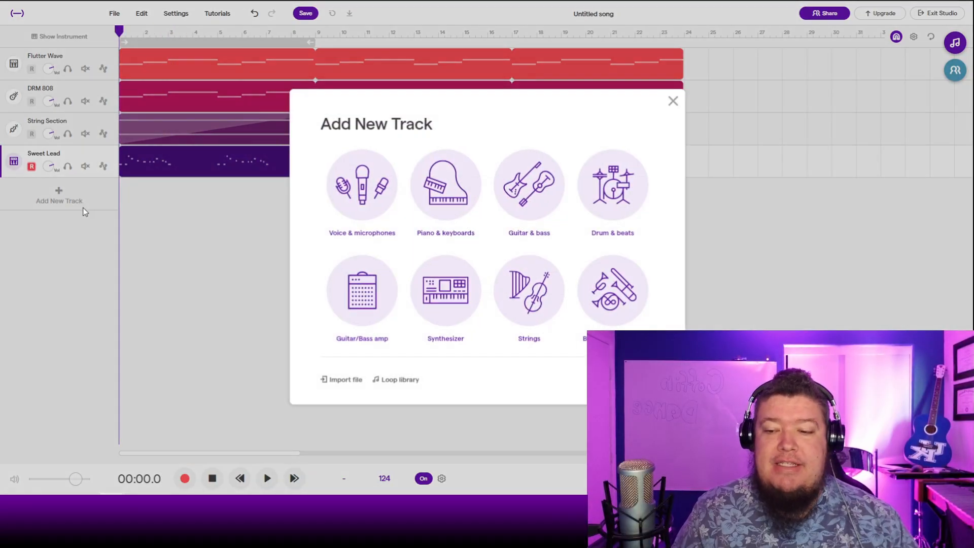
{"action": "left_click", "coordinate": [445, 292]}
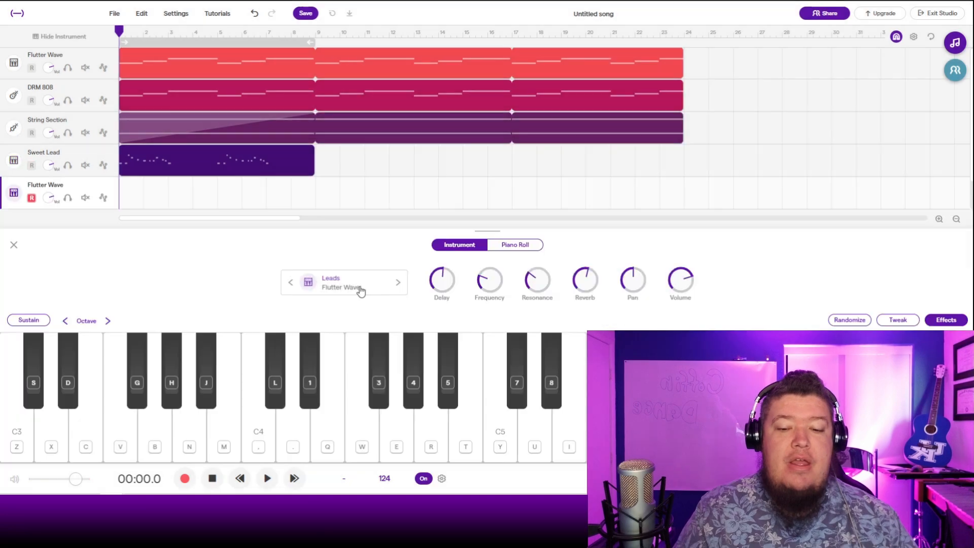
{"action": "left_click", "coordinate": [359, 287]}
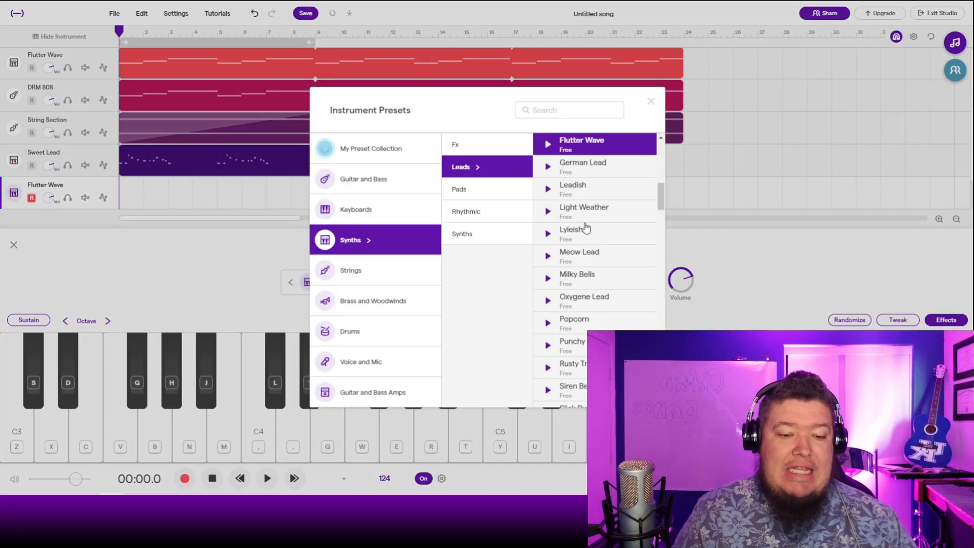
{"action": "left_click", "coordinate": [586, 228]}
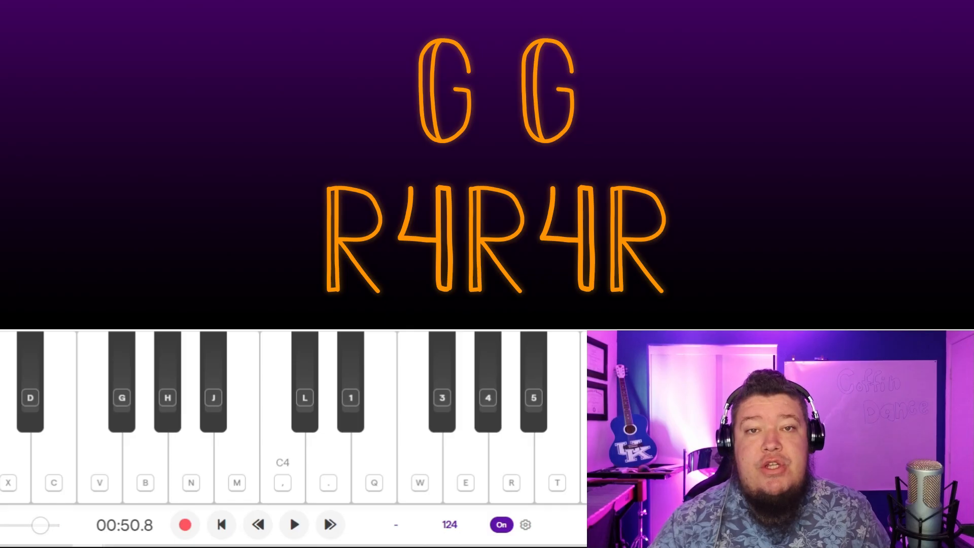
Rehearse the second lead phrase without recording: F#, F#, followed by A, G#, A, G#, A
{"action": "key", "text": "g"}
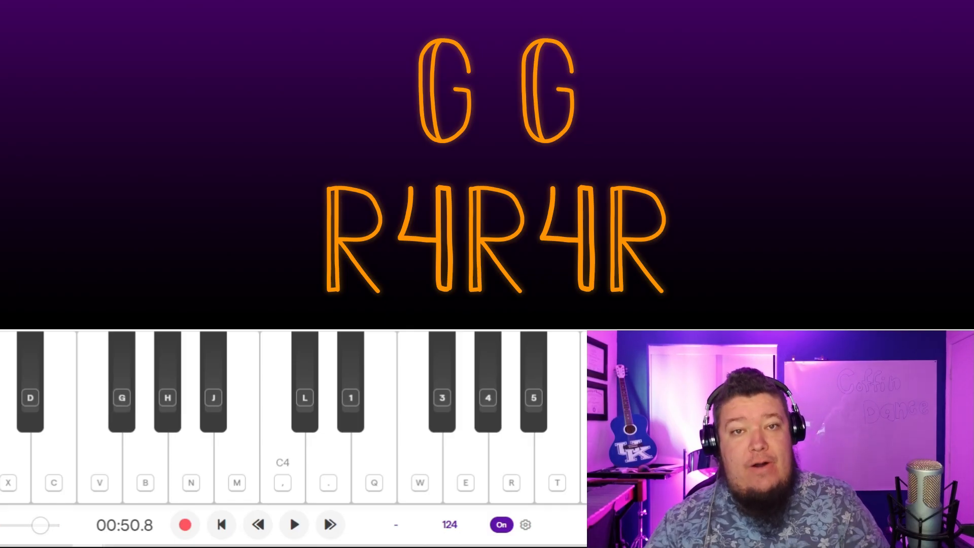
{"action": "key", "text": "4"}
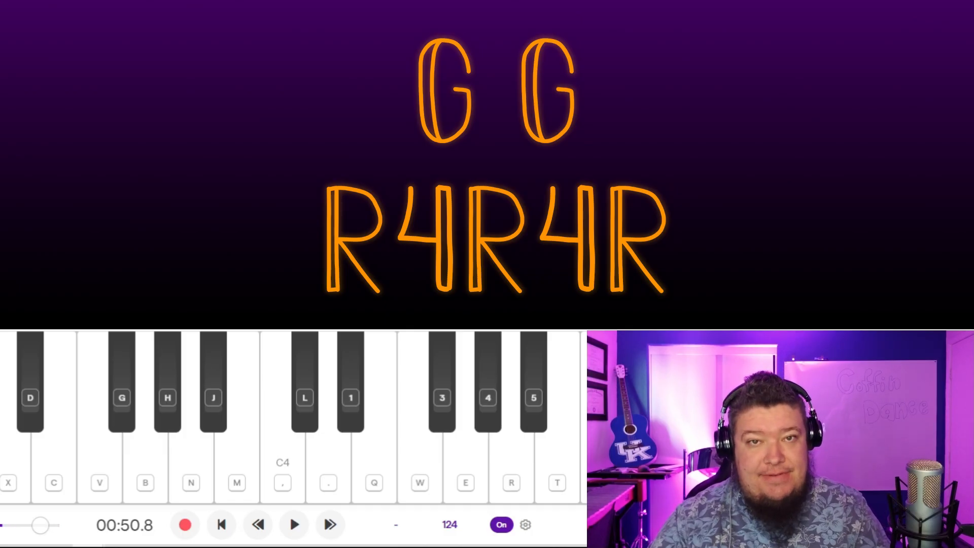
{"action": "key", "text": "r"}
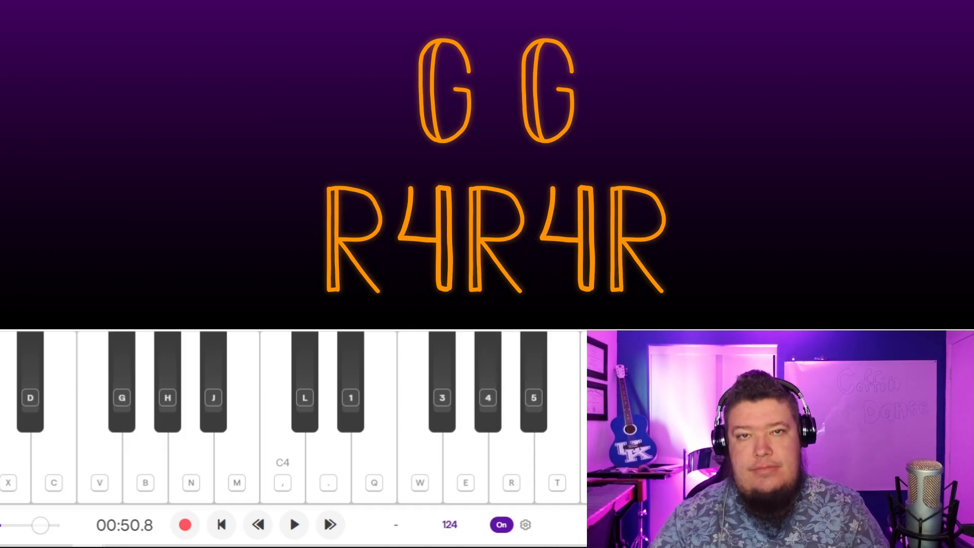
{"action": "key", "text": "g"}
{"action": "key", "text": "4"}
{"action": "key", "text": "r"}
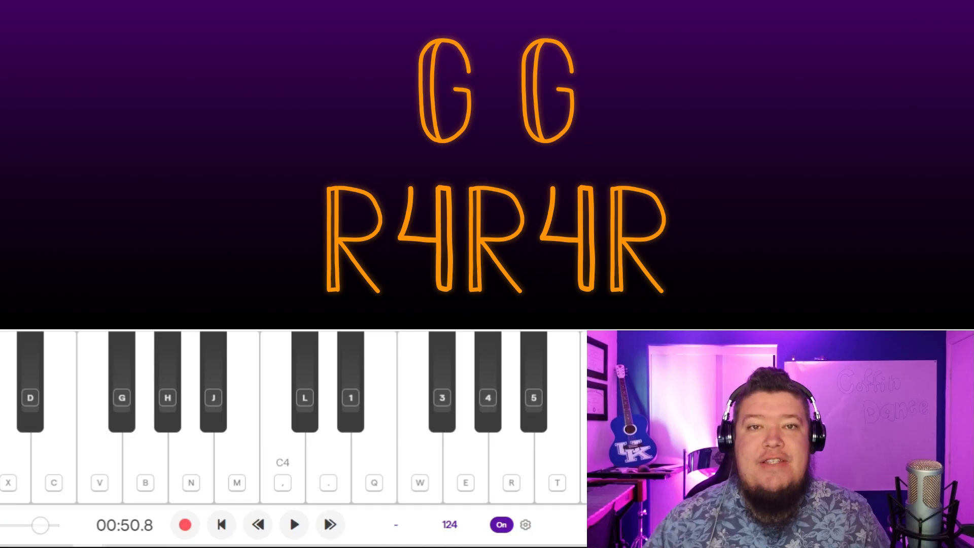
Record the F#, F#, A, G#, A, G#, A phrase on the Lyleish track from the song start, playing it around bars 3–4 and 7–8
{"action": "left_click", "coordinate": [222, 525]}
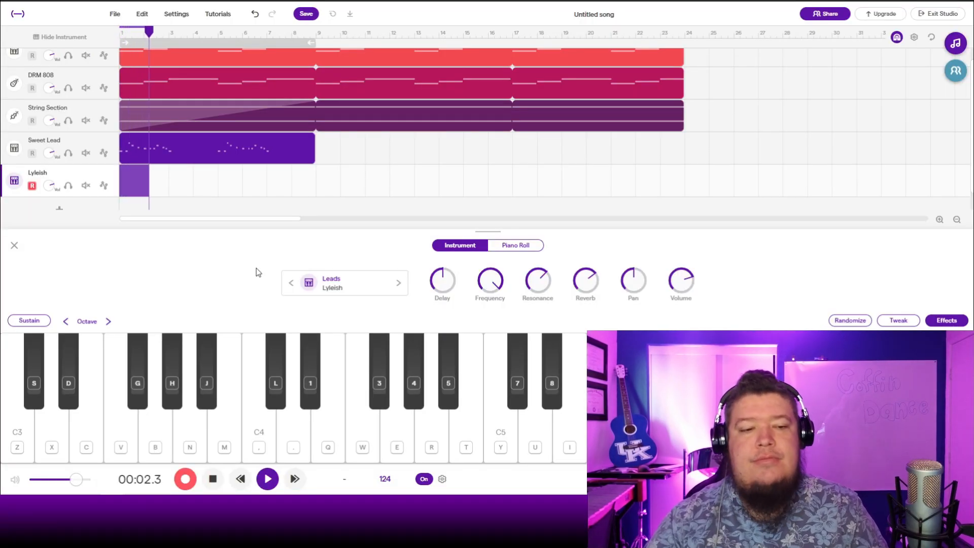
{"action": "key", "text": "g"}
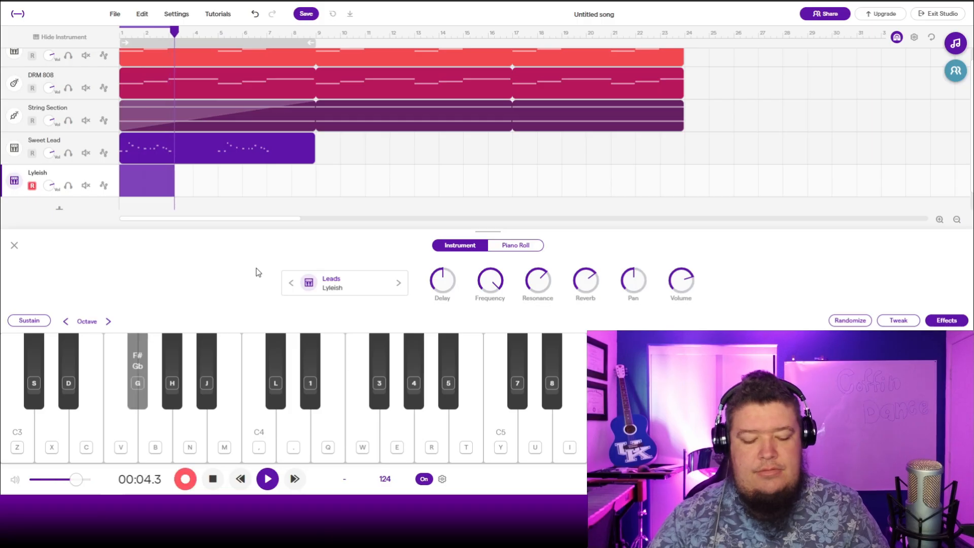
{"action": "key", "text": "4"}
{"action": "key", "text": "4"}
{"action": "key", "text": "g"}
{"action": "key", "text": "g"}
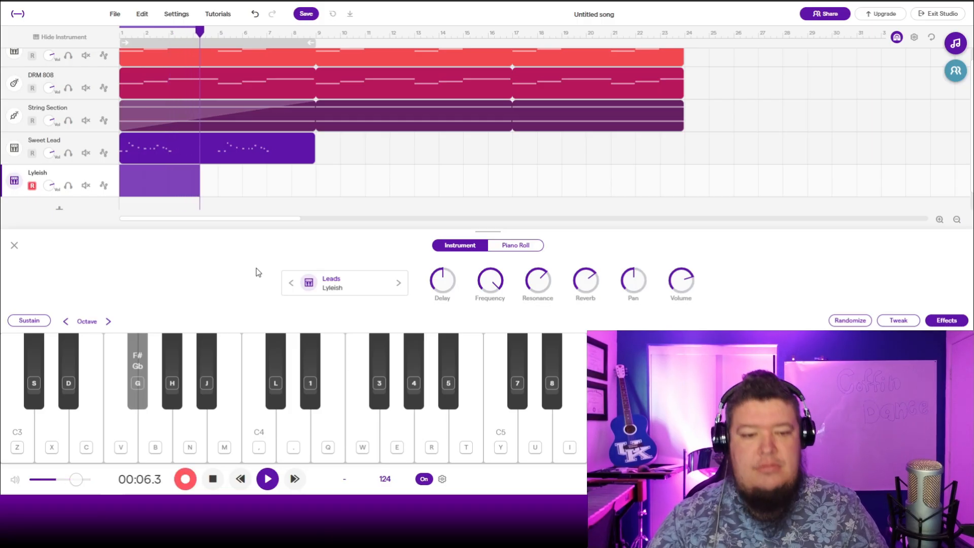
{"action": "key", "text": "r"}
{"action": "key", "text": "4"}
{"action": "key", "text": "r"}
{"action": "key", "text": "4"}
{"action": "key", "text": "r"}
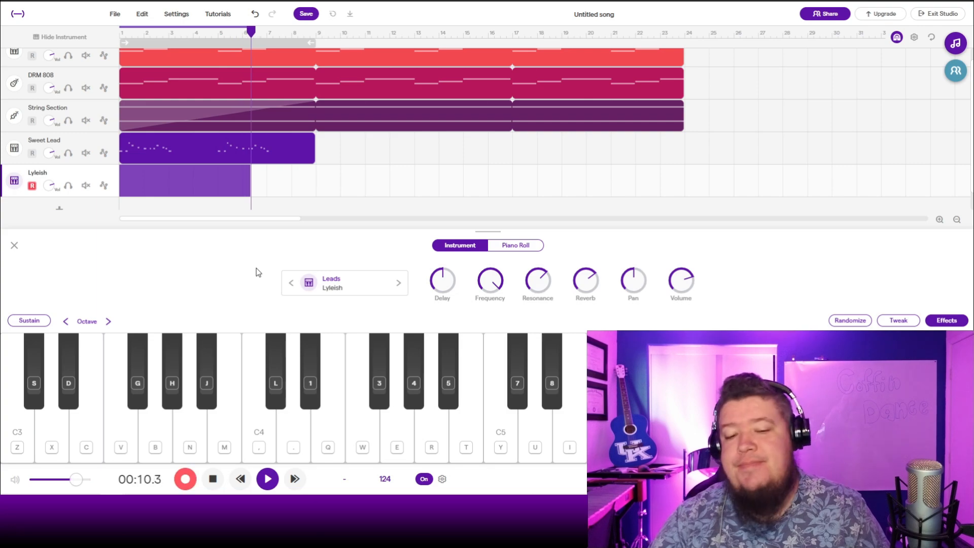
{"action": "key", "text": "g"}
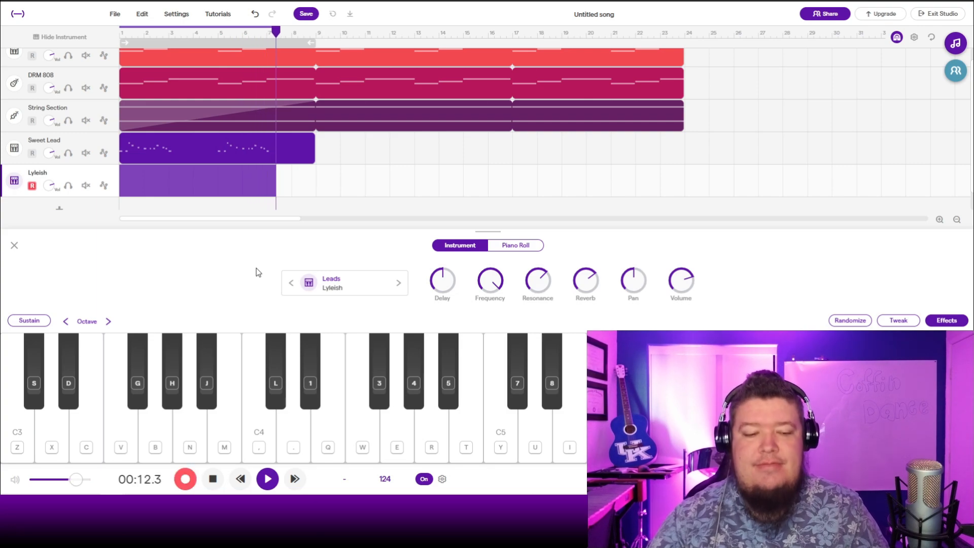
{"action": "key", "text": "r"}
{"action": "key", "text": "r"}
{"action": "key", "text": "g"}
{"action": "key", "text": "g"}
{"action": "key", "text": "r"}
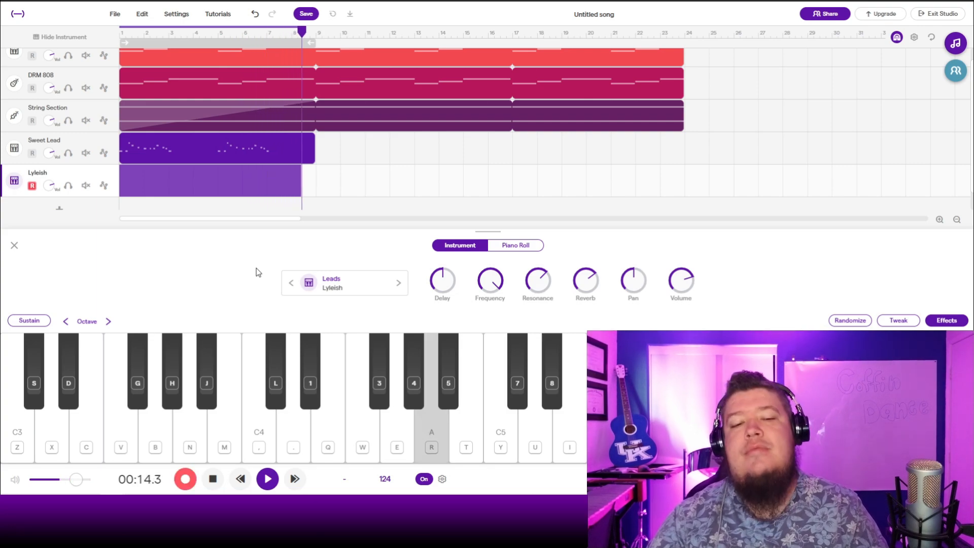
{"action": "key", "text": "r"}
{"action": "key", "text": "r"}
{"action": "key", "text": "space"}
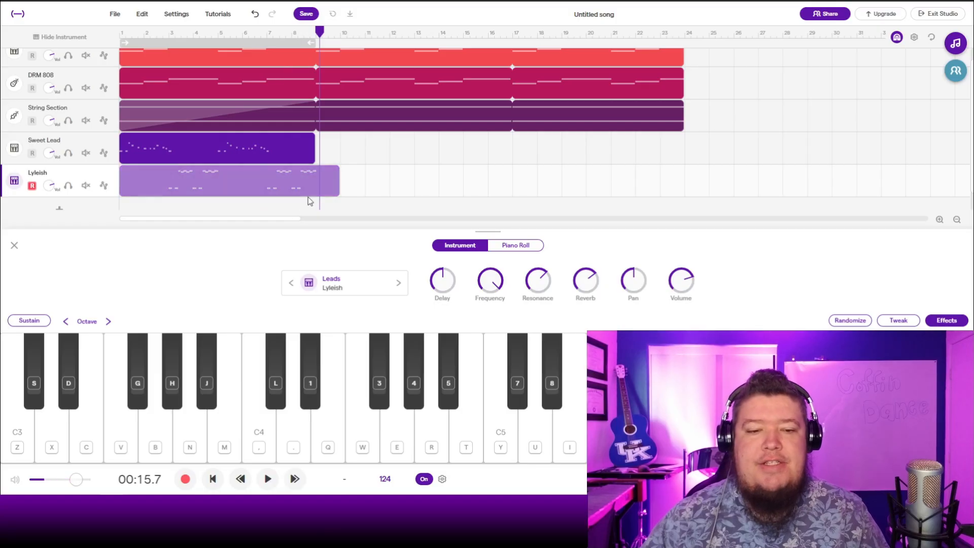
Quantize the notes of the recorded Lyleish region to 1/8
{"action": "double_click", "coordinate": [285, 191]}
{"action": "left_click", "coordinate": [260, 339]}
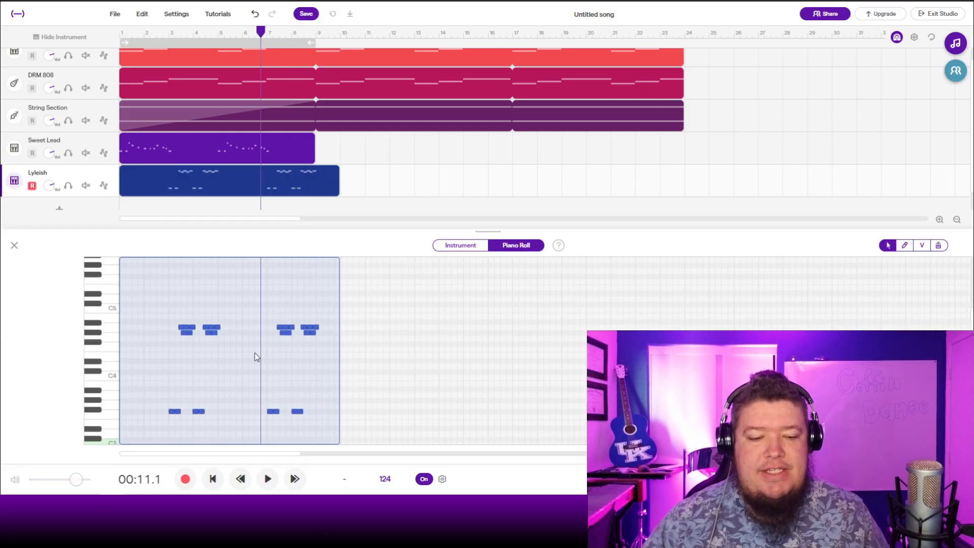
{"action": "right_click", "coordinate": [255, 355]}
{"action": "mouse_move", "coordinate": [315, 417]}
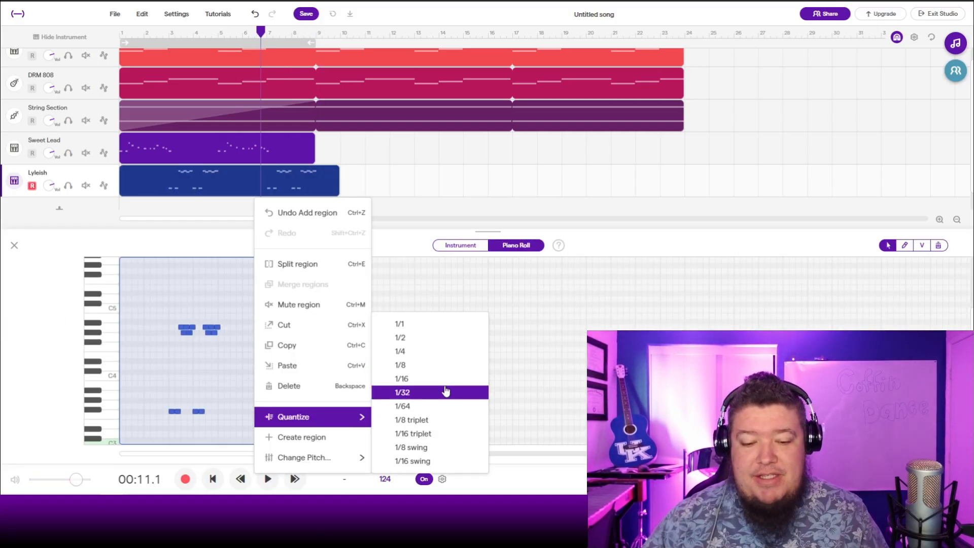
{"action": "left_click", "coordinate": [435, 365]}
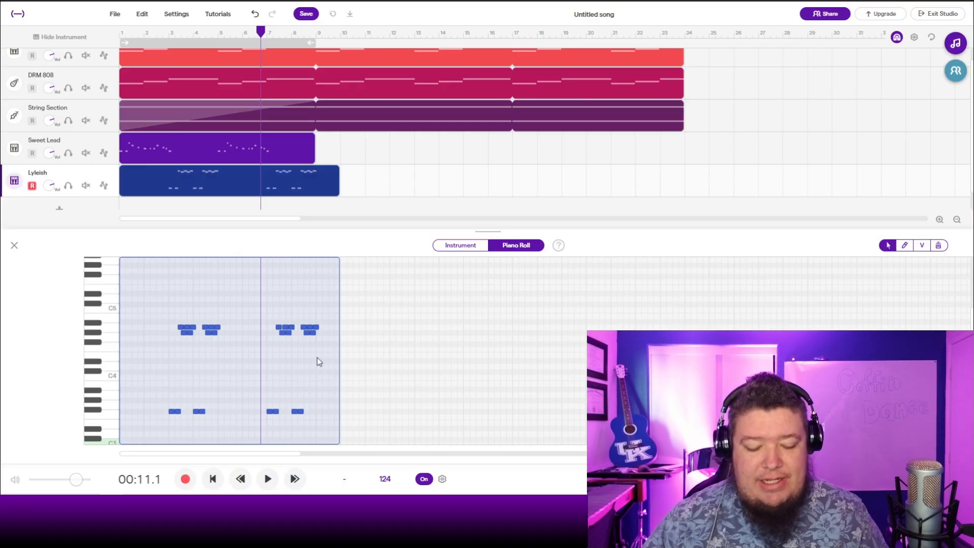
Close the instrument editor and play the song from the start through the first eight bars
{"action": "key", "text": "Return"}
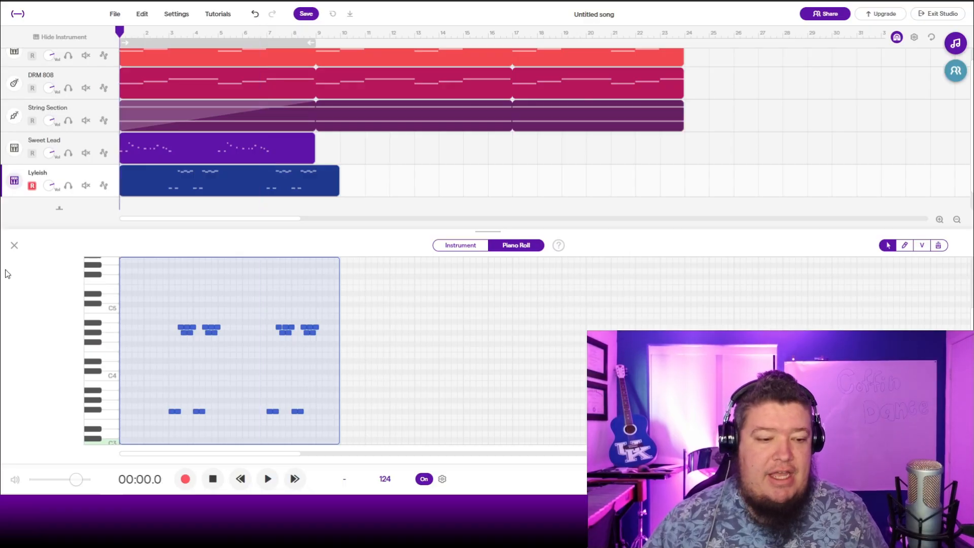
{"action": "left_click", "coordinate": [14, 245]}
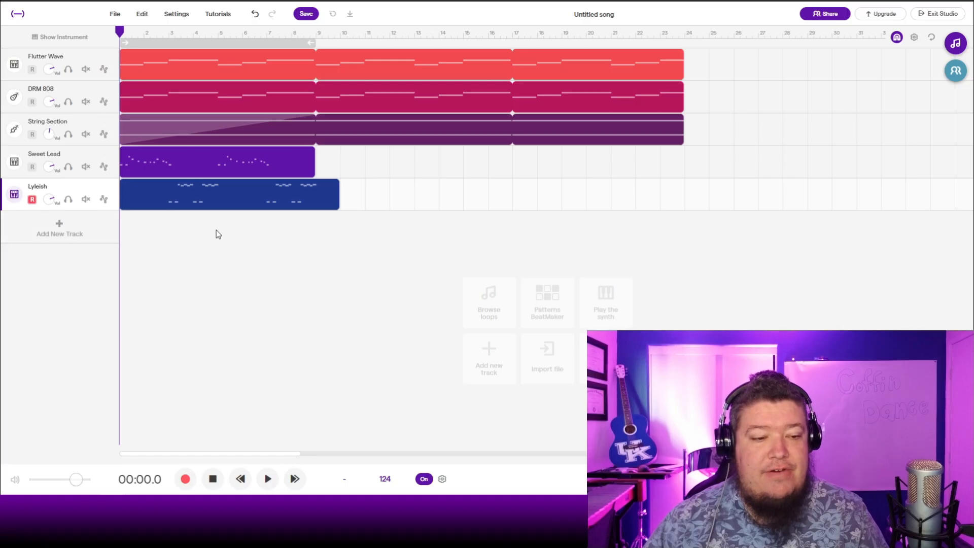
{"action": "left_click", "coordinate": [239, 267]}
{"action": "key", "text": "Return"}
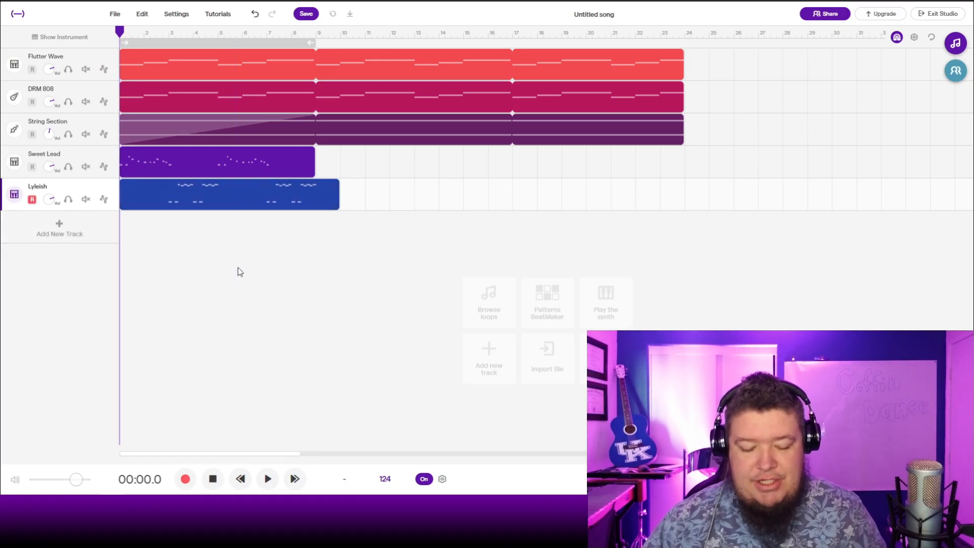
{"action": "key", "text": "space"}
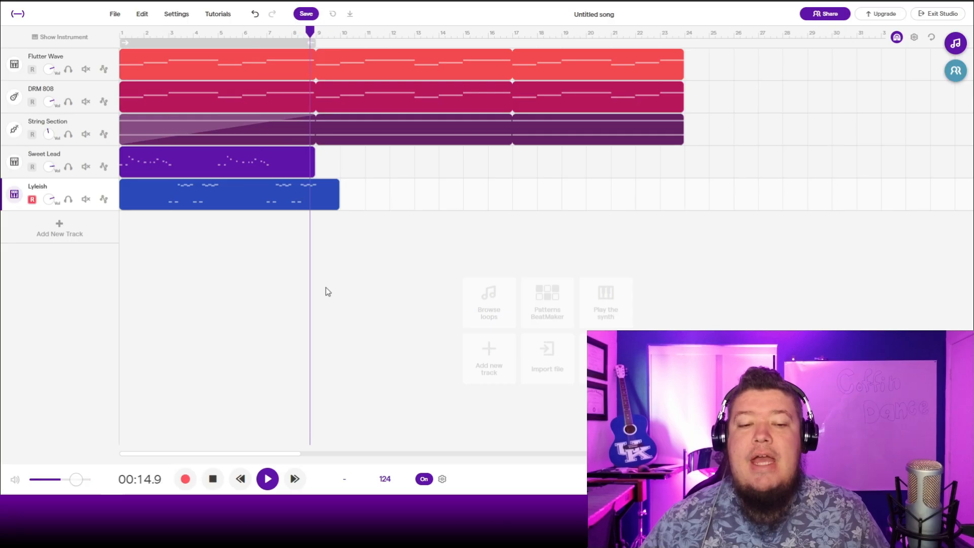
{"action": "key", "text": "space"}
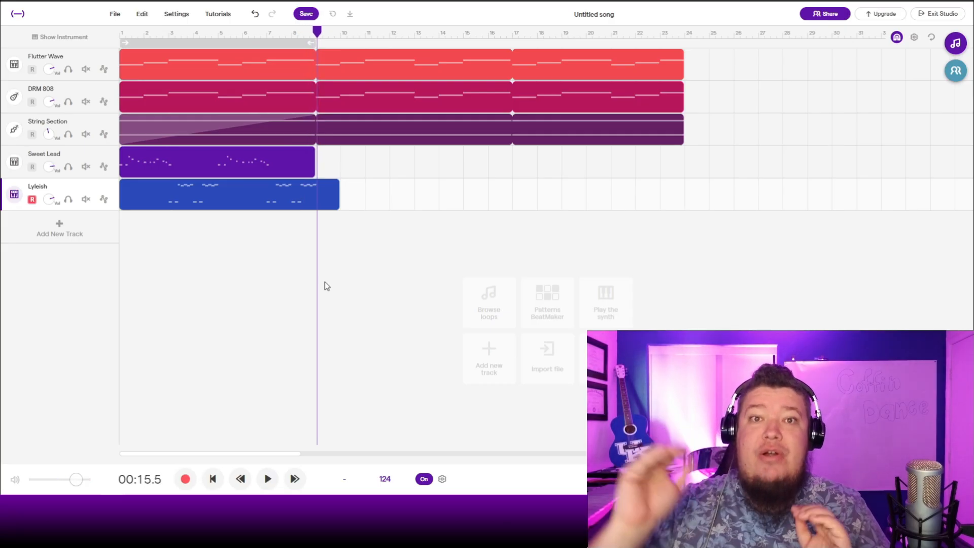
Trim the Lyleish region to end at bar 9, and loop the Sweet Lead and Lyleish regions up to bar 21
{"action": "left_click_drag", "start_coordinate": [339, 203], "coordinate": [313, 213]}
{"action": "left_click", "coordinate": [329, 255]}
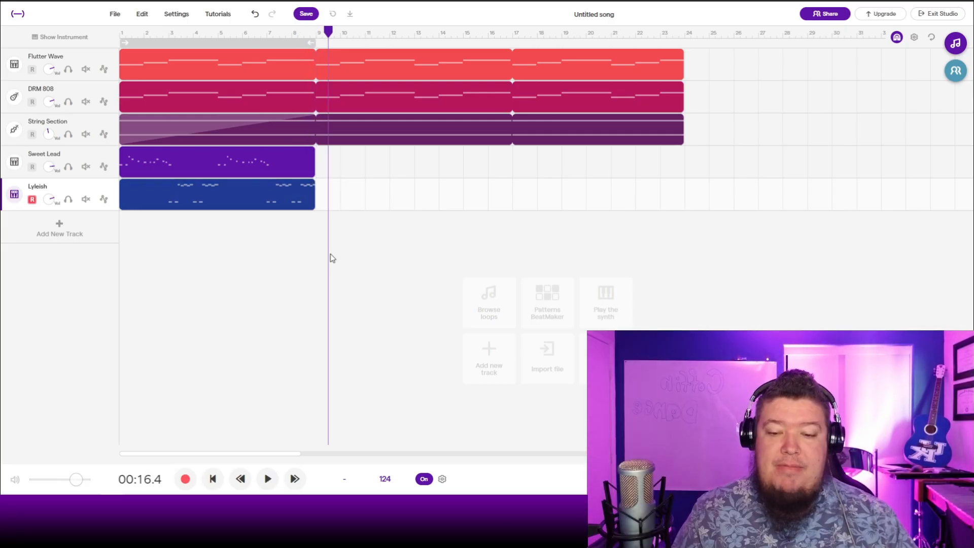
{"action": "left_click_drag", "start_coordinate": [336, 243], "coordinate": [610, 151]}
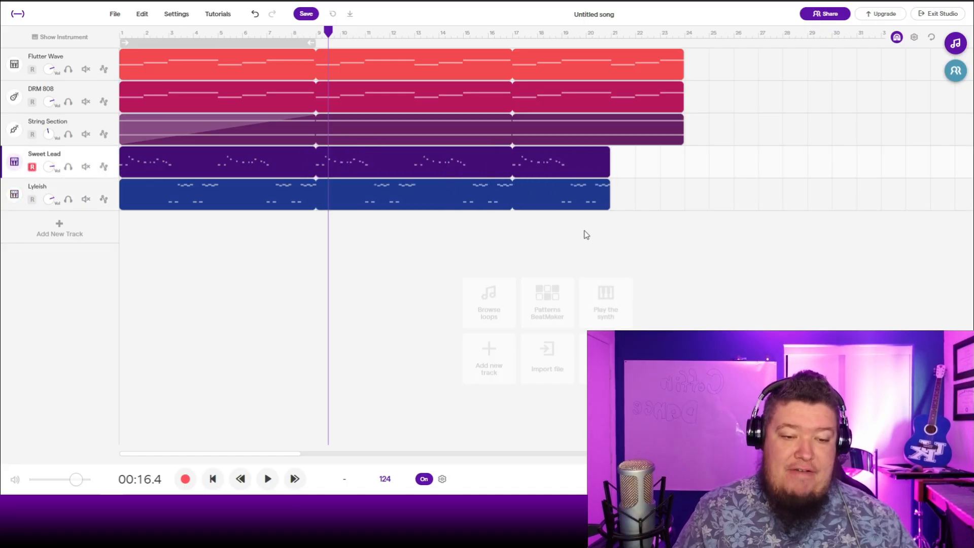
{"action": "left_click", "coordinate": [617, 235]}
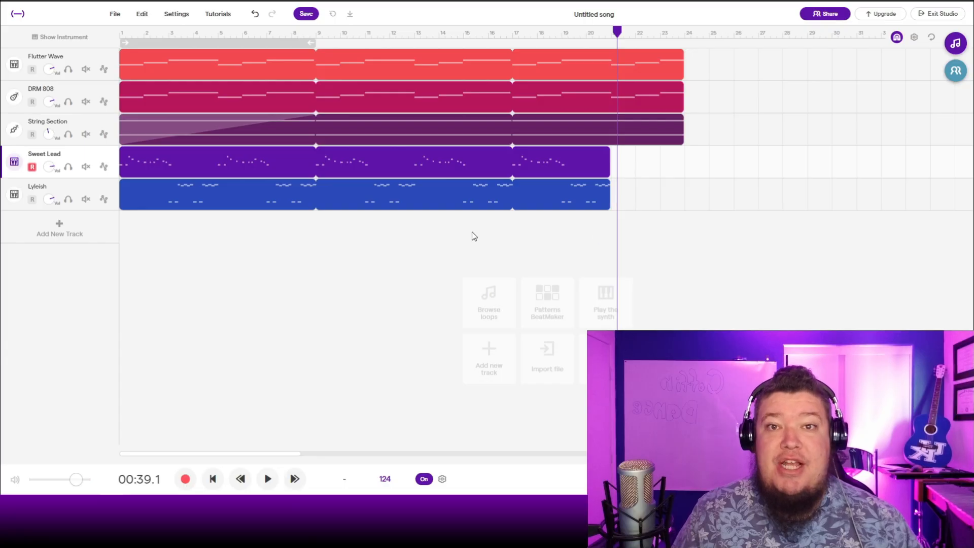
Add a drum track with the Boom Snap preset and place snare hits on every other step of the first bar
{"action": "left_click", "coordinate": [58, 223]}
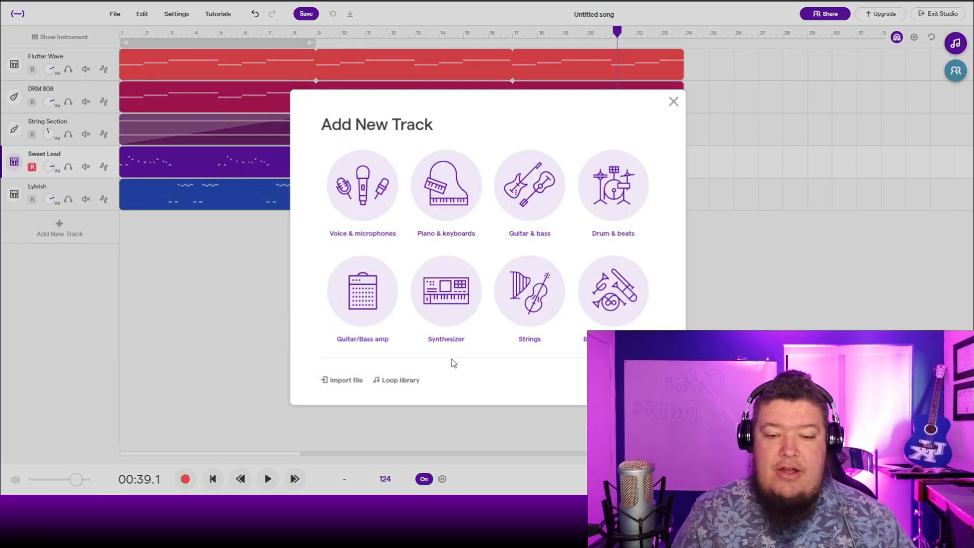
{"action": "left_click", "coordinate": [618, 214]}
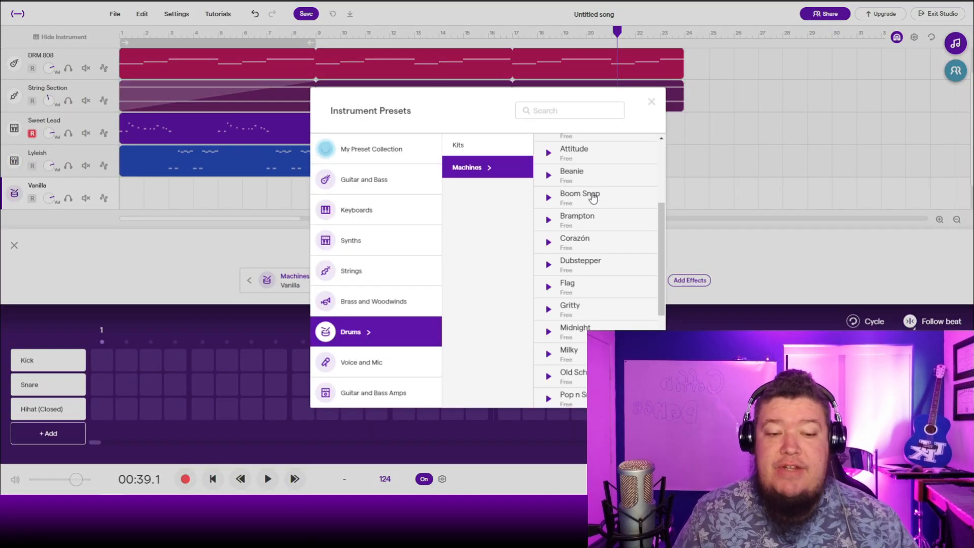
{"action": "left_click", "coordinate": [592, 198]}
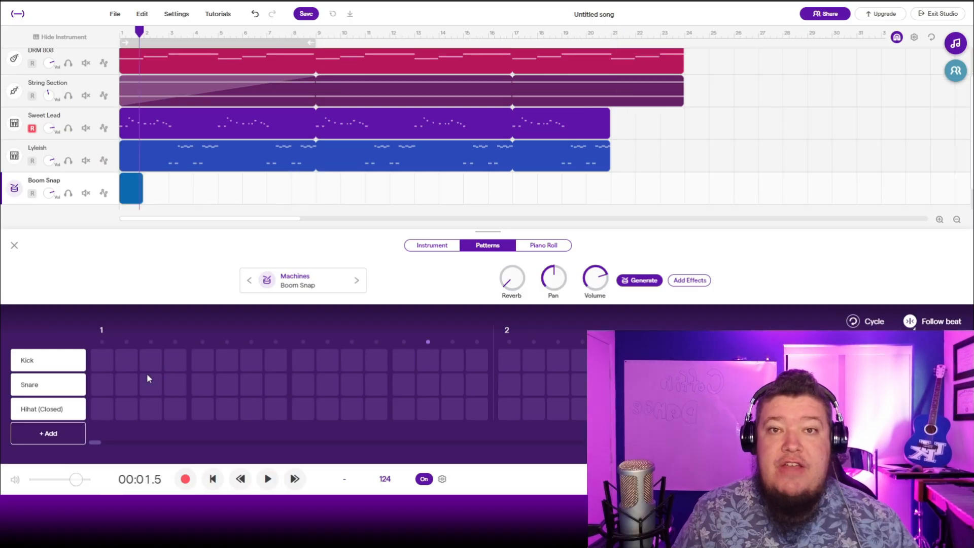
{"action": "left_click", "coordinate": [104, 386]}
{"action": "left_click", "coordinate": [151, 385]}
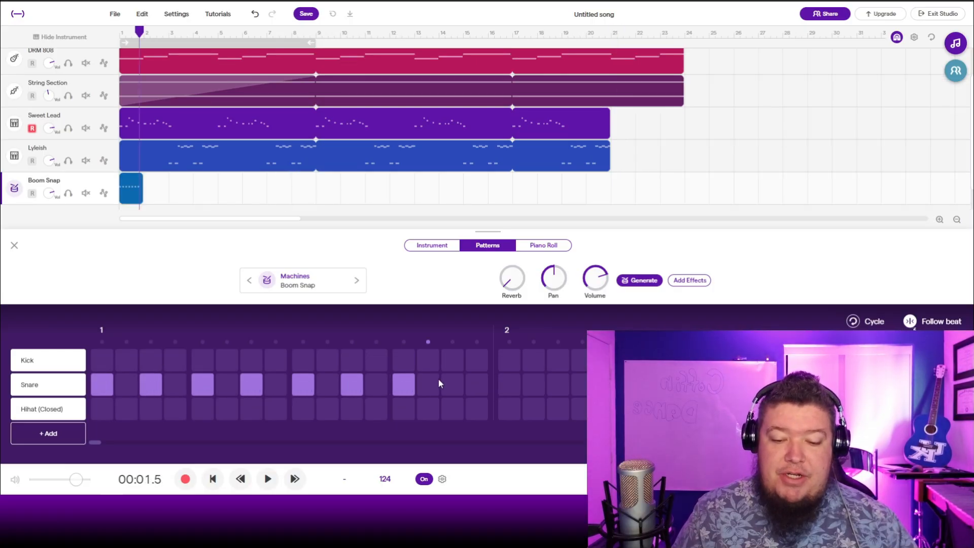
Move the Boom Snap region to bar 15 and loop it to the end of the String Section region
{"action": "mouse_move", "coordinate": [142, 185]}
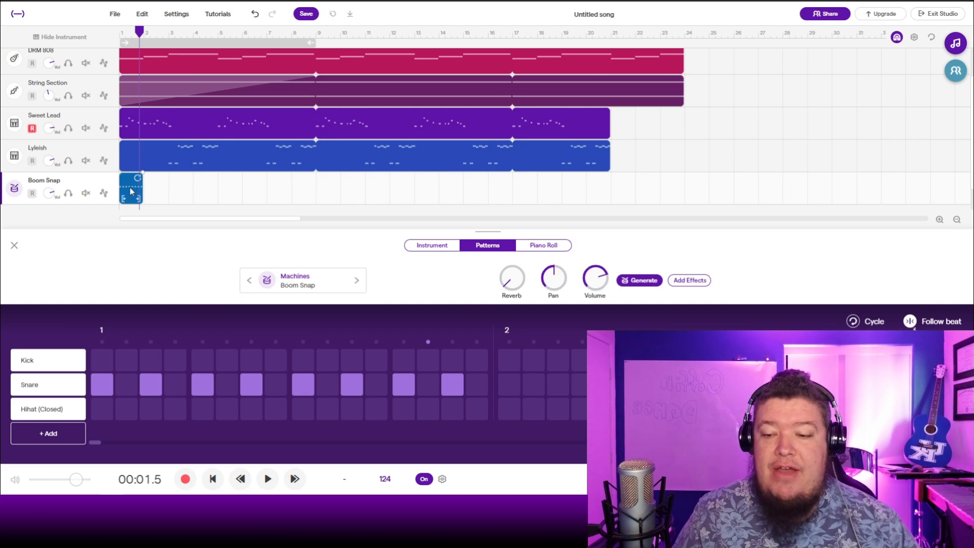
{"action": "left_click_drag", "start_coordinate": [131, 192], "coordinate": [473, 187]}
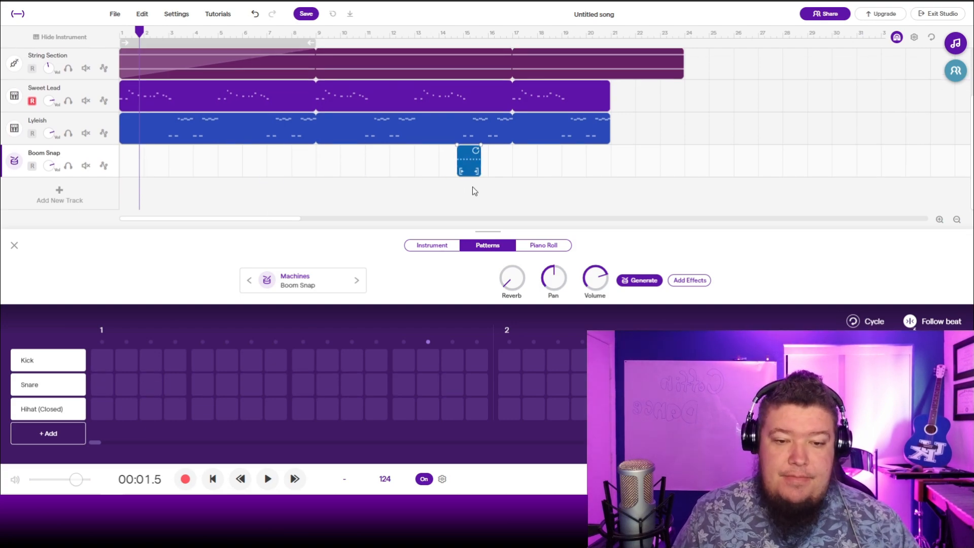
{"action": "left_click_drag", "start_coordinate": [482, 150], "coordinate": [680, 158]}
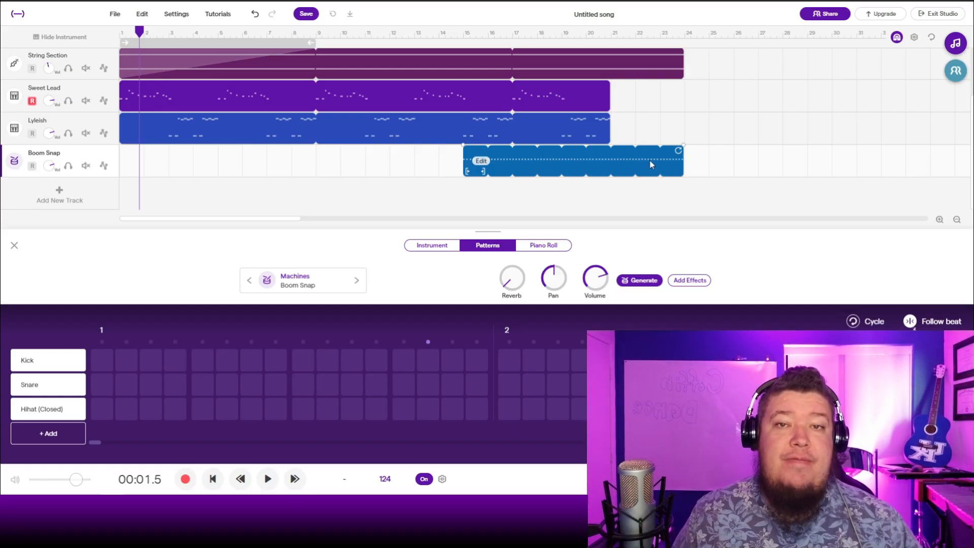
Add another drum track with the Dubstepper preset and select the looped Boom Snap region
{"action": "left_click", "coordinate": [59, 195]}
{"action": "left_click", "coordinate": [609, 194]}
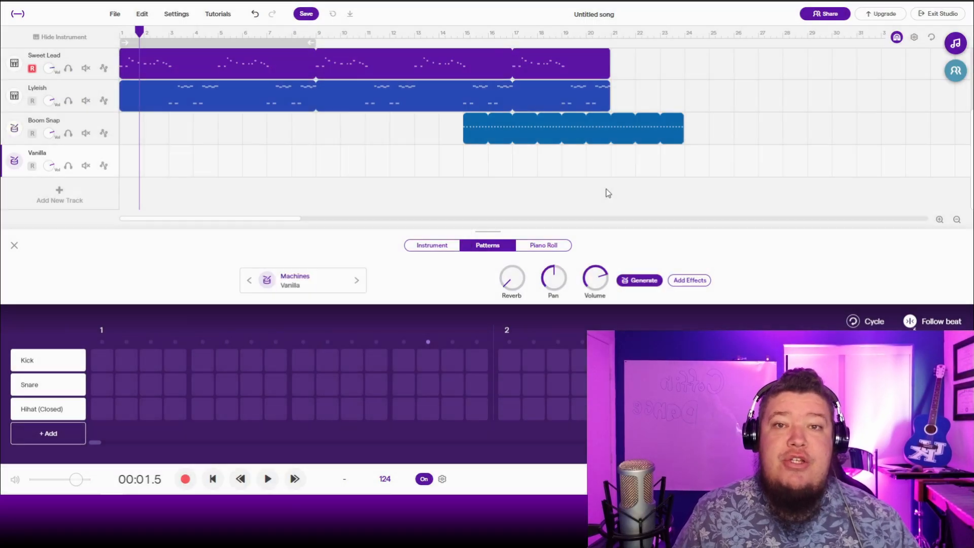
{"action": "left_click", "coordinate": [570, 132]}
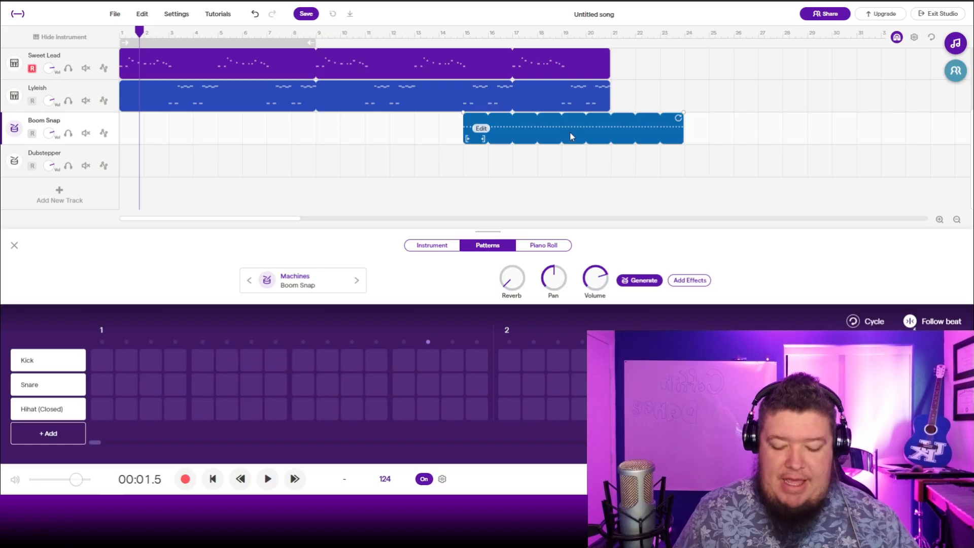
Paste the looped snare region onto the Dubstepper track starting at bar 15 and play it back with the Boom Snap track
{"action": "left_click", "coordinate": [70, 157]}
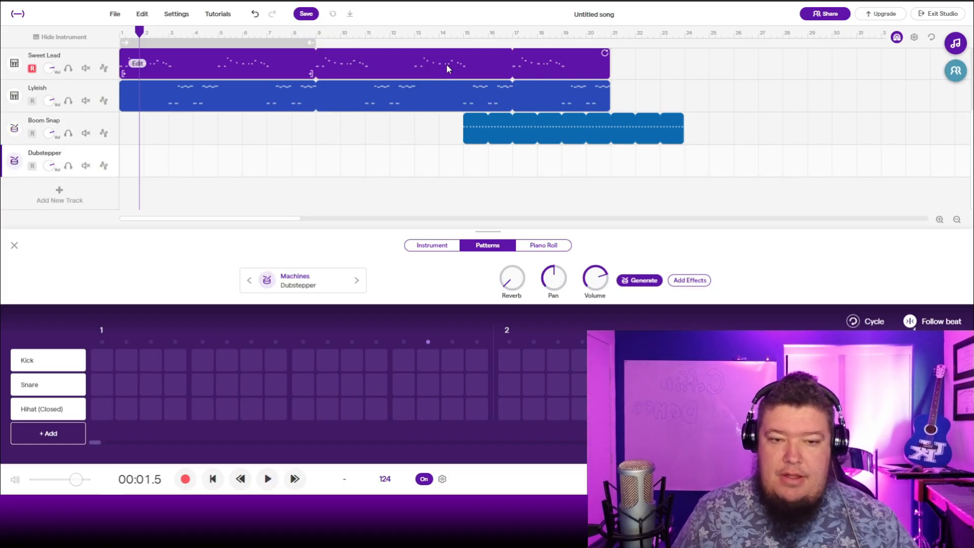
{"action": "left_click", "coordinate": [463, 33]}
{"action": "key", "text": "ctrl+v"}
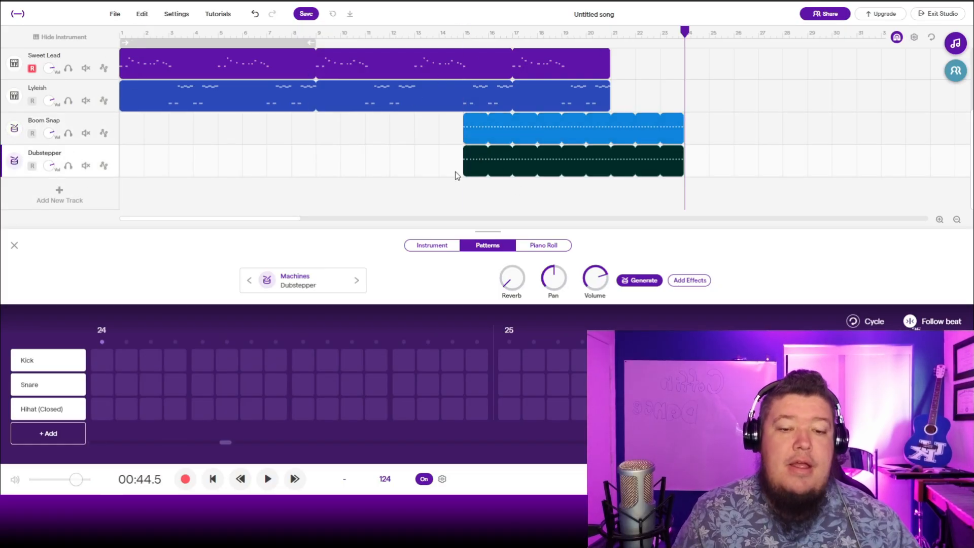
{"action": "key", "text": "space"}
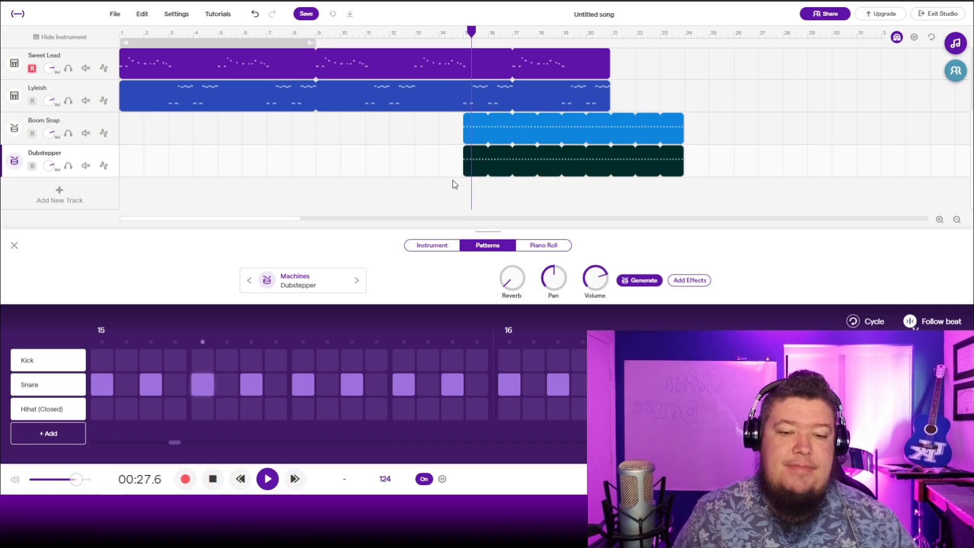
{"action": "mouse_move", "coordinate": [479, 164]}
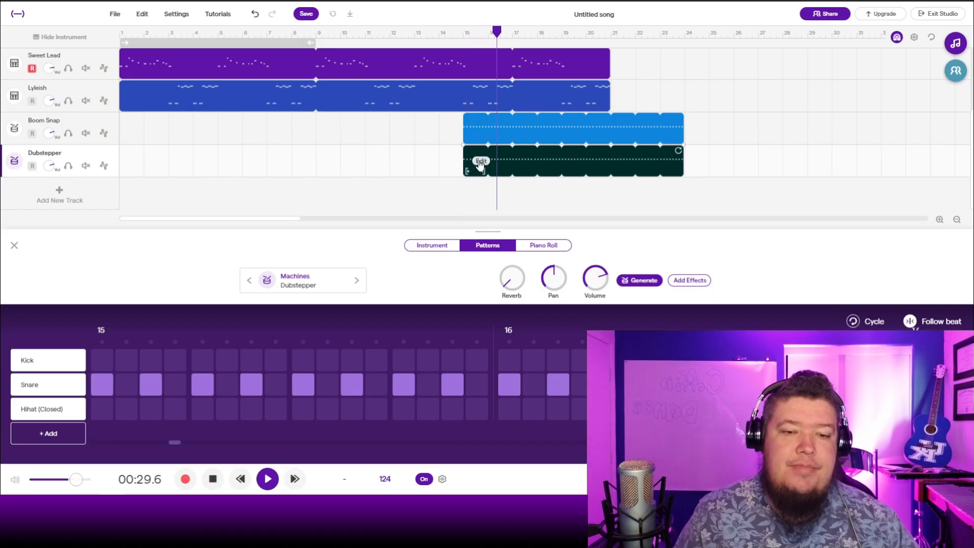
{"action": "key", "text": "space"}
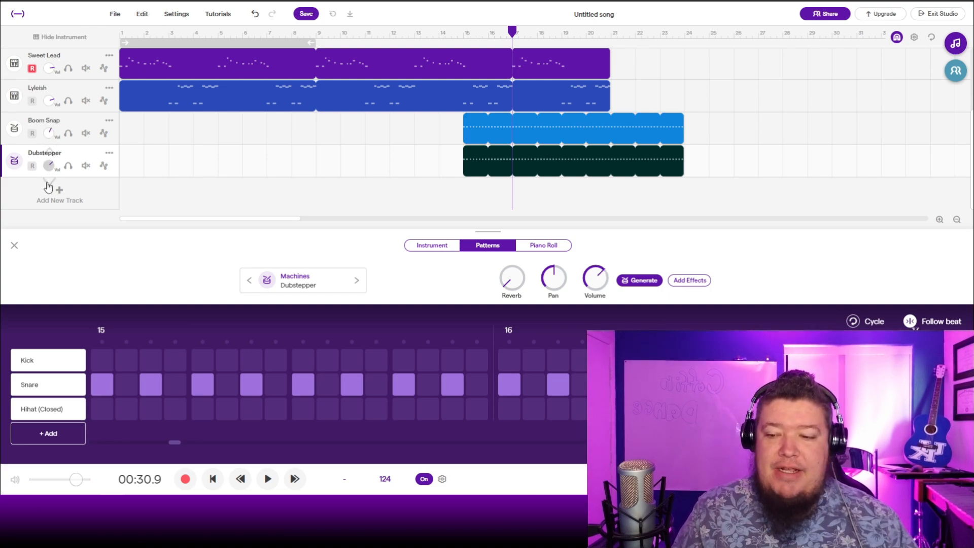
Lower the Dubstepper track's volume, add long fade-ins ending around bar 23 to the Boom Snap and Dubstepper regions, and listen to the result
{"action": "left_click_drag", "start_coordinate": [48, 187], "coordinate": [48, 193]}
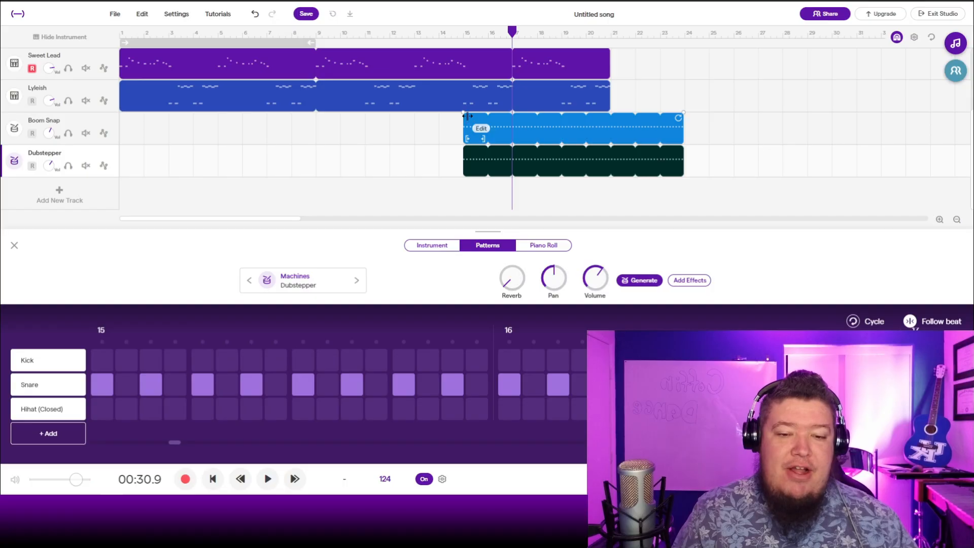
{"action": "left_click_drag", "start_coordinate": [463, 115], "coordinate": [658, 130]}
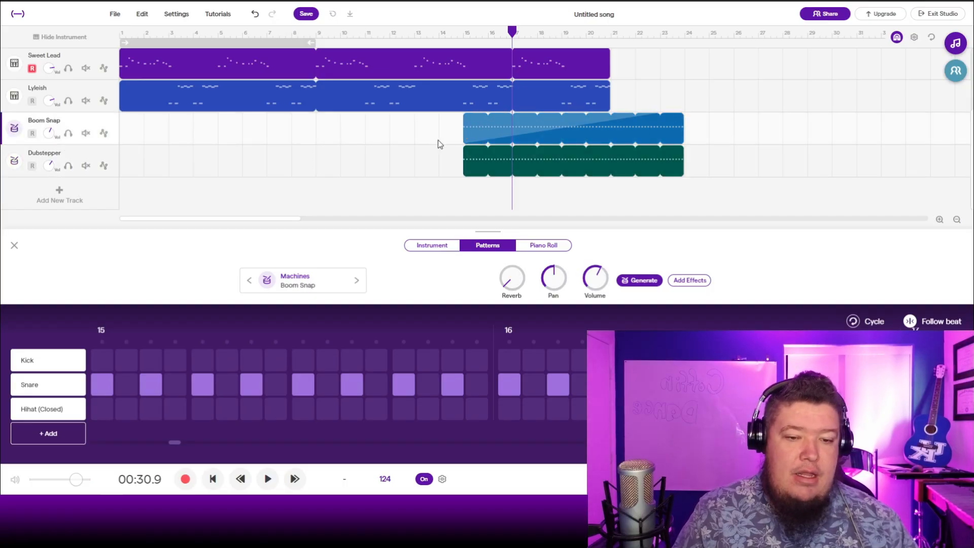
{"action": "left_click_drag", "start_coordinate": [463, 147], "coordinate": [523, 154]}
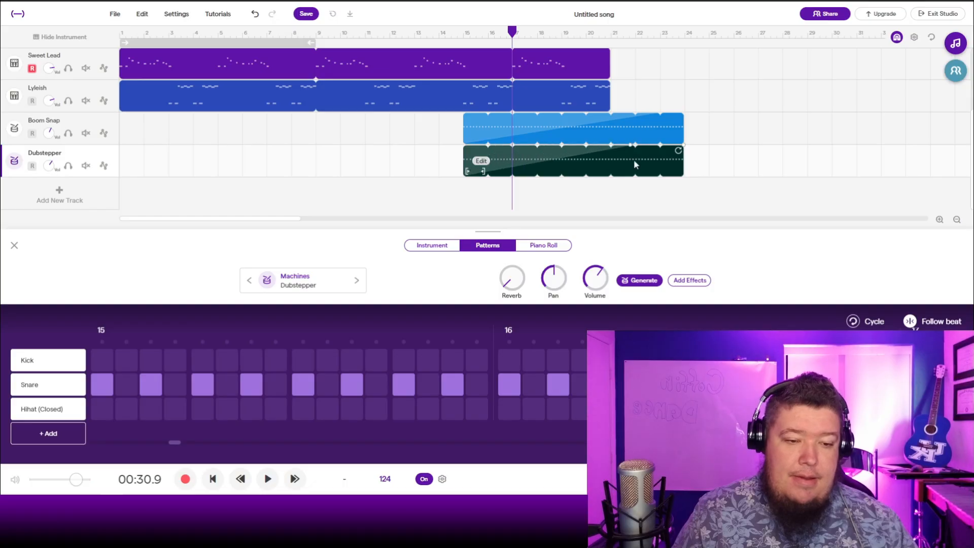
{"action": "left_click_drag", "start_coordinate": [634, 161], "coordinate": [658, 161]}
{"action": "key", "text": "space"}
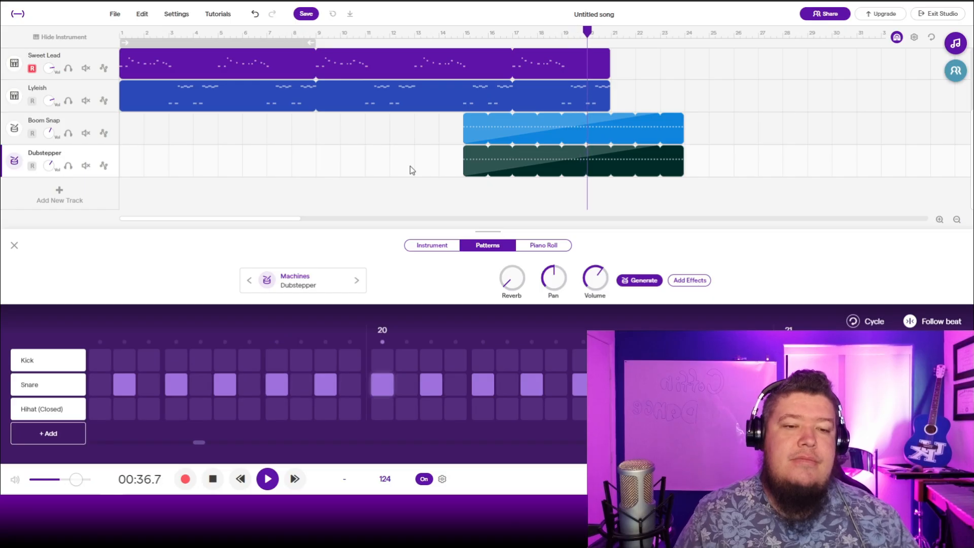
{"action": "key", "text": "space"}
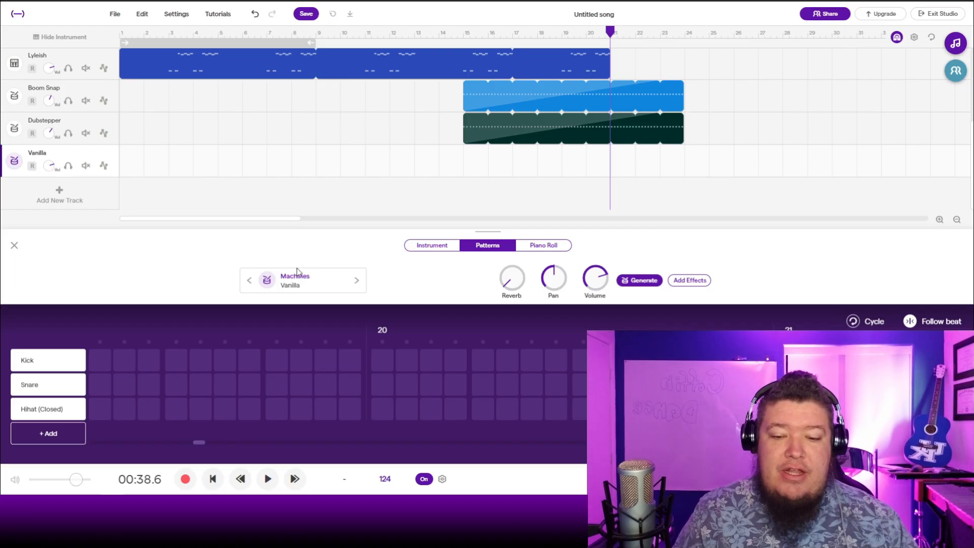
Add a third drum track using the XX machine preset
{"action": "left_click", "coordinate": [295, 282]}
{"action": "left_click", "coordinate": [552, 109]}
{"action": "type", "text": "xx"}
{"action": "left_click", "coordinate": [535, 151]}
{"action": "left_click", "coordinate": [183, 348]}
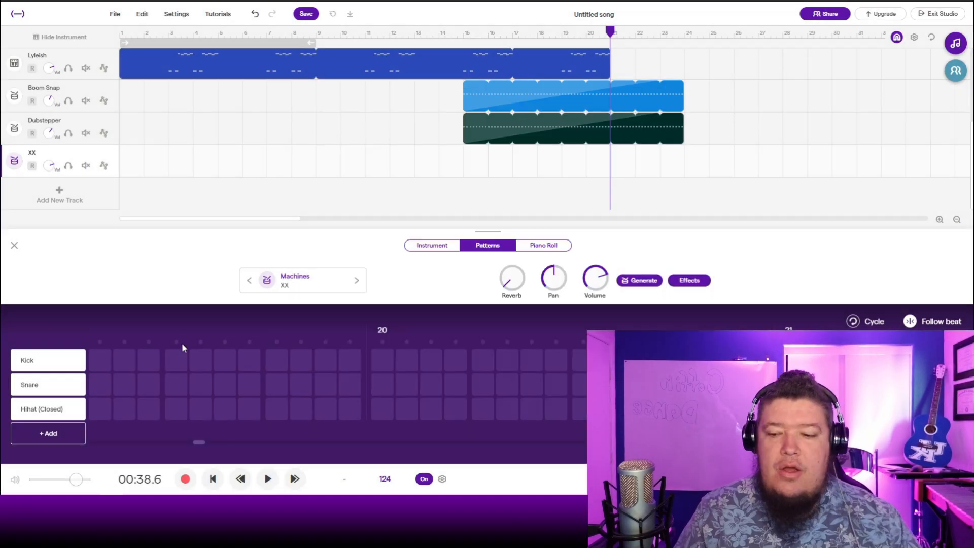
Place XX kick hits on steps 1, 7 and 13 of bar 15 and loop the region to about bar 24
{"action": "left_click", "coordinate": [463, 33]}
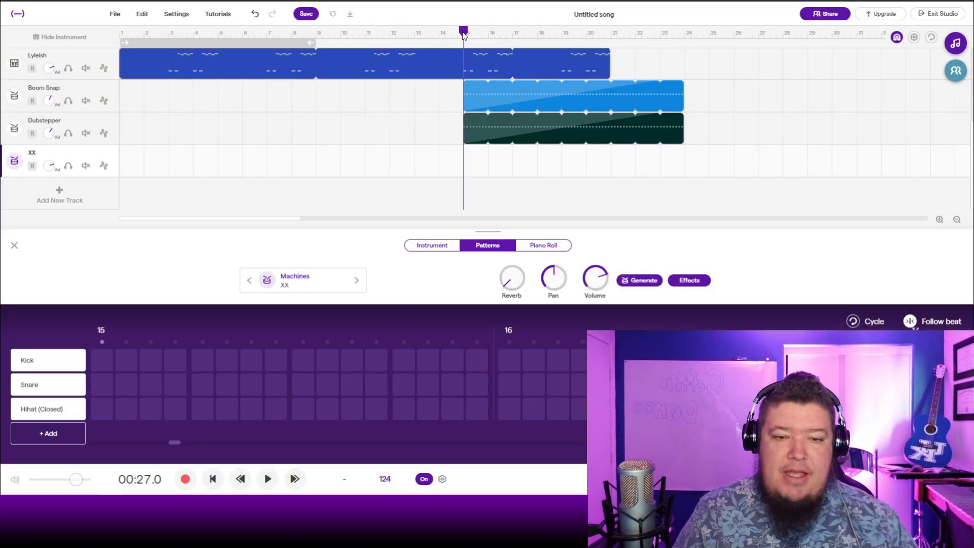
{"action": "left_click", "coordinate": [102, 359]}
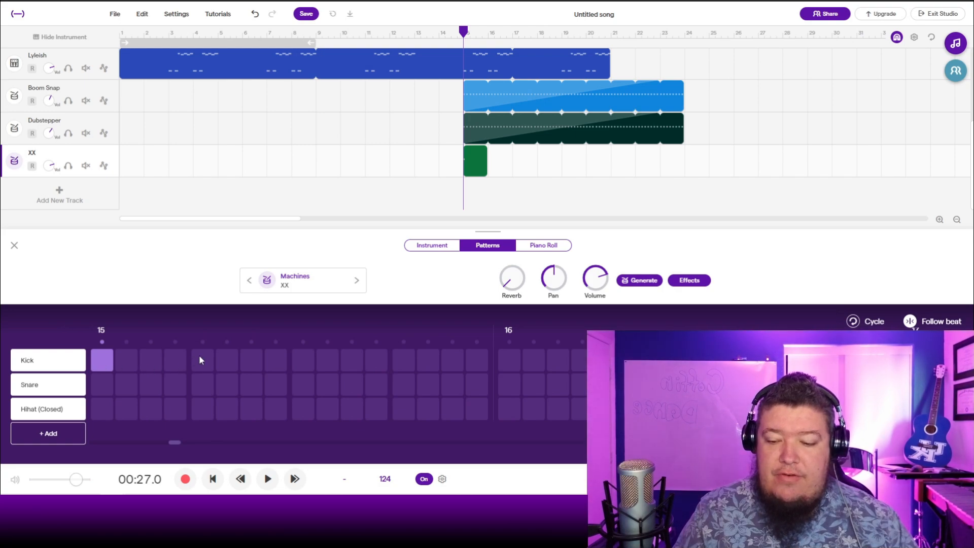
{"action": "left_click", "coordinate": [251, 359]}
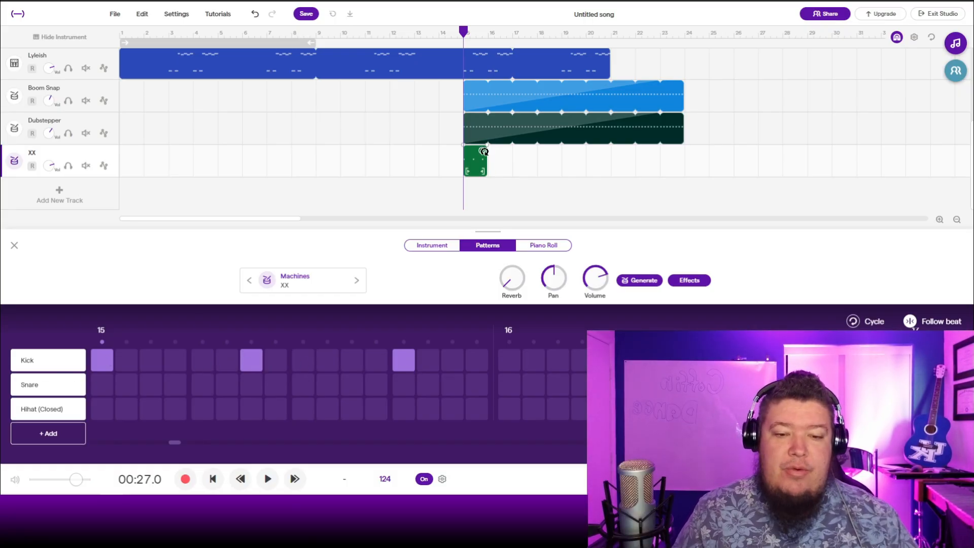
{"action": "left_click_drag", "start_coordinate": [484, 151], "coordinate": [689, 167]}
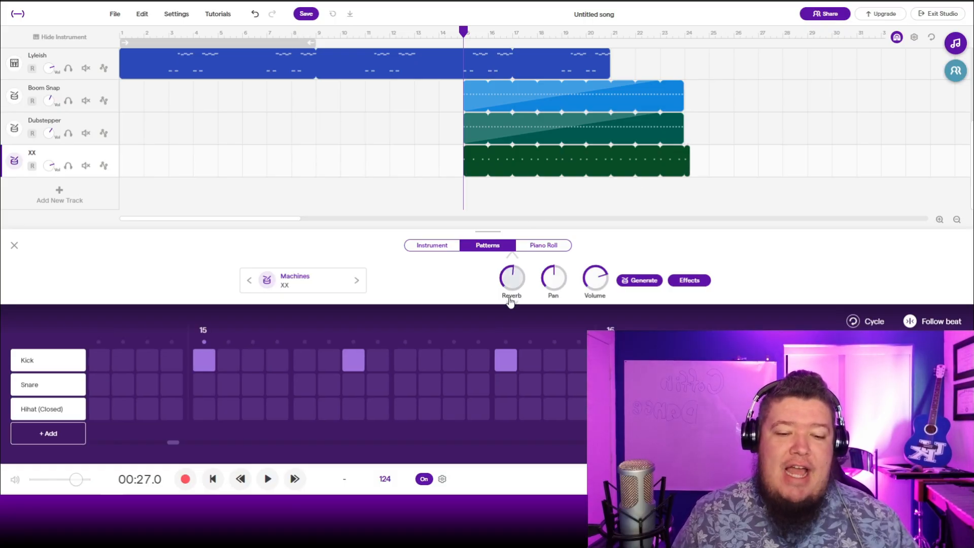
Pull down the high bands of the XX track's Equalizer effect and play back the drum section
{"action": "left_click", "coordinate": [693, 281]}
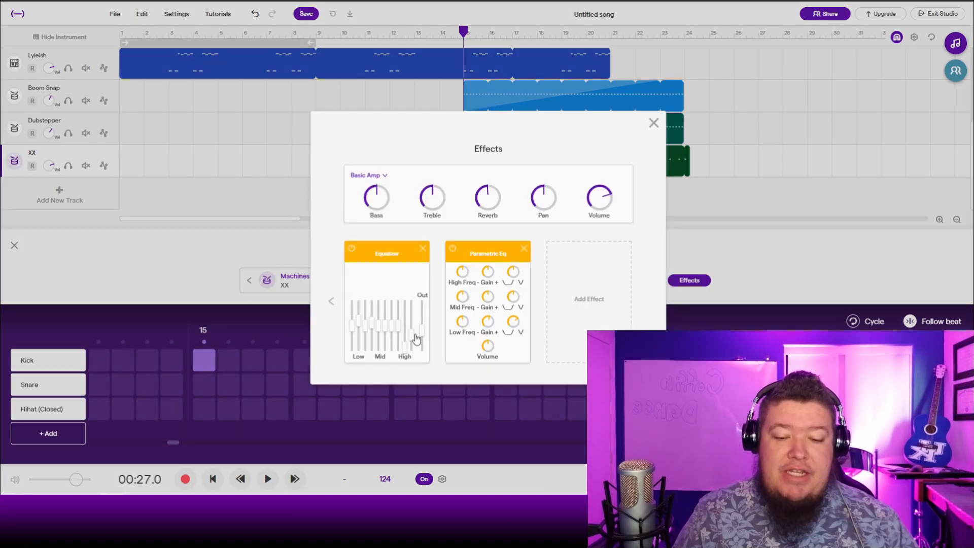
{"action": "left_click_drag", "start_coordinate": [415, 338], "coordinate": [408, 377]}
{"action": "left_click", "coordinate": [653, 123]}
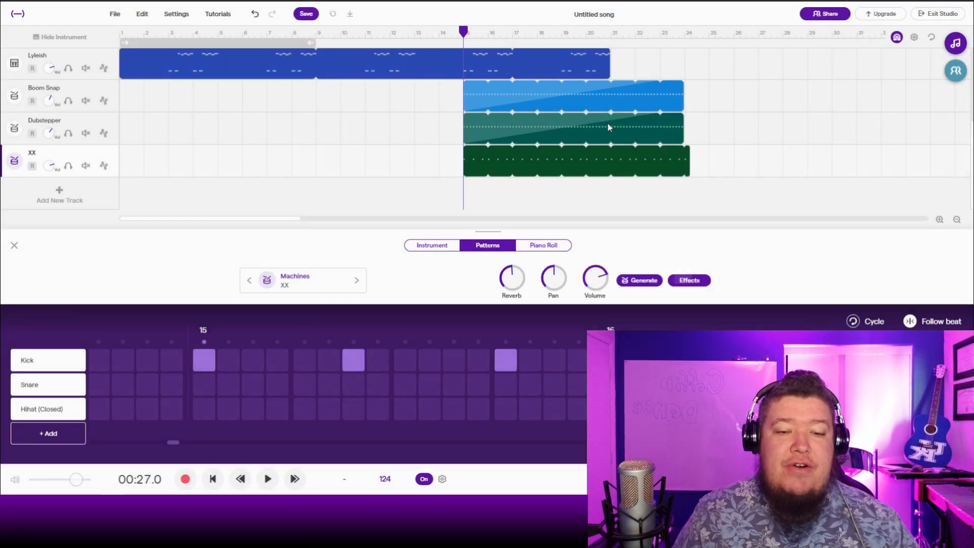
{"action": "key", "text": "space"}
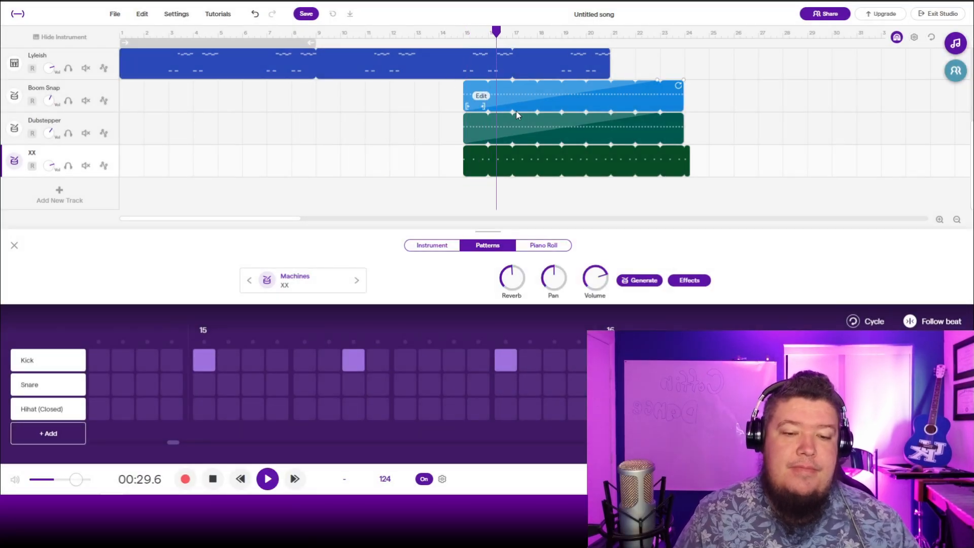
{"action": "key", "text": "space"}
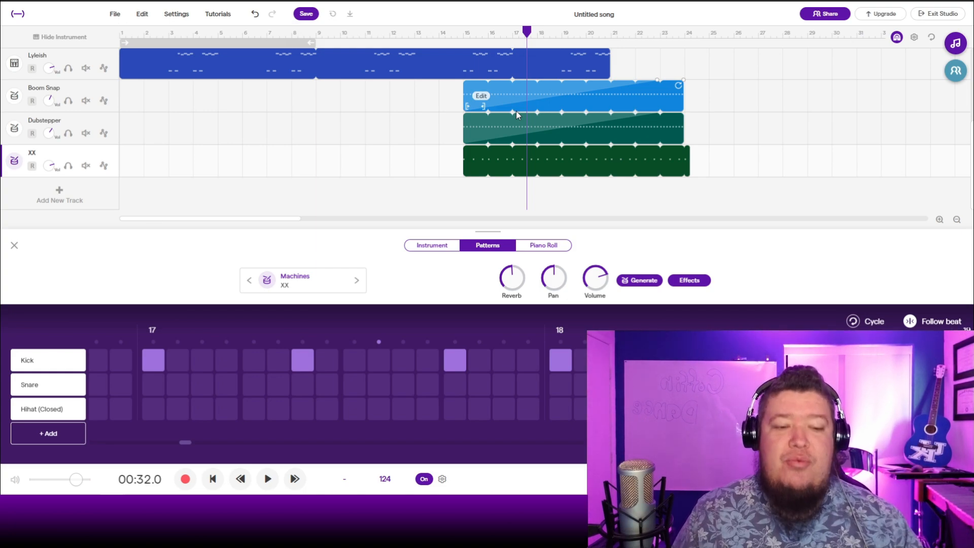
Lower the Treble in the XX track's Basic Amp and play the song from just before bar 15
{"action": "left_click", "coordinate": [690, 280]}
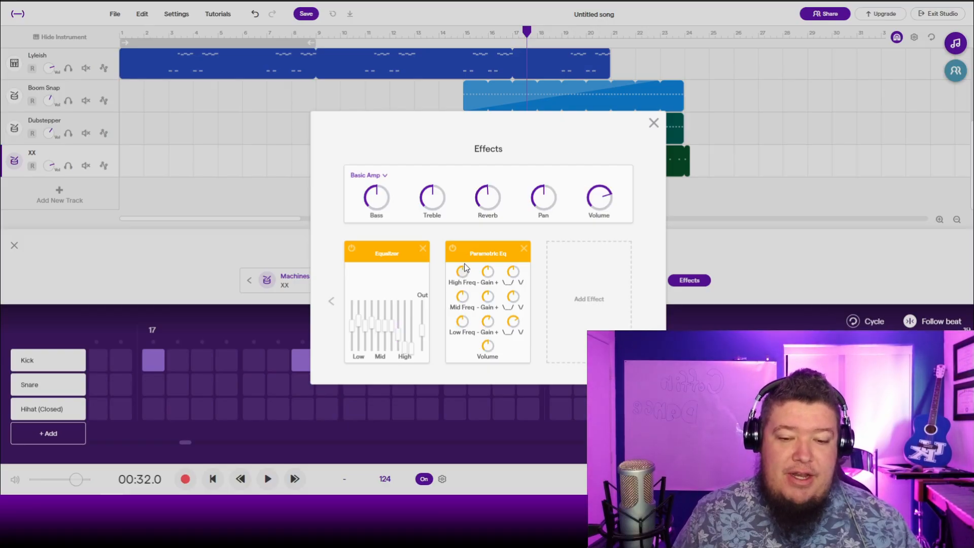
{"action": "left_click_drag", "start_coordinate": [435, 202], "coordinate": [430, 237]}
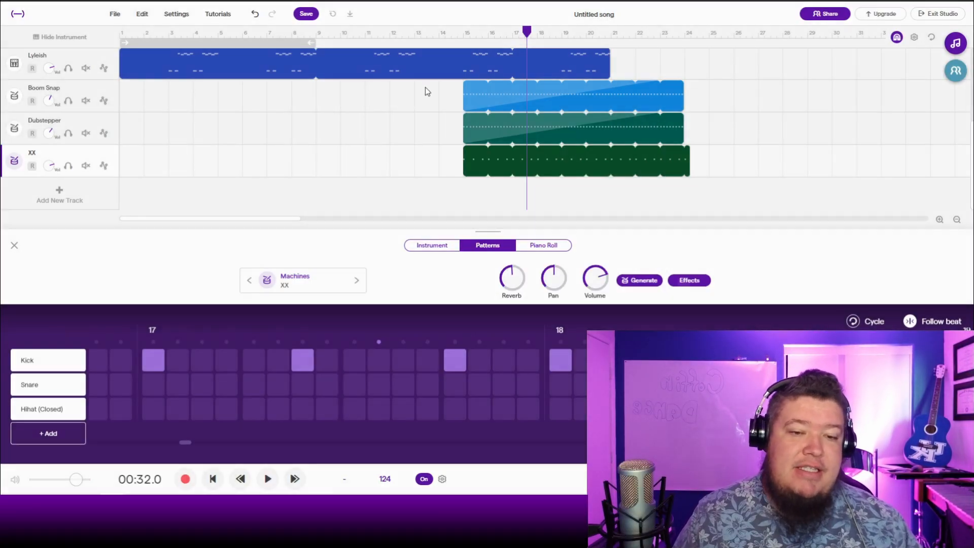
{"action": "left_click", "coordinate": [654, 122]}
{"action": "left_click", "coordinate": [454, 31]}
{"action": "key", "text": "space"}
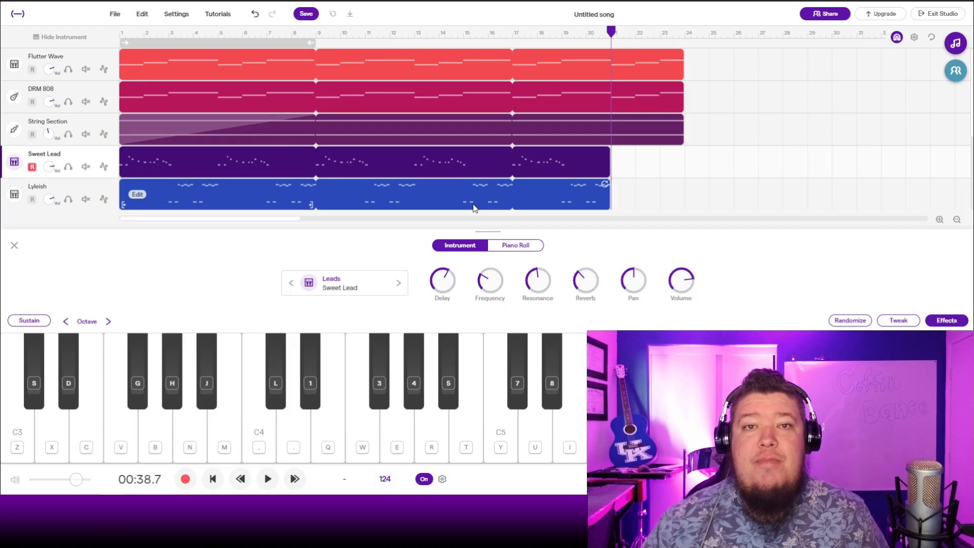
Rehearse the Sweet Lead ending: four A, four C#, four B, four E and ten F# notes
{"action": "scroll", "coordinate": [644, 176], "scroll_direction": "down", "scroll_amount": 1}
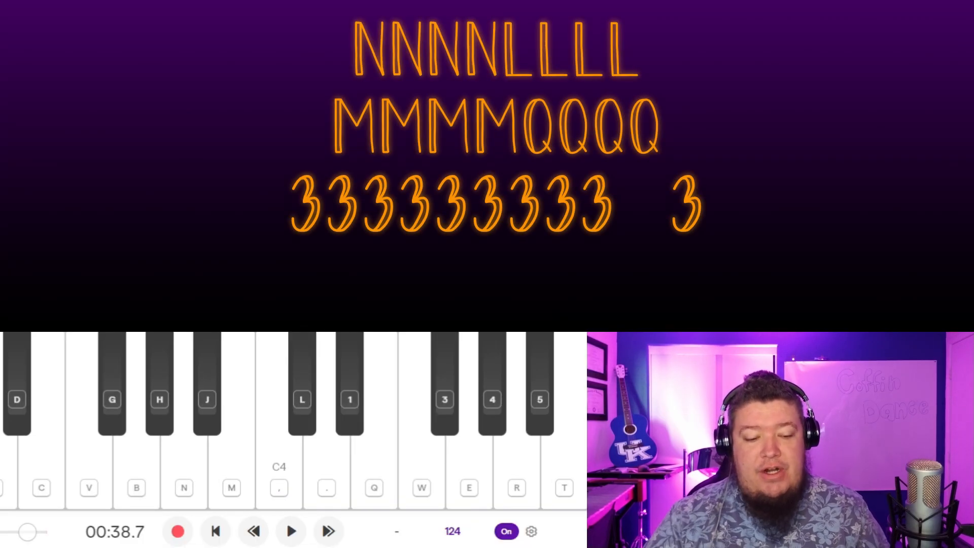
{"action": "key", "text": "n"}
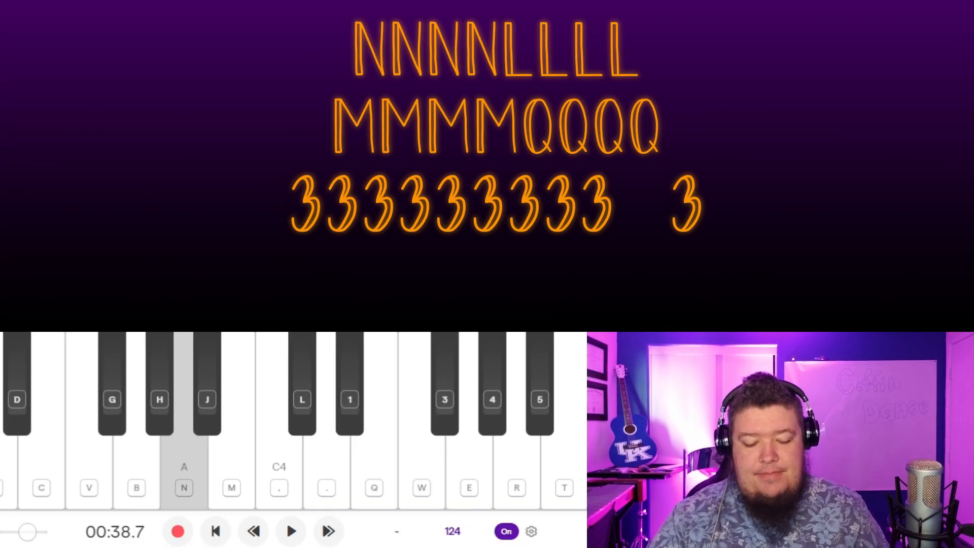
{"action": "key", "text": "l"}
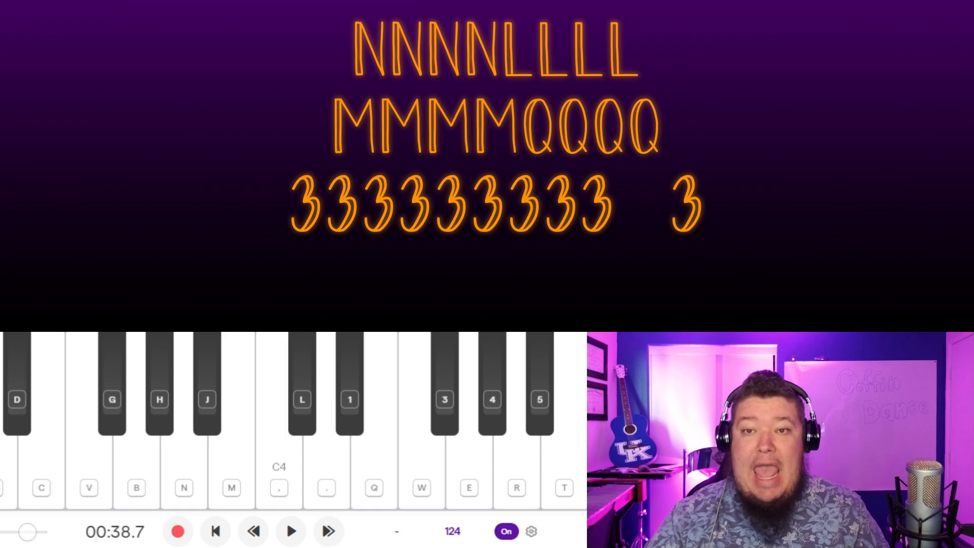
{"action": "key", "text": "m"}
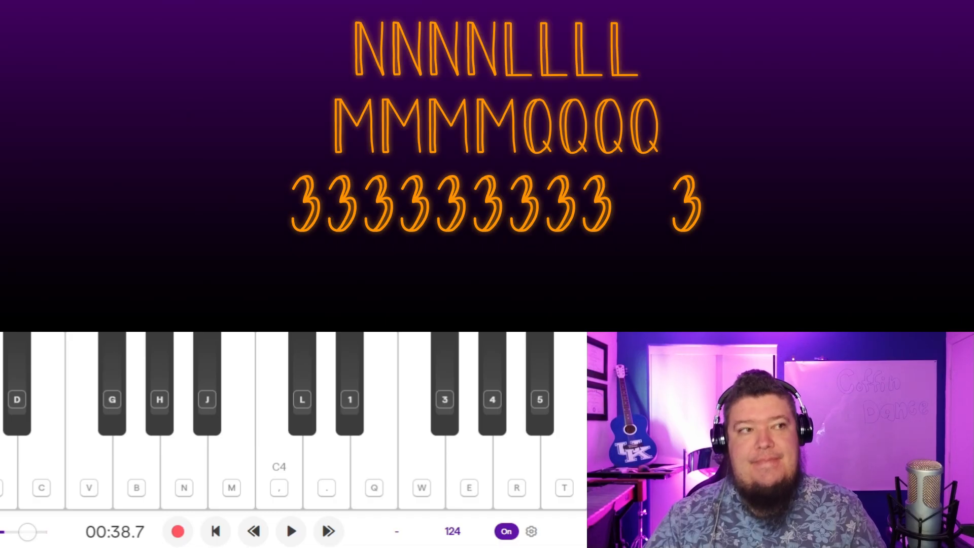
{"action": "key", "text": "3"}
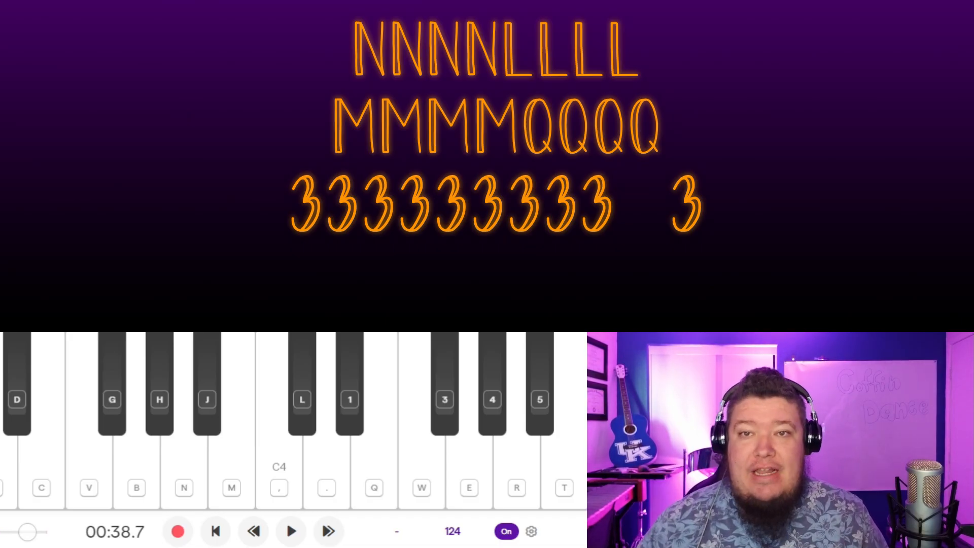
{"action": "key", "text": "3"}
{"action": "key", "text": "3"}
{"action": "key", "text": "3"}
{"action": "key", "text": "3"}
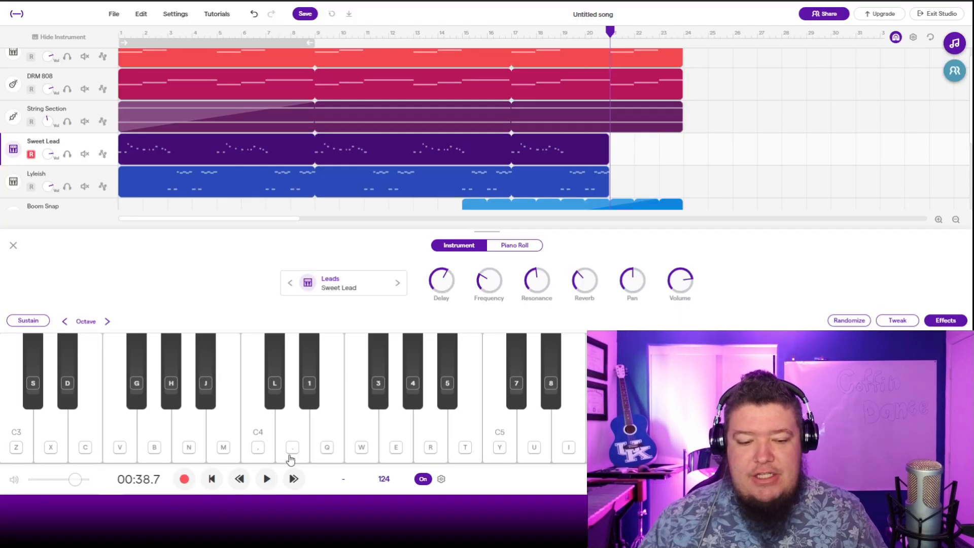
Record the ending on the Sweet Lead track from bar 21, playing repeated A, C#, B, E and F# notes
{"action": "left_click", "coordinate": [184, 479]}
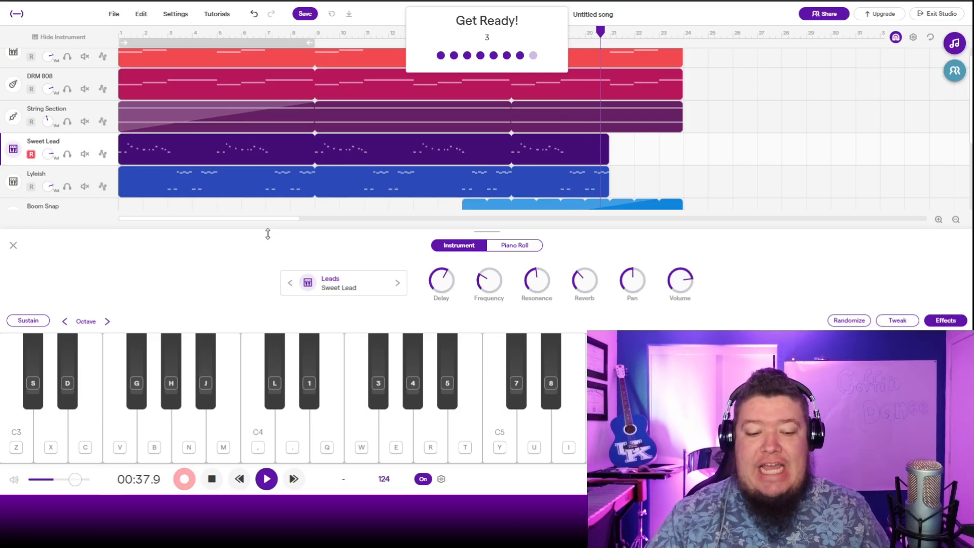
{"action": "key", "text": "n"}
{"action": "key", "text": "l"}
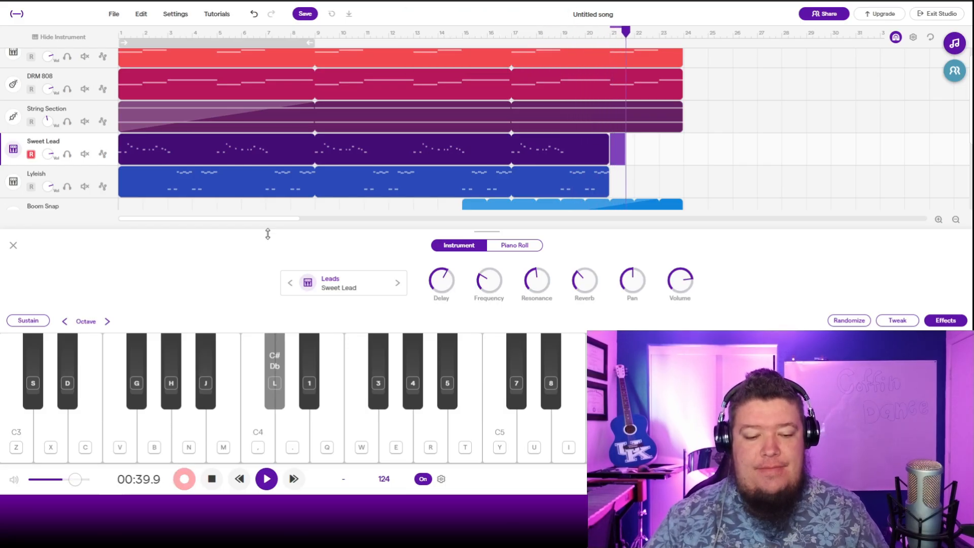
{"action": "key", "text": "m"}
{"action": "key", "text": "q"}
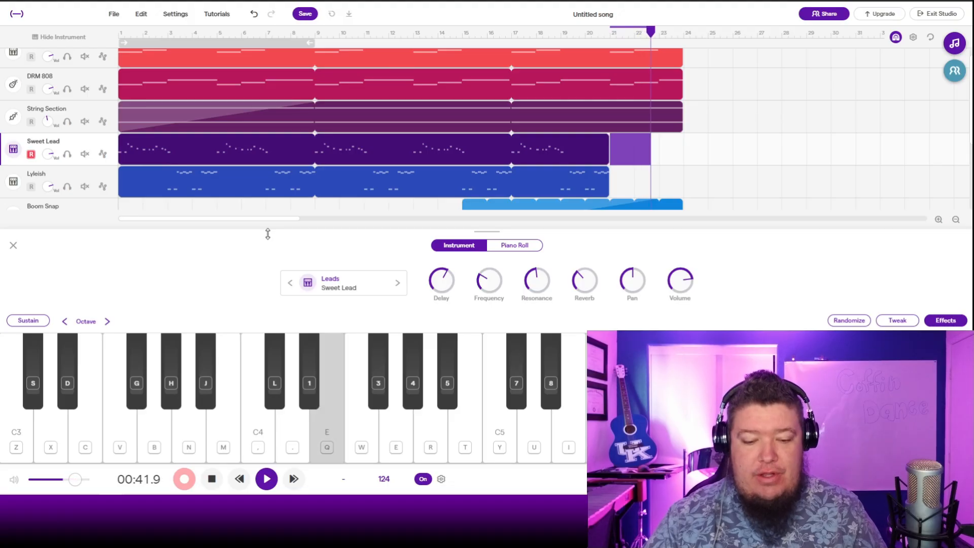
{"action": "key", "text": "3"}
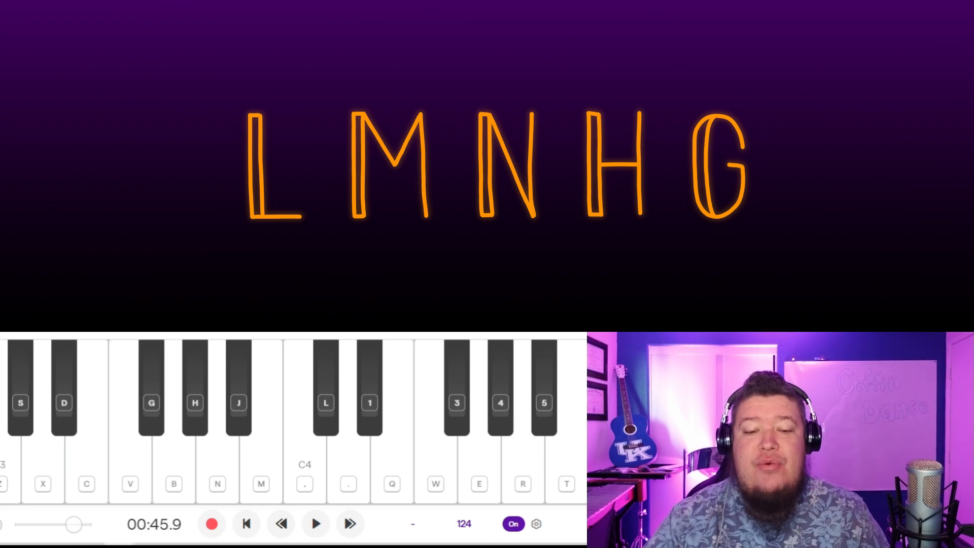
Rehearse the descending run that closes the Sweet Lead ending: C#, B, A, G#, F#
{"action": "key", "text": "l"}
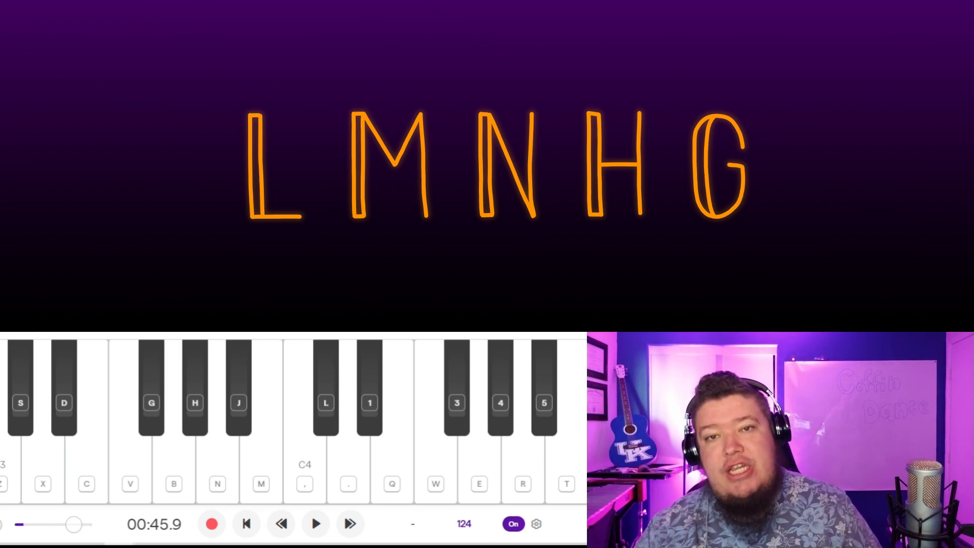
{"action": "key", "text": "g"}
{"action": "key", "text": "l"}
{"action": "key", "text": "g"}
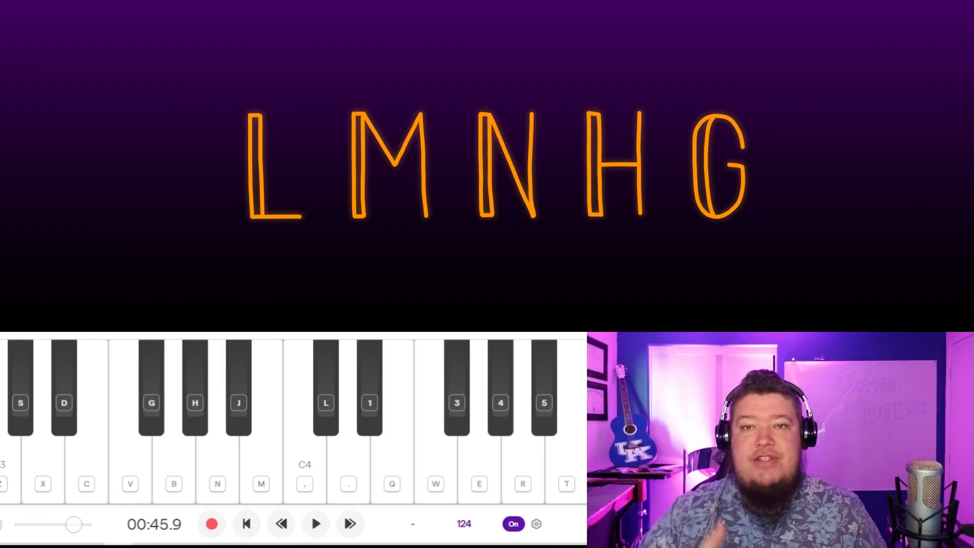
{"action": "key", "text": "h"}
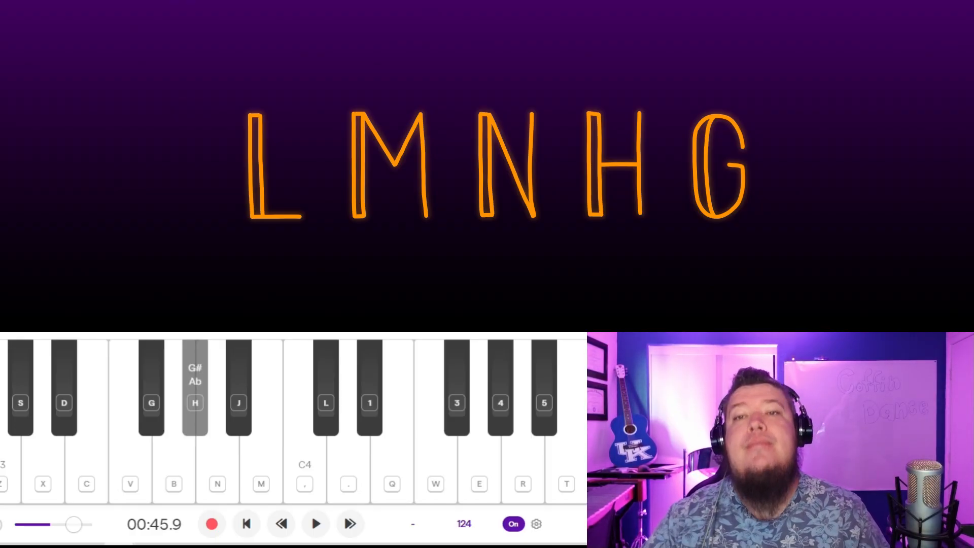
{"action": "key", "text": "l"}
{"action": "key", "text": "h"}
Record the closing descending run from C# to F# on the Sweet Lead track, then stop recording
{"action": "key", "text": "l"}
{"action": "key", "text": "g"}
{"action": "key", "text": "h"}
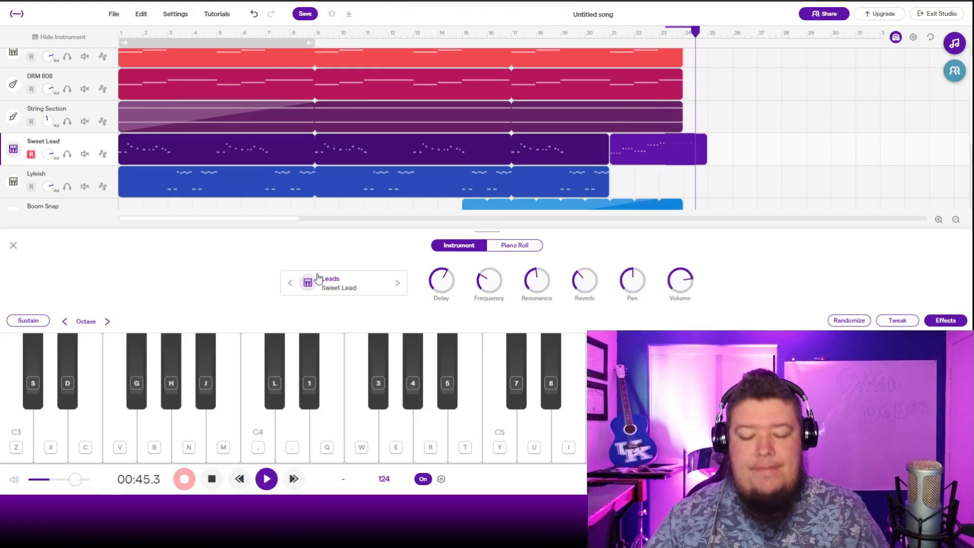
{"action": "key", "text": "n"}
{"action": "key", "text": "g"}
{"action": "key", "text": "space"}
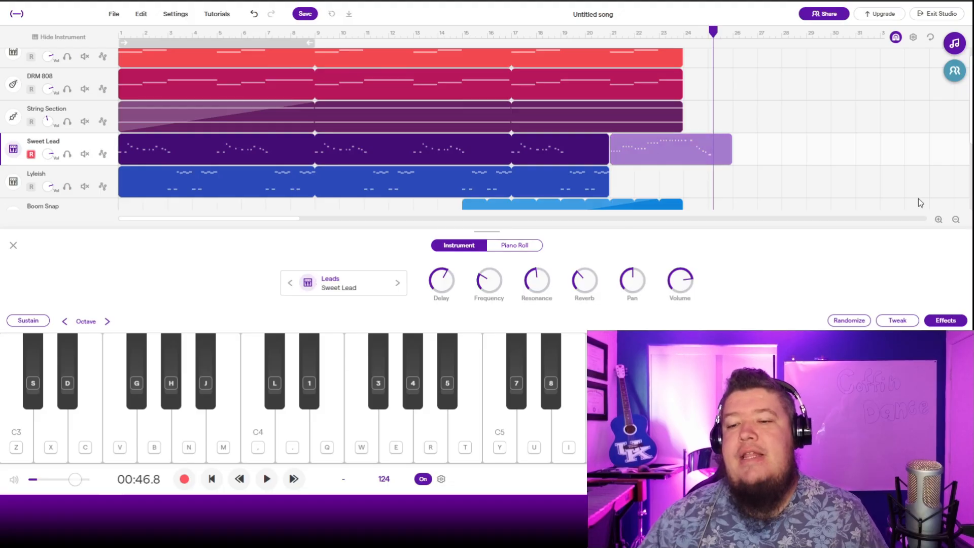
Quantize all notes of the Sweet Lead ending region to 1/8 and return the playhead to bar 21
{"action": "double_click", "coordinate": [691, 148]}
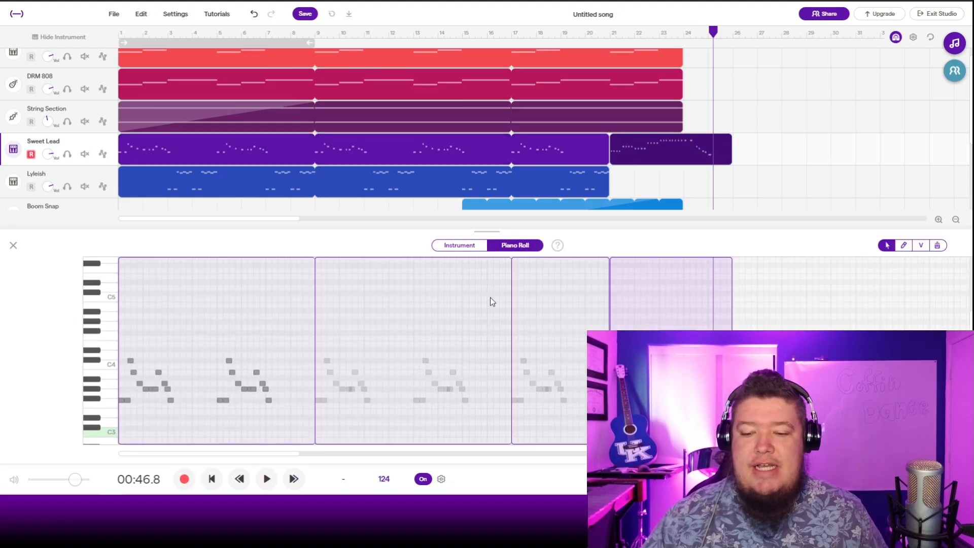
{"action": "left_click", "coordinate": [690, 314]}
{"action": "key", "text": "ctrl+a"}
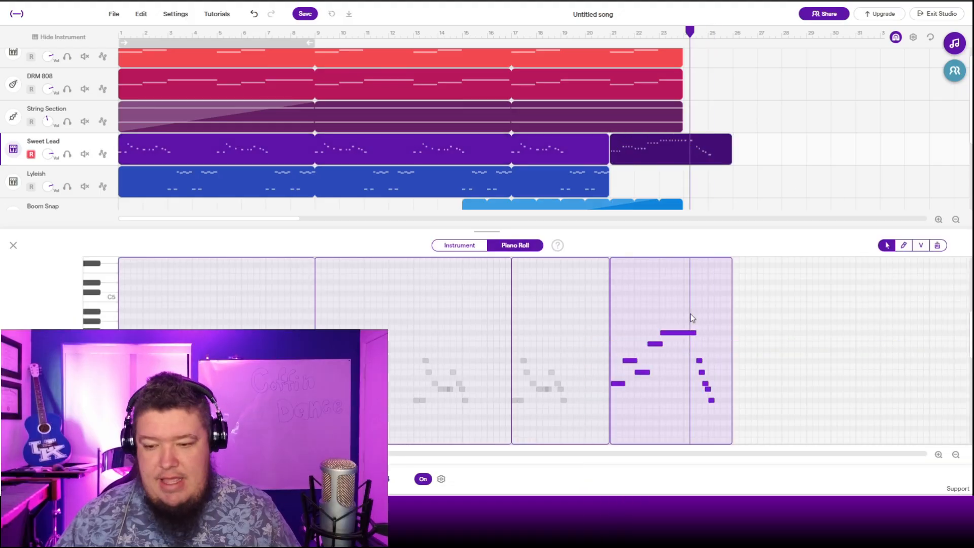
{"action": "right_click", "coordinate": [692, 318]}
{"action": "mouse_move", "coordinate": [784, 420]}
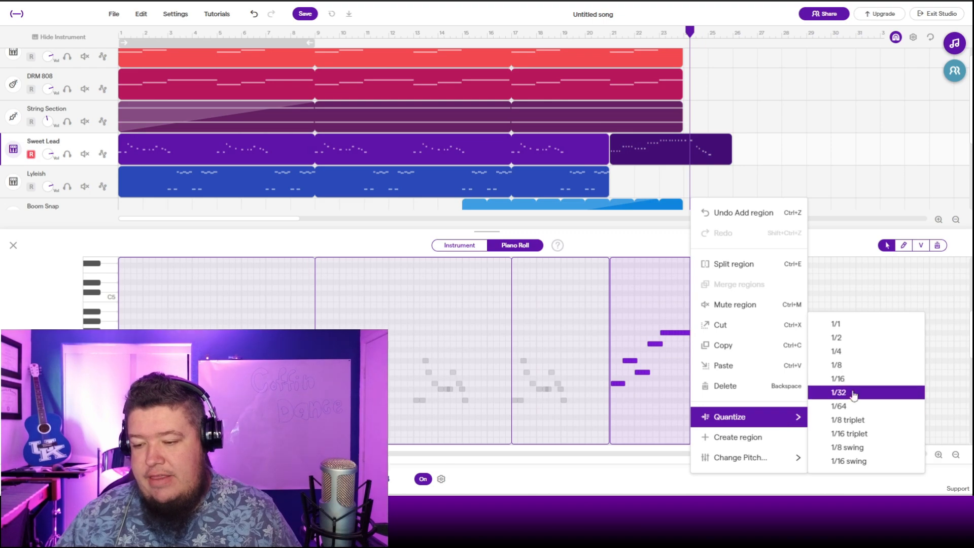
{"action": "left_click", "coordinate": [848, 365]}
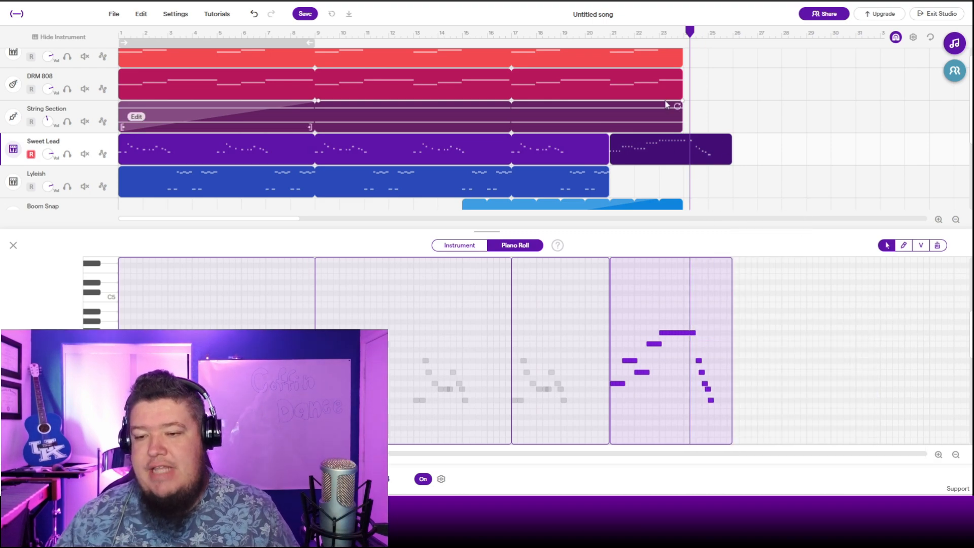
{"action": "left_click", "coordinate": [611, 35]}
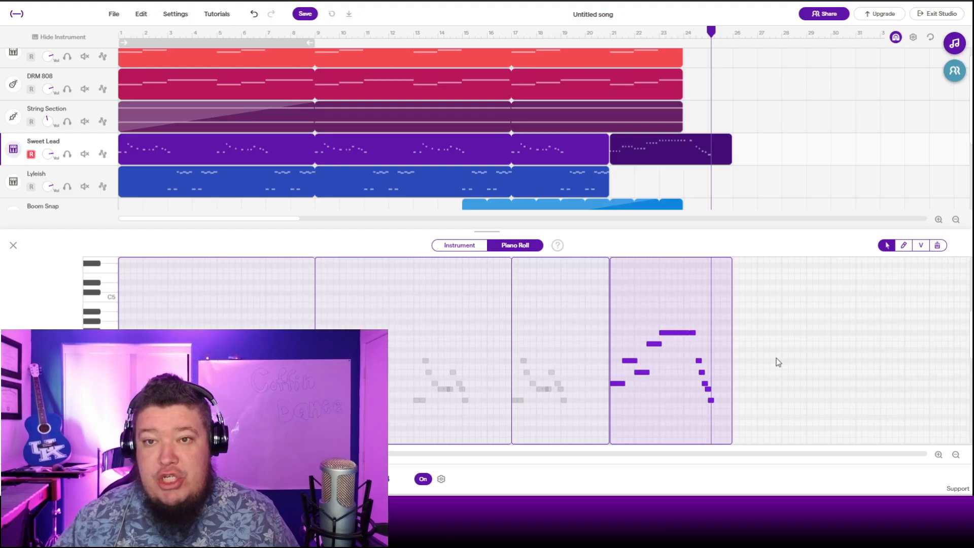
Duplicate the Sweet Lead ending notes, raise the copy by 12 semitones, and play the section from bar 21
{"action": "key", "text": "Up"}
{"action": "key", "text": "Up"}
{"action": "key", "text": "Up"}
{"action": "key", "text": "Up"}
{"action": "key", "text": "Up"}
{"action": "key", "text": "Up"}
{"action": "key", "text": "Up"}
{"action": "key", "text": "Up"}
{"action": "key", "text": "Up"}
{"action": "key", "text": "Up"}
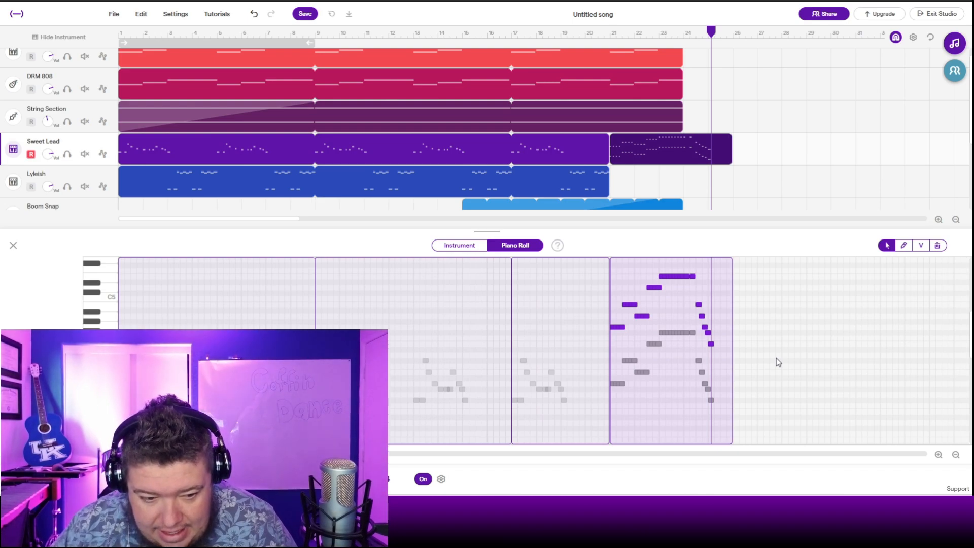
{"action": "key", "text": "Up"}
{"action": "key", "text": "Up"}
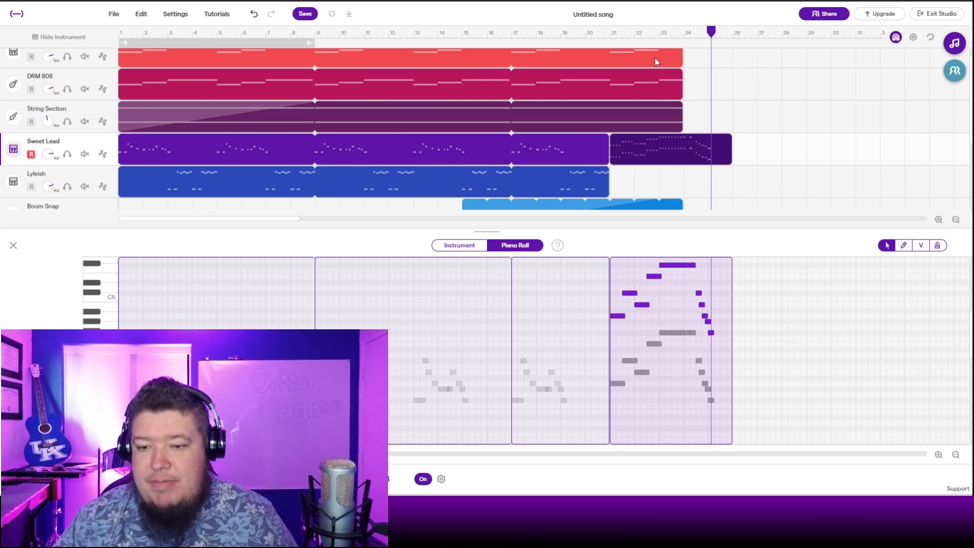
{"action": "left_click", "coordinate": [609, 34]}
{"action": "key", "text": "space"}
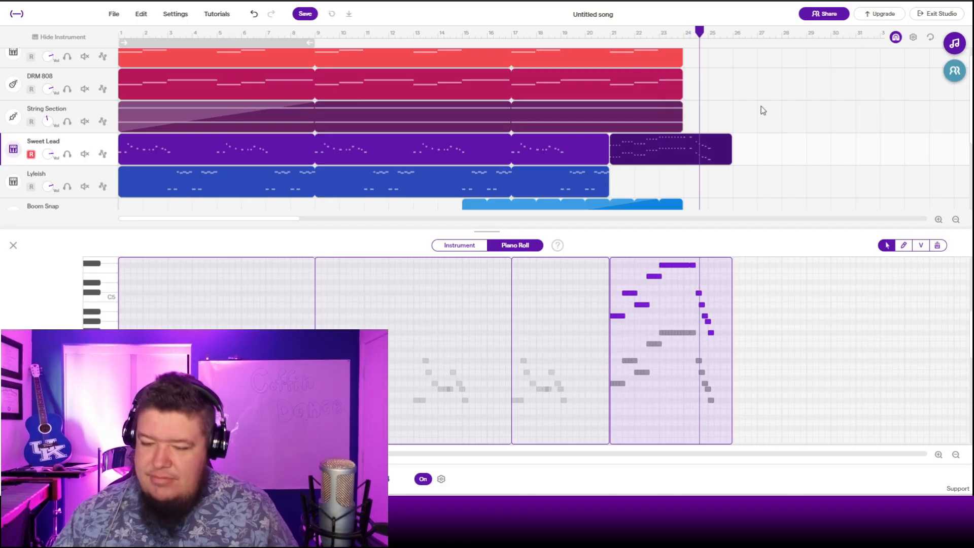
Copy the Sweet Lead ending region onto the Lyleish track at bar 21 and place the playhead just before it
{"action": "scroll", "coordinate": [741, 129], "scroll_direction": "down", "scroll_amount": 1}
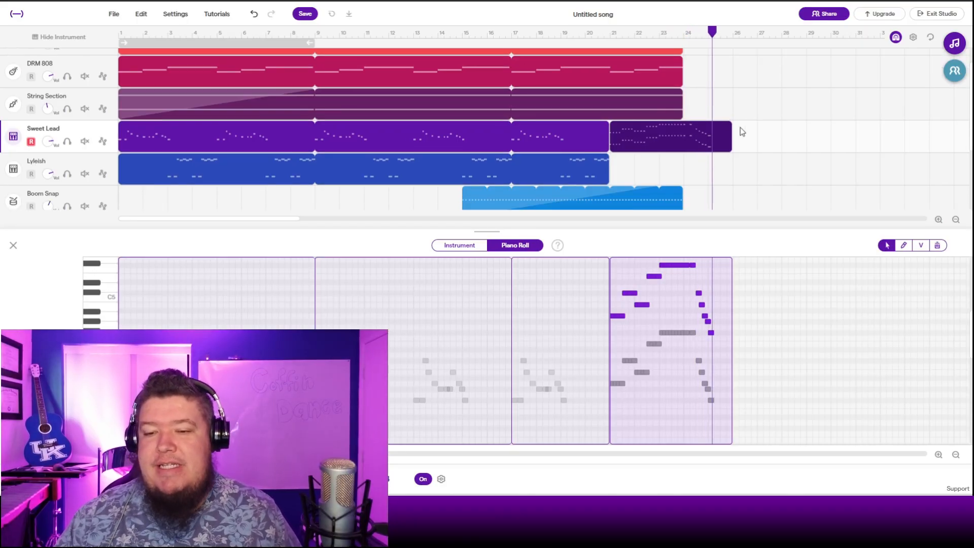
{"action": "mouse_move", "coordinate": [686, 150]}
{"action": "left_click", "coordinate": [613, 34]}
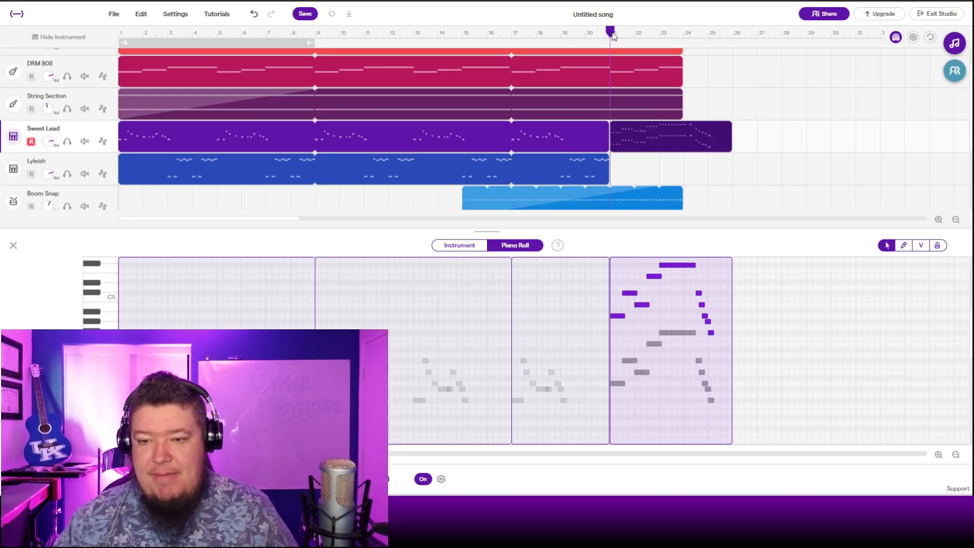
{"action": "left_click", "coordinate": [59, 164]}
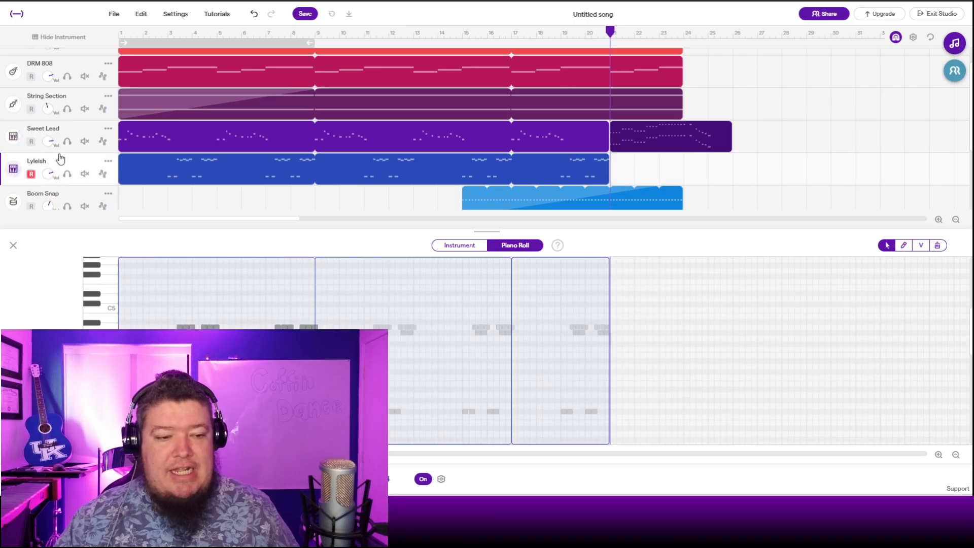
{"action": "key", "text": "ctrl+v"}
{"action": "left_click", "coordinate": [587, 33]}
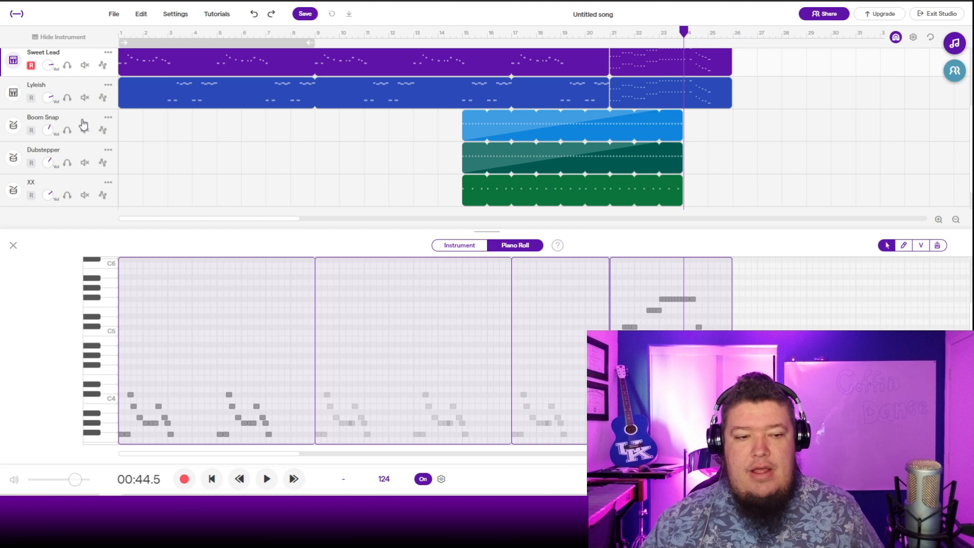
Add a one-bar region at bar 24 of the Boom Snap track with snare hits on steps 1, 5, 9, 12, 13 and 15
{"action": "left_click", "coordinate": [83, 124]}
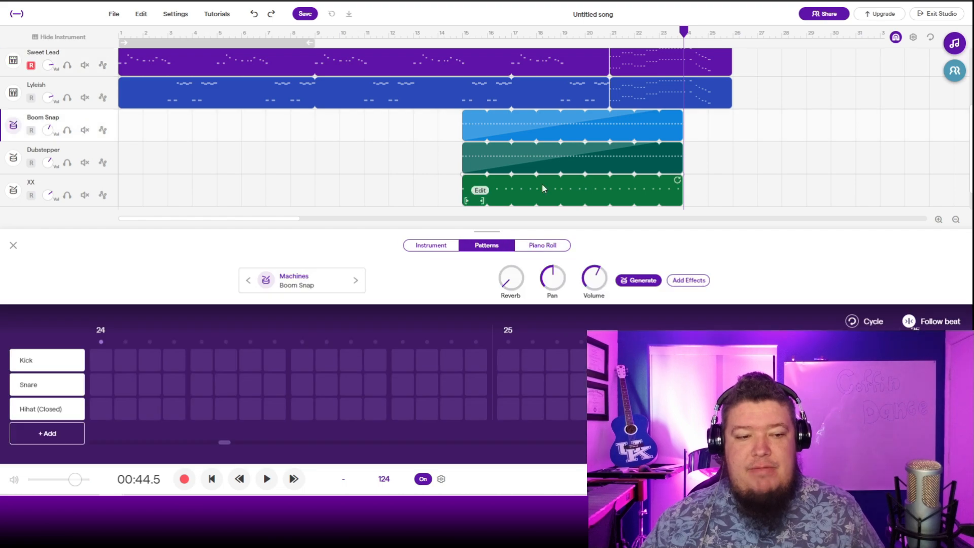
{"action": "right_click", "coordinate": [693, 128]}
{"action": "left_click", "coordinate": [736, 341]}
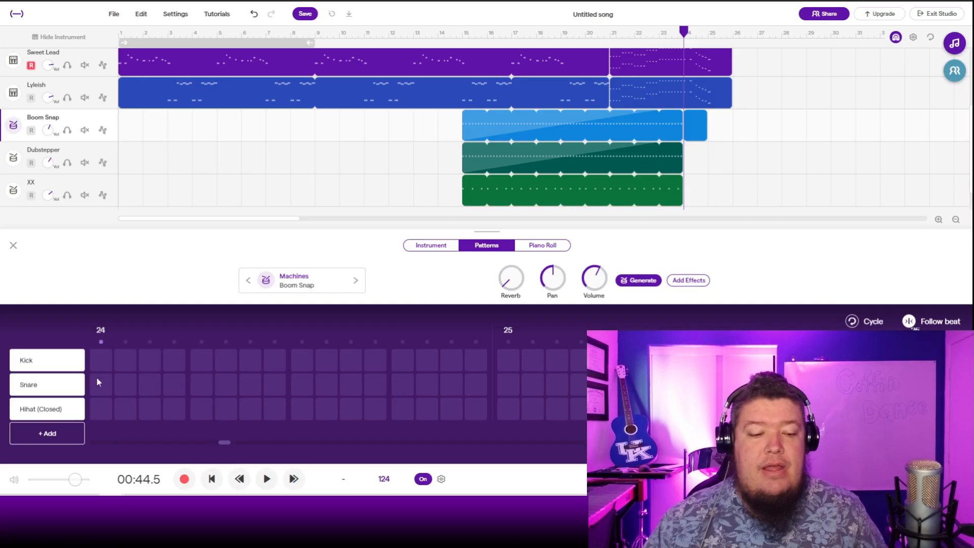
{"action": "left_click", "coordinate": [203, 383]}
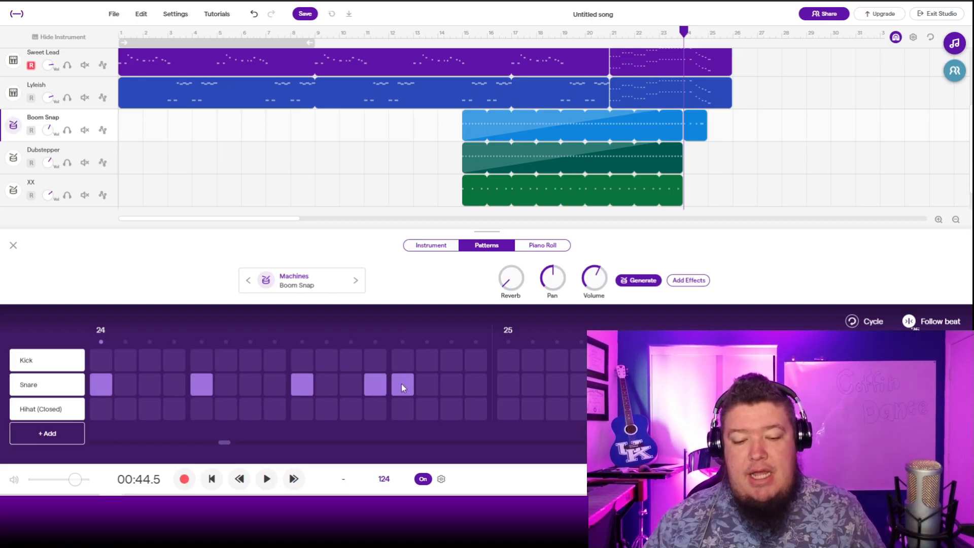
{"action": "left_click", "coordinate": [97, 384]}
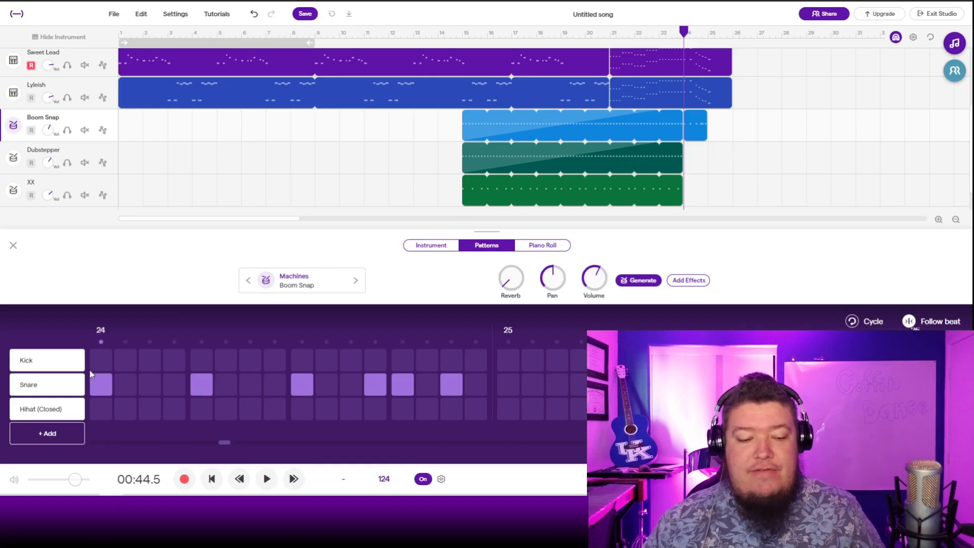
Copy the Boom Snap snare pattern onto the Dubstepper track and align it at bar 24
{"action": "left_click", "coordinate": [71, 155]}
{"action": "key", "text": "ctrl+v"}
{"action": "left_click_drag", "start_coordinate": [724, 163], "coordinate": [696, 162]}
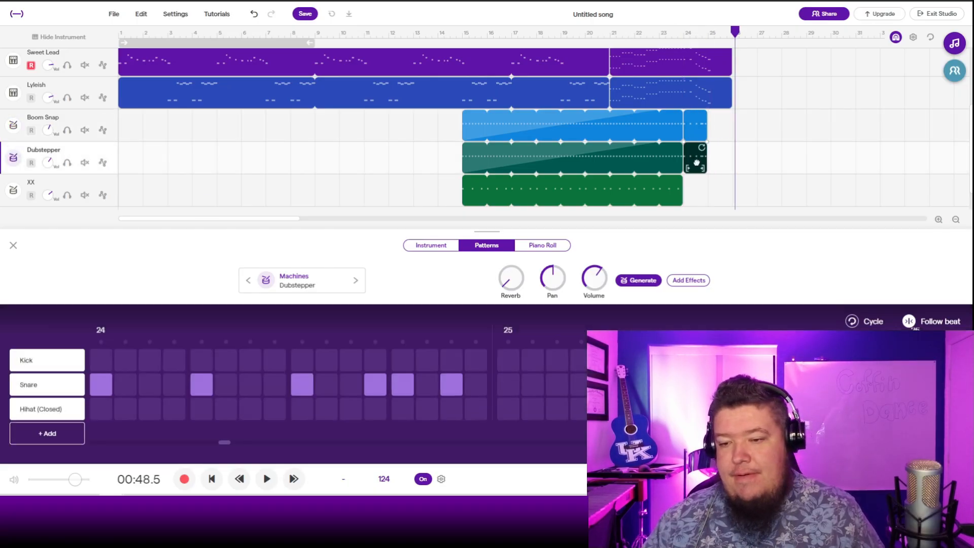
Add a bar 24 pattern to the XX track with kicks on steps 1, 5, 9, 12, 13 and 15, and play it back
{"action": "left_click", "coordinate": [674, 199]}
{"action": "left_click", "coordinate": [684, 35]}
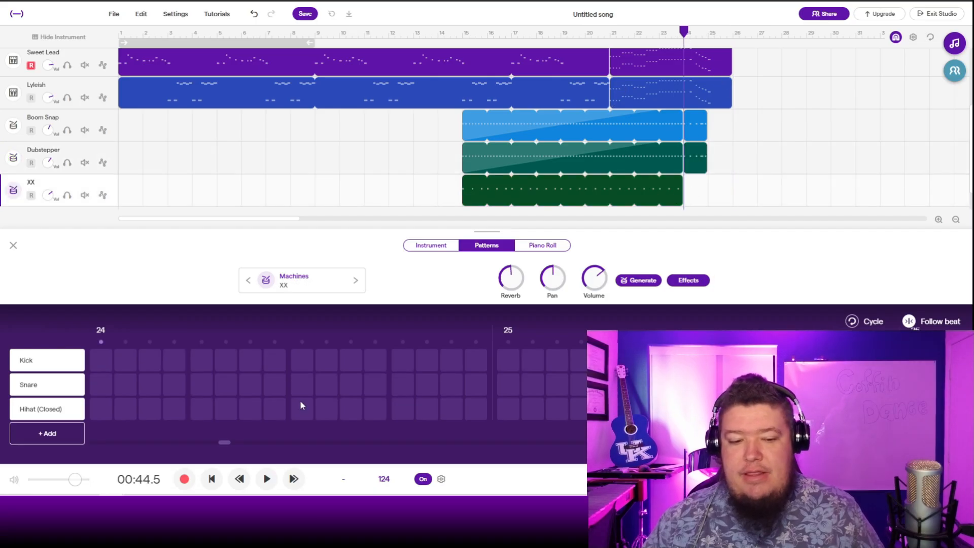
{"action": "left_click", "coordinate": [100, 360]}
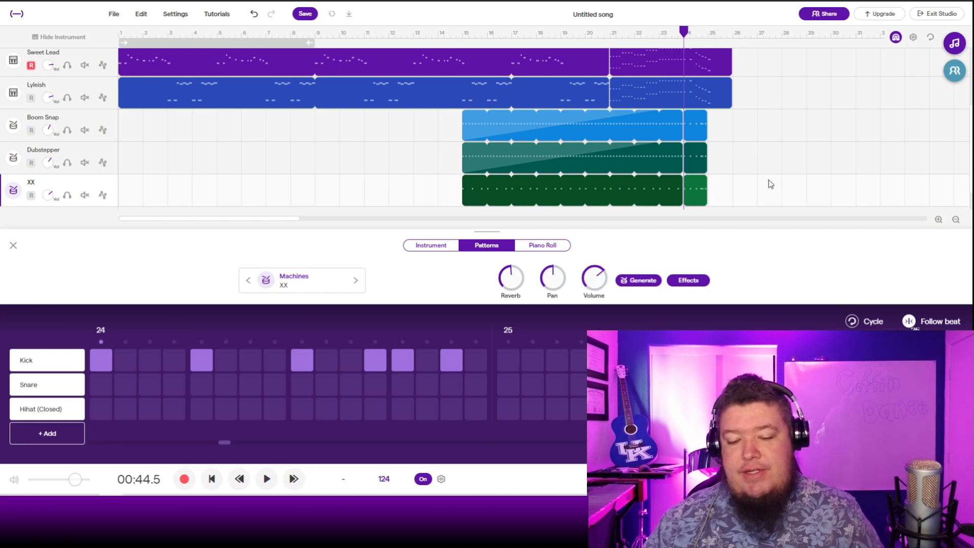
{"action": "key", "text": "space"}
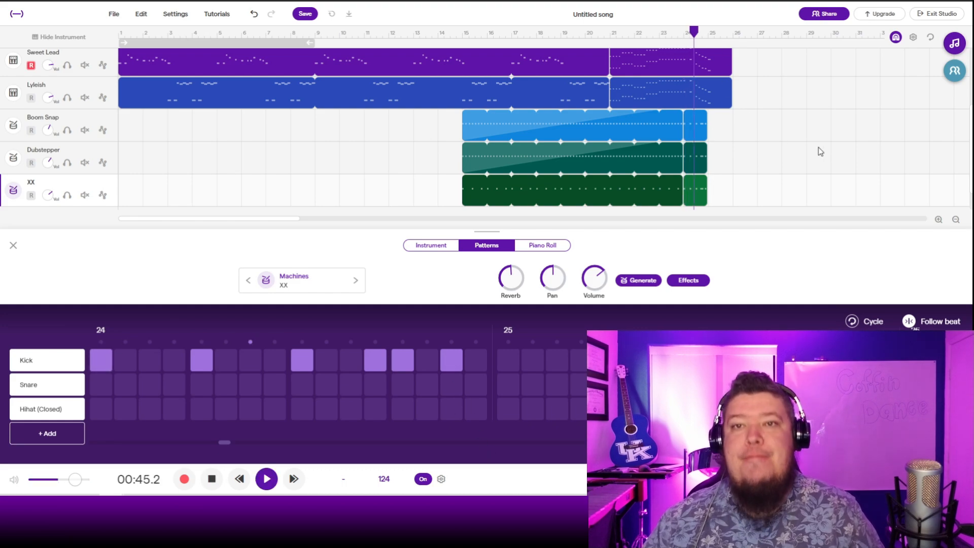
{"action": "key", "text": "space"}
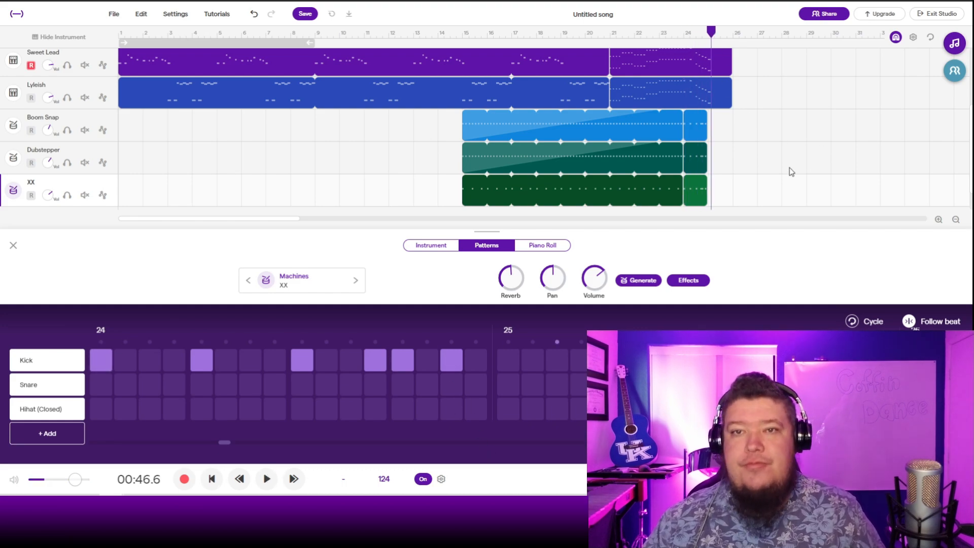
Add two more synth tracks using the Popcorn and German Lead presets
{"action": "scroll", "coordinate": [750, 144], "scroll_direction": "down", "scroll_amount": 1}
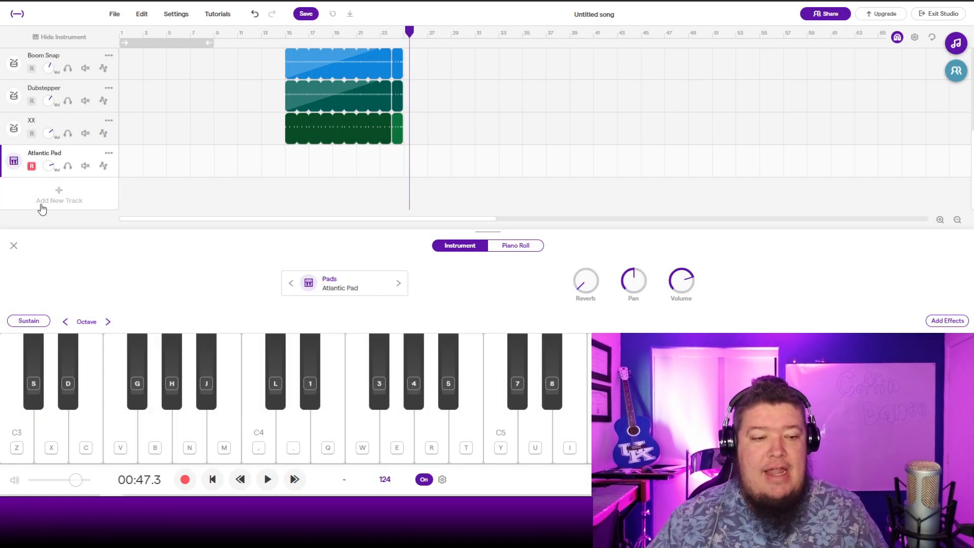
{"action": "left_click", "coordinate": [50, 198]}
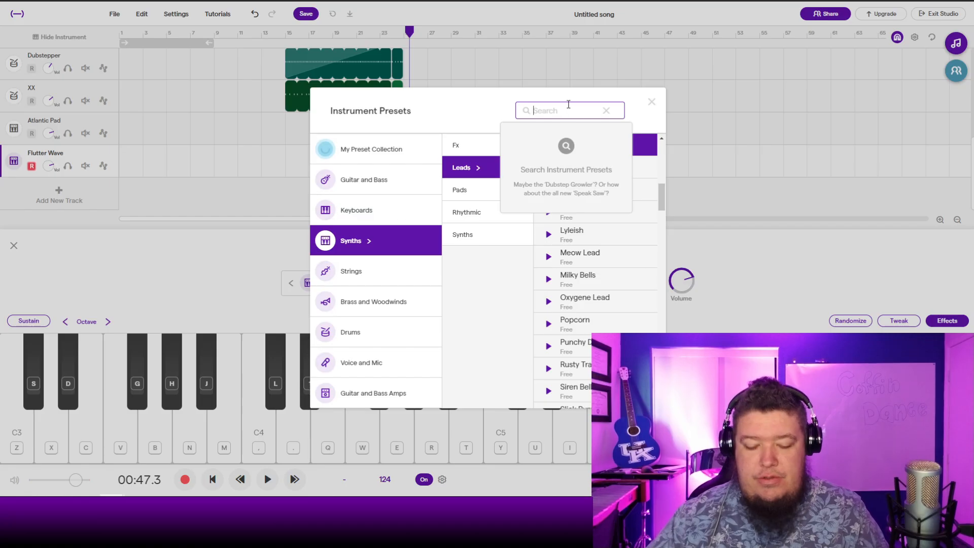
{"action": "type", "text": "popcorn"}
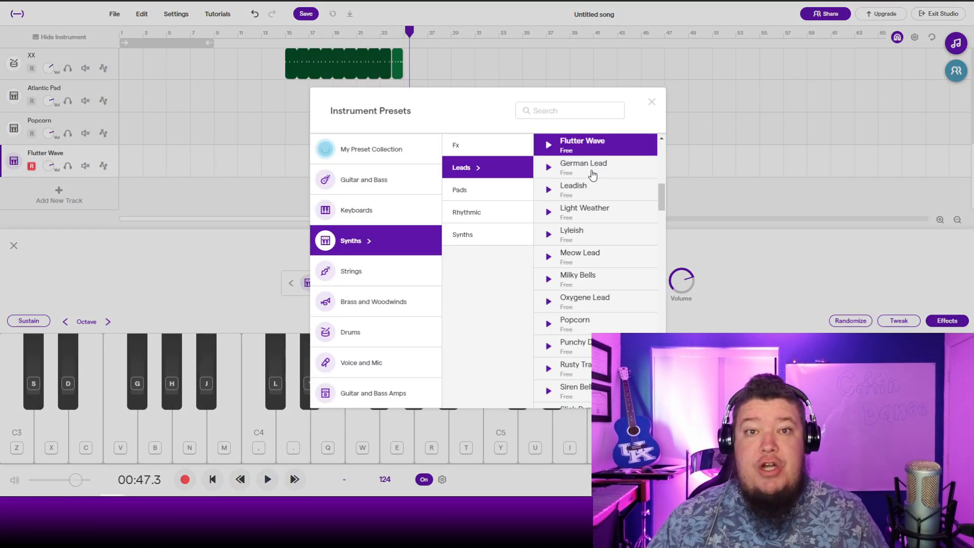
{"action": "left_click", "coordinate": [592, 175]}
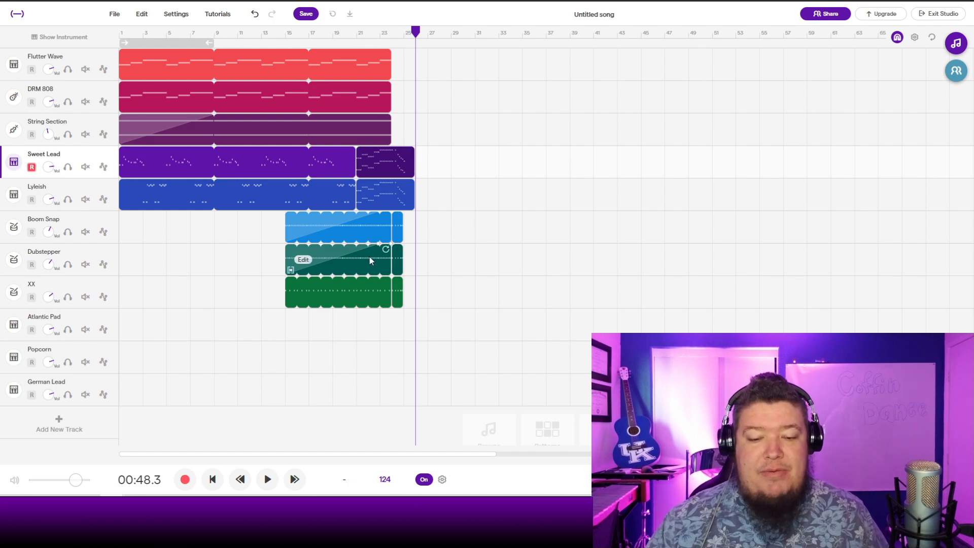
Paste the Sweet Lead ending region at bar 21 on the Atlantic Pad, Popcorn and German Lead tracks
{"action": "left_click", "coordinate": [356, 37]}
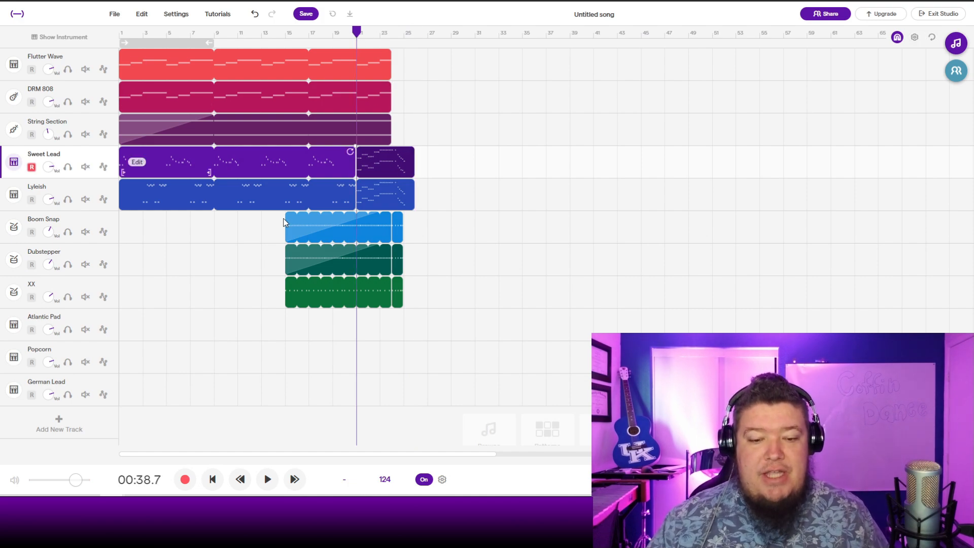
{"action": "left_click", "coordinate": [75, 319]}
{"action": "key", "text": "ctrl+v"}
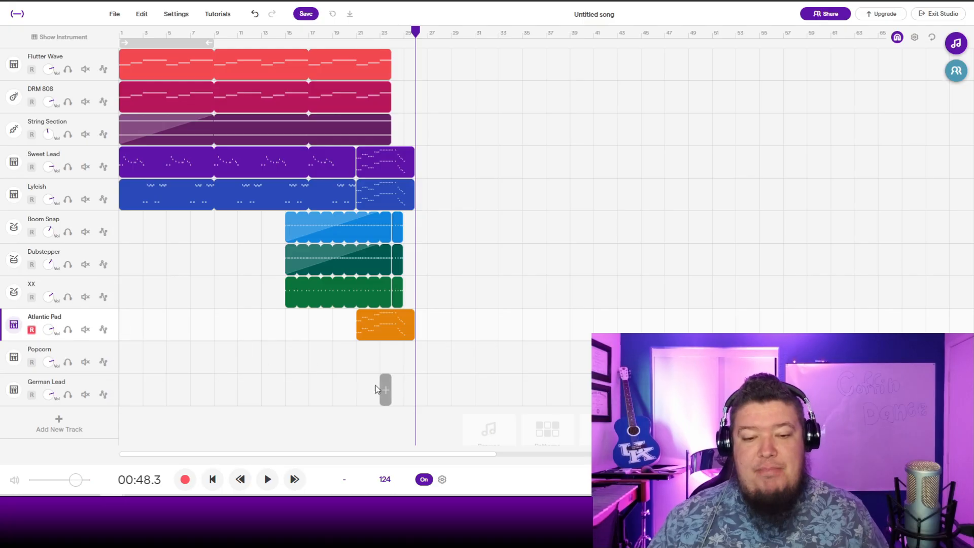
{"action": "left_click", "coordinate": [67, 352]}
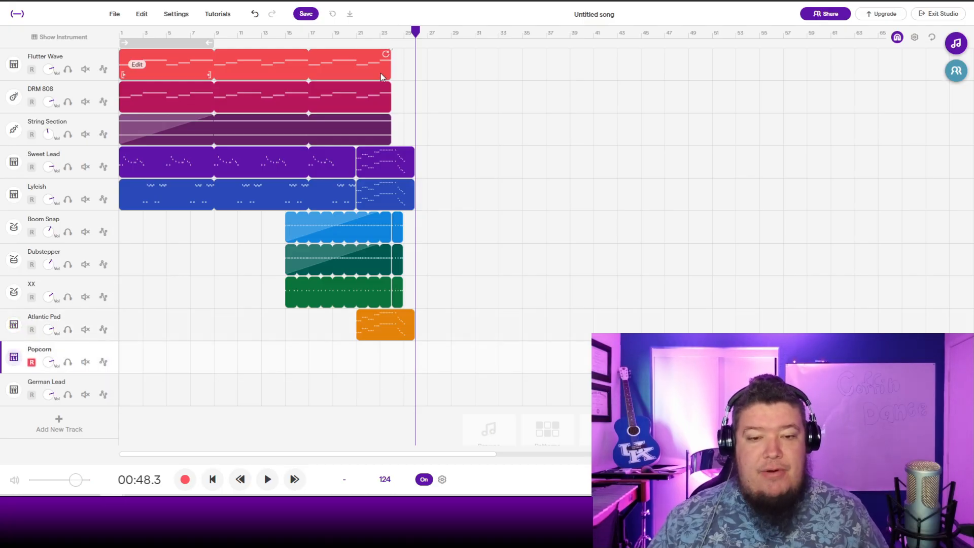
{"action": "left_click", "coordinate": [363, 40]}
{"action": "key", "text": "ctrl+v"}
{"action": "left_click", "coordinate": [87, 388]}
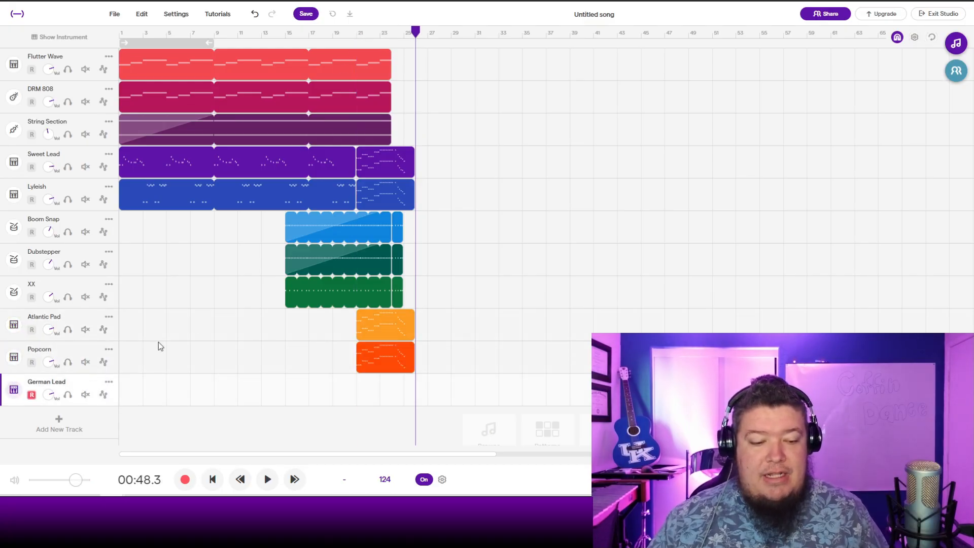
{"action": "left_click", "coordinate": [357, 36]}
{"action": "key", "text": "ctrl+v"}
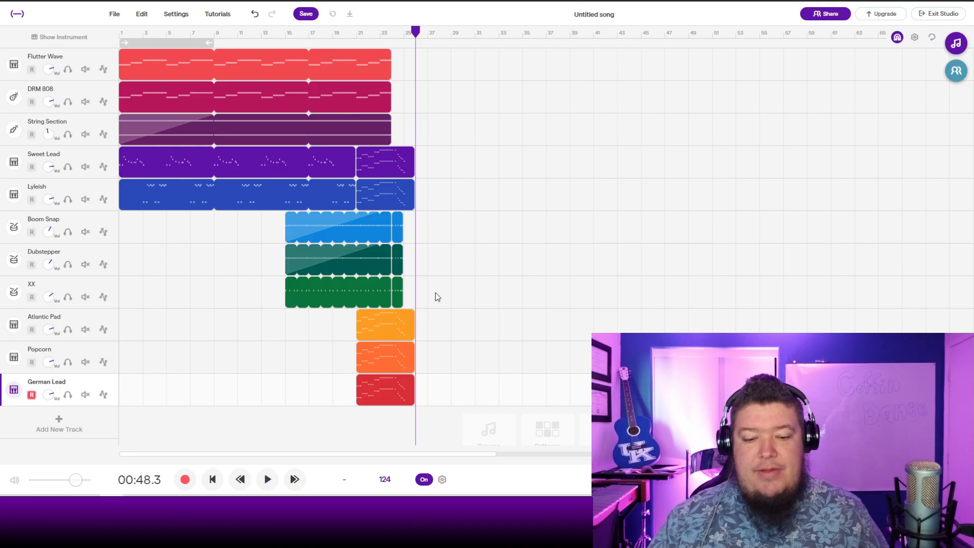
Fade in the Atlantic Pad, Popcorn and German Lead endings from bar 21, fade out the Sweet Lead and Lyleish endings, and play the crossfade
{"action": "scroll", "coordinate": [429, 336], "scroll_direction": "up", "scroll_amount": 5}
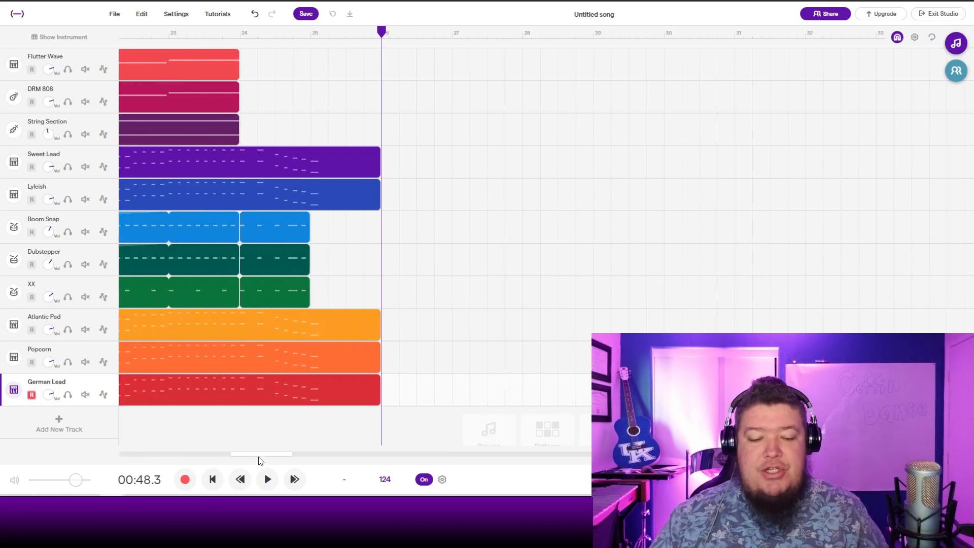
{"action": "left_click_drag", "start_coordinate": [258, 455], "coordinate": [246, 454]}
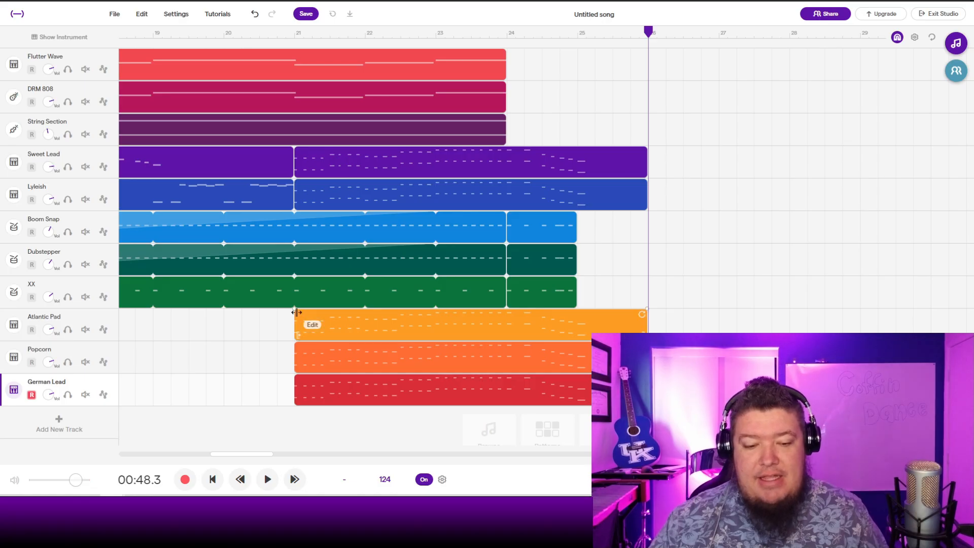
{"action": "left_click", "coordinate": [334, 318]}
{"action": "left_click_drag", "start_coordinate": [334, 319], "coordinate": [473, 327]}
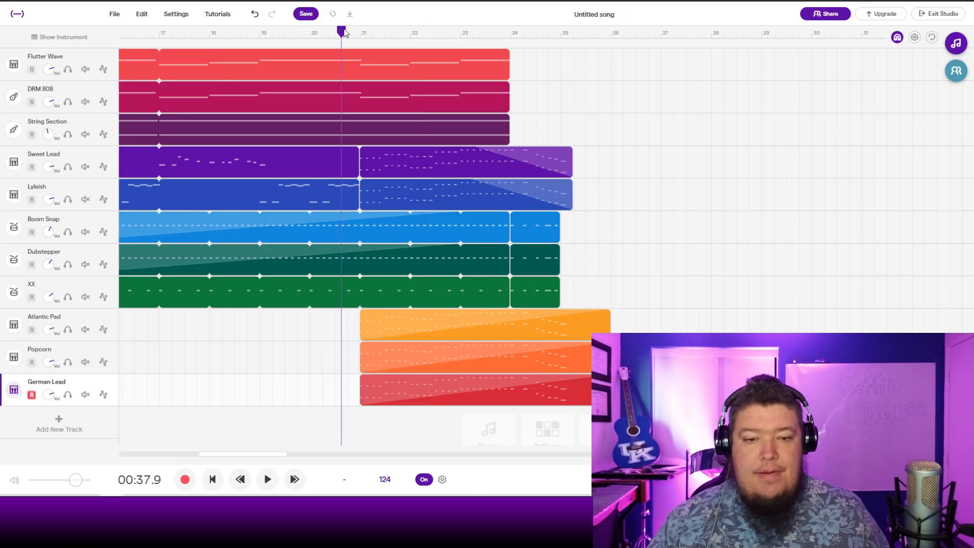
{"action": "key", "text": "space"}
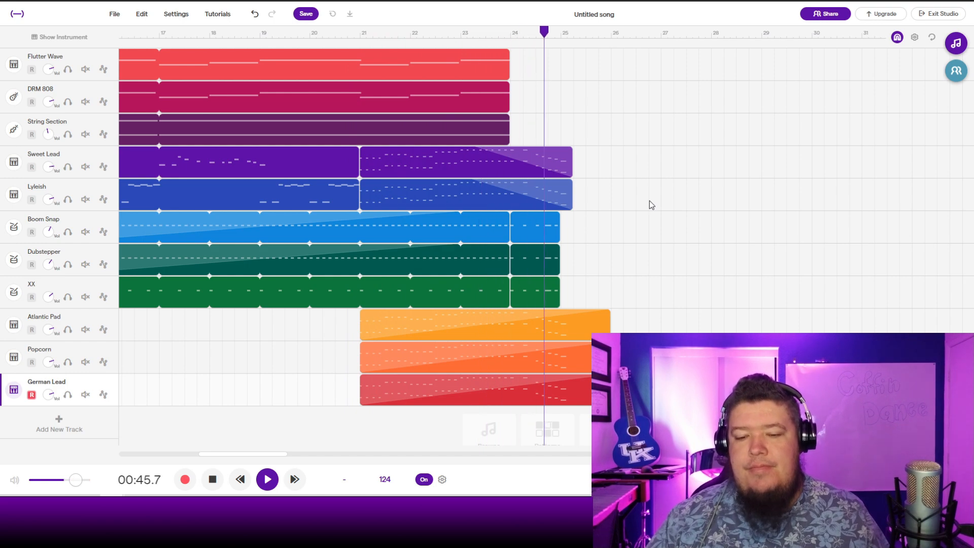
{"action": "key", "text": "space"}
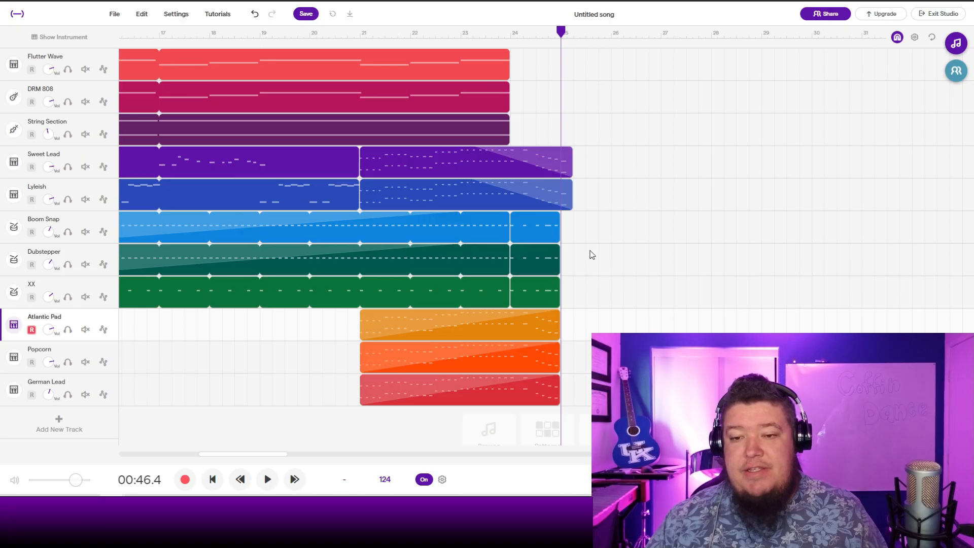
Paste the main Sweet Lead melody onto the Atlantic Pad track at bar 25 and shorten the copy to end at bar 33
{"action": "scroll", "coordinate": [611, 192], "scroll_direction": "down", "scroll_amount": 5}
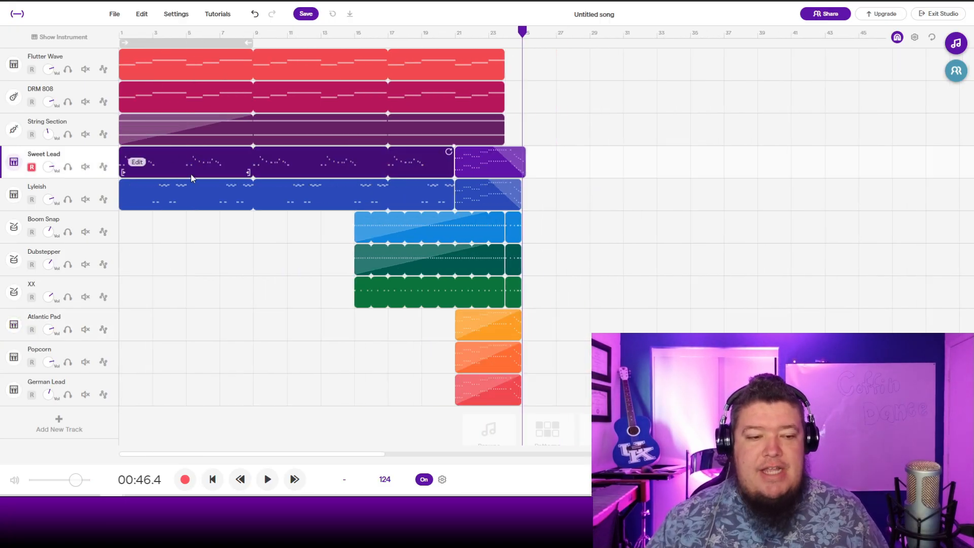
{"action": "left_click", "coordinate": [72, 323]}
{"action": "key", "text": "ctrl+v"}
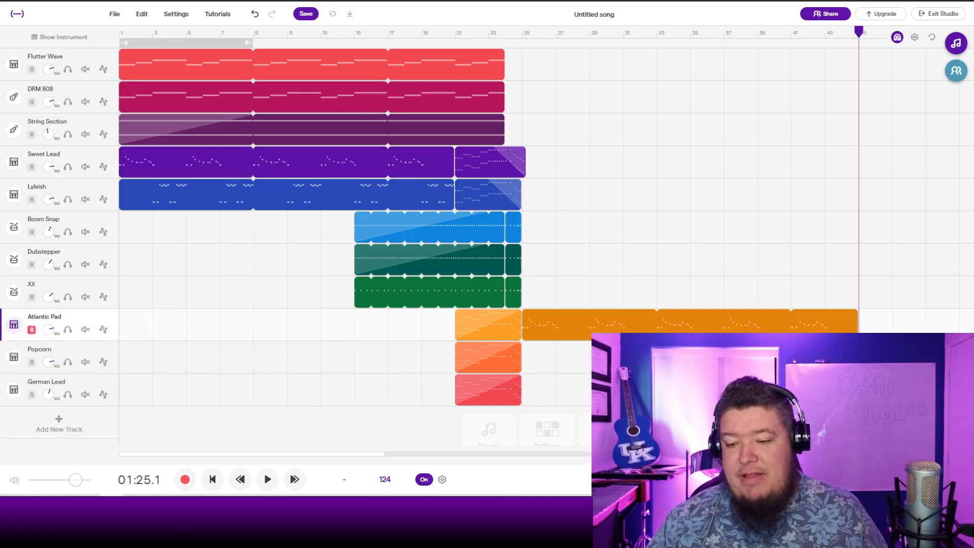
{"action": "left_click_drag", "start_coordinate": [854, 327], "coordinate": [648, 328]}
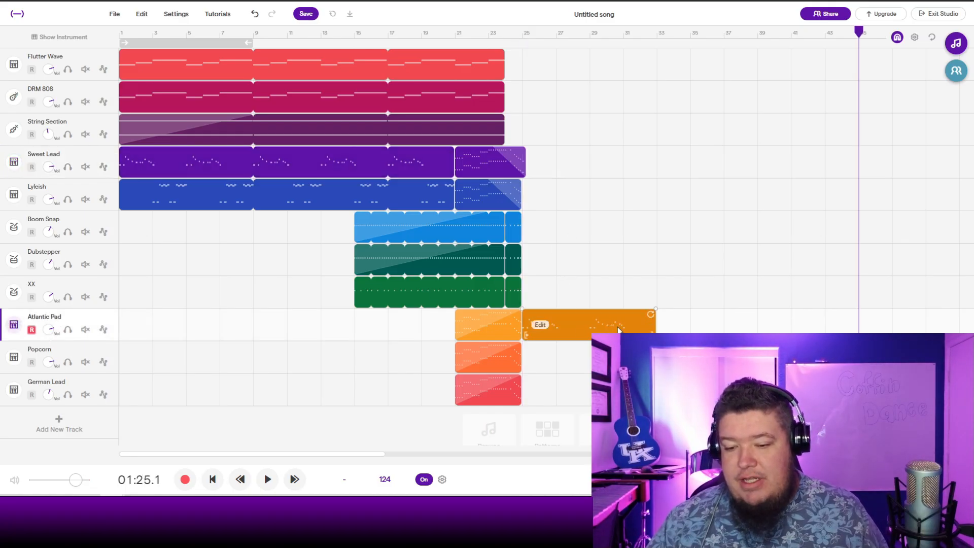
Place the playhead at bar 25 and rehearse the low F# with alternating A and G# notes on the Atlantic Pad
{"action": "left_click", "coordinate": [524, 40]}
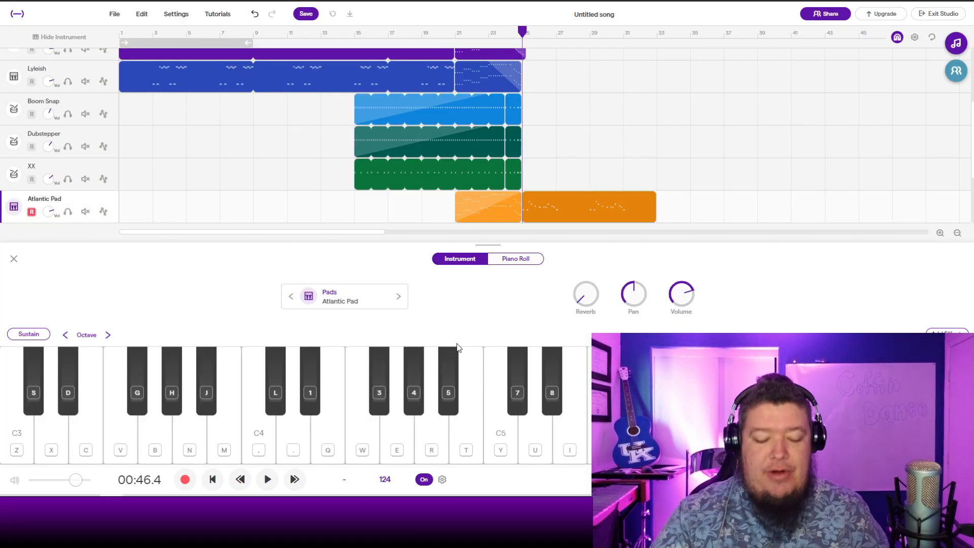
{"action": "key", "text": "g"}
{"action": "key", "text": "r"}
{"action": "key", "text": "4"}
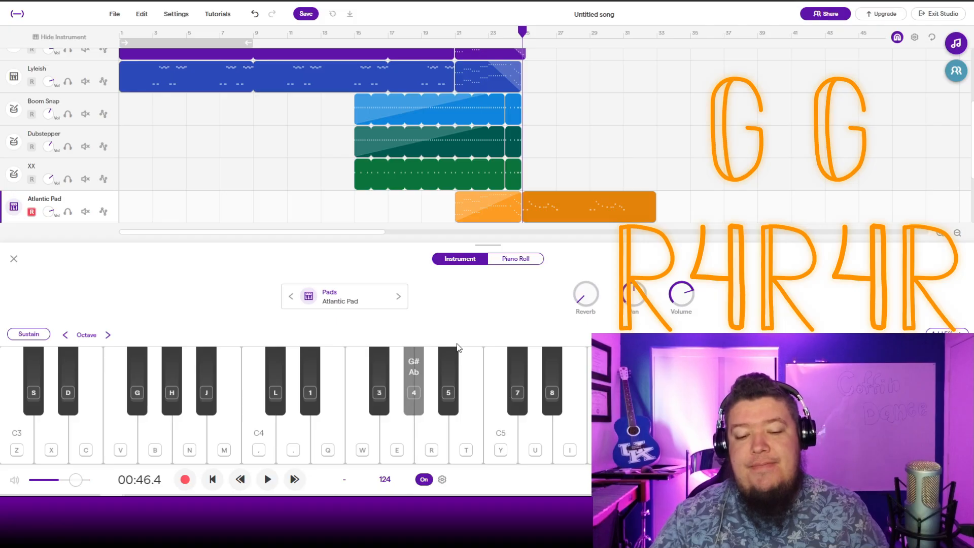
{"action": "key", "text": "r"}
{"action": "key", "text": "4"}
{"action": "key", "text": "r"}
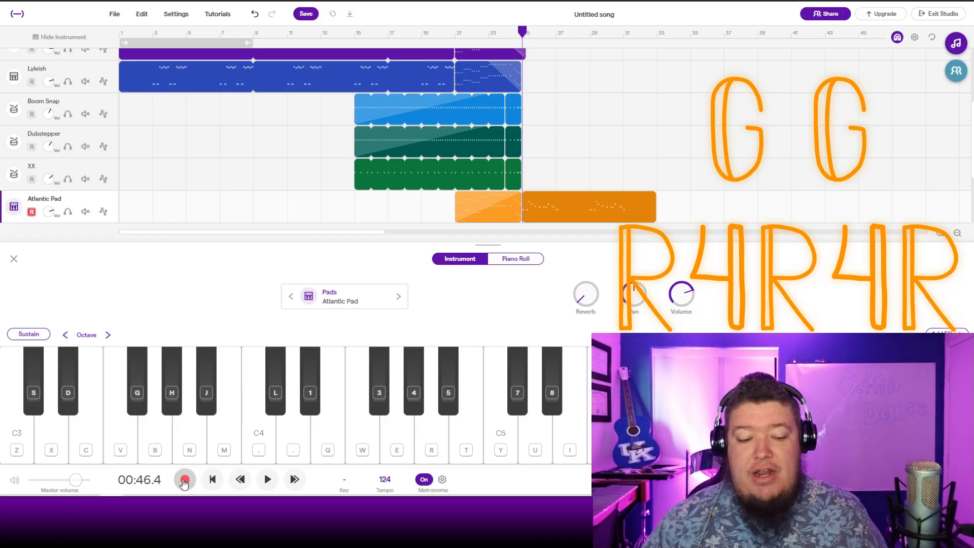
Record the Atlantic Pad part over bars 25 to 33, repeating two low F# notes followed by A, G#, A, G#, A
{"action": "left_click", "coordinate": [184, 482]}
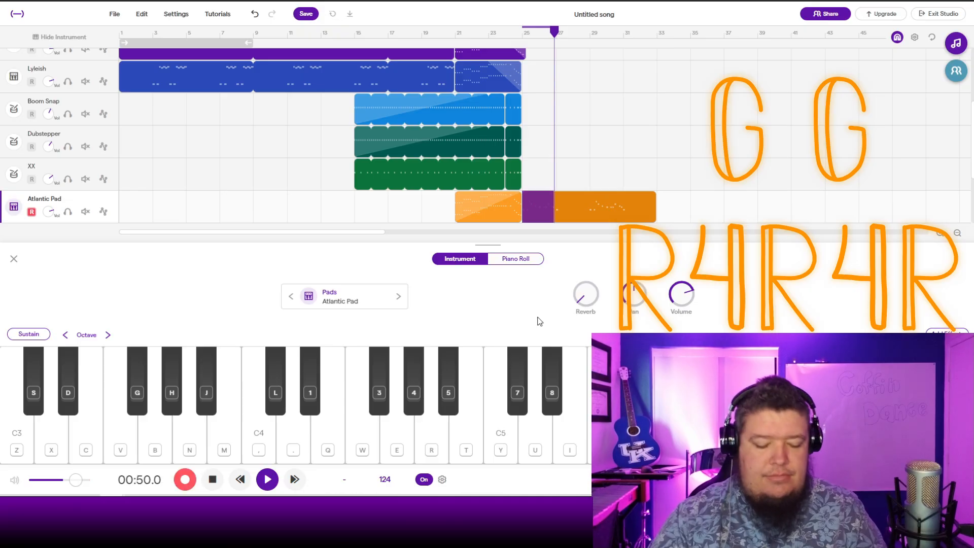
{"action": "key", "text": "g"}
{"action": "key", "text": "g"}
{"action": "key", "text": "r"}
{"action": "key", "text": "4"}
{"action": "key", "text": "r"}
{"action": "key", "text": "4"}
{"action": "key", "text": "r"}
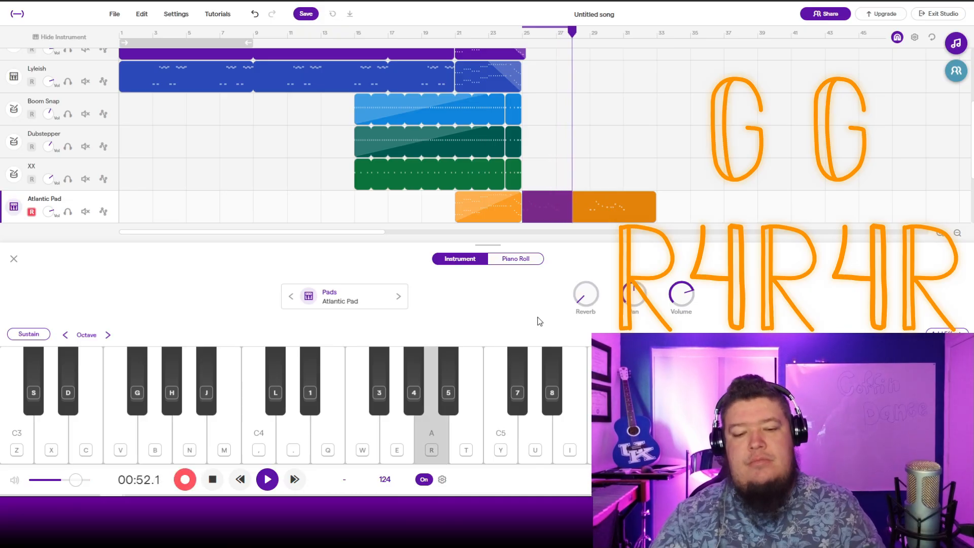
{"action": "key", "text": "g"}
{"action": "key", "text": "g"}
{"action": "key", "text": "r"}
{"action": "key", "text": "4"}
{"action": "key", "text": "r"}
{"action": "key", "text": "4"}
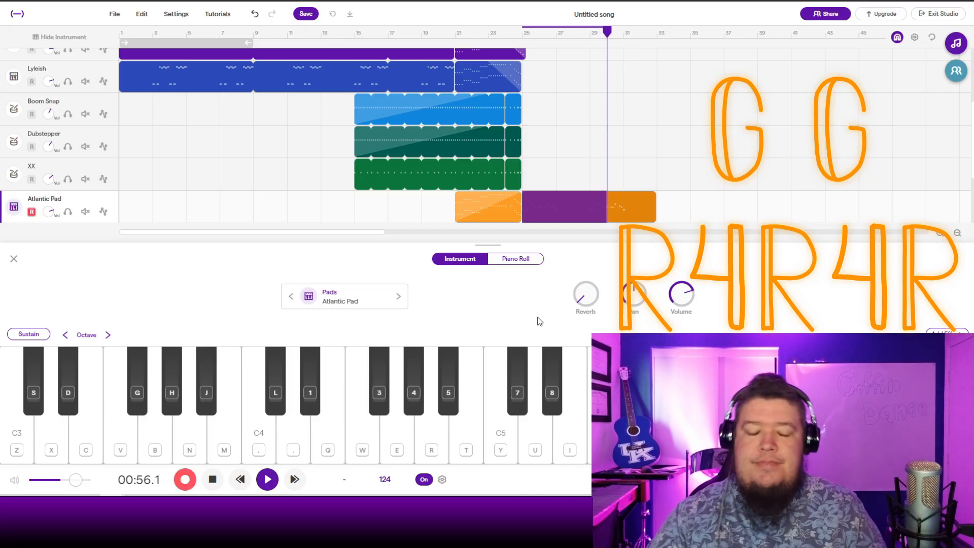
{"action": "key", "text": "g"}
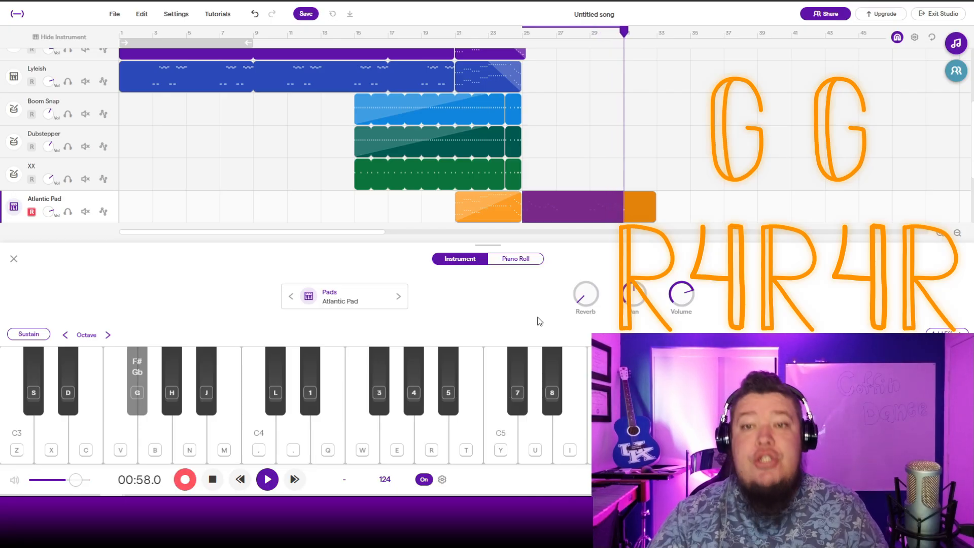
{"action": "key", "text": "g"}
{"action": "key", "text": "r"}
{"action": "key", "text": "4"}
{"action": "key", "text": "r"}
{"action": "key", "text": "4"}
{"action": "key", "text": "r"}
{"action": "key", "text": "g"}
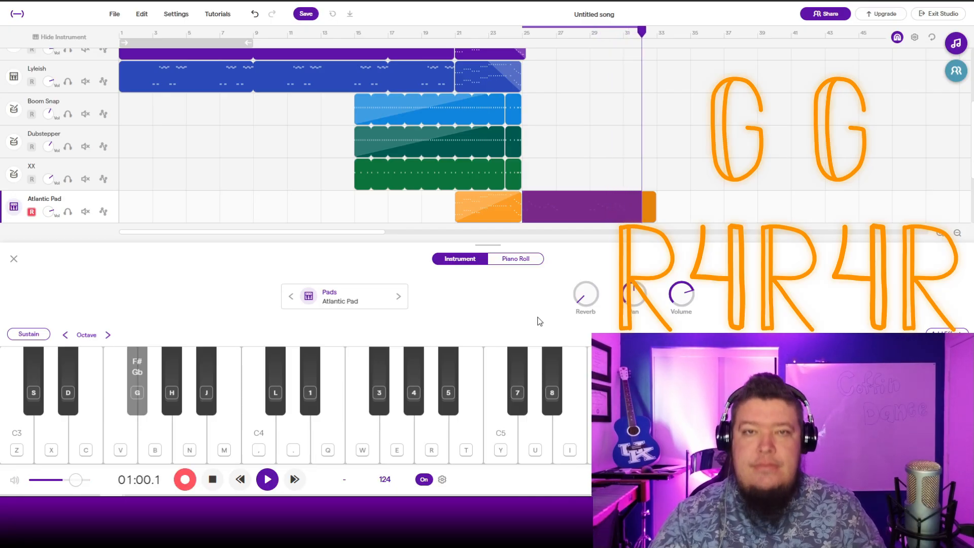
{"action": "key", "text": "r"}
{"action": "key", "text": "r"}
{"action": "key", "text": "space"}
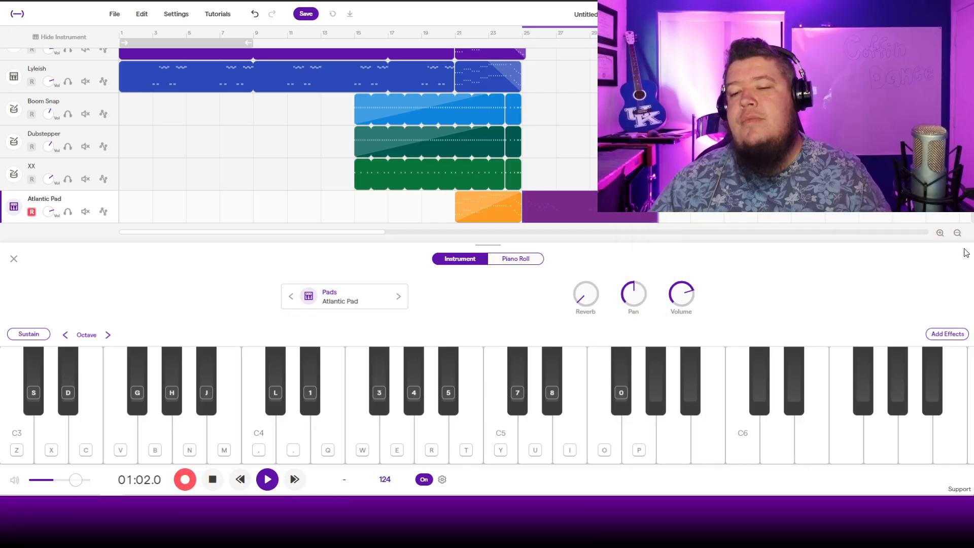
Quantize all notes in the Atlantic Pad region starting at bar 25 to 1/8 and close the note editor
{"action": "left_click", "coordinate": [540, 206]}
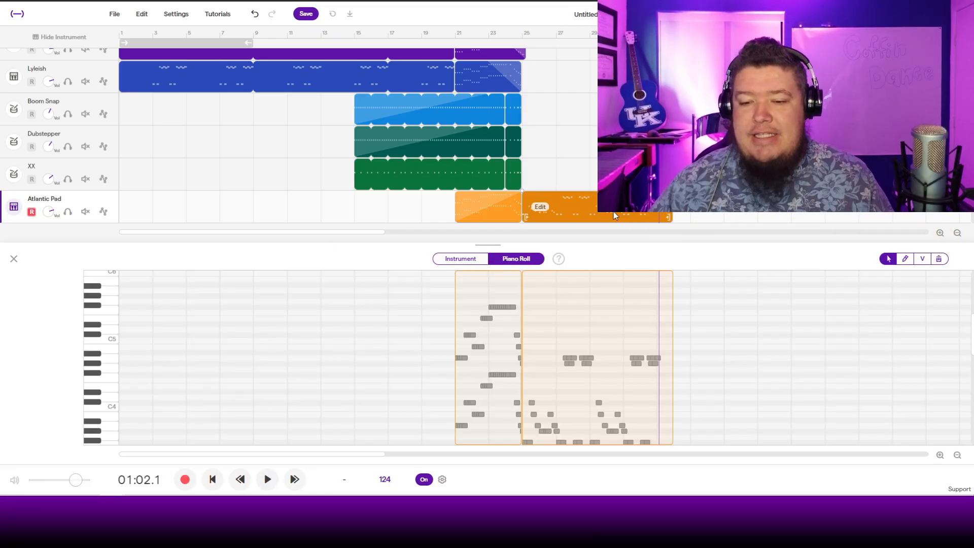
{"action": "scroll", "coordinate": [581, 374], "scroll_direction": "up", "scroll_amount": 3}
{"action": "left_click", "coordinate": [667, 380]}
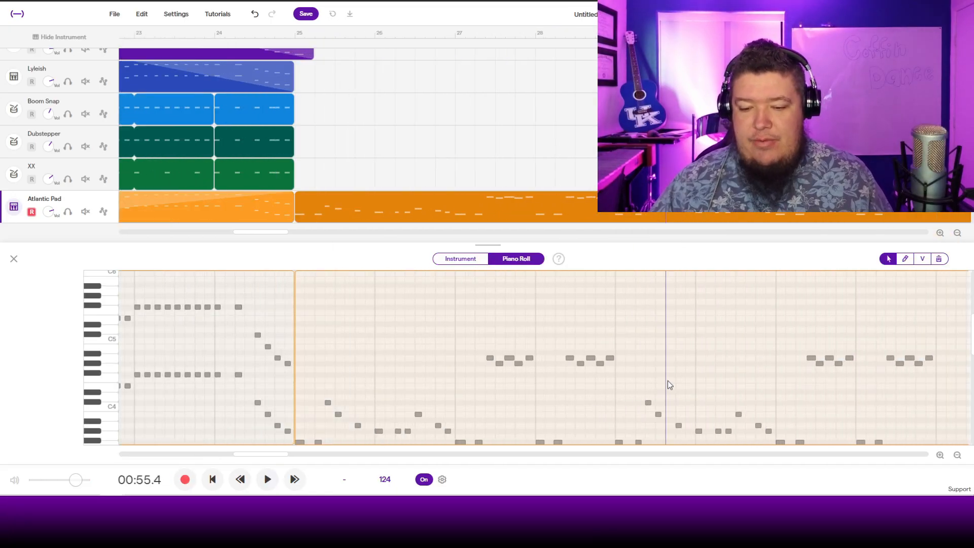
{"action": "key", "text": "ctrl+a"}
{"action": "right_click", "coordinate": [672, 354]}
{"action": "mouse_move", "coordinate": [759, 417]}
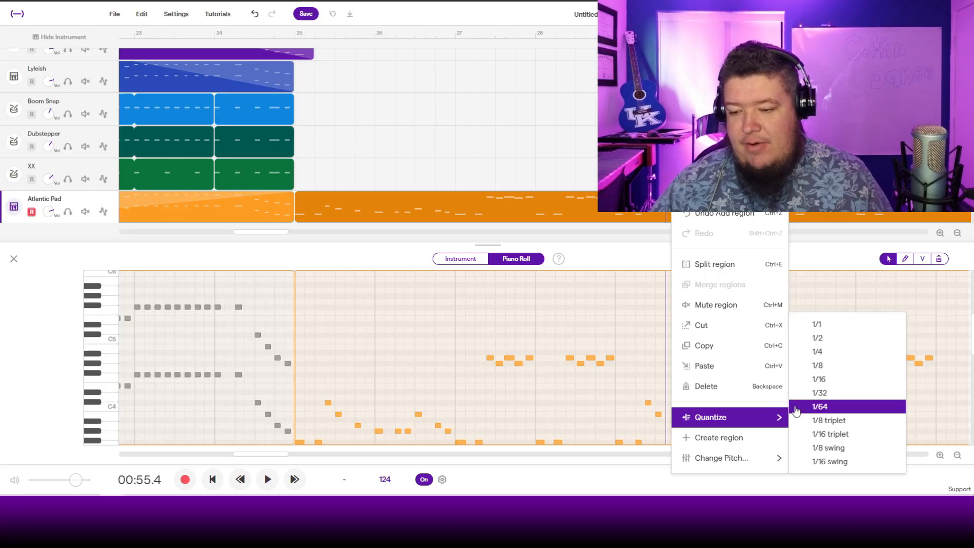
{"action": "left_click", "coordinate": [817, 365]}
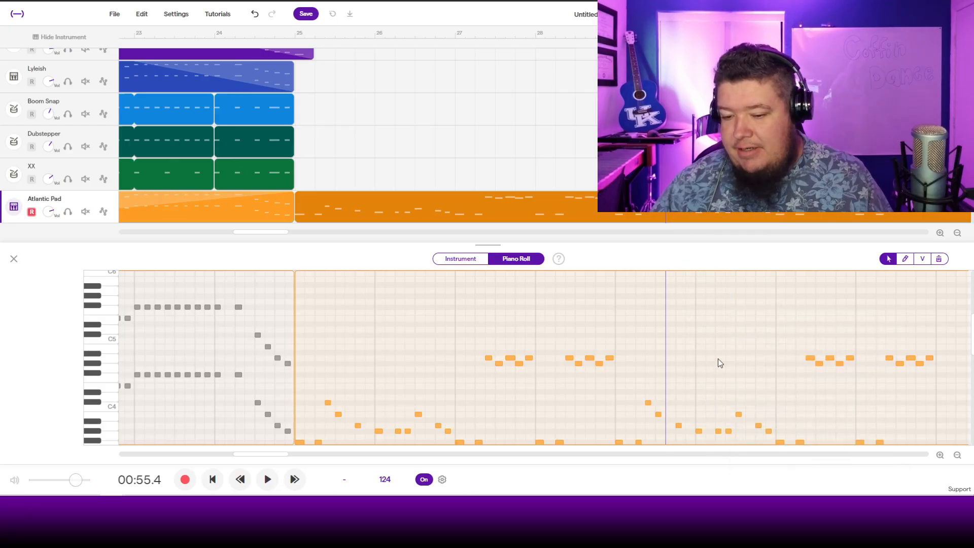
{"action": "scroll", "coordinate": [717, 360], "scroll_direction": "down", "scroll_amount": 1}
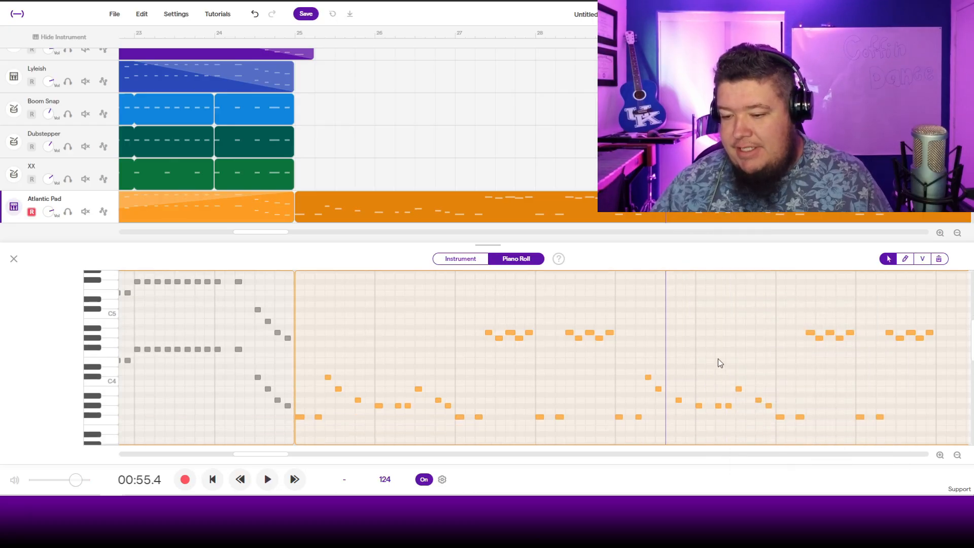
{"action": "left_click", "coordinate": [14, 259]}
Trim the Atlantic Pad region to end at bar 33 and paste it at bar 25 on the Popcorn and German Lead tracks
{"action": "scroll", "coordinate": [739, 303], "scroll_direction": "down", "scroll_amount": 2}
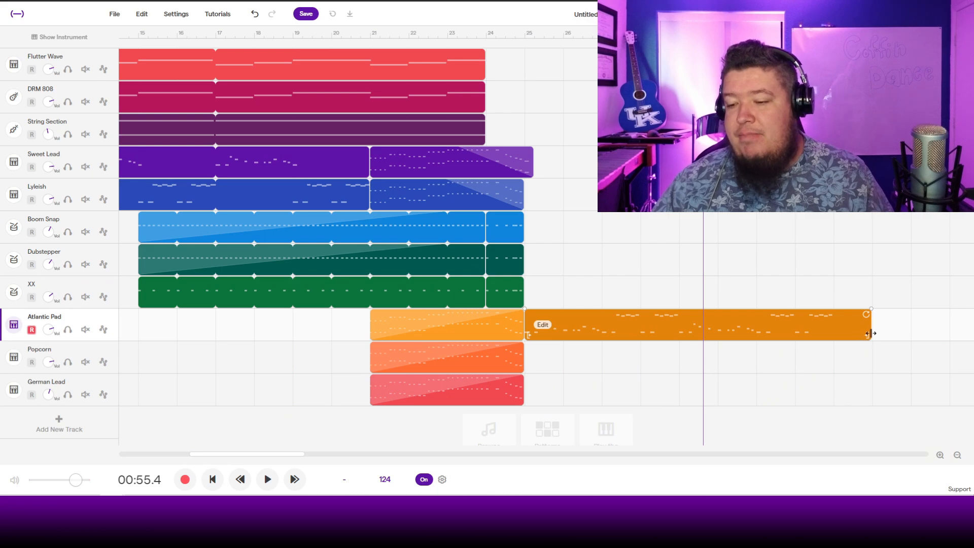
{"action": "left_click_drag", "start_coordinate": [867, 335], "coordinate": [828, 336]}
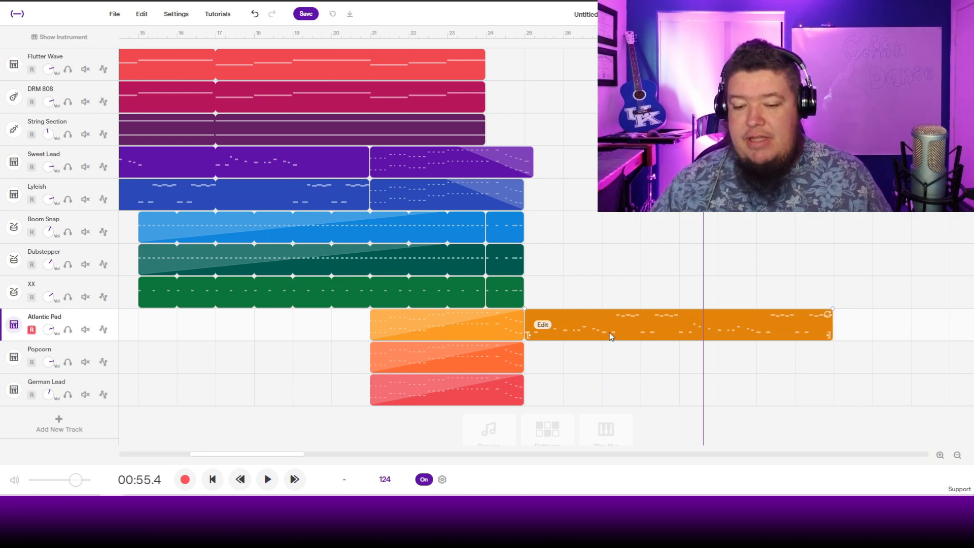
{"action": "left_click", "coordinate": [70, 351]}
{"action": "left_click", "coordinate": [525, 39]}
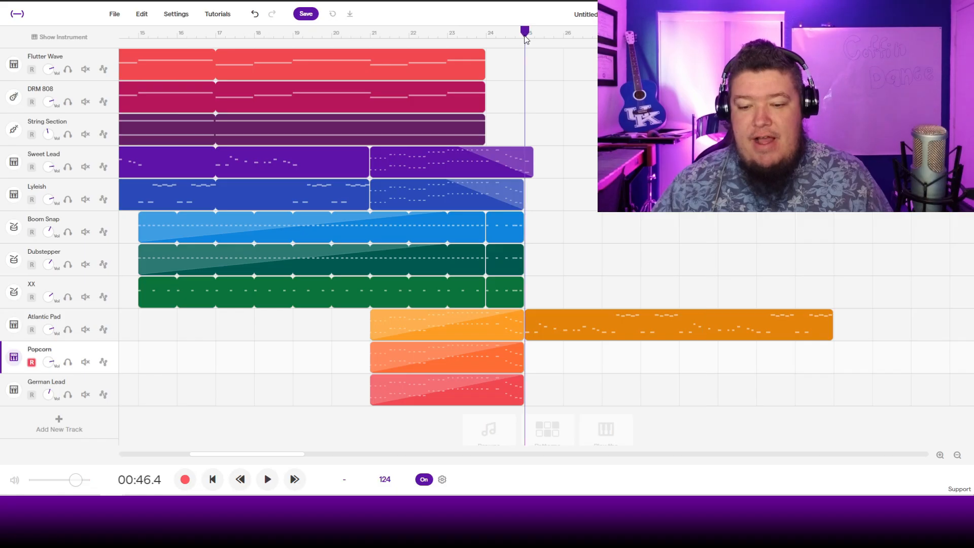
{"action": "key", "text": "ctrl+v"}
{"action": "left_click", "coordinate": [86, 389]}
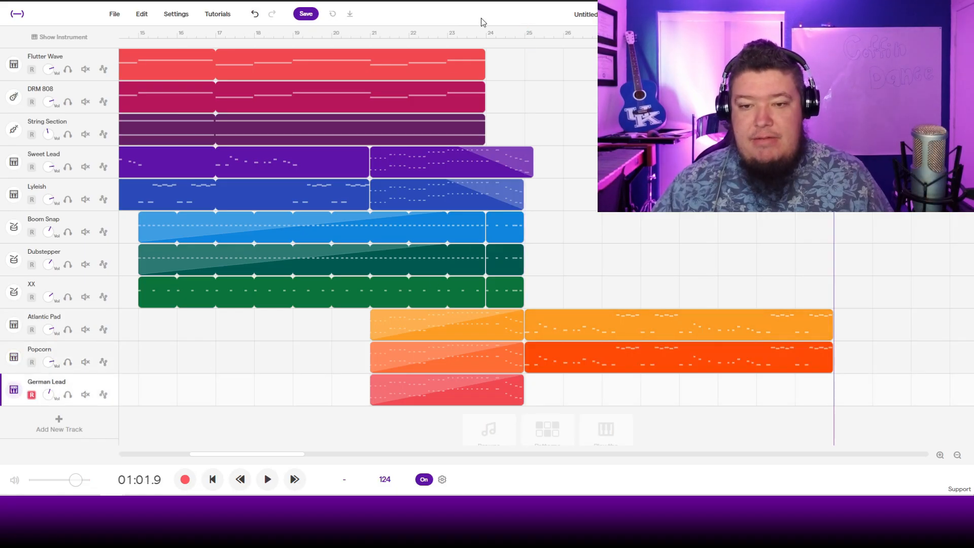
{"action": "left_click", "coordinate": [528, 38]}
{"action": "key", "text": "ctrl+v"}
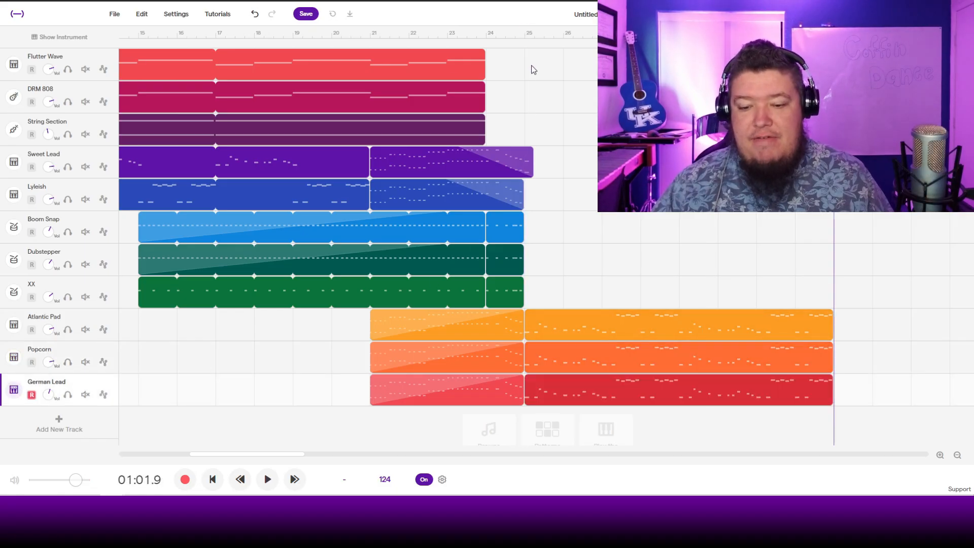
Play back the layered synth section from just before bar 25 with the metronome switched off
{"action": "left_click", "coordinate": [507, 39]}
{"action": "key", "text": "space"}
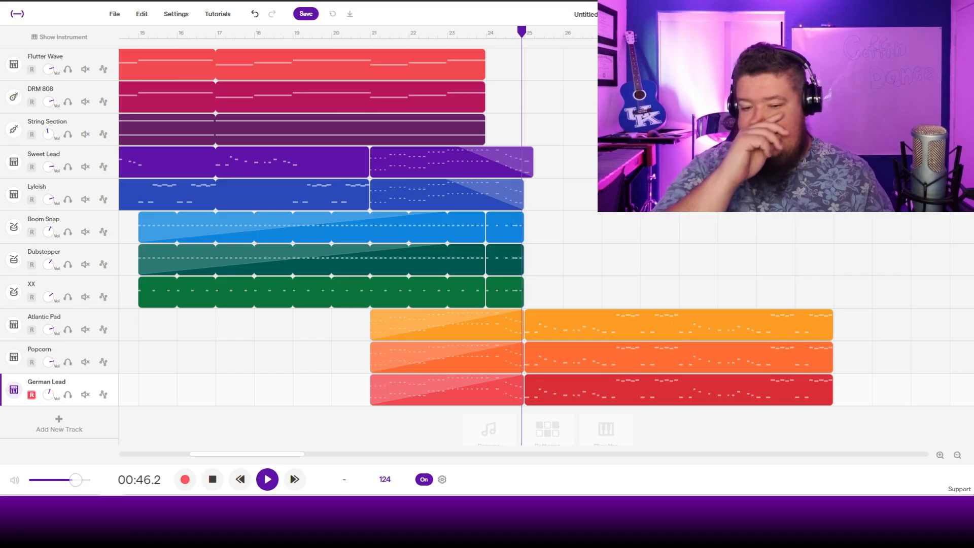
{"action": "left_click", "coordinate": [424, 480]}
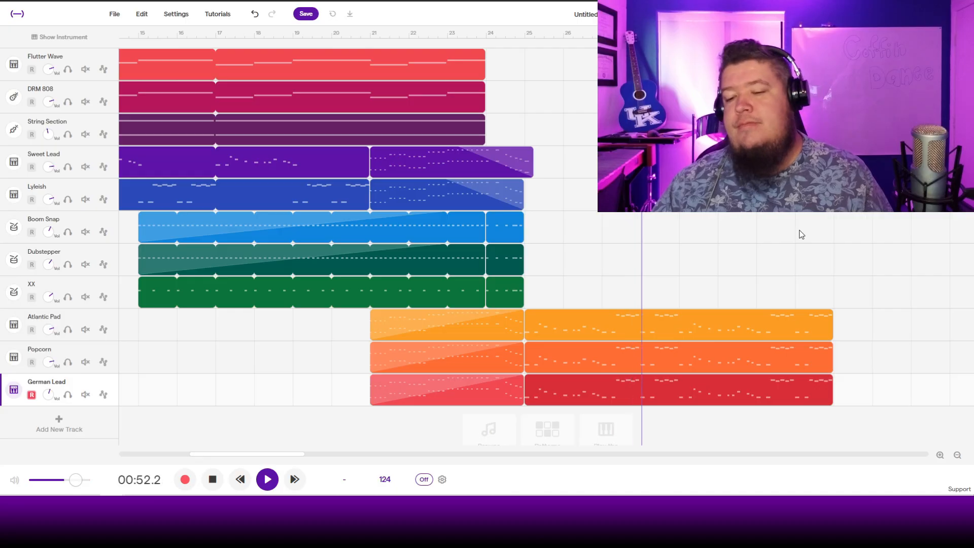
{"action": "key", "text": "space"}
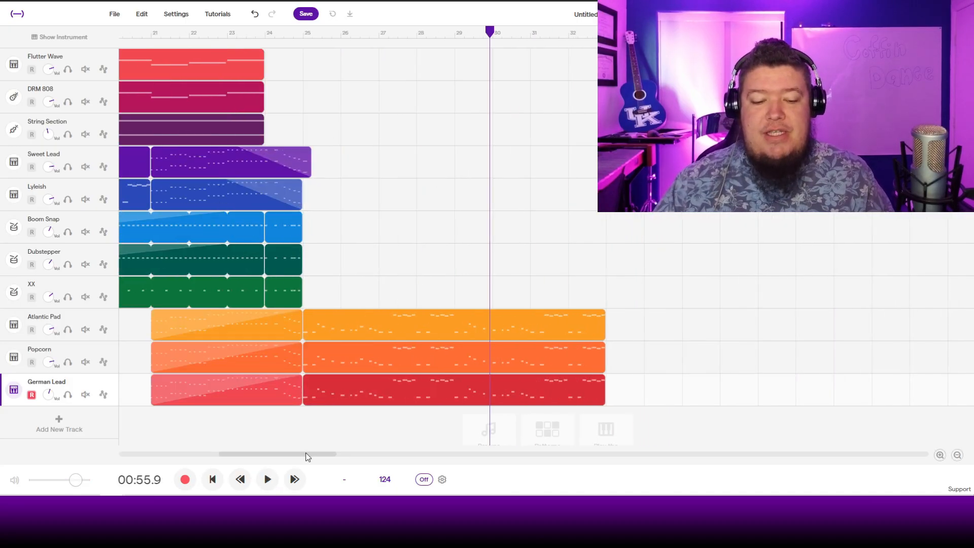
Open the DRM 808 instrument with the playhead at bar 25 and rehearse the D, E and F# bass notes
{"action": "scroll", "coordinate": [306, 447], "scroll_direction": "left", "scroll_amount": 3}
{"action": "left_click", "coordinate": [402, 115]}
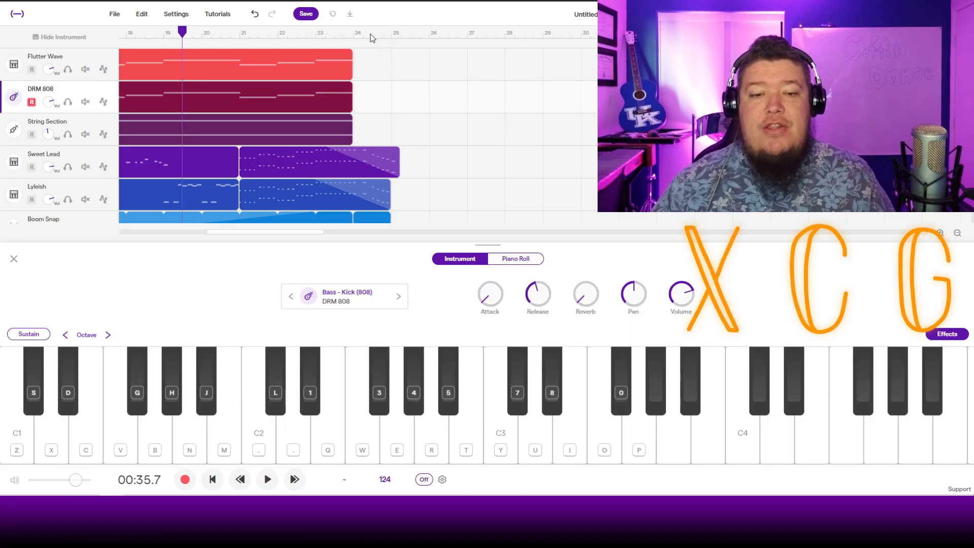
{"action": "left_click", "coordinate": [392, 34]}
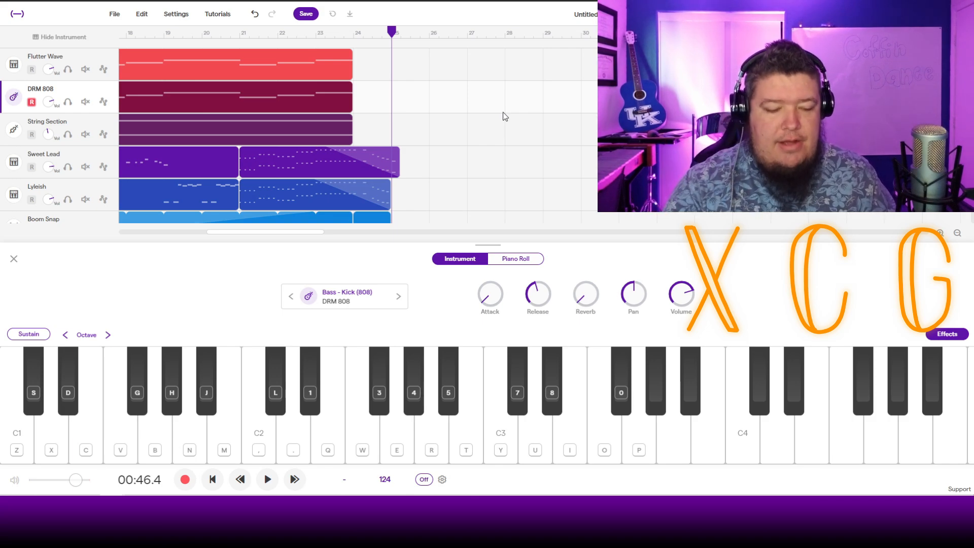
{"action": "key", "text": "x"}
{"action": "key", "text": "x"}
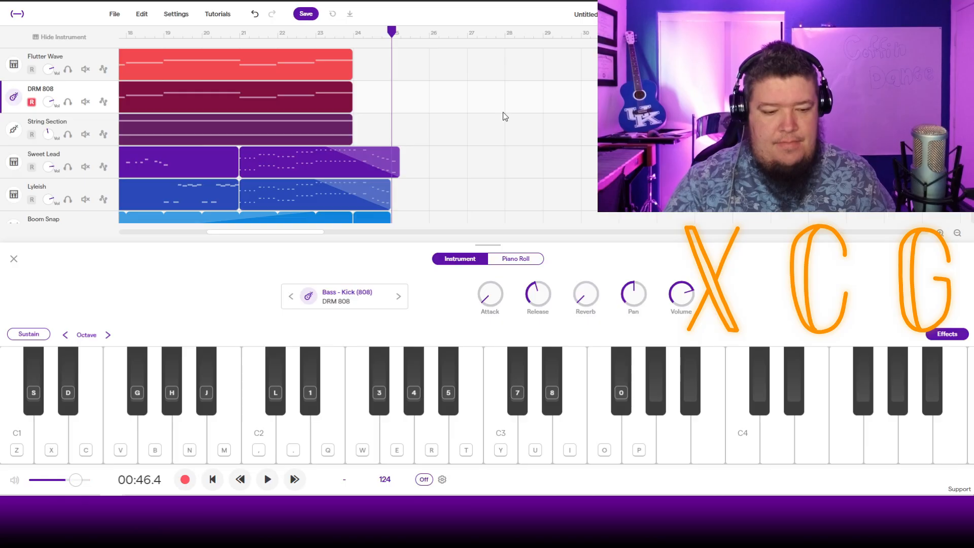
{"action": "key", "text": "c"}
{"action": "key", "text": "c"}
{"action": "key", "text": "g"}
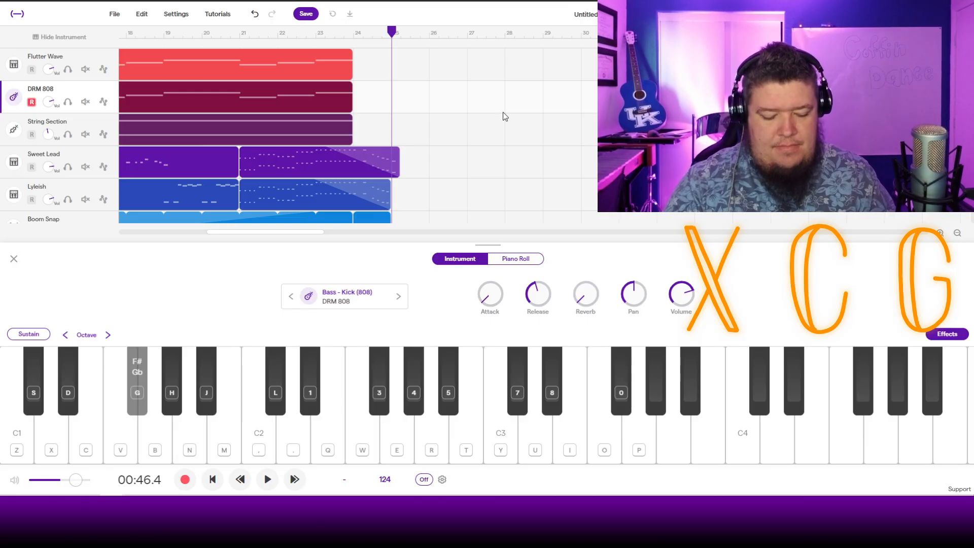
{"action": "key", "text": "g"}
{"action": "key", "text": "g"}
{"action": "key", "text": "g"}
{"action": "key", "text": "g"}
{"action": "key", "text": "g"}
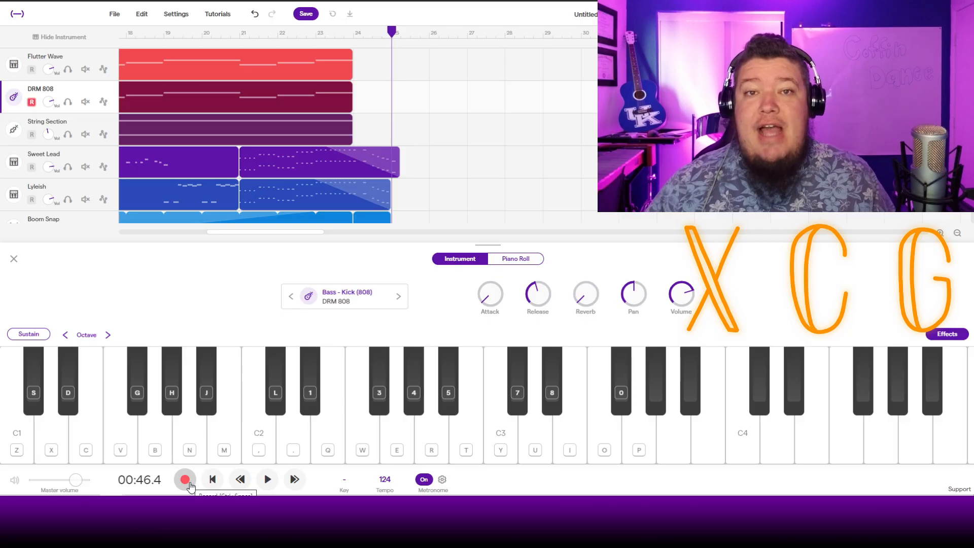
Record the DRM 808 bass line from bar 25 to bar 29, repeating D, E and F# notes in turn
{"action": "left_click", "coordinate": [189, 485]}
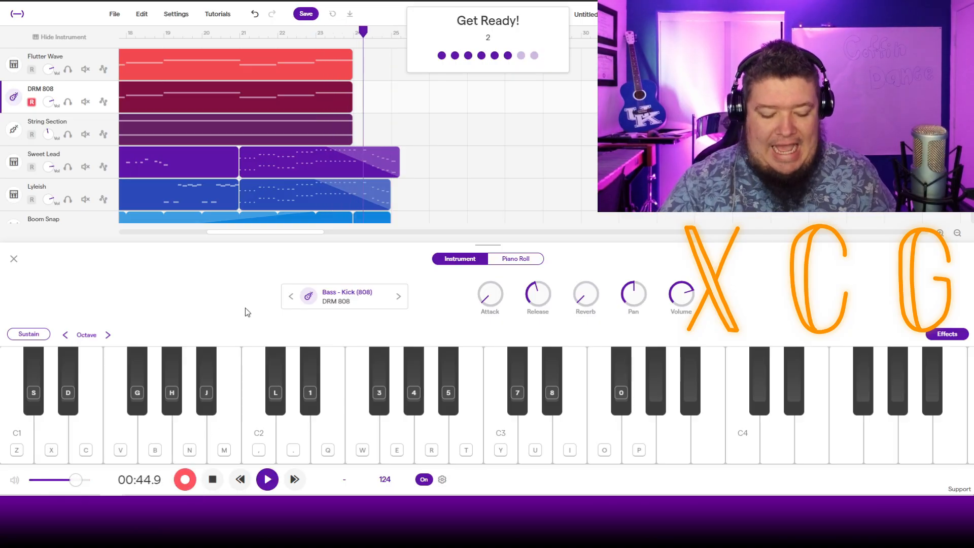
{"action": "key", "text": "x"}
{"action": "key", "text": "x"}
{"action": "key", "text": "x"}
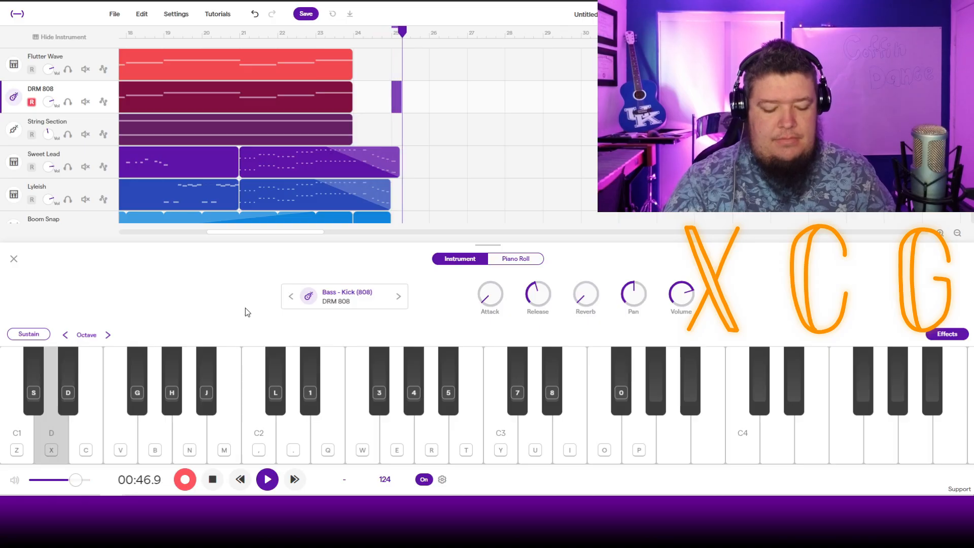
{"action": "key", "text": "c"}
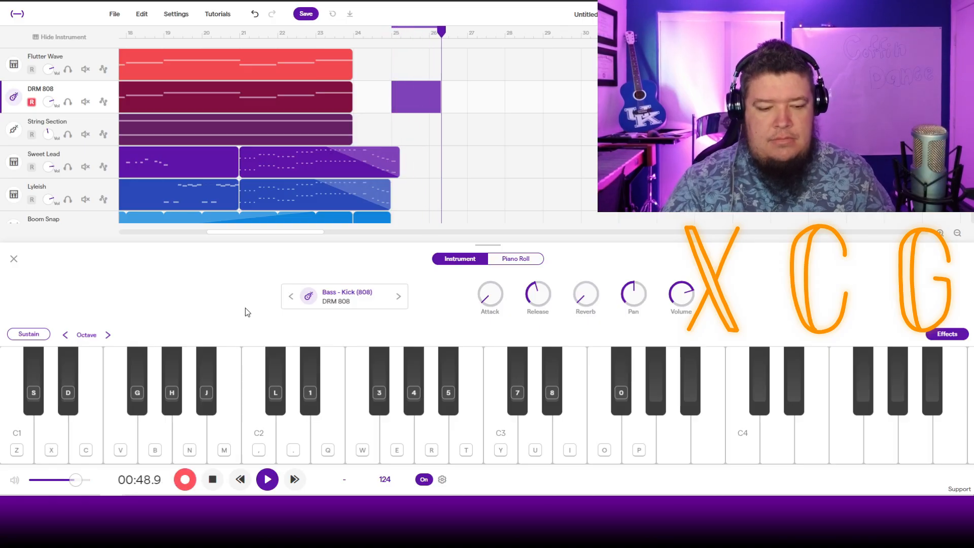
{"action": "key", "text": "c"}
{"action": "key", "text": "g"}
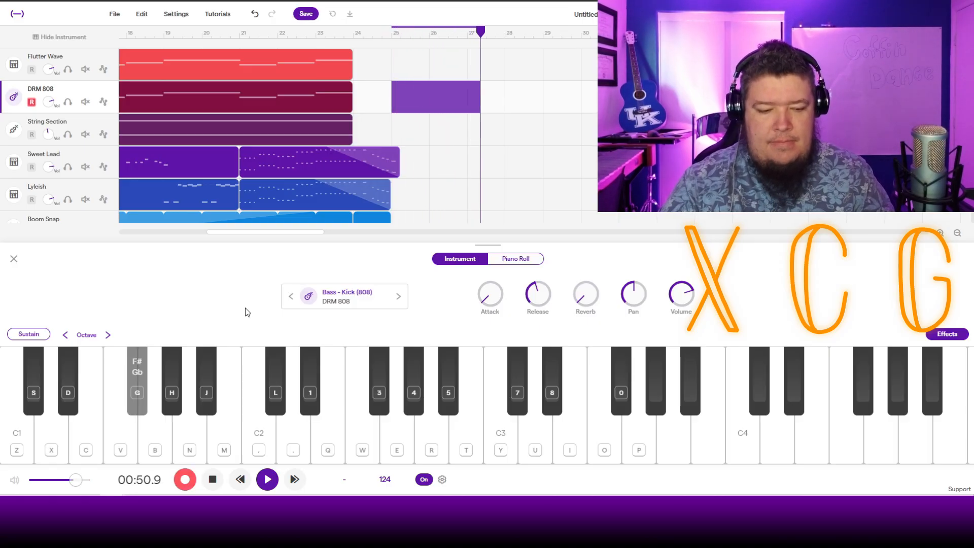
{"action": "key", "text": "g"}
{"action": "key", "text": "g"}
{"action": "key", "text": "g"}
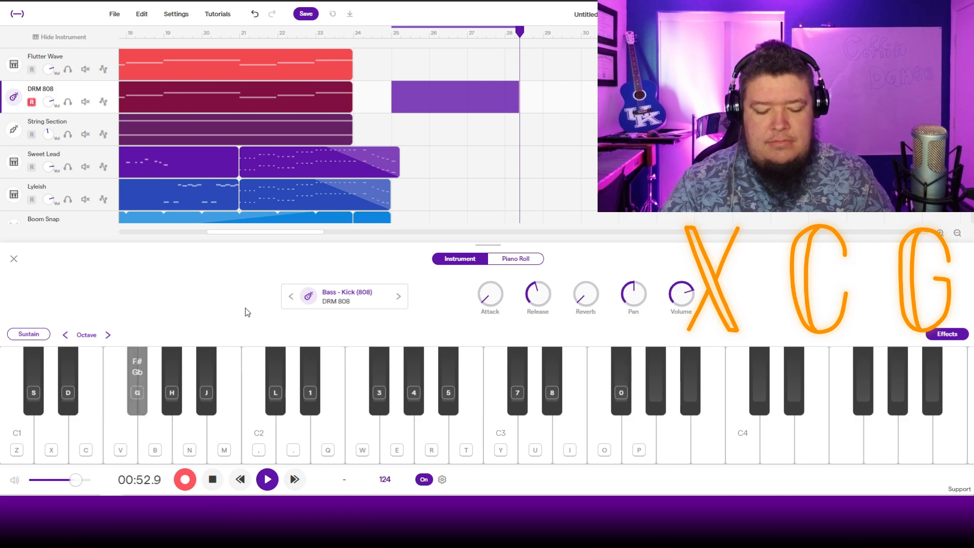
{"action": "key", "text": "space"}
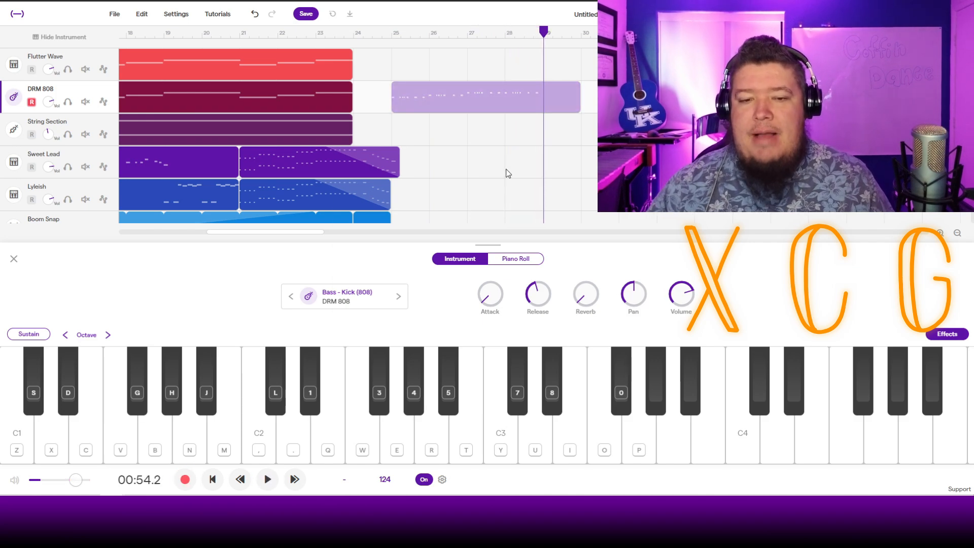
Quantize all notes in the new DRM 808 region starting at bar 25 to 1/16 and play it back
{"action": "double_click", "coordinate": [491, 102]}
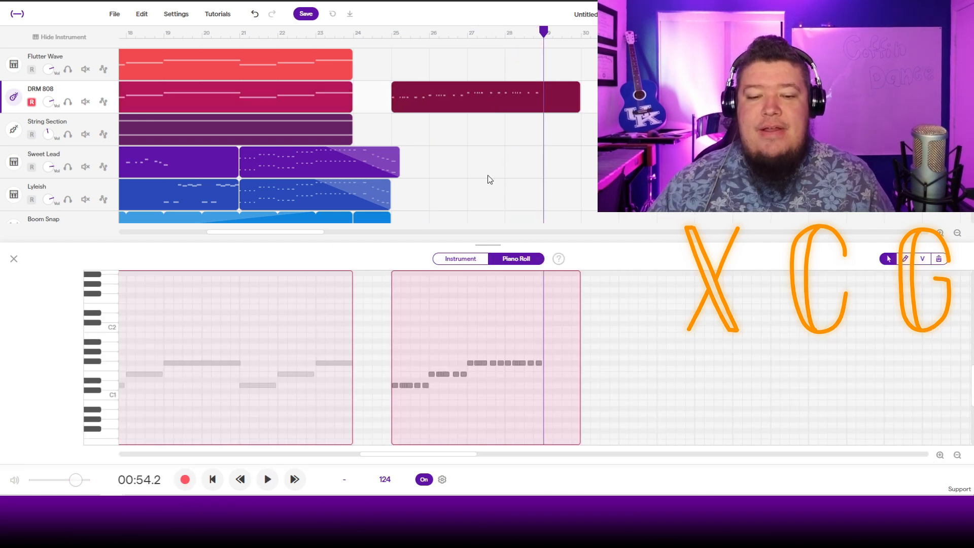
{"action": "left_click", "coordinate": [466, 406]}
{"action": "right_click", "coordinate": [470, 411]}
{"action": "mouse_move", "coordinate": [522, 417]}
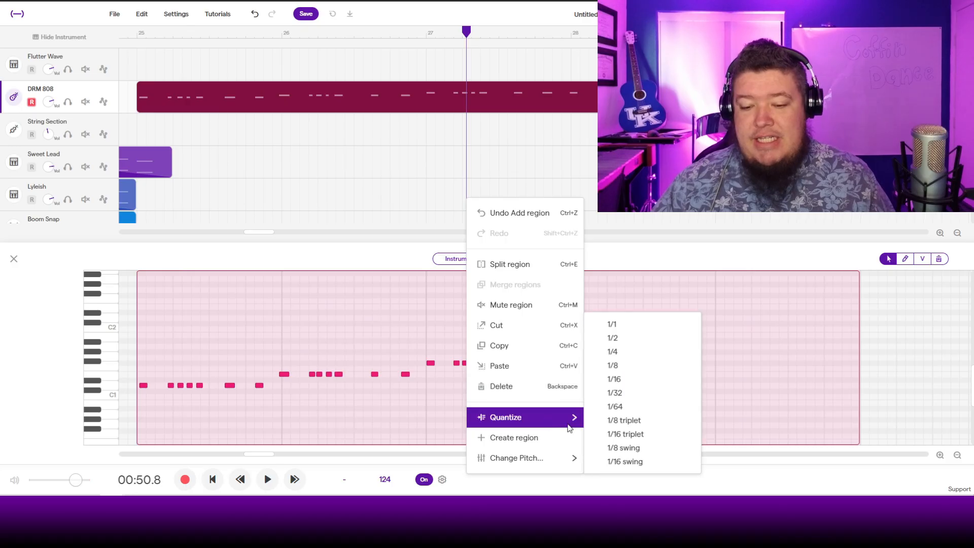
{"action": "left_click", "coordinate": [617, 377]}
{"action": "key", "text": "space"}
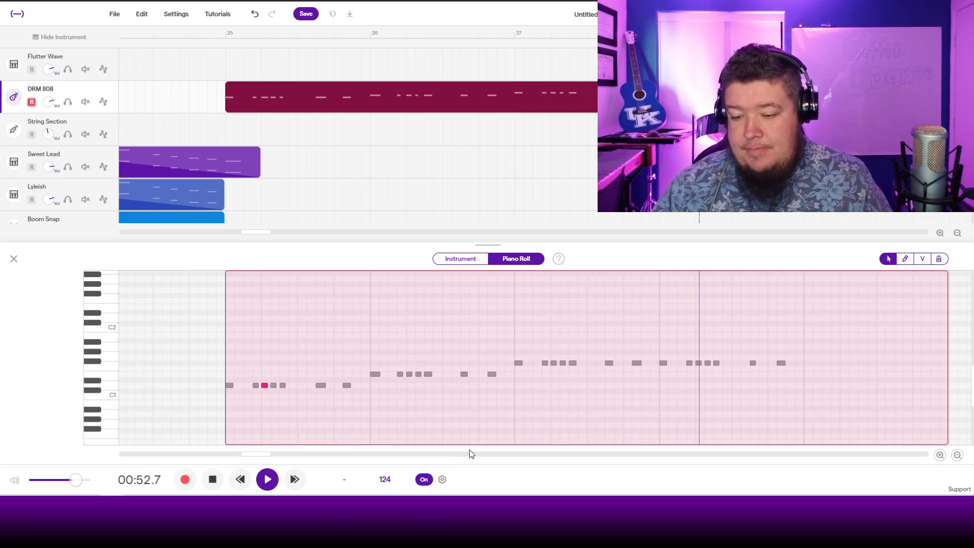
{"action": "key", "text": "space"}
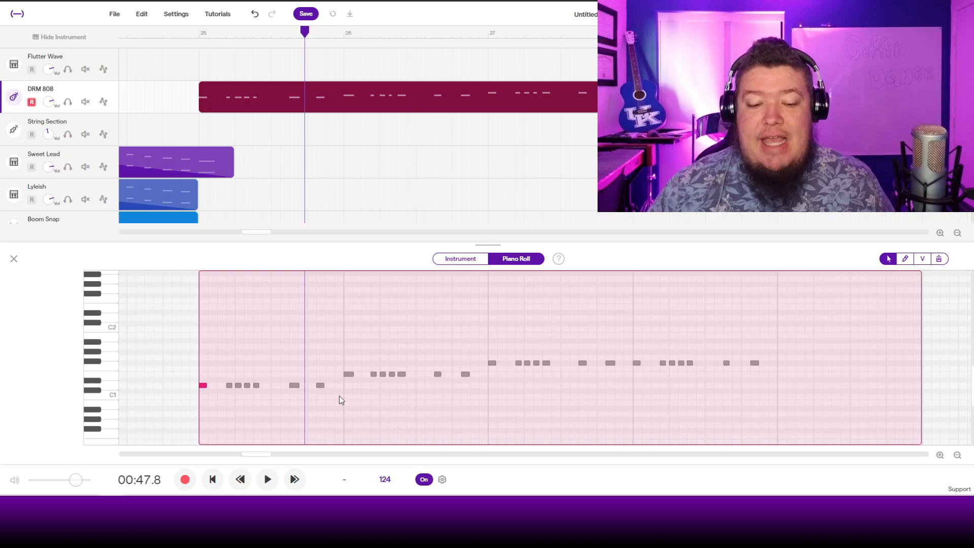
Copy the D notes of bar 25 in the DRM 808 region to bar 26 and delete the duplicate notes there
{"action": "left_click_drag", "start_coordinate": [340, 395], "coordinate": [235, 378]}
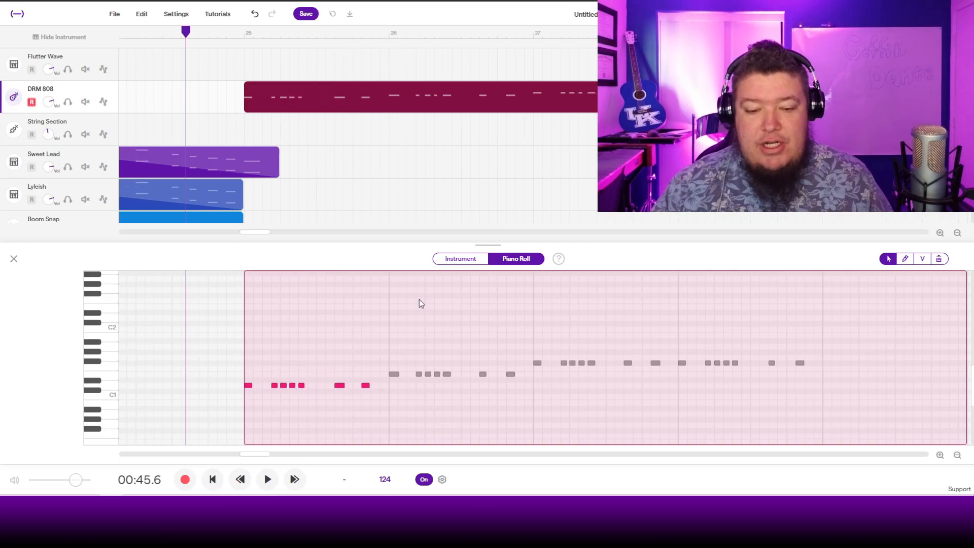
{"action": "left_click", "coordinate": [397, 32]}
{"action": "key", "text": "ctrl+v"}
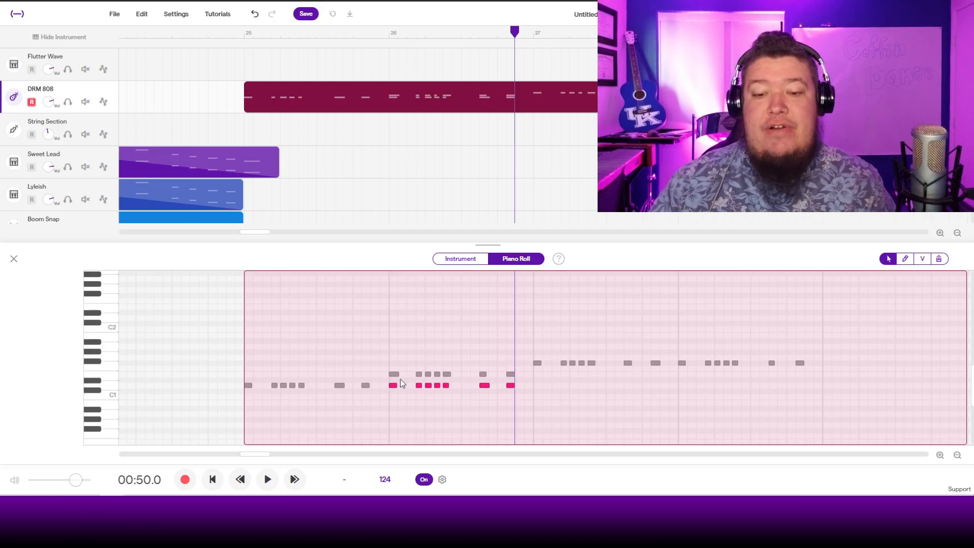
{"action": "key", "text": "Delete"}
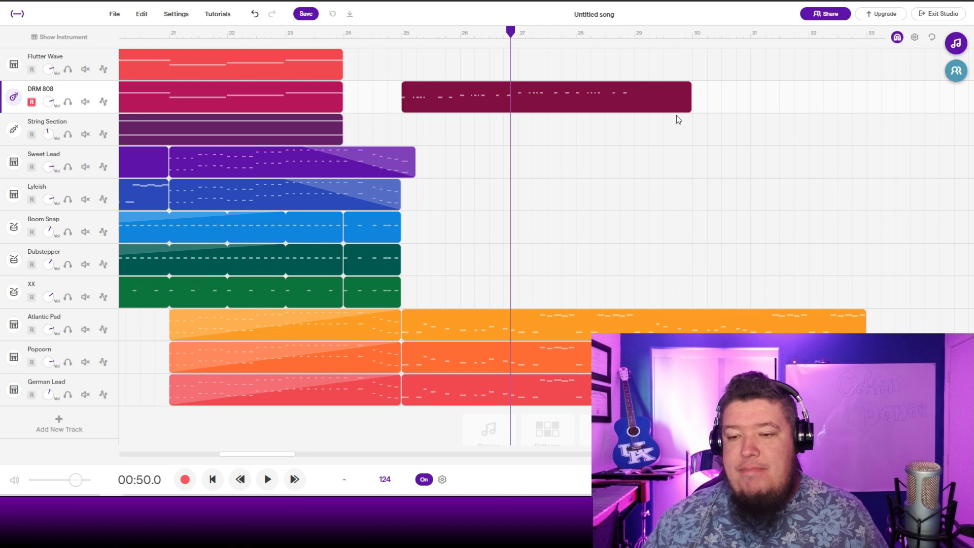
Trim the DRM 808 region to end at bar 29 and paste a copy at bar 25 on the Flutter Wave track
{"action": "left_click_drag", "start_coordinate": [688, 108], "coordinate": [633, 108]}
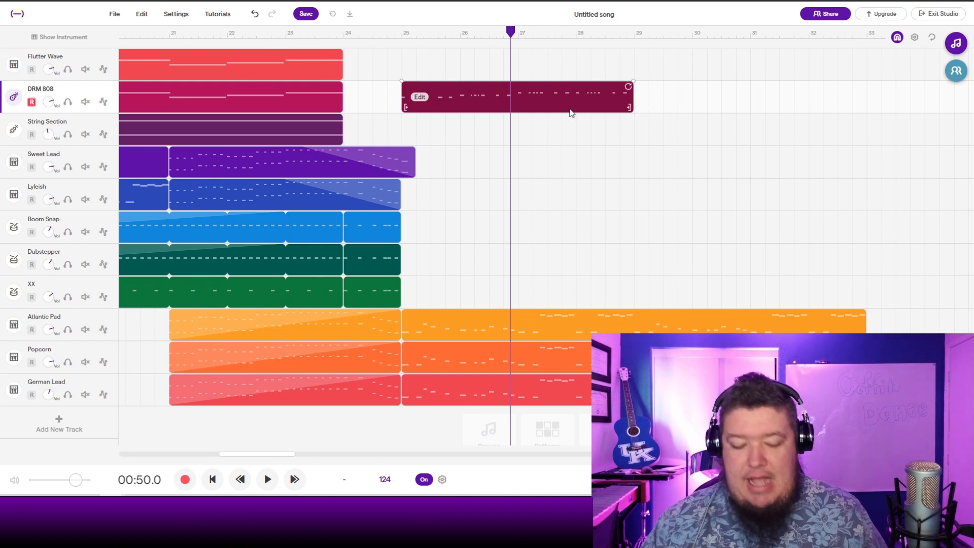
{"action": "left_click", "coordinate": [363, 51]}
{"action": "left_click", "coordinate": [402, 35]}
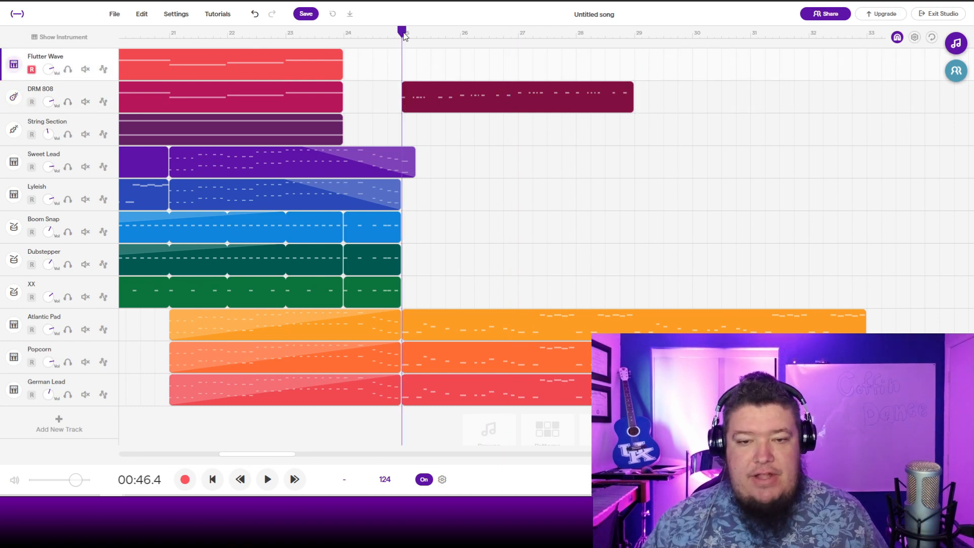
{"action": "key", "text": "ctrl+v"}
Loop the copied bass region on the Flutter Wave track onward from bar 29
{"action": "left_click", "coordinate": [651, 124]}
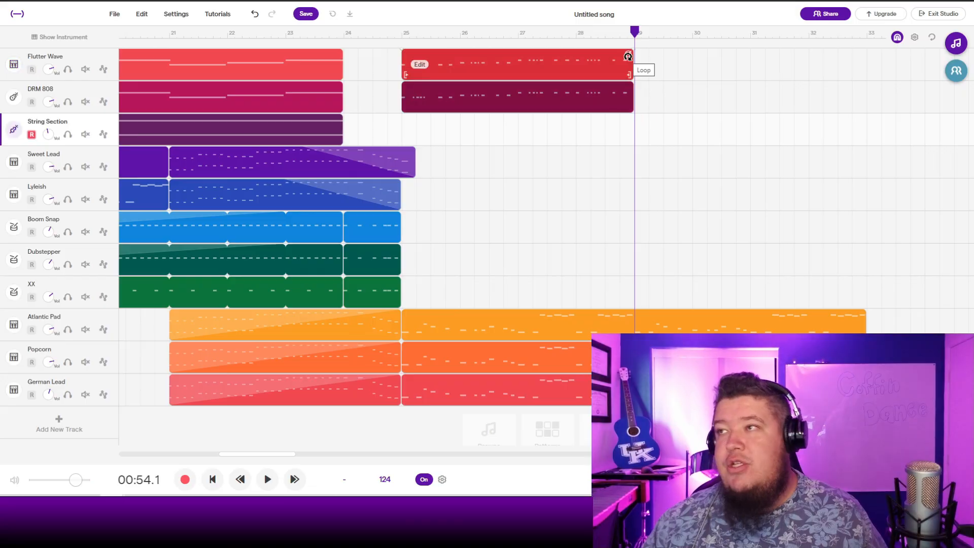
{"action": "left_click_drag", "start_coordinate": [637, 65], "coordinate": [855, 98]}
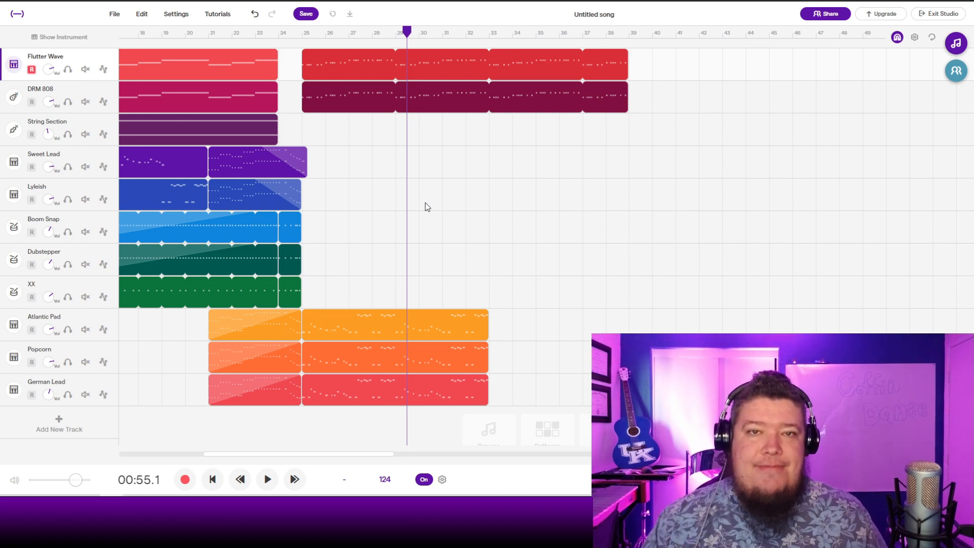
Add a one-bar kick pattern at bar 25 on the XX track, with a kick on each of the four beats
{"action": "mouse_move", "coordinate": [226, 292]}
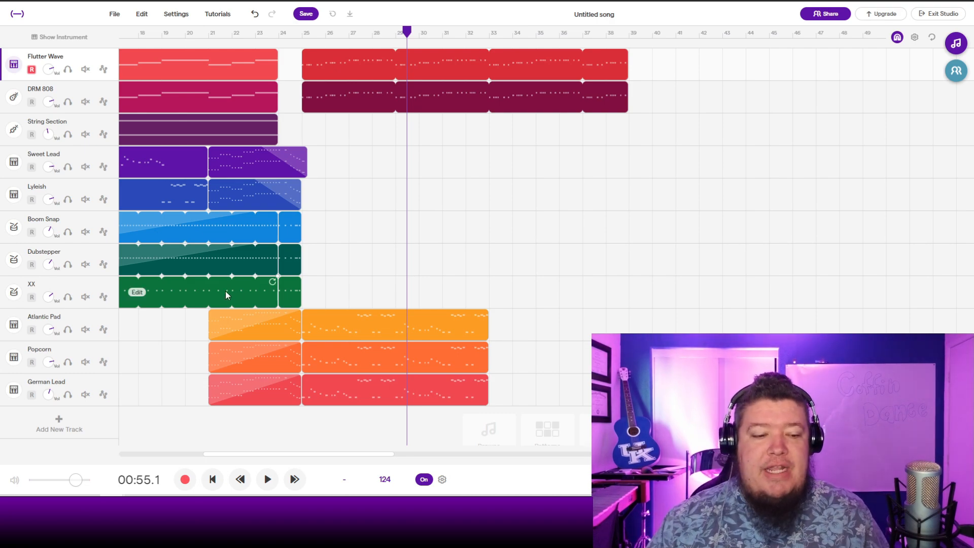
{"action": "left_click", "coordinate": [71, 289]}
{"action": "left_click", "coordinate": [303, 35]}
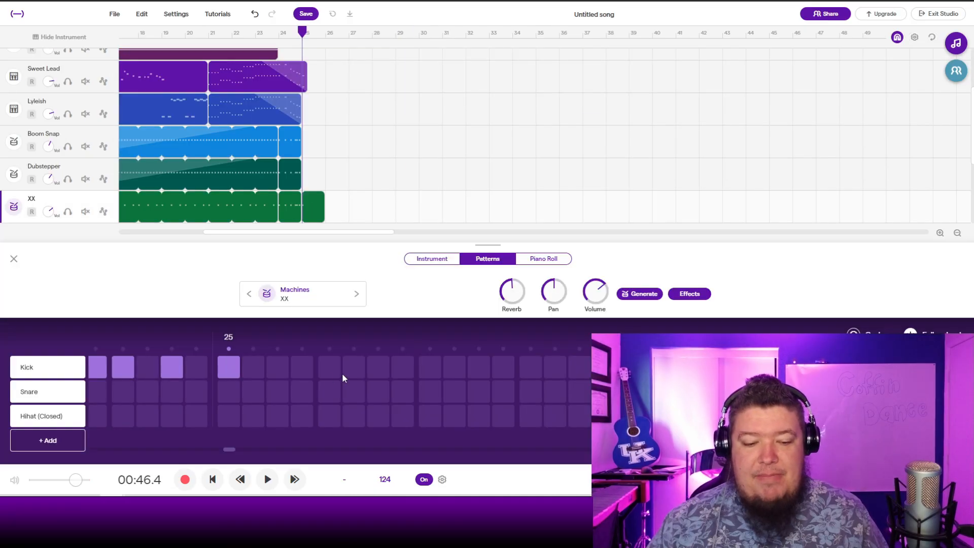
{"action": "left_click", "coordinate": [331, 371]}
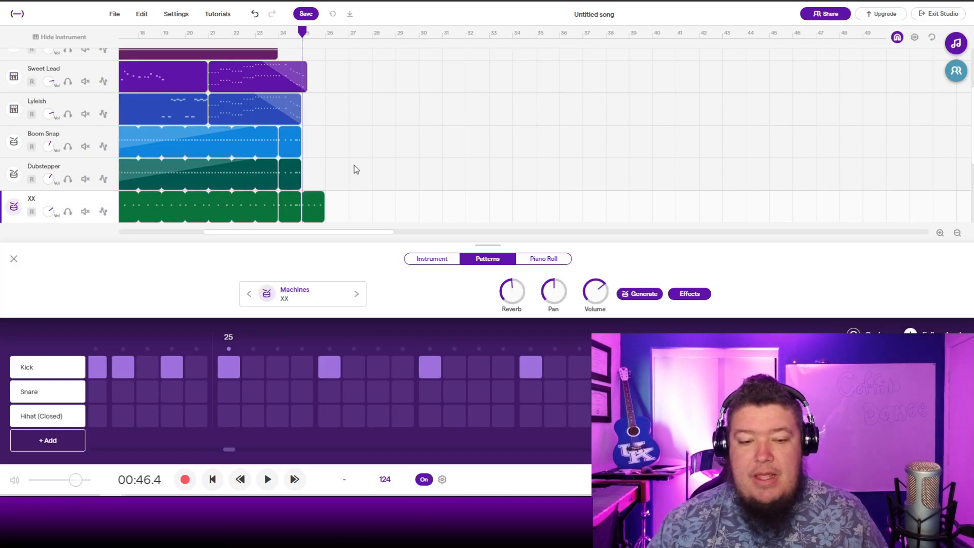
Loop the XX kick region from bar 25 out to bar 37, play it back and close the pattern editor
{"action": "left_click_drag", "start_coordinate": [321, 194], "coordinate": [582, 202]}
{"action": "key", "text": "space"}
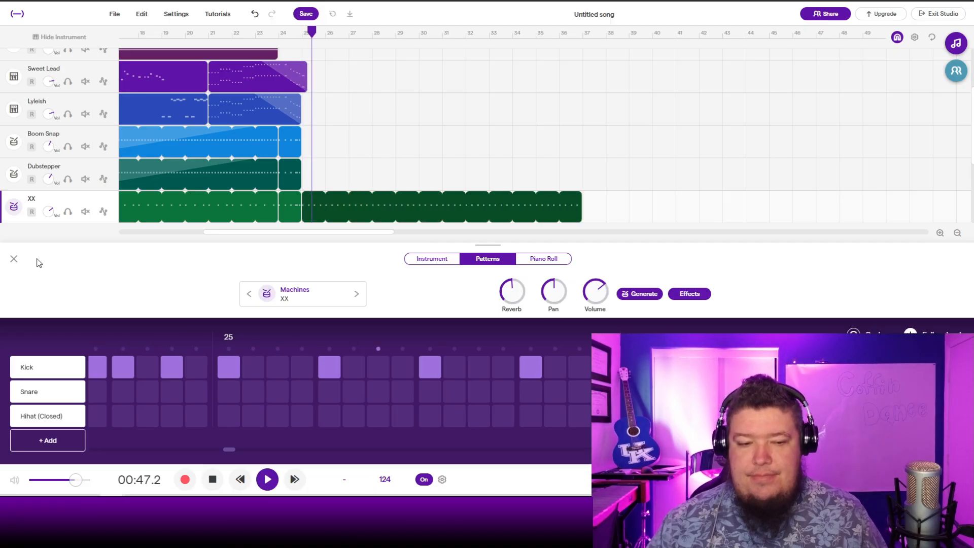
{"action": "left_click", "coordinate": [14, 258]}
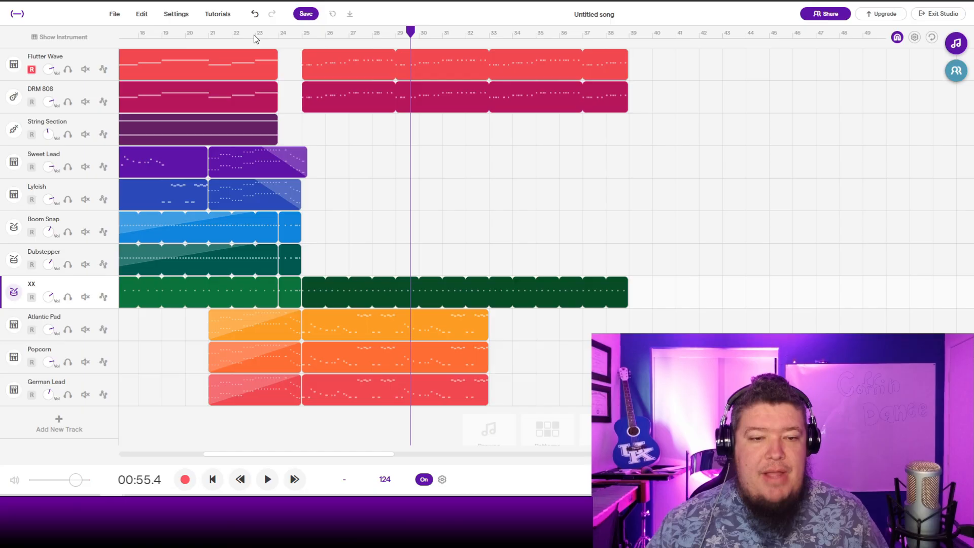
{"action": "left_click", "coordinate": [255, 34]}
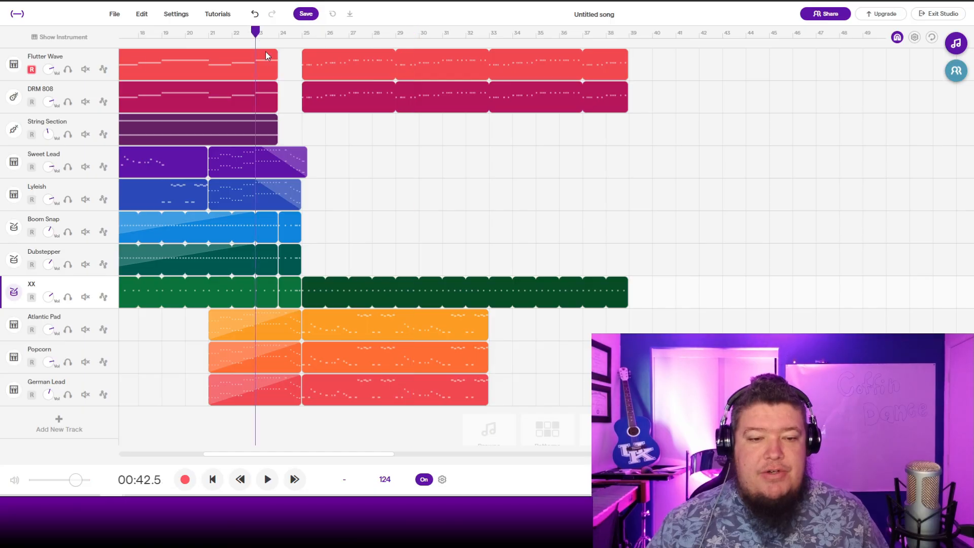
Rehearse the D2, F#2 and A2 chord on the String Section, and record it from bar 25
{"action": "left_click", "coordinate": [302, 34]}
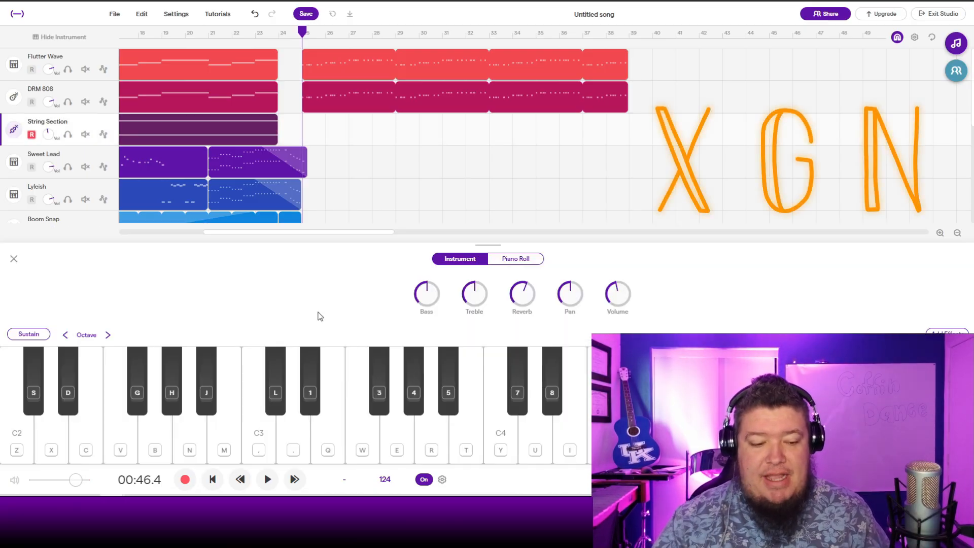
{"action": "key", "text": "x"}
{"action": "key", "text": "g"}
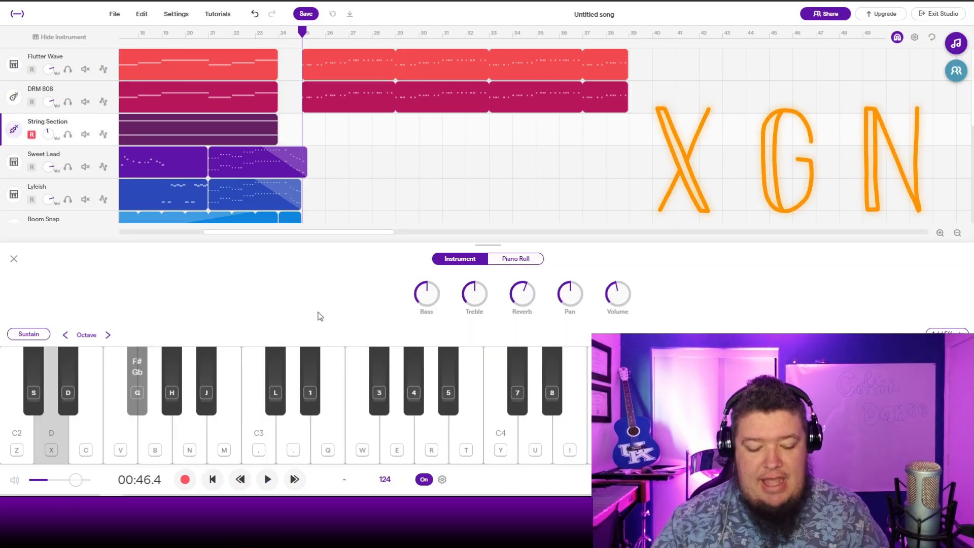
{"action": "key", "text": "n"}
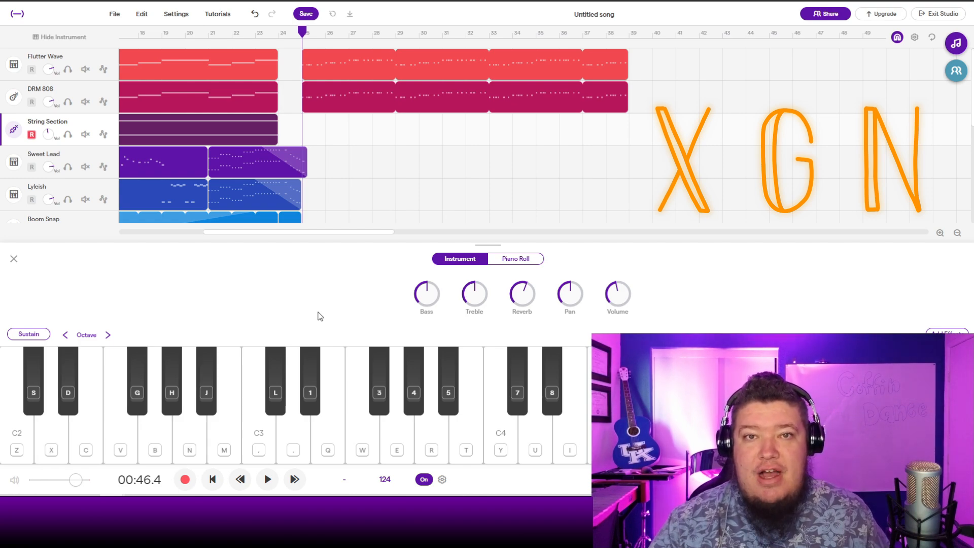
{"action": "left_click", "coordinate": [184, 481]}
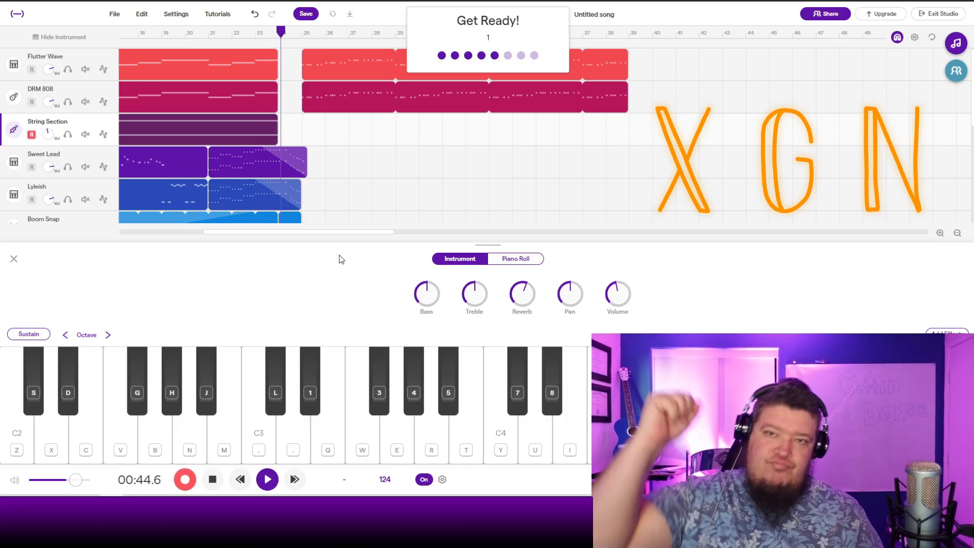
{"action": "key", "text": "x"}
{"action": "key", "text": "g"}
{"action": "key", "text": "n"}
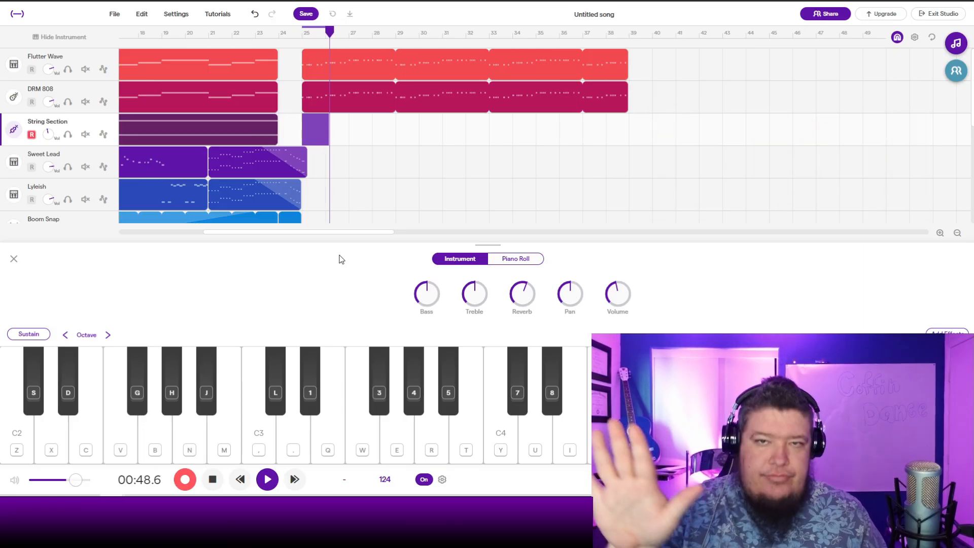
{"action": "key", "text": "space"}
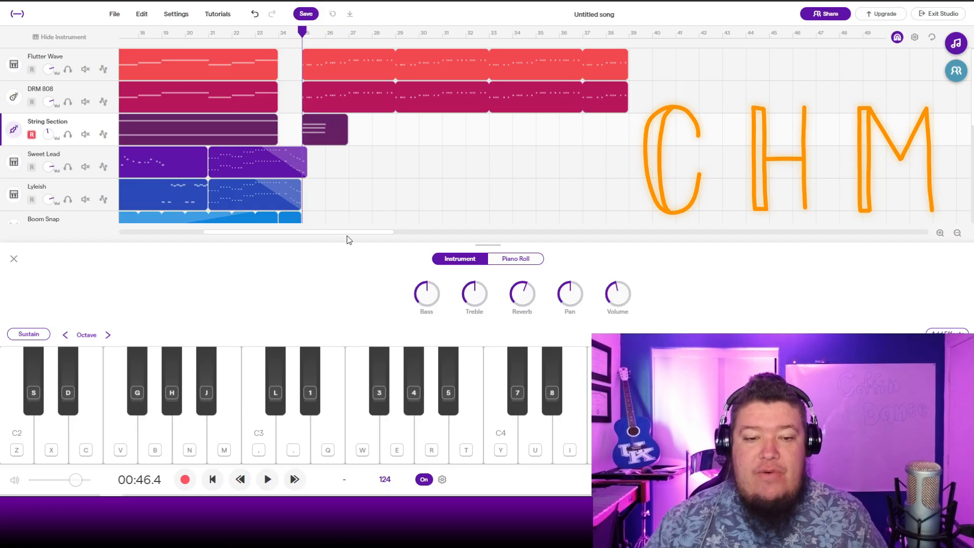
Record the E2, G#2 and B2 chord over bar 26 on the String Section track
{"action": "key", "text": "r"}
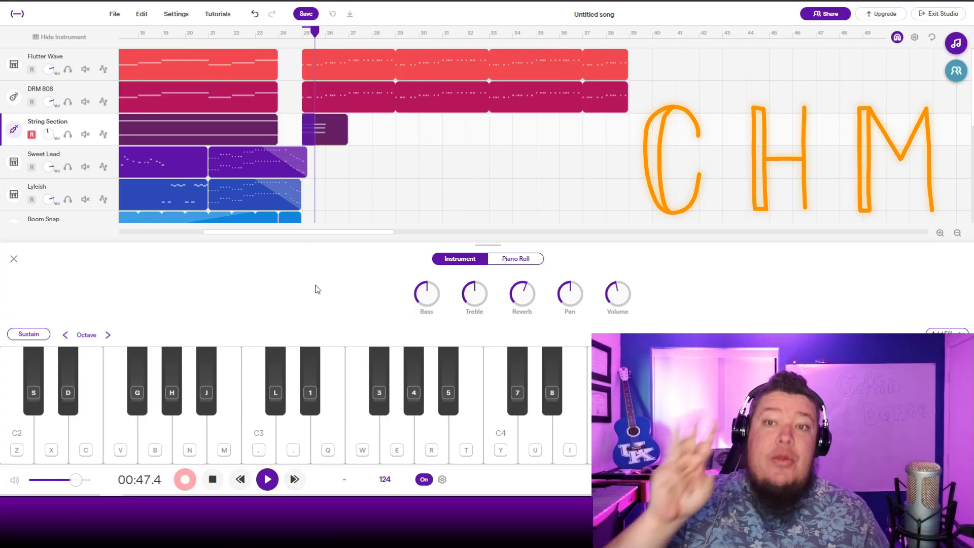
{"action": "key", "text": "c+h+m"}
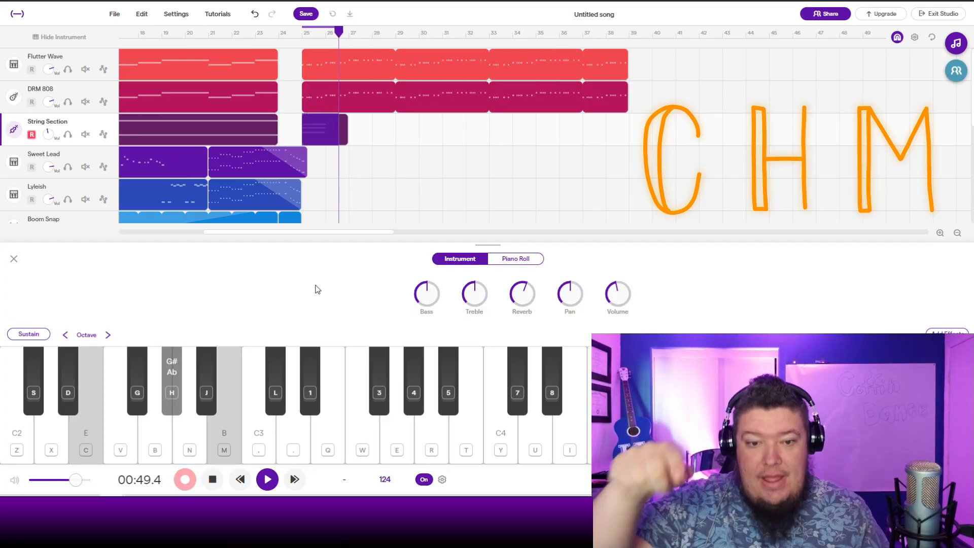
{"action": "key", "text": "space"}
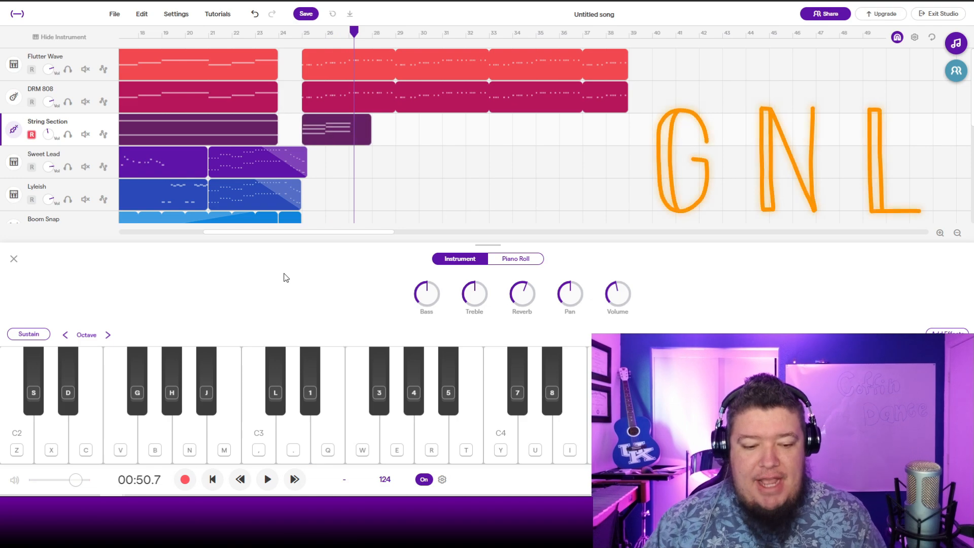
Try out the F#2, A2 and C#3 chord on the String Section, and record it held from bar 27 to bar 29
{"action": "key", "text": "g"}
{"action": "key", "text": "n"}
{"action": "key", "text": "l"}
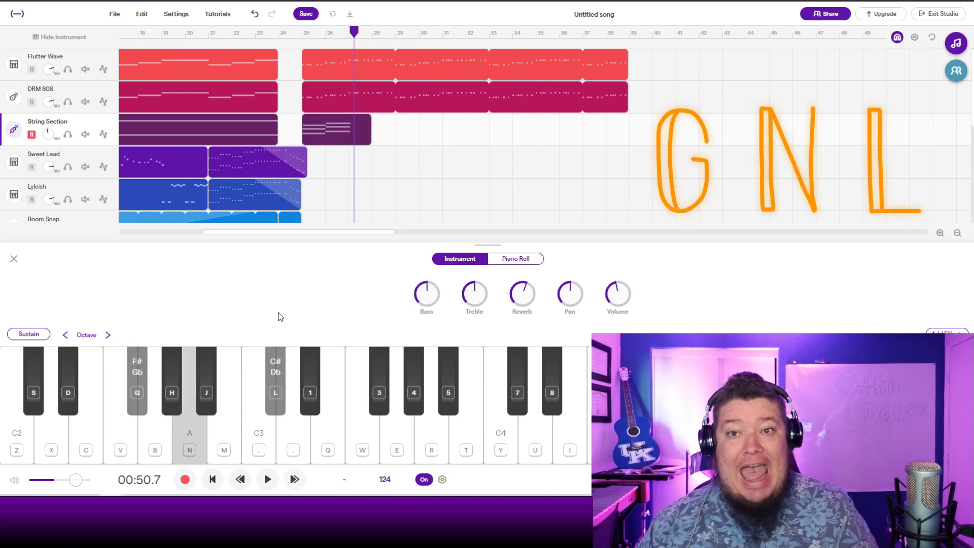
{"action": "left_click", "coordinate": [304, 37]}
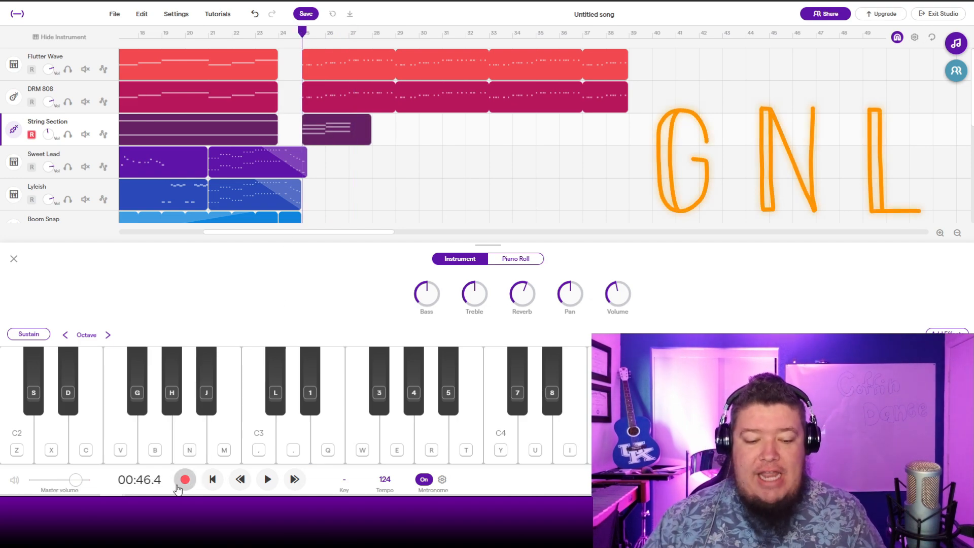
{"action": "left_click", "coordinate": [184, 479]}
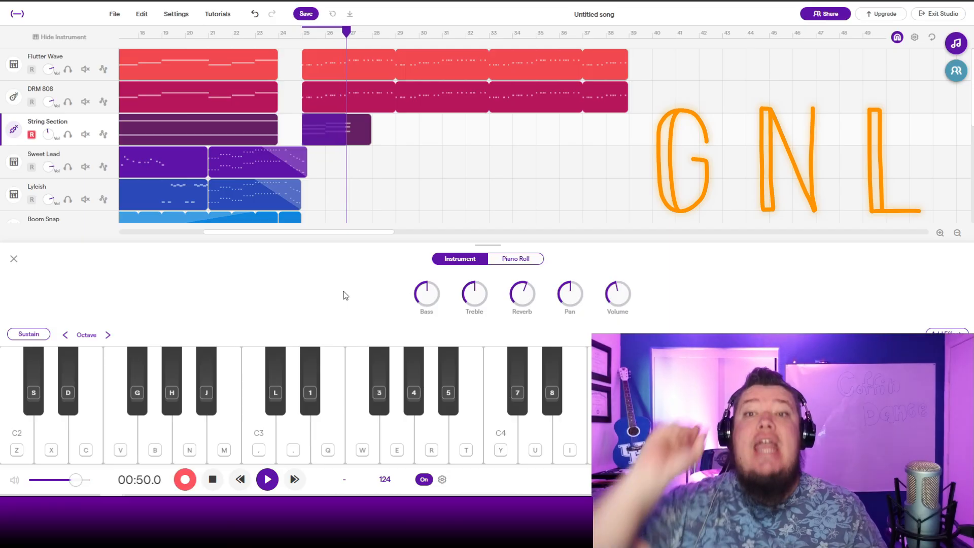
{"action": "key", "text": "g+n+l"}
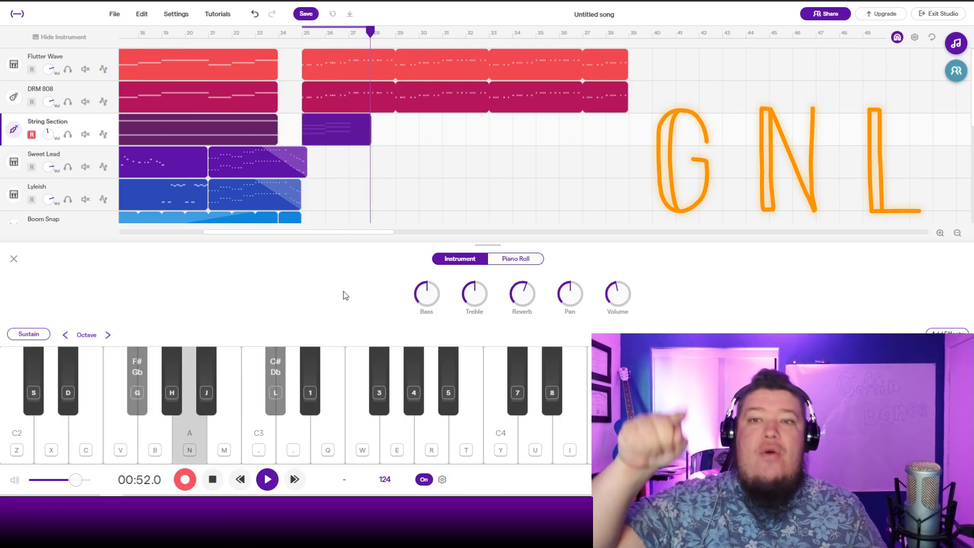
{"action": "key", "text": "space"}
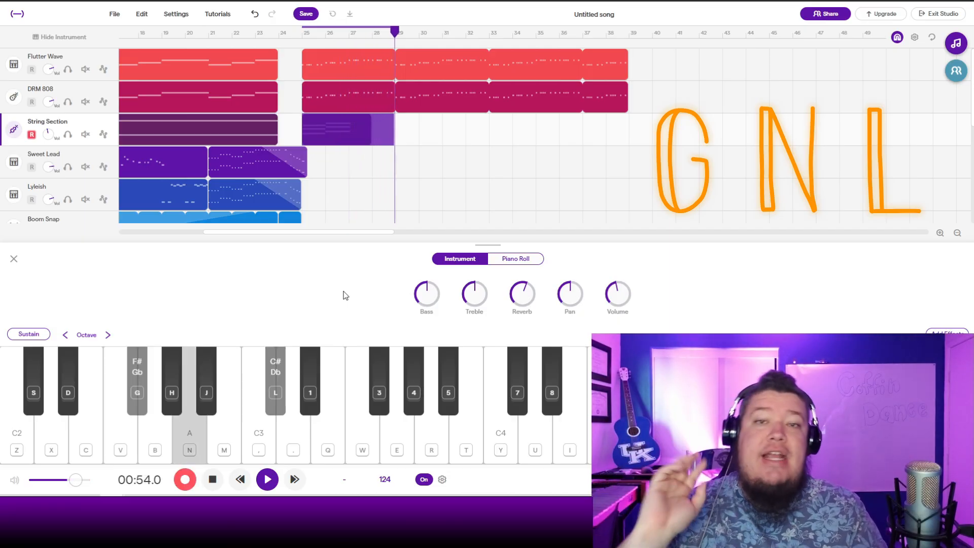
Open the recorded String Section region in the piano roll and quantize its chord notes to 1/4
{"action": "left_click", "coordinate": [372, 140]}
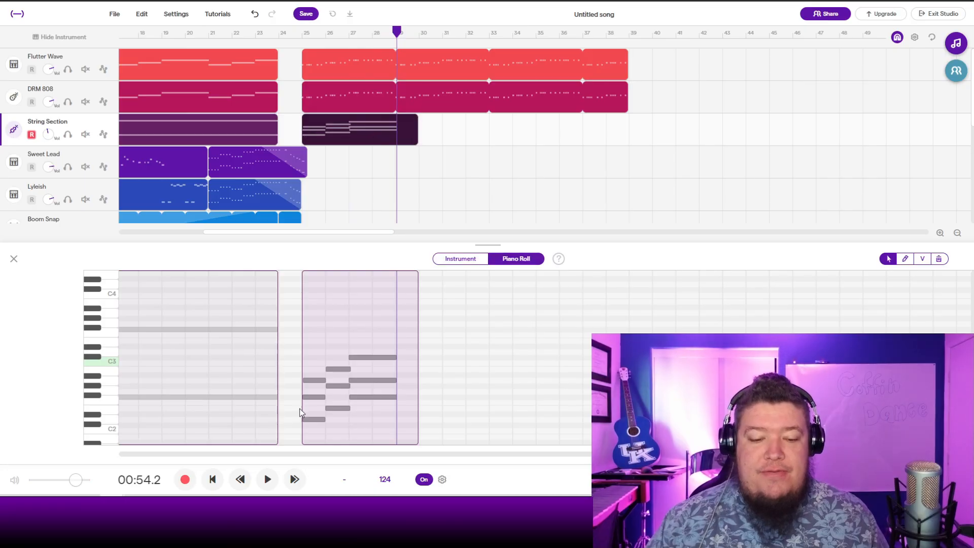
{"action": "scroll", "coordinate": [349, 396], "scroll_direction": "up", "scroll_amount": 3}
{"action": "double_click", "coordinate": [381, 329]}
{"action": "right_click", "coordinate": [378, 345]}
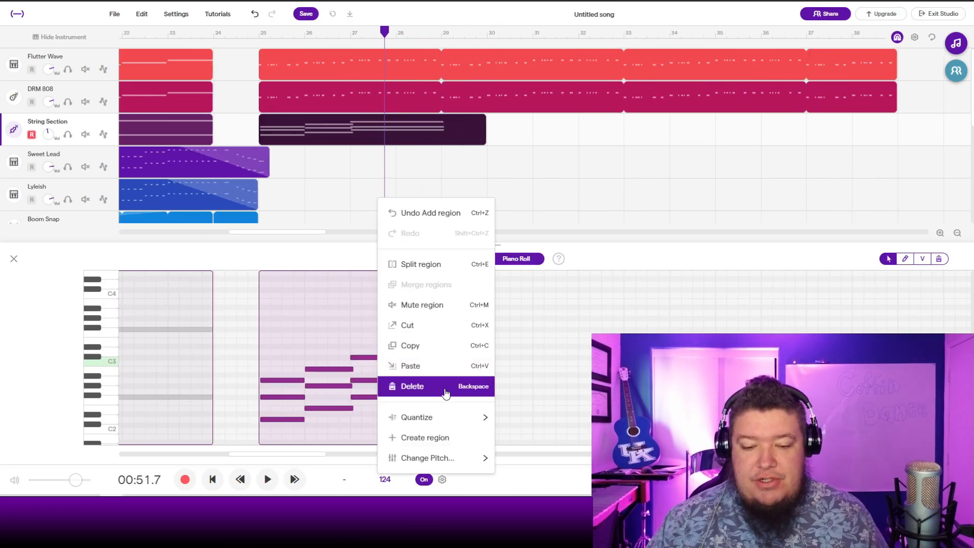
{"action": "mouse_move", "coordinate": [453, 415]}
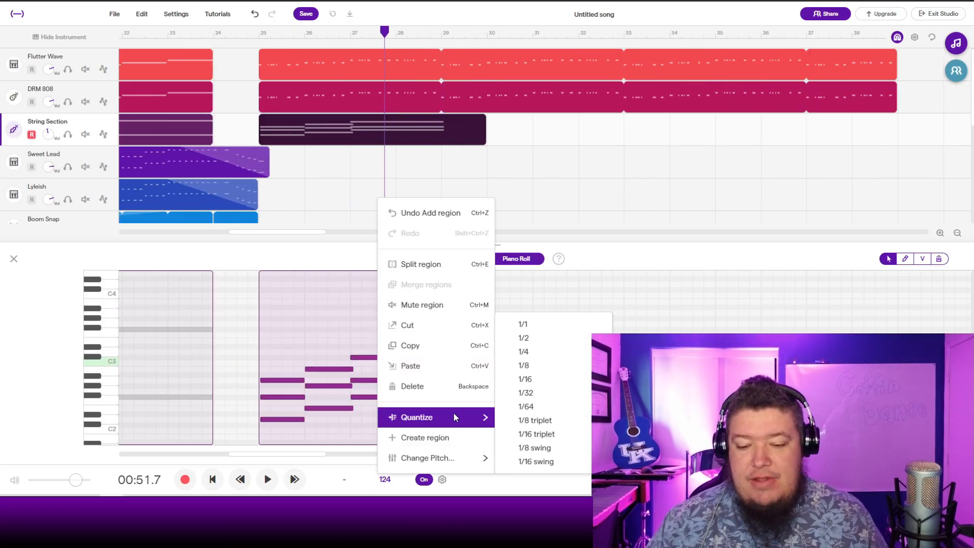
{"action": "left_click", "coordinate": [537, 352]}
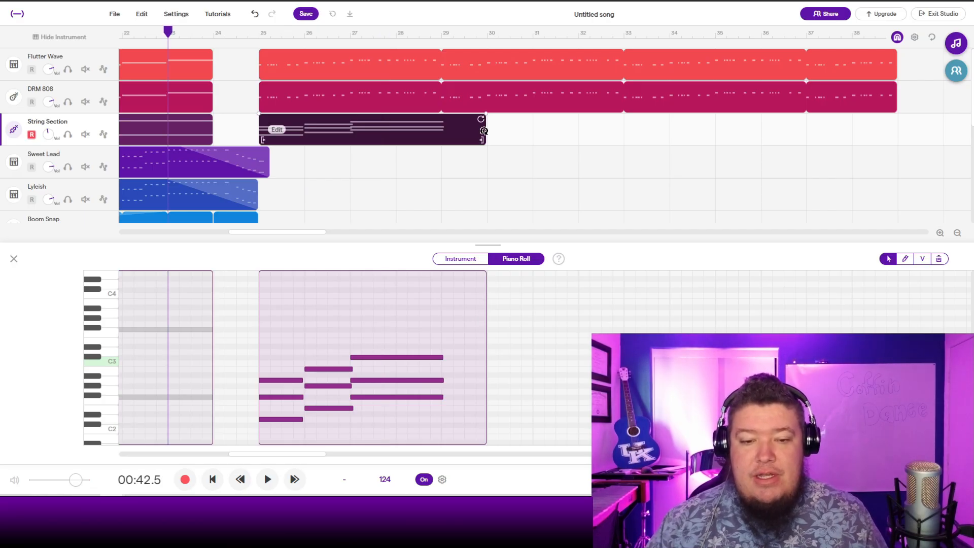
Trim the String Section region to end at bar 29 and play the arrangement from just before bar 25
{"action": "left_click_drag", "start_coordinate": [484, 131], "coordinate": [440, 131]}
{"action": "left_click", "coordinate": [247, 33]}
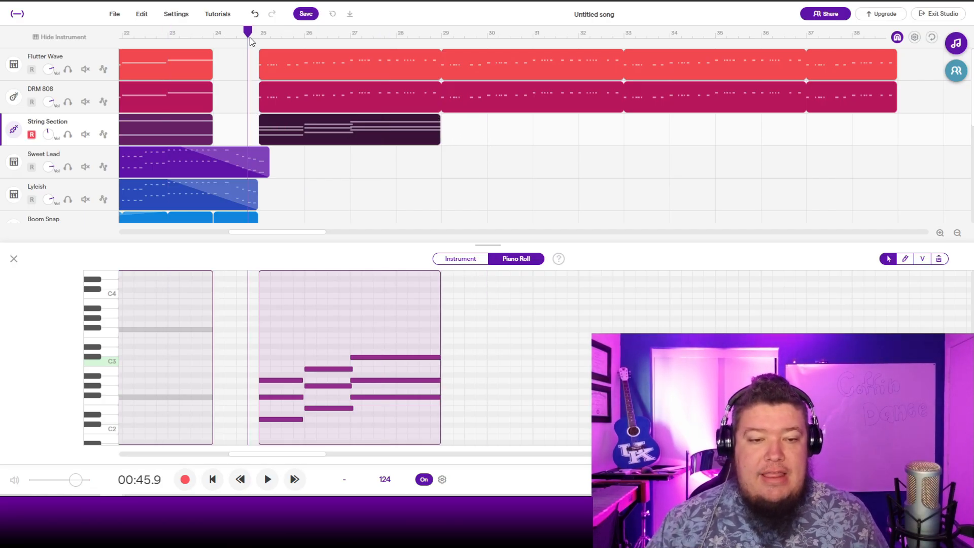
{"action": "key", "text": "space"}
{"action": "left_click", "coordinate": [16, 259]}
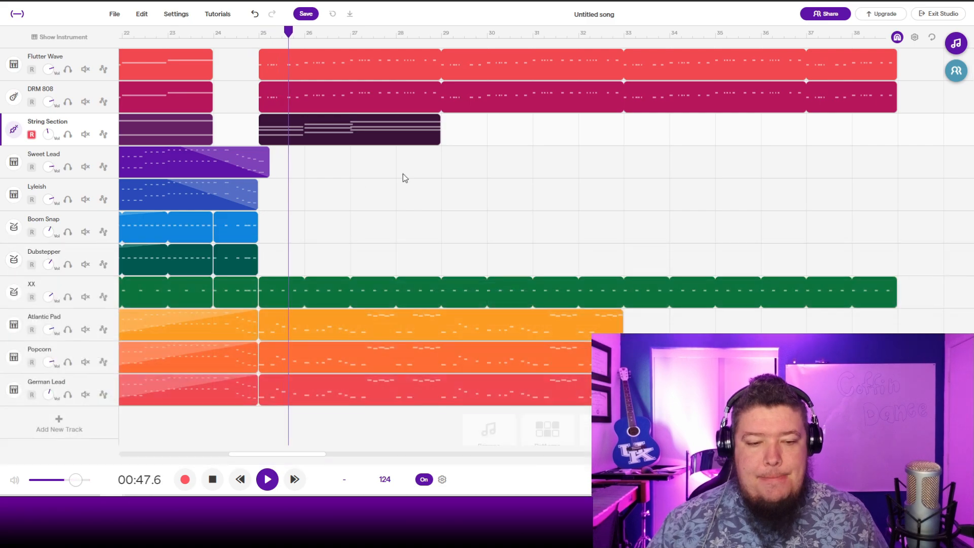
{"action": "scroll", "coordinate": [522, 216], "scroll_direction": "down", "scroll_amount": 2}
{"action": "scroll", "coordinate": [500, 202], "scroll_direction": "down", "scroll_amount": 1}
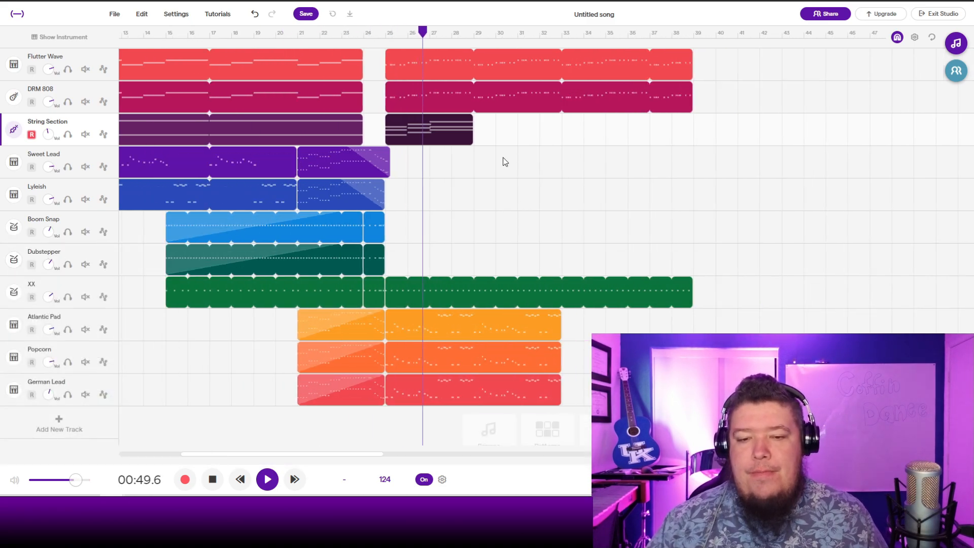
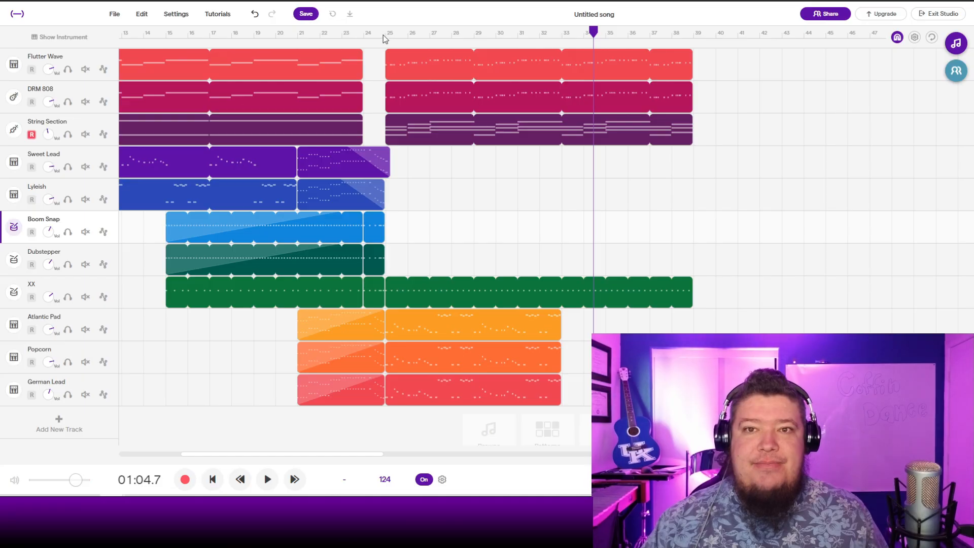
Create a one-bar region at bar 29 on the Boom Snap track and add snare hits on beats 2 and 4
{"action": "left_click", "coordinate": [474, 32]}
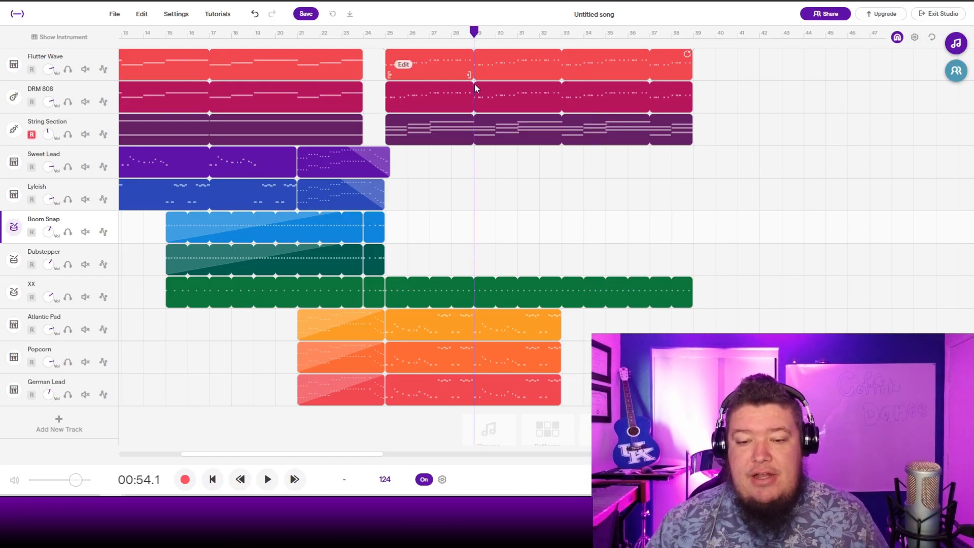
{"action": "right_click", "coordinate": [483, 228]}
{"action": "left_click", "coordinate": [539, 459]}
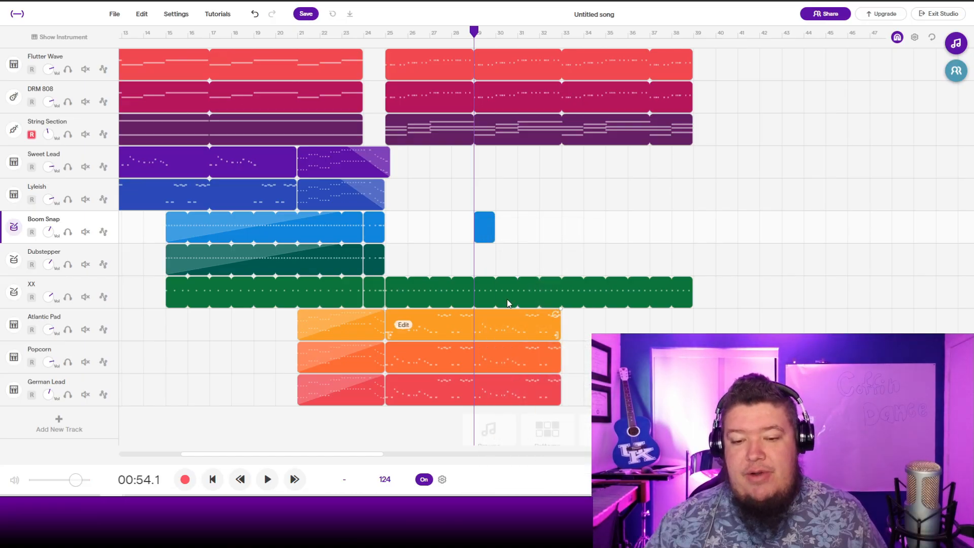
{"action": "double_click", "coordinate": [486, 233]}
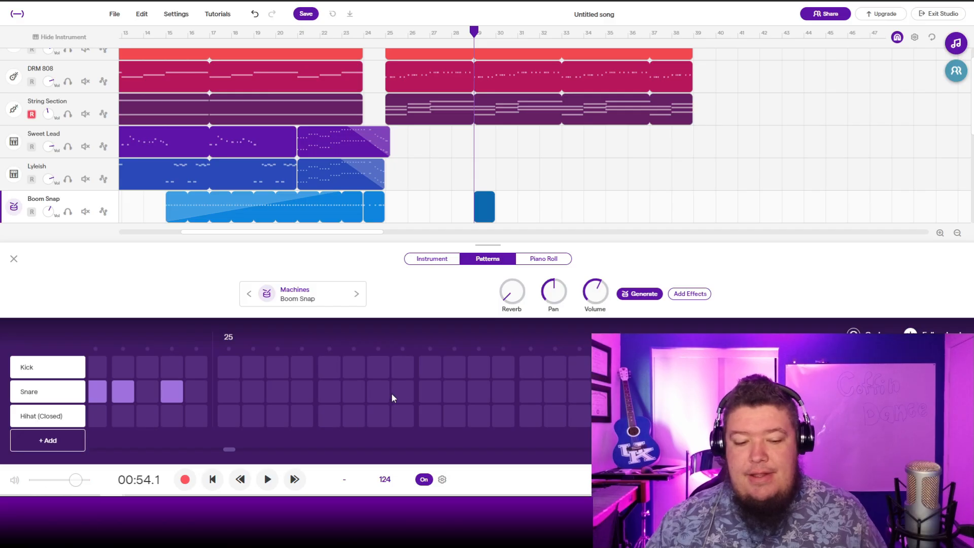
{"action": "scroll", "coordinate": [401, 390], "scroll_direction": "right", "scroll_amount": 4}
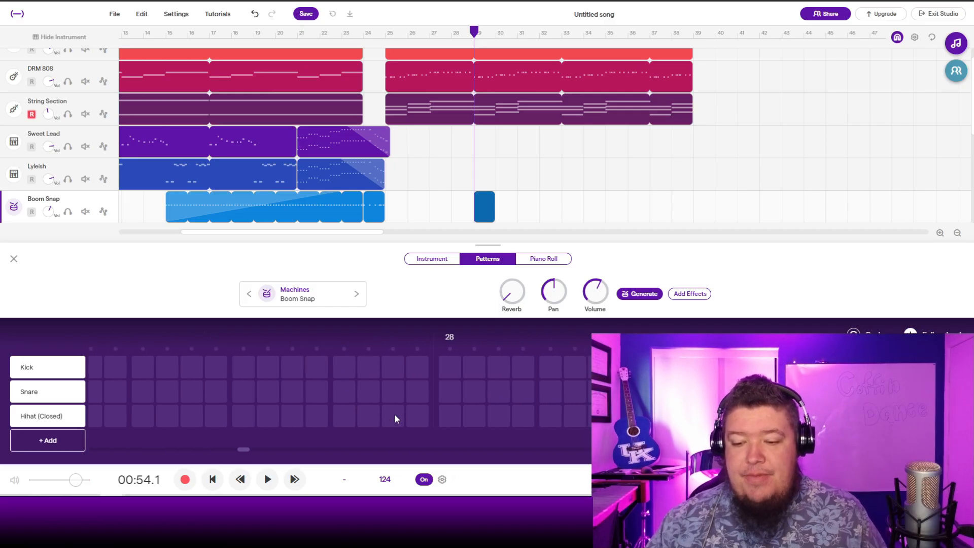
{"action": "scroll", "coordinate": [394, 413], "scroll_direction": "right", "scroll_amount": 3}
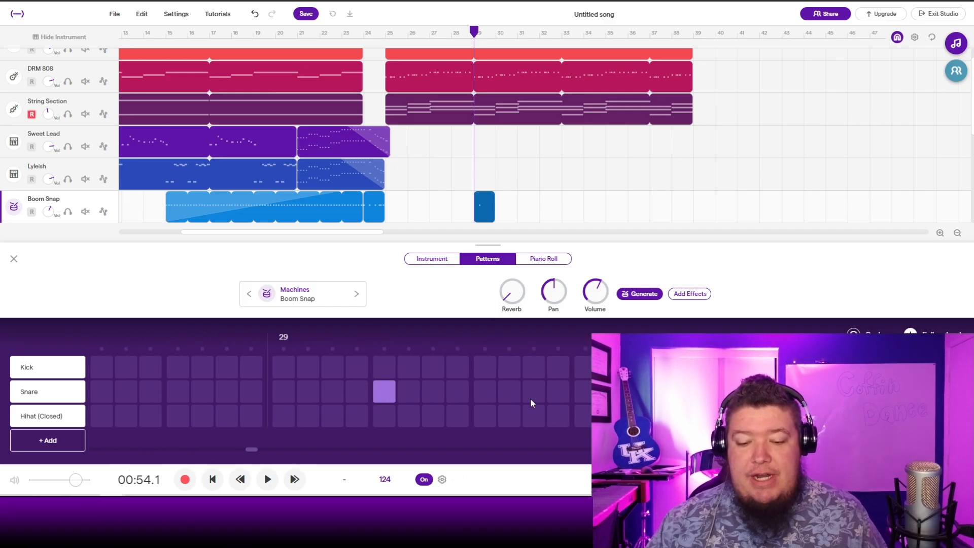
{"action": "left_click", "coordinate": [584, 391]}
Loop the Boom Snap snare region from bar 29 to bar 37 and copy it onto the Dubstepper track at bar 29
{"action": "scroll", "coordinate": [552, 219], "scroll_direction": "down", "scroll_amount": 2}
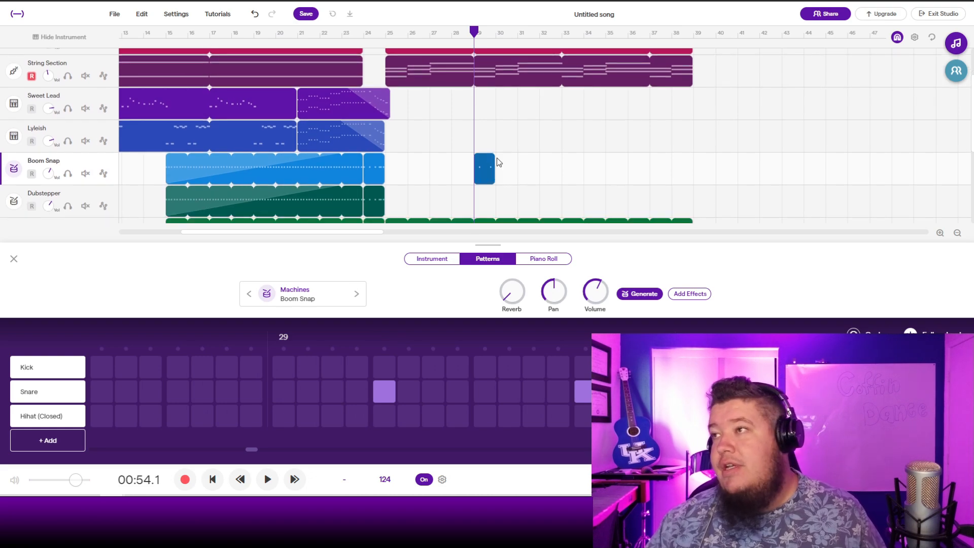
{"action": "left_click_drag", "start_coordinate": [497, 157], "coordinate": [621, 184]}
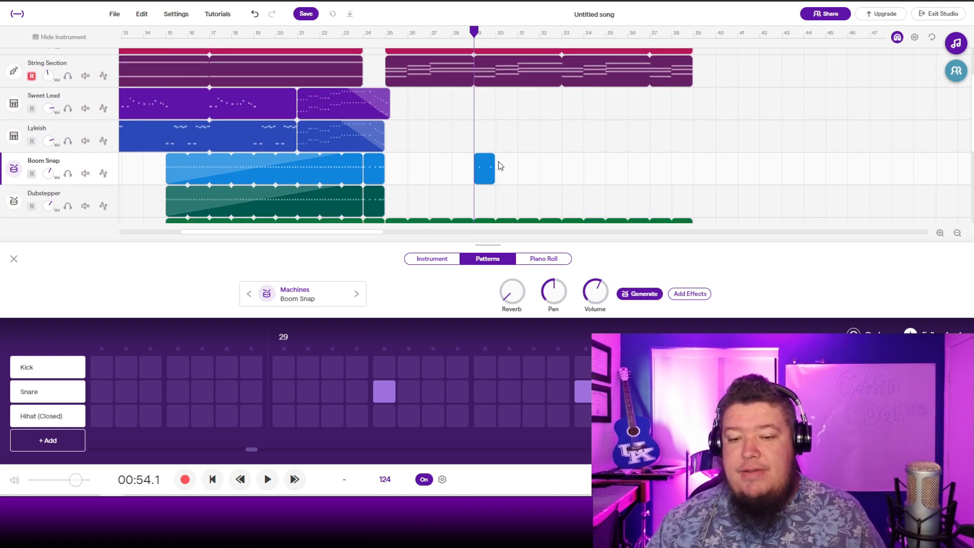
{"action": "left_click_drag", "start_coordinate": [506, 158], "coordinate": [649, 158]}
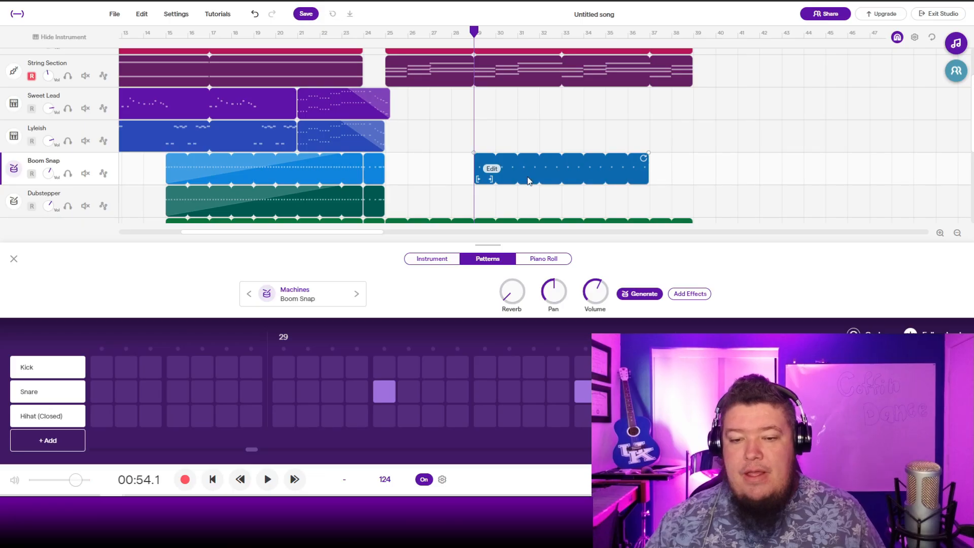
{"action": "left_click", "coordinate": [83, 196]}
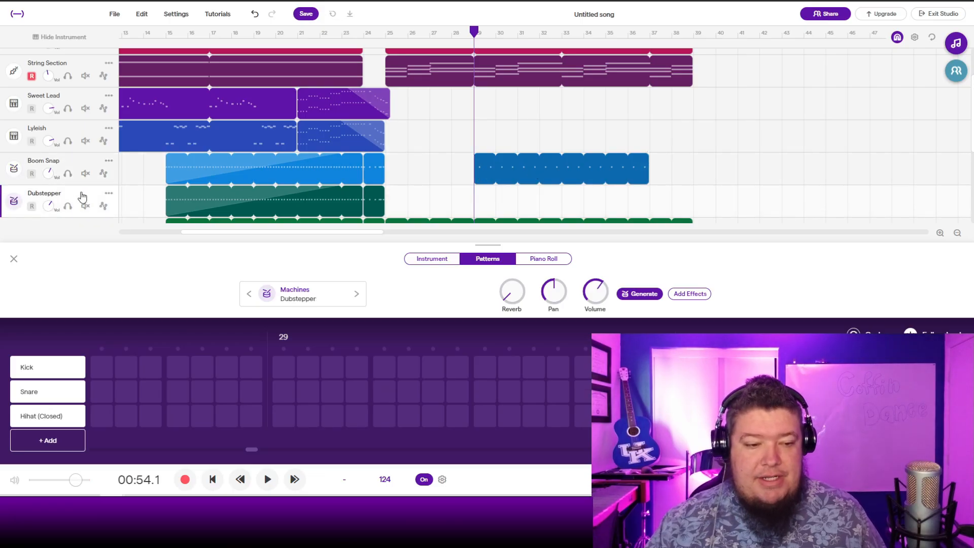
{"action": "key", "text": "ctrl+v"}
Play the layered snares from around bar 29 while lowering Boom Snap's volume and adding reverb to the Dubstepper and Boom Snap tracks
{"action": "left_click", "coordinate": [462, 36]}
{"action": "key", "text": "space"}
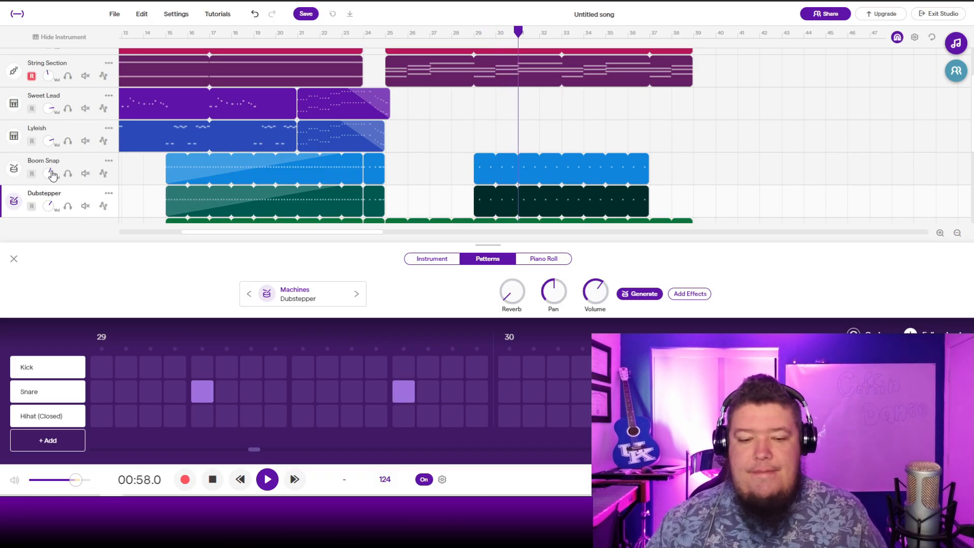
{"action": "key", "text": "space"}
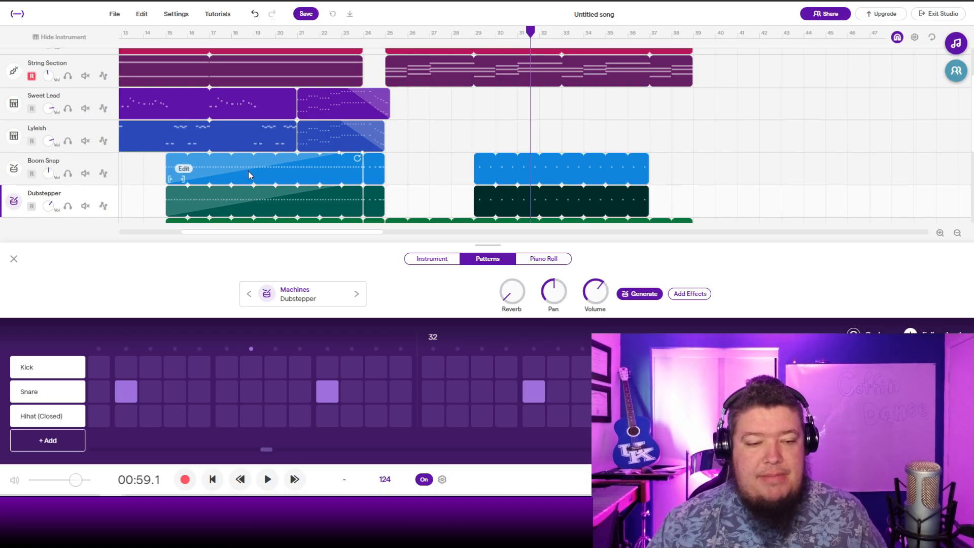
{"action": "left_click", "coordinate": [475, 34]}
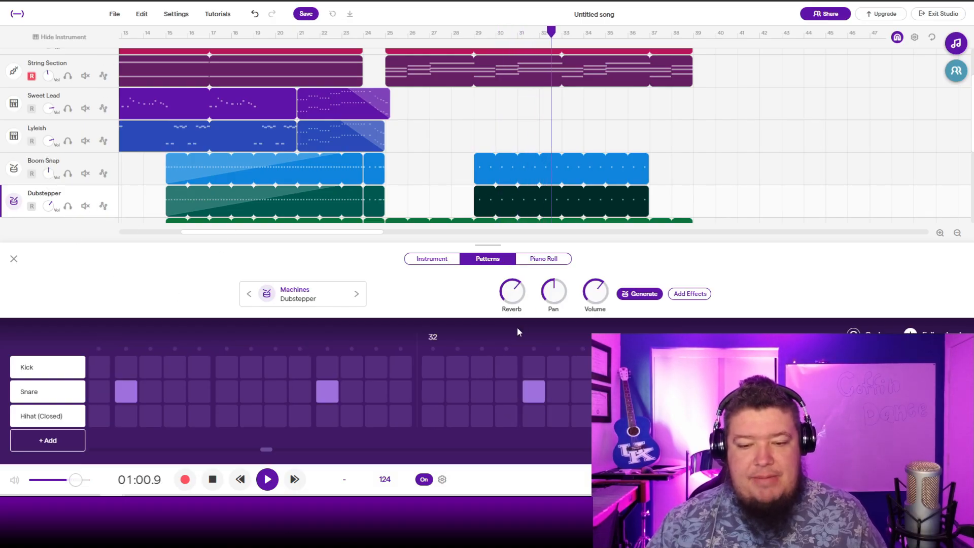
{"action": "left_click", "coordinate": [86, 167]}
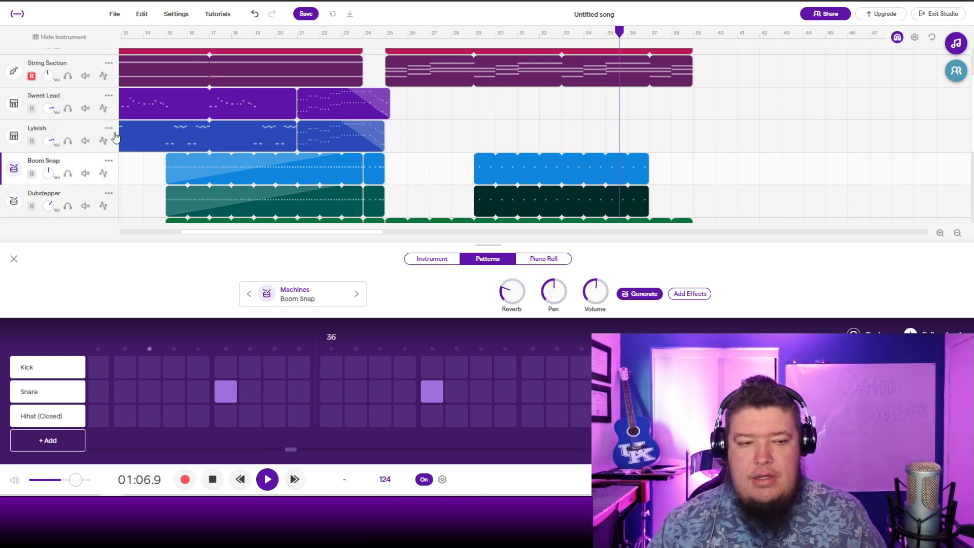
{"action": "key", "text": "space"}
Extend the loops of the Atlantic Pad, Popcorn and German Lead melody regions together to bar 37
{"action": "scroll", "coordinate": [710, 142], "scroll_direction": "down", "scroll_amount": 1}
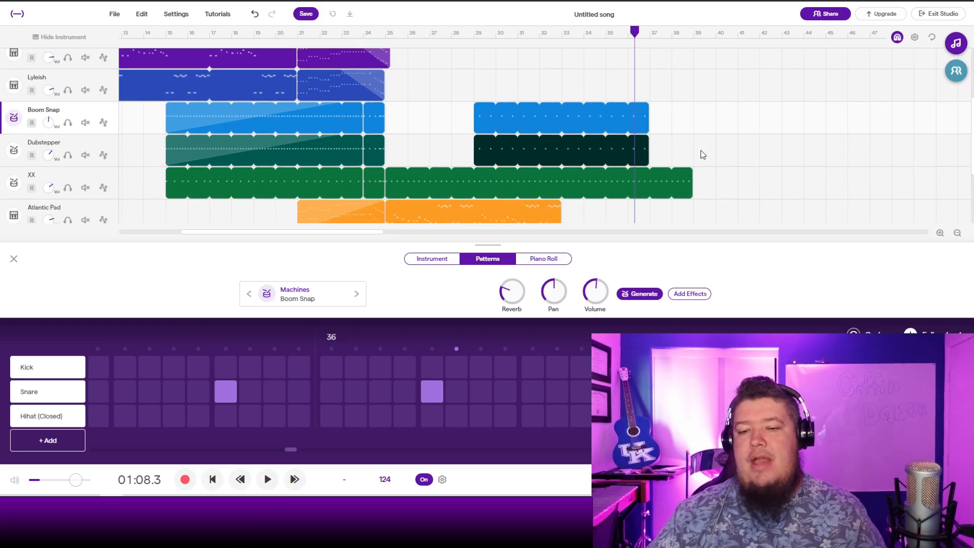
{"action": "scroll", "coordinate": [702, 155], "scroll_direction": "down", "scroll_amount": 3}
{"action": "scroll", "coordinate": [532, 184], "scroll_direction": "down", "scroll_amount": 3}
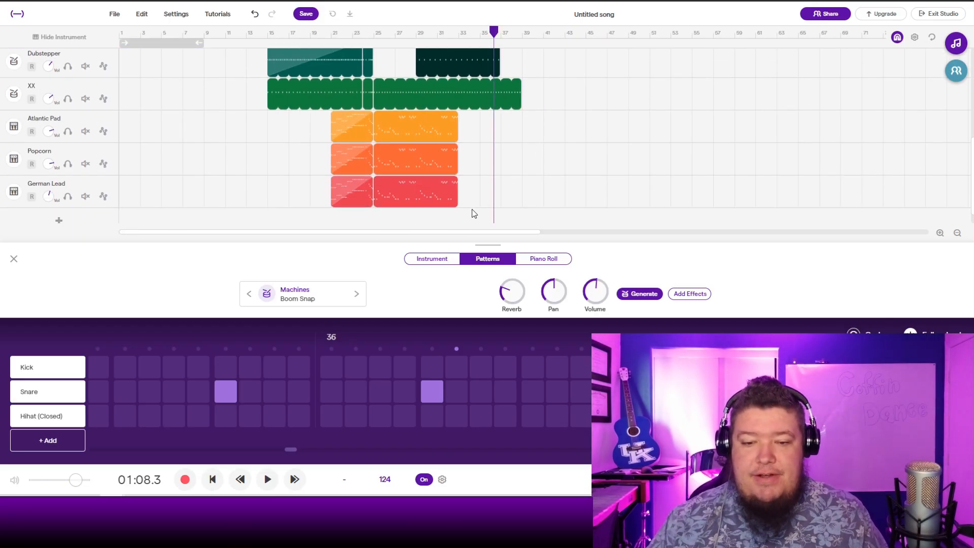
{"action": "left_click", "coordinate": [457, 114]}
{"action": "left_click_drag", "start_coordinate": [458, 116], "coordinate": [495, 122]}
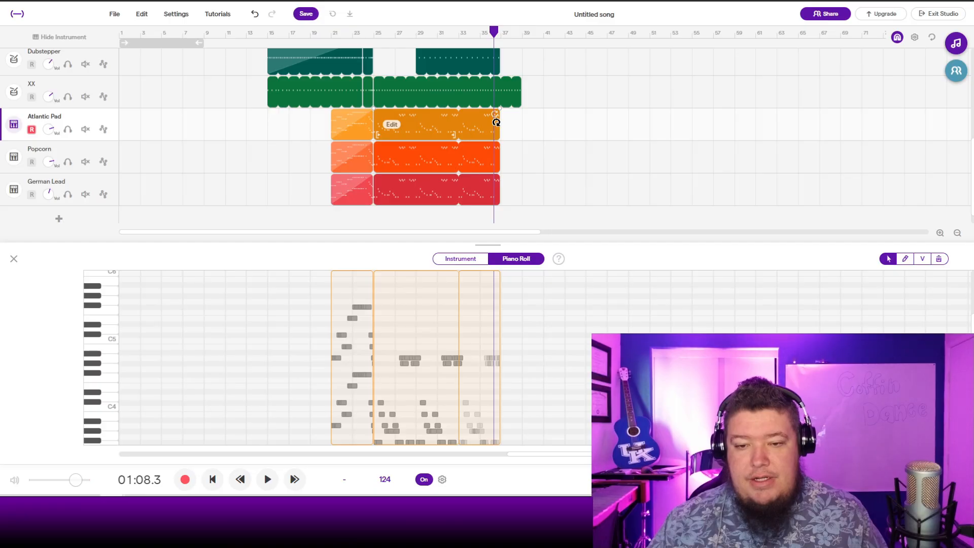
Create a one-bar region at bar 28 on the Dubstepper track with snare hits on beat 4 and the following eighth note
{"action": "scroll", "coordinate": [502, 142], "scroll_direction": "up", "scroll_amount": 1}
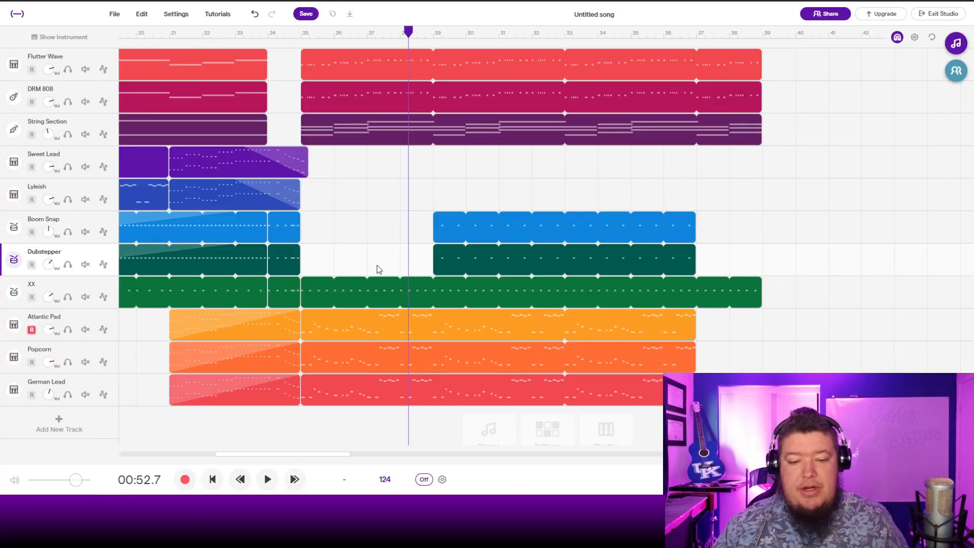
{"action": "right_click", "coordinate": [413, 266]}
{"action": "left_click", "coordinate": [452, 457]}
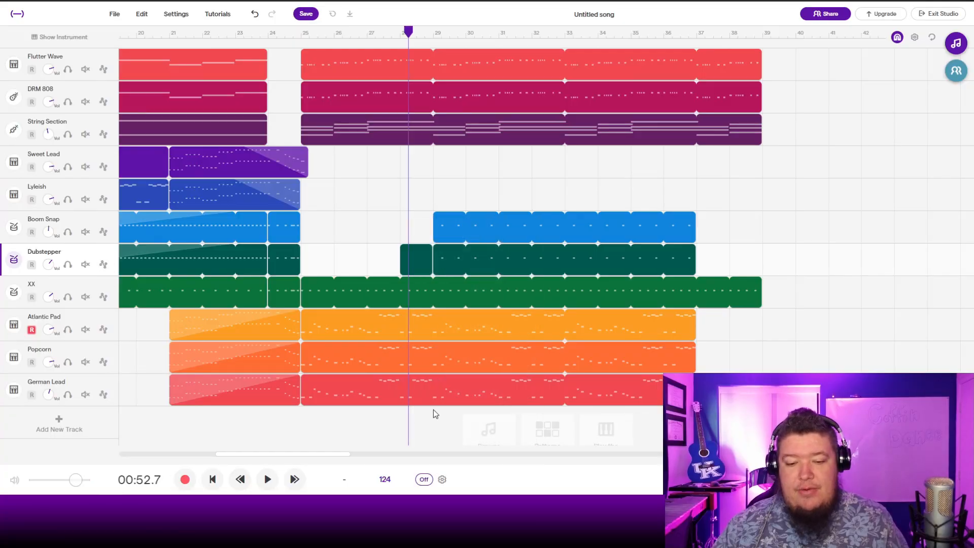
{"action": "right_click", "coordinate": [419, 258]}
{"action": "left_click", "coordinate": [418, 259]}
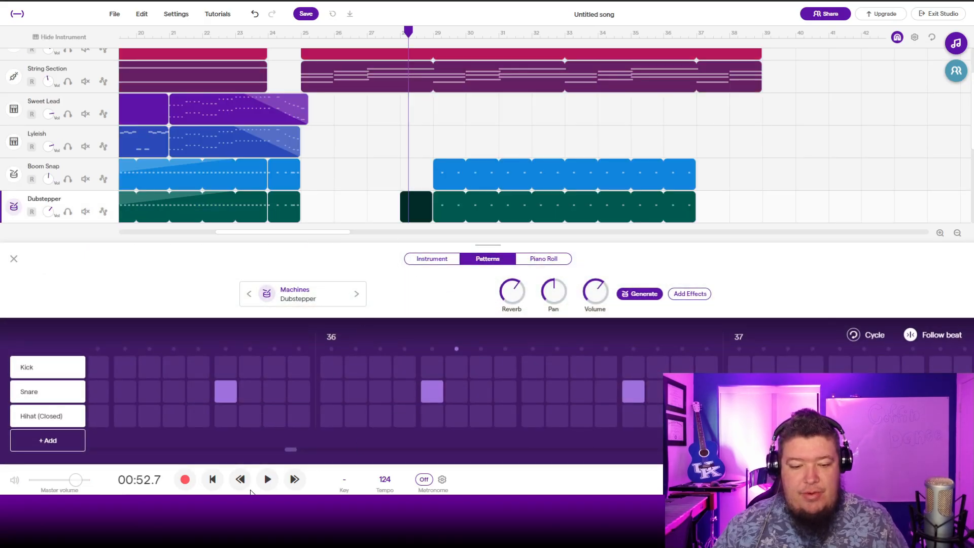
{"action": "scroll", "coordinate": [282, 418], "scroll_direction": "left", "scroll_amount": 5}
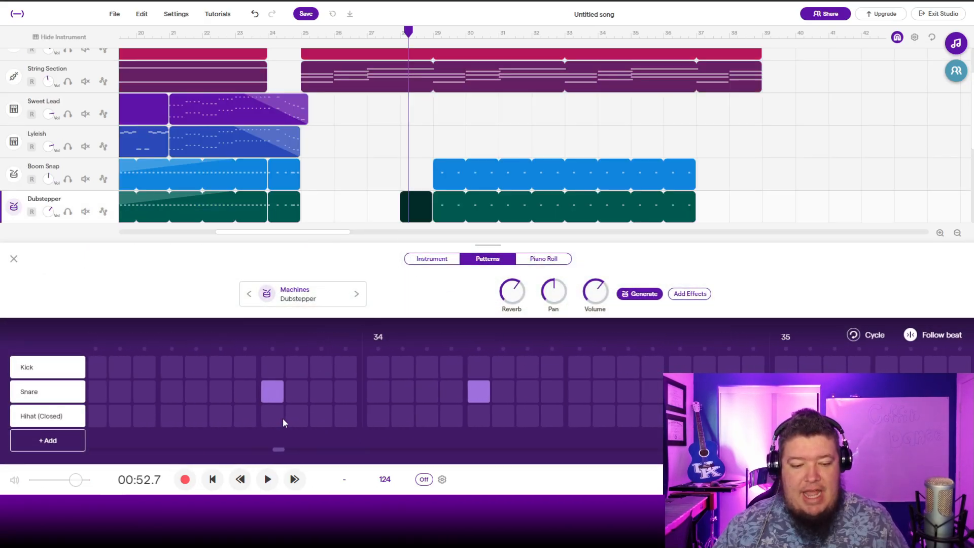
{"action": "scroll", "coordinate": [282, 418], "scroll_direction": "left", "scroll_amount": 5}
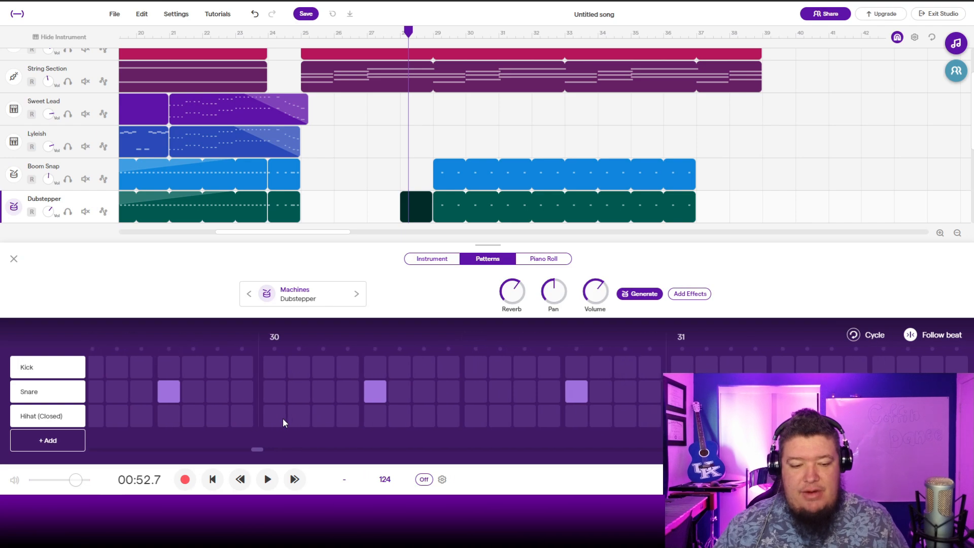
{"action": "scroll", "coordinate": [282, 422], "scroll_direction": "left", "scroll_amount": 2}
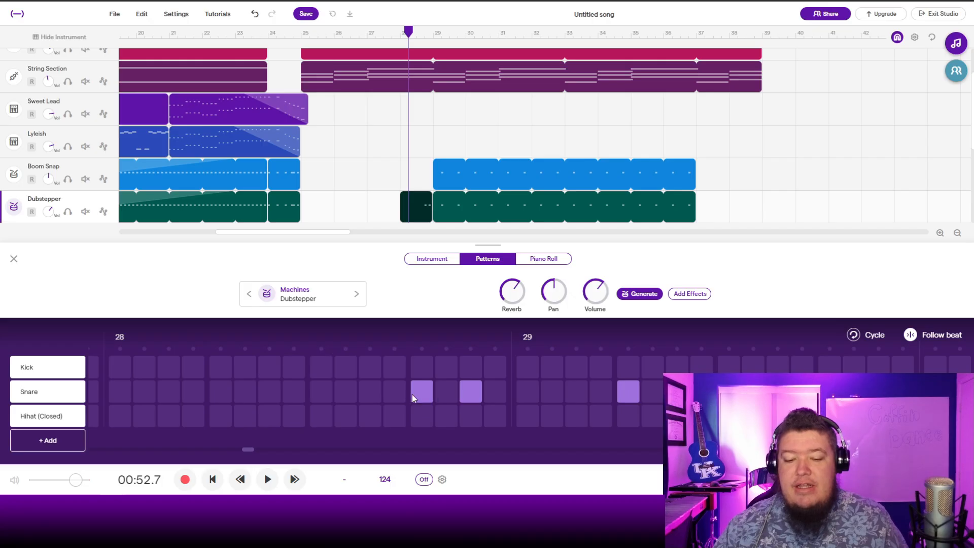
Play the arrangement from around bar 28 to check the snare pickup into bar 29
{"action": "key", "text": "space"}
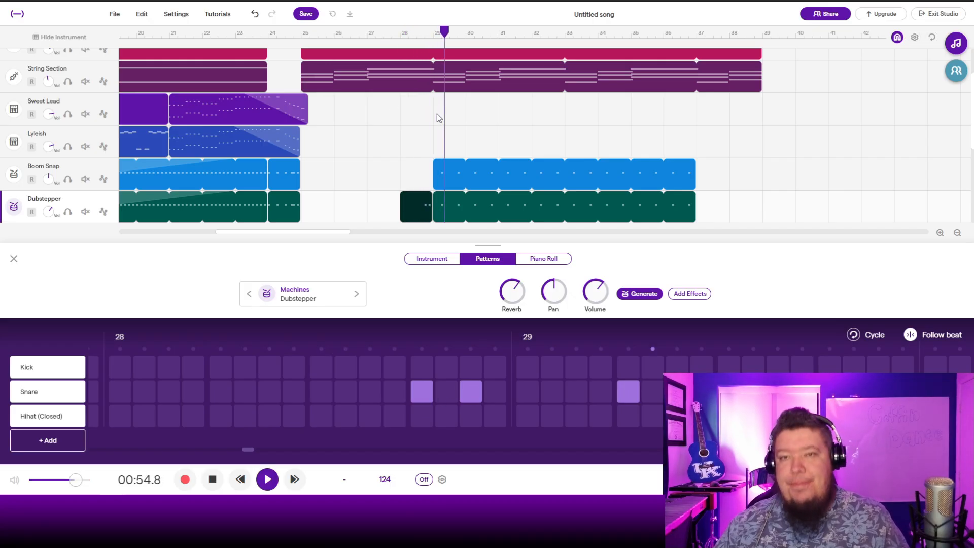
{"action": "key", "text": "space"}
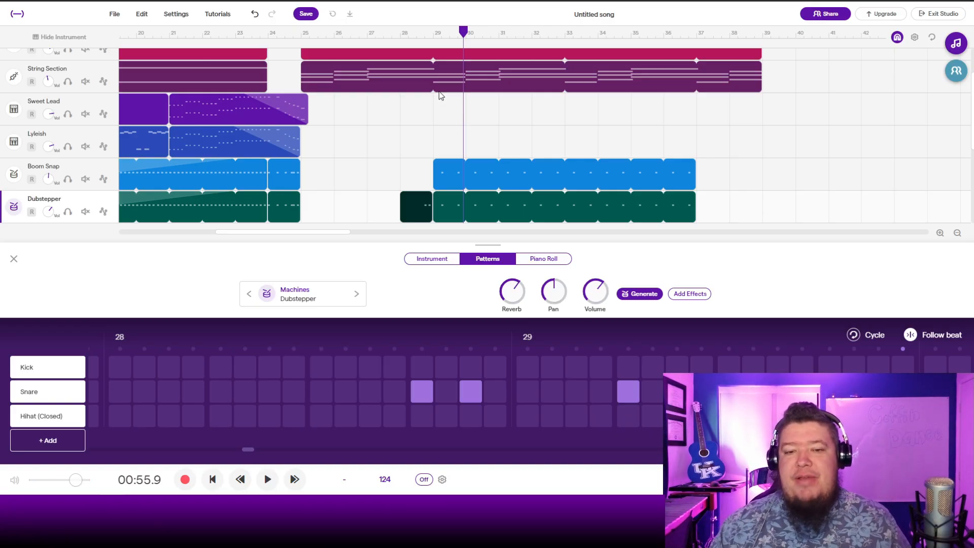
{"action": "left_click", "coordinate": [395, 35]}
{"action": "key", "text": "space"}
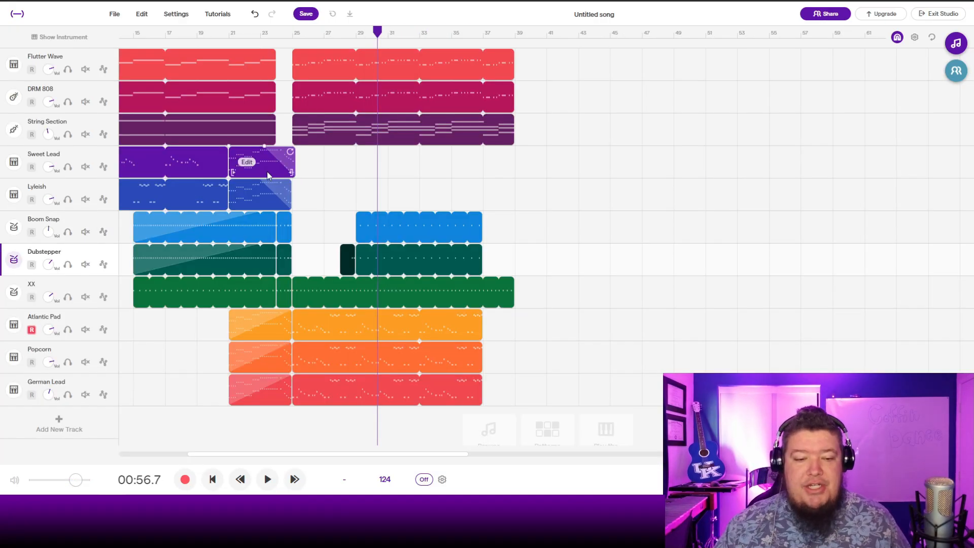
Copy the Sweet Lead region that starts at bar 21 and paste it at bar 37 on the Sweet Lead and Atlantic Pad tracks
{"action": "left_click", "coordinate": [269, 173]}
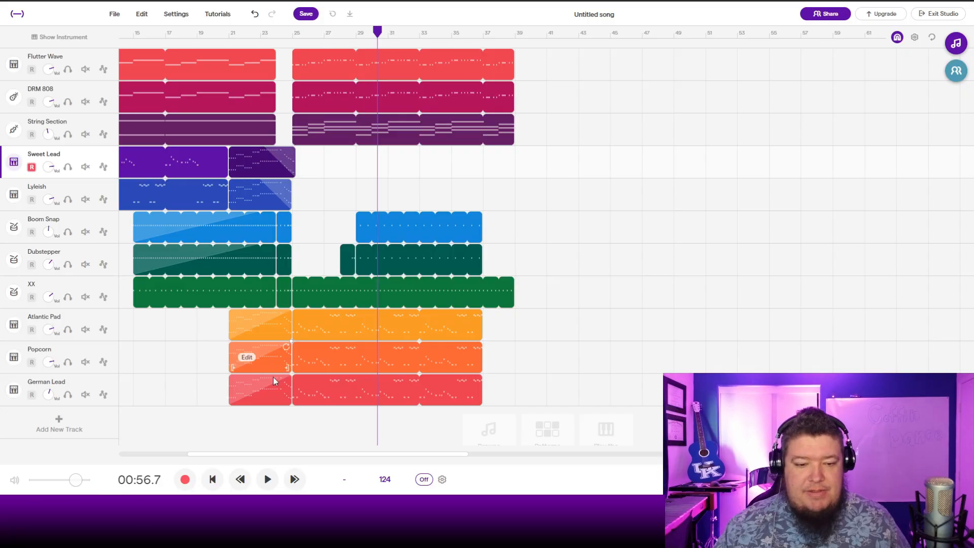
{"action": "left_click", "coordinate": [490, 38]}
{"action": "key", "text": "ctrl+v"}
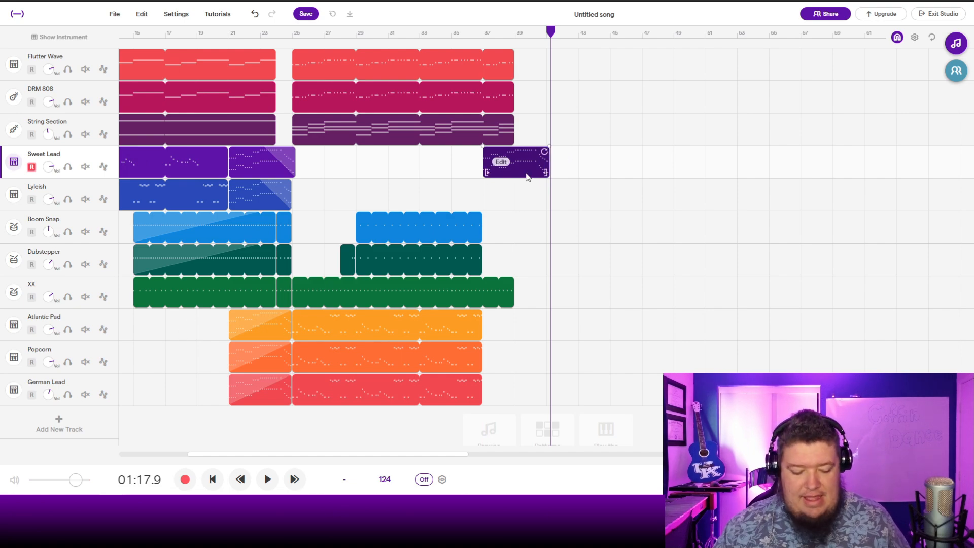
{"action": "left_click", "coordinate": [66, 321]}
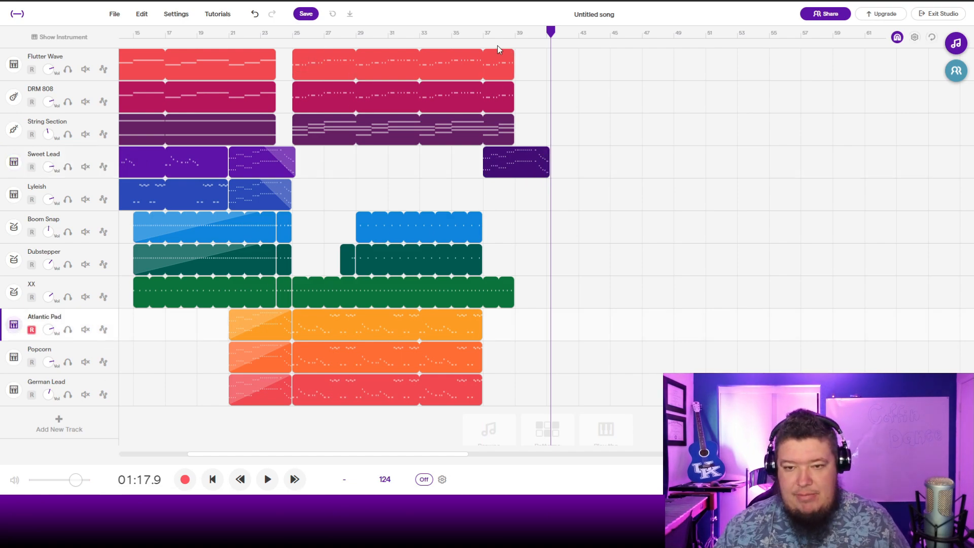
{"action": "left_click", "coordinate": [486, 37]}
{"action": "key", "text": "ctrl+v"}
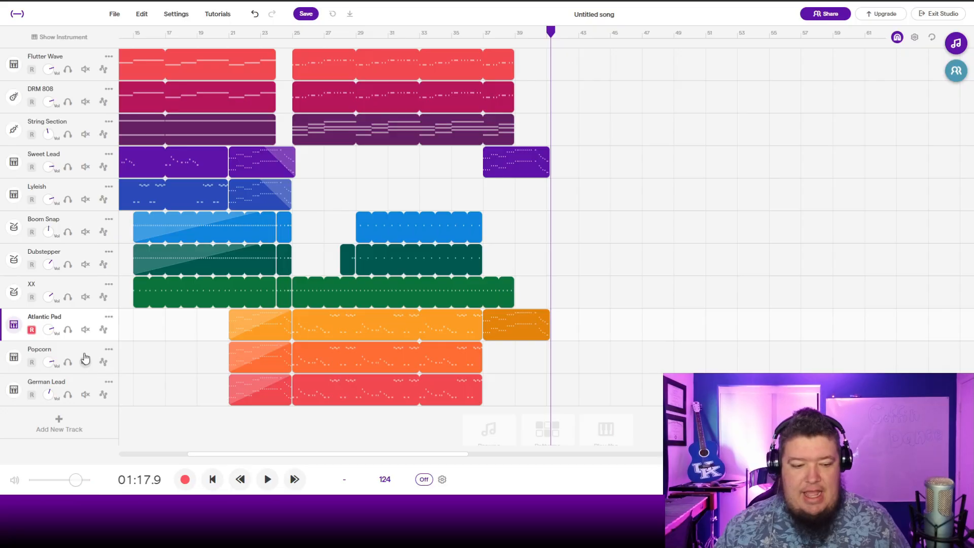
Paste the copied lead melody onto the Popcorn and German Lead tracks and move both copies to start at bar 37
{"action": "left_click", "coordinate": [86, 359]}
{"action": "key", "text": "ctrl+v"}
{"action": "left_click", "coordinate": [74, 386]}
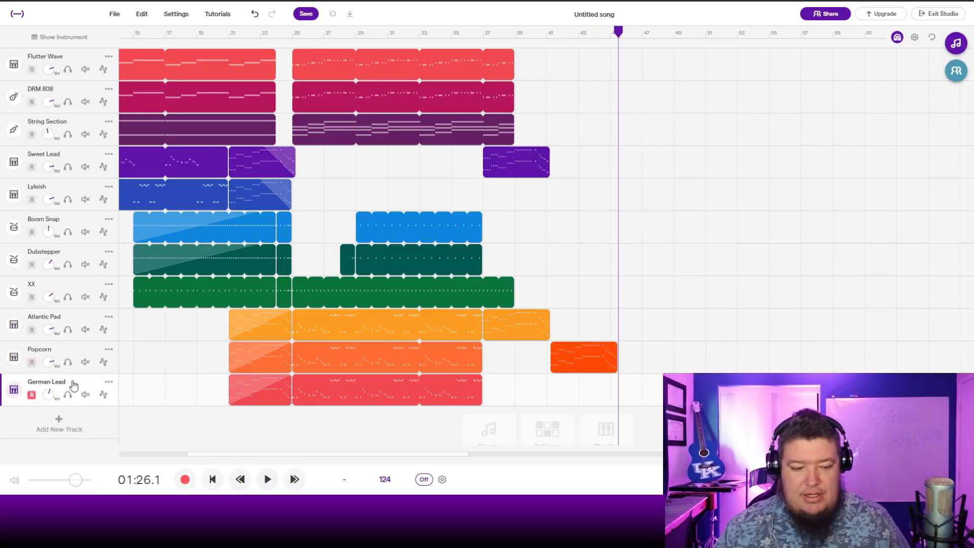
{"action": "key", "text": "ctrl+v"}
{"action": "left_click_drag", "start_coordinate": [589, 361], "coordinate": [522, 362]}
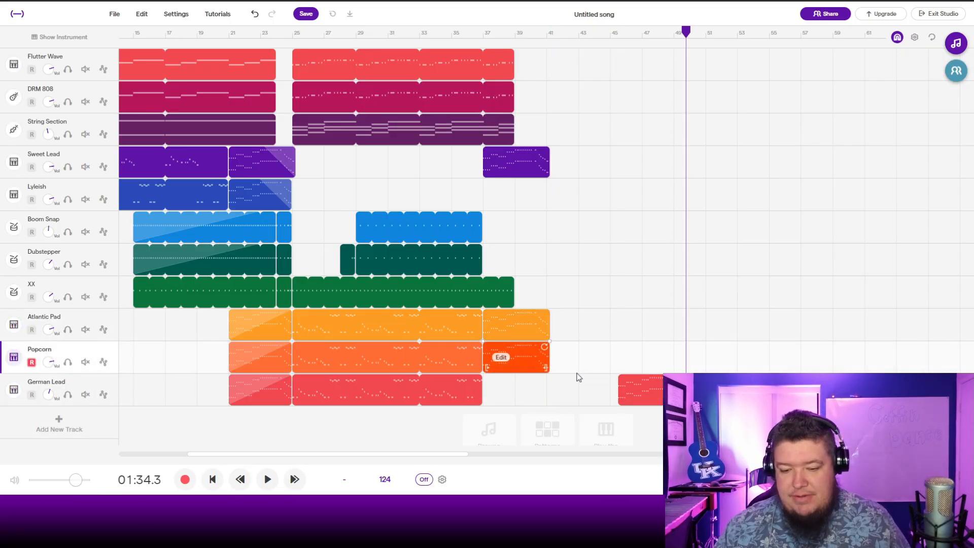
{"action": "left_click_drag", "start_coordinate": [636, 389], "coordinate": [499, 390]}
Play the arrangement from bar 37 to hear the copied lead melody
{"action": "left_click", "coordinate": [578, 33]}
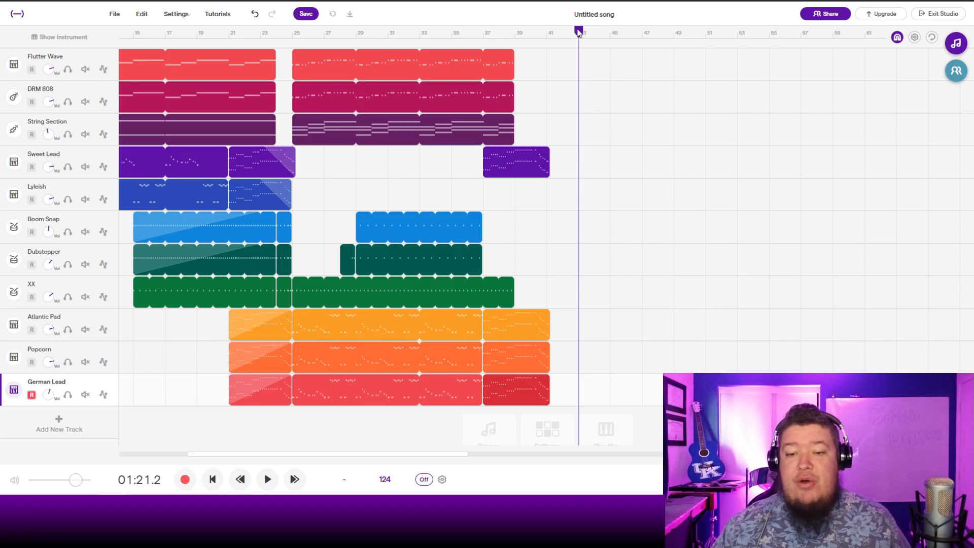
{"action": "left_click_drag", "start_coordinate": [567, 33], "coordinate": [487, 46]}
{"action": "key", "text": "space"}
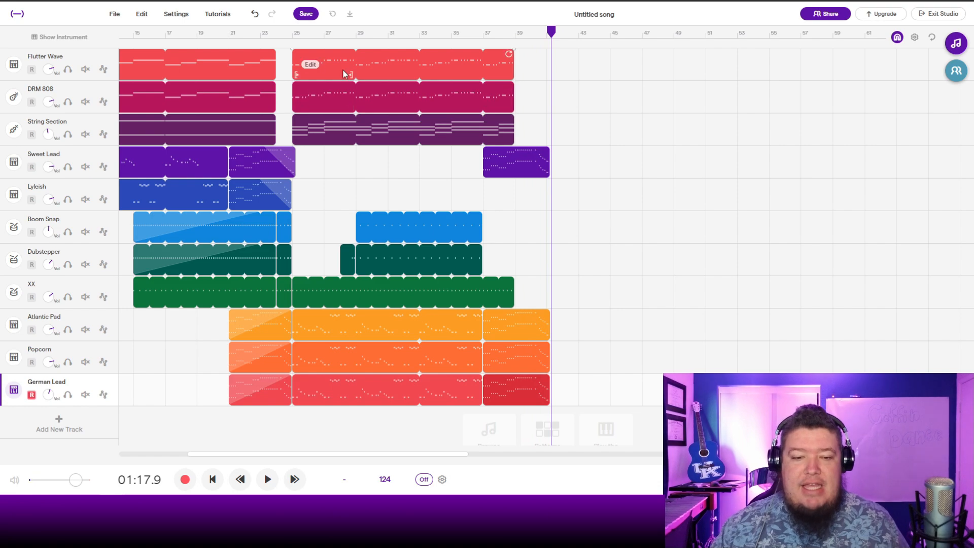
Copy the looped Flutter Wave, DRM 808 and String Section regions that start at bar 25 and paste them at bar 41
{"action": "left_click", "coordinate": [343, 76]}
{"action": "left_click", "coordinate": [333, 126]}
{"action": "left_click", "coordinate": [351, 97]}
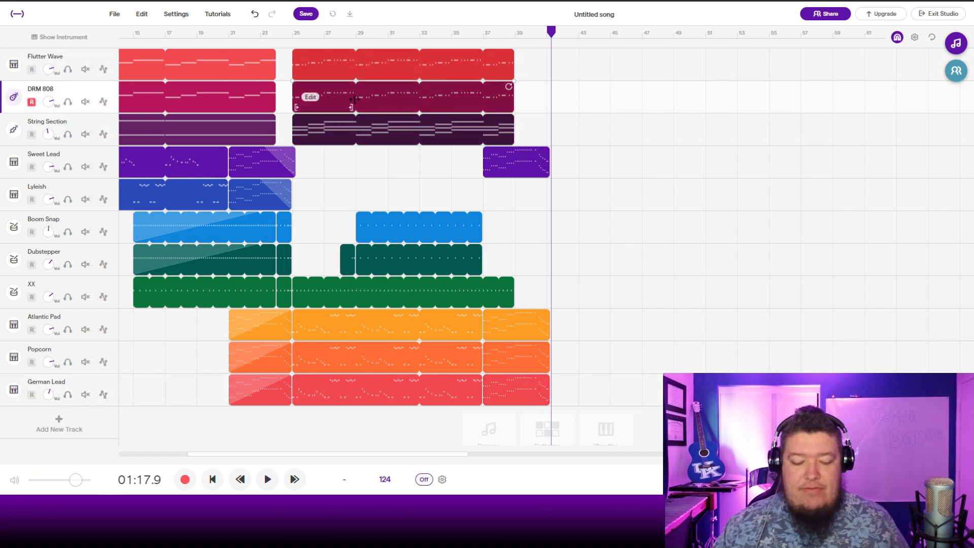
{"action": "left_click", "coordinate": [553, 39]}
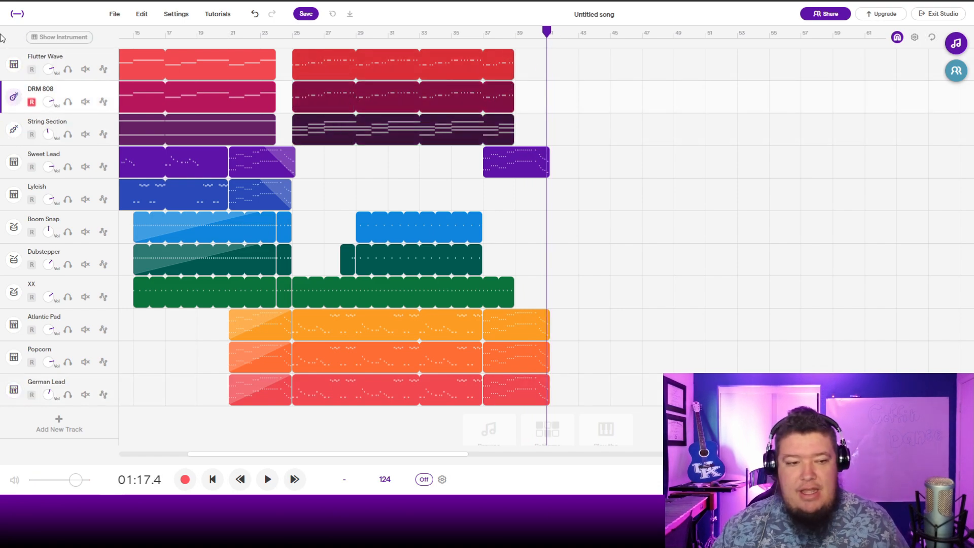
{"action": "left_click", "coordinate": [89, 55]}
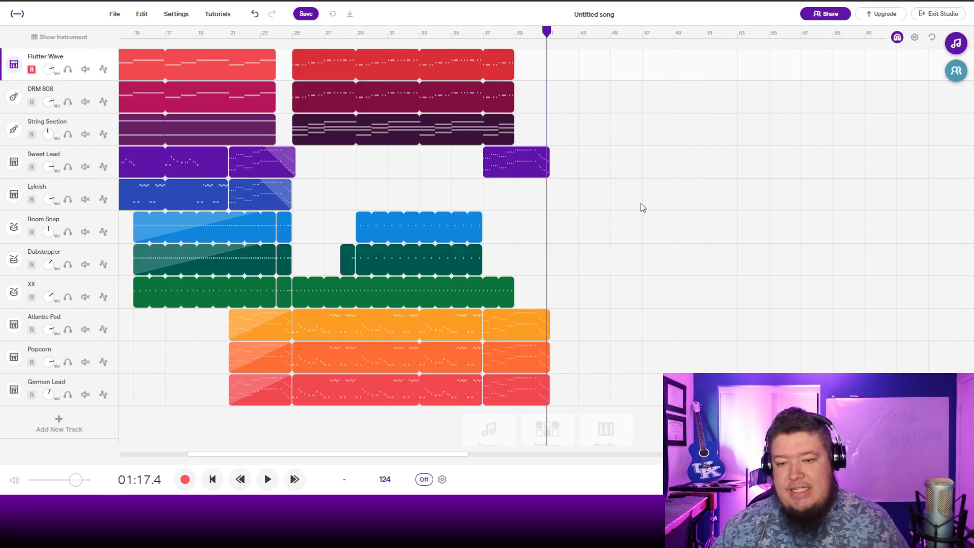
{"action": "key", "text": "ctrl+v"}
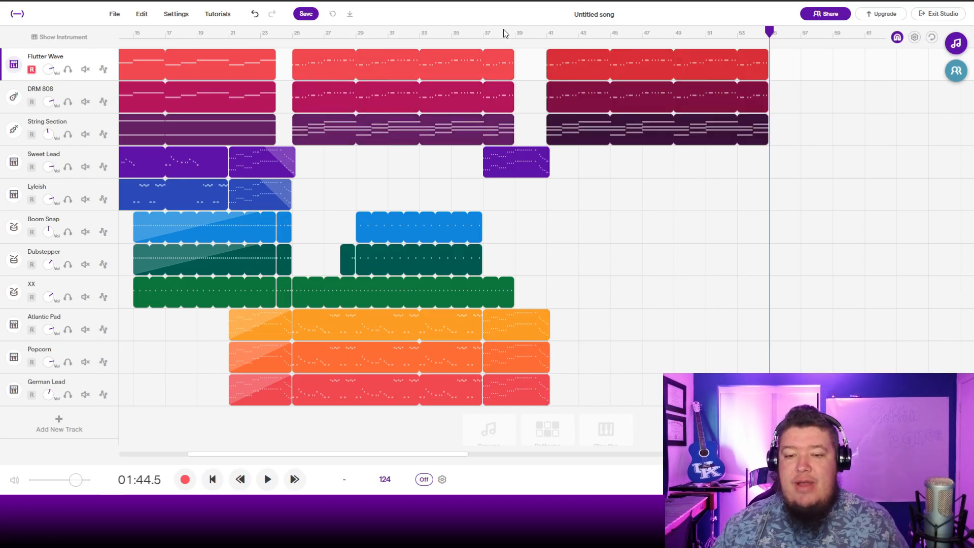
Play the transition into the copied section from around bar 38 and return the playhead to bar 41
{"action": "left_click", "coordinate": [504, 33]}
{"action": "key", "text": "space"}
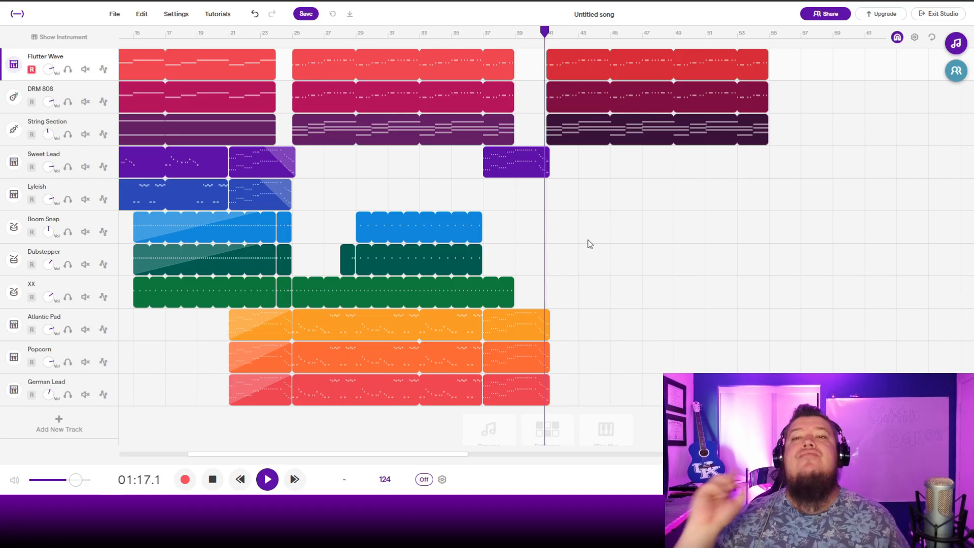
{"action": "key", "text": "space"}
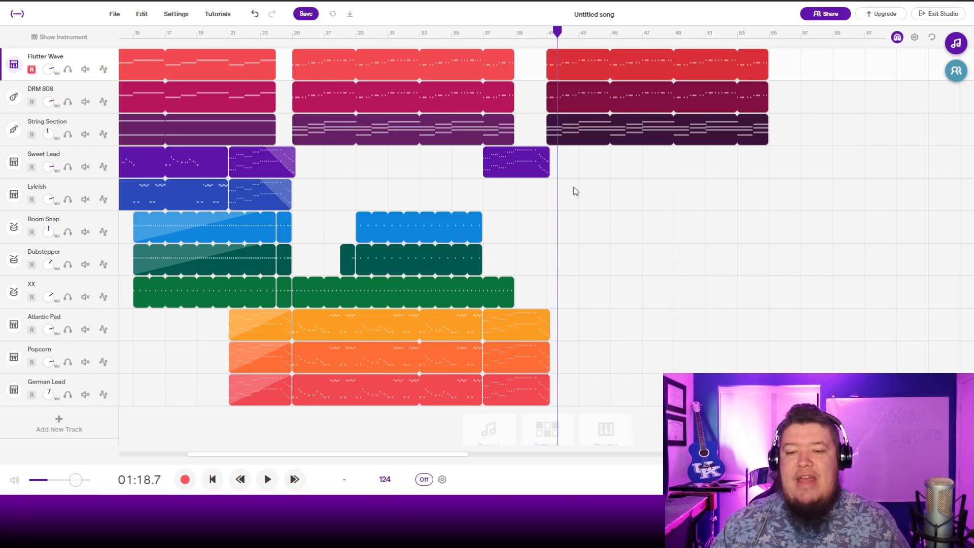
{"action": "left_click", "coordinate": [547, 33]}
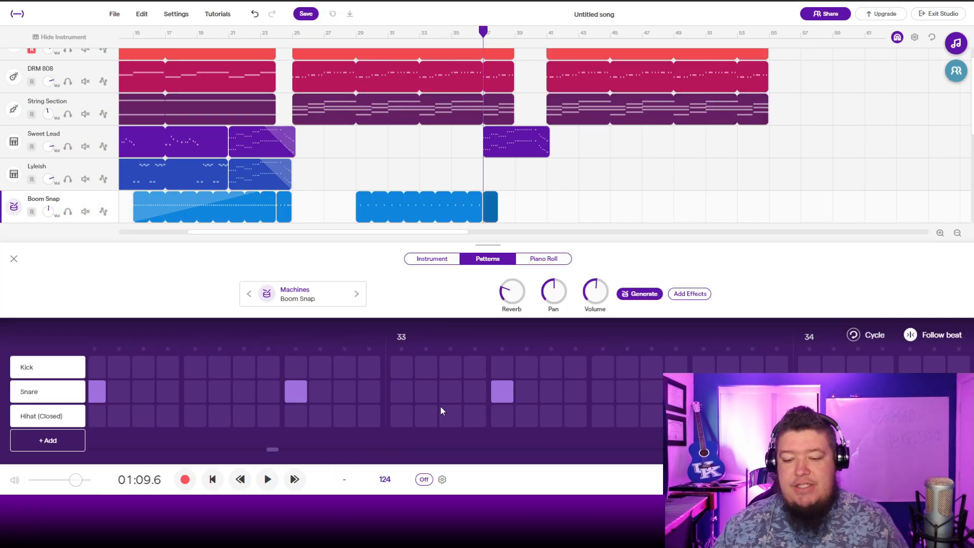
Place Boom Snap snare hits on every second step throughout bars 37 and 38 of the pattern
{"action": "scroll", "coordinate": [440, 407], "scroll_direction": "right", "scroll_amount": 10}
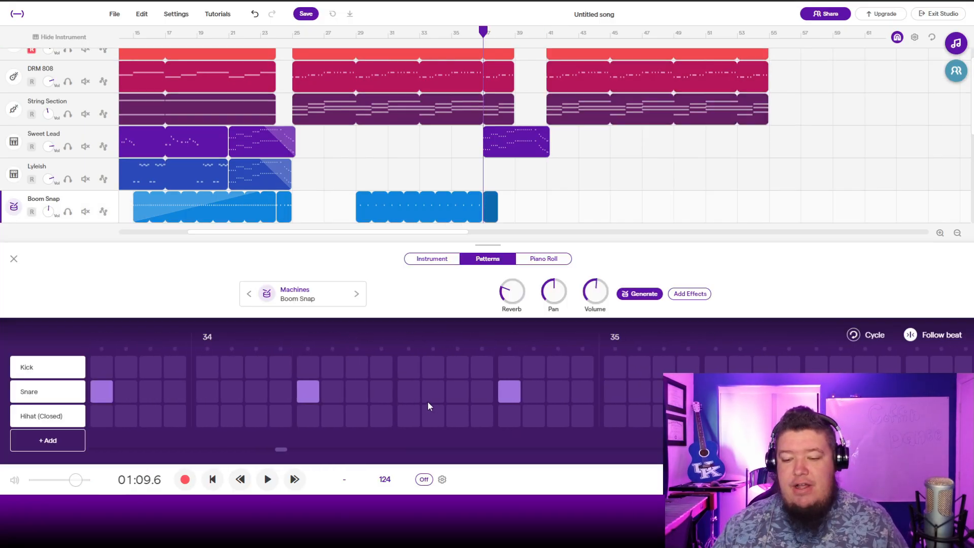
{"action": "scroll", "coordinate": [324, 409], "scroll_direction": "right", "scroll_amount": 2}
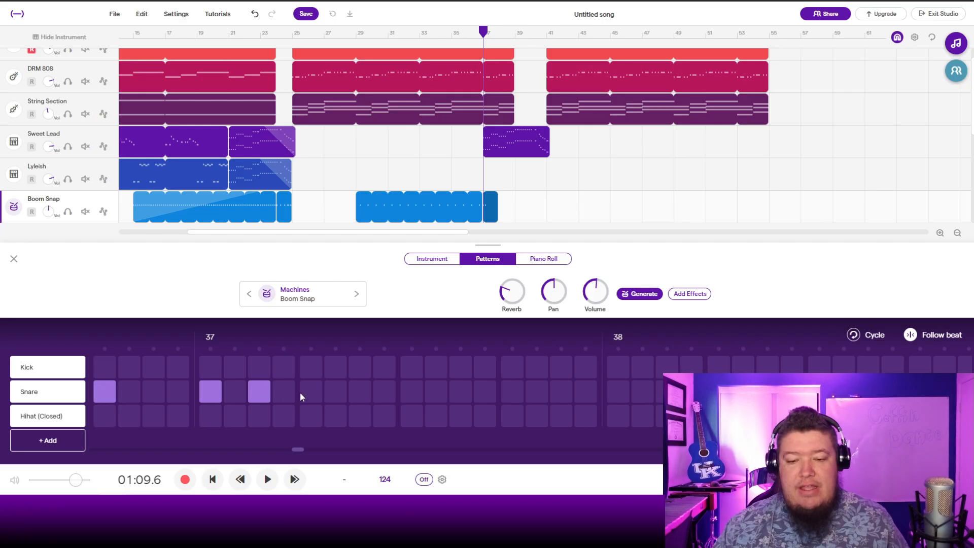
{"action": "left_click", "coordinate": [359, 391]}
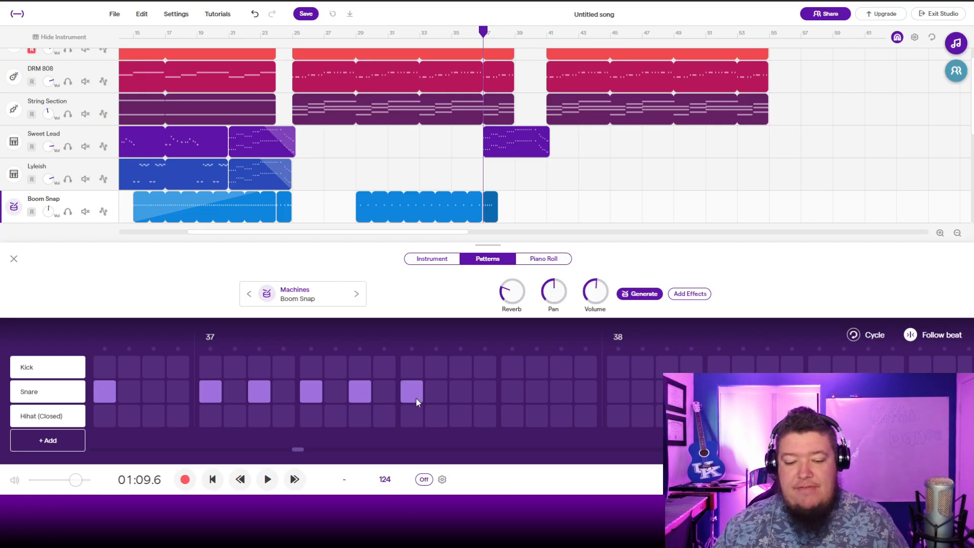
{"action": "left_click", "coordinate": [623, 391]}
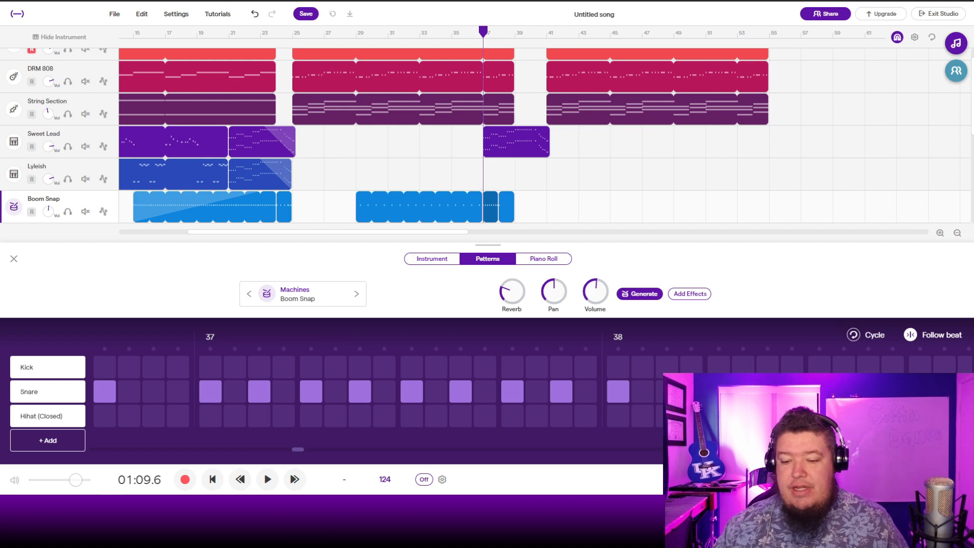
{"action": "left_click", "coordinate": [667, 391]}
{"action": "scroll", "coordinate": [449, 406], "scroll_direction": "right", "scroll_amount": 10}
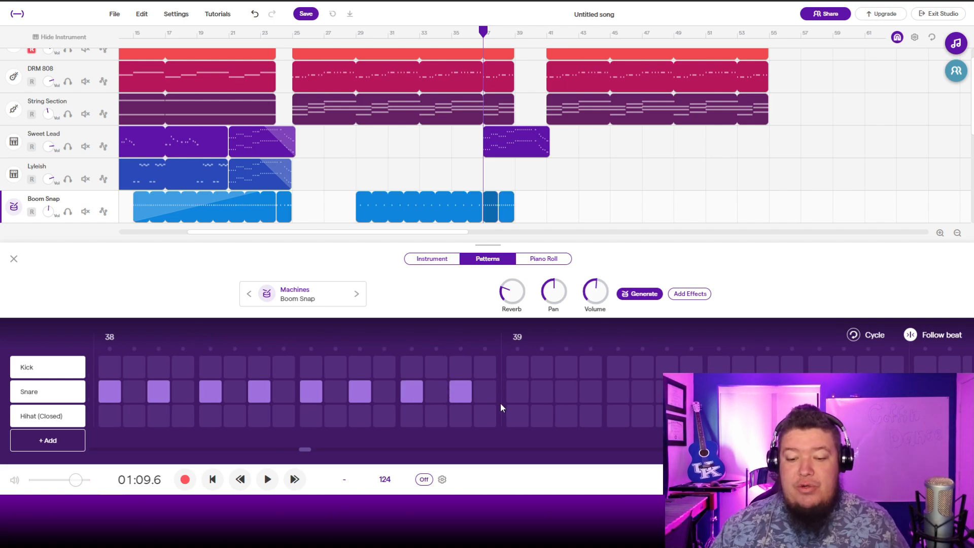
Fill every Boom Snap snare step in bar 39 and the first nine steps of bar 40
{"action": "scroll", "coordinate": [415, 390], "scroll_direction": "right", "scroll_amount": 3}
{"action": "left_click_drag", "start_coordinate": [363, 394], "coordinate": [665, 393]}
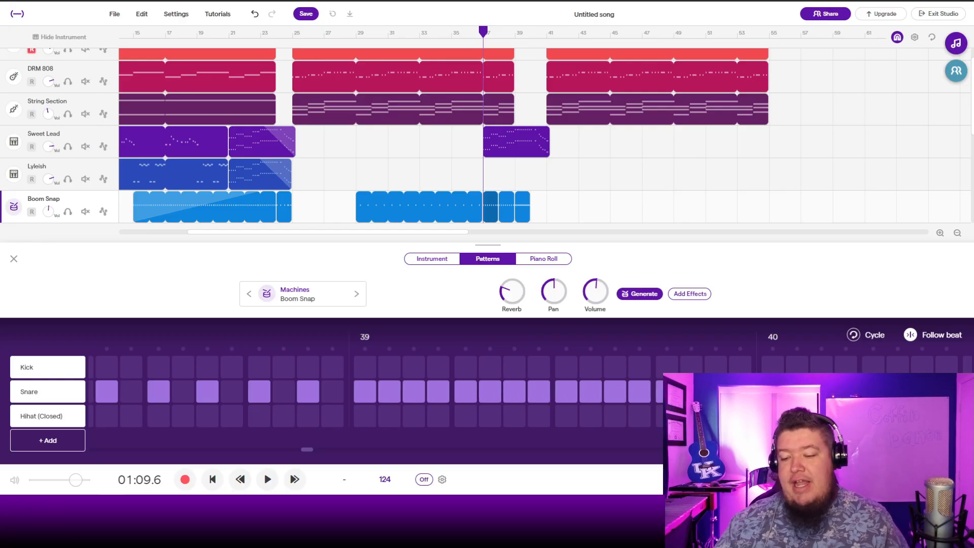
{"action": "scroll", "coordinate": [575, 383], "scroll_direction": "right", "scroll_amount": 7}
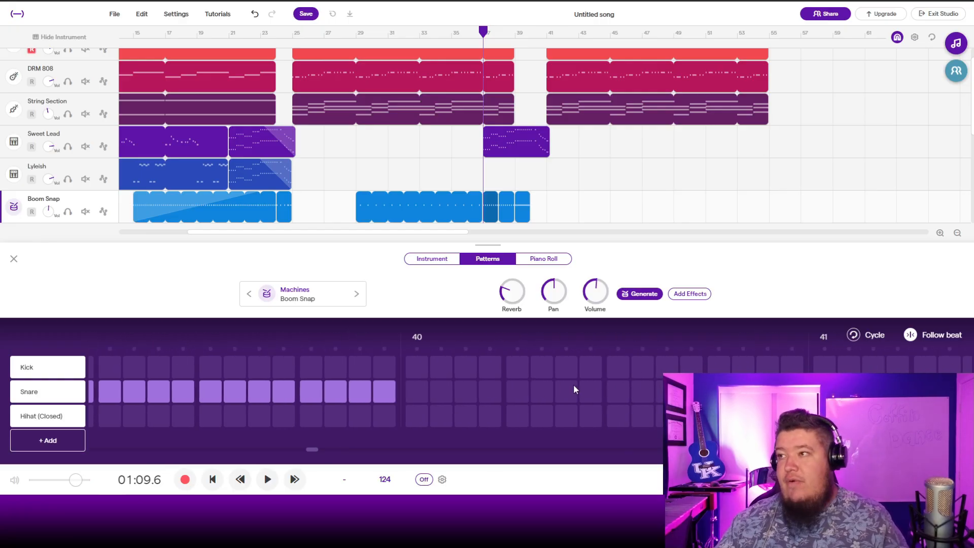
{"action": "left_click_drag", "start_coordinate": [414, 387], "coordinate": [628, 397]}
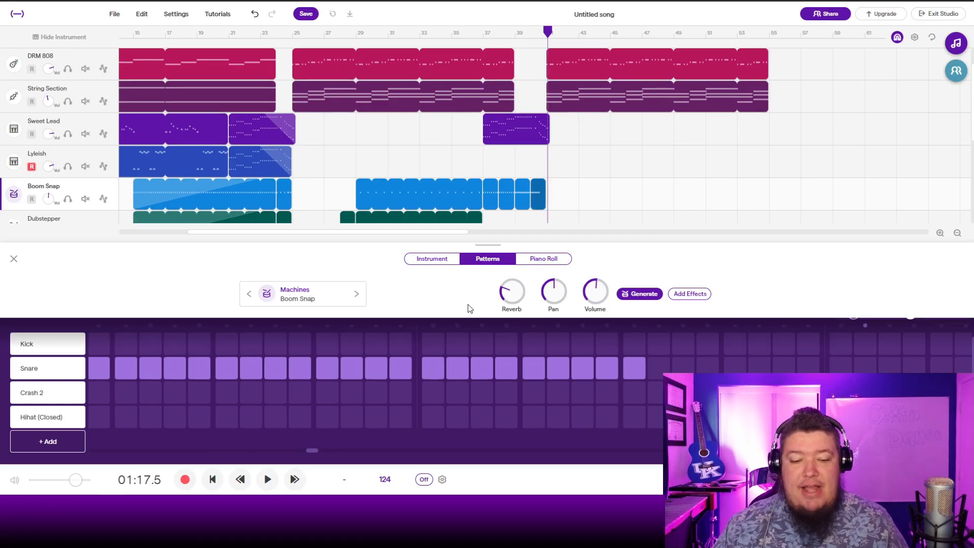
In the Boom Snap piano roll, delete all the bar 40 snare notes except the last one
{"action": "left_click", "coordinate": [543, 259]}
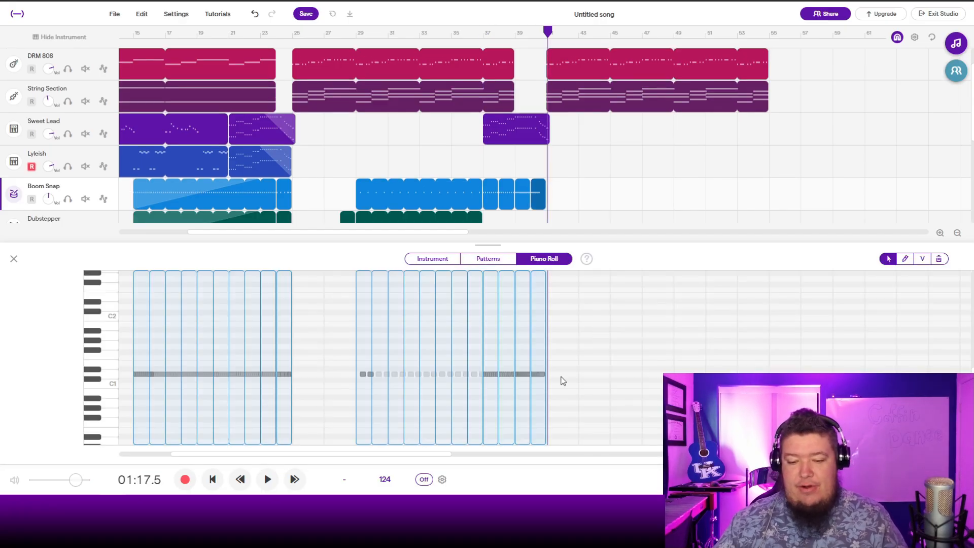
{"action": "scroll", "coordinate": [562, 381], "scroll_direction": "up", "scroll_amount": 6}
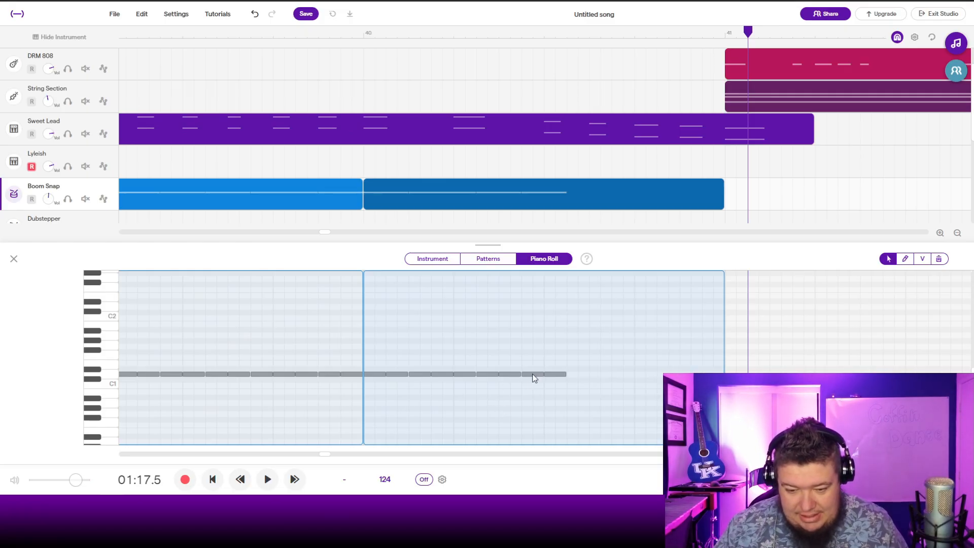
{"action": "left_click_drag", "start_coordinate": [372, 353], "coordinate": [523, 398]}
{"action": "key", "text": "Delete"}
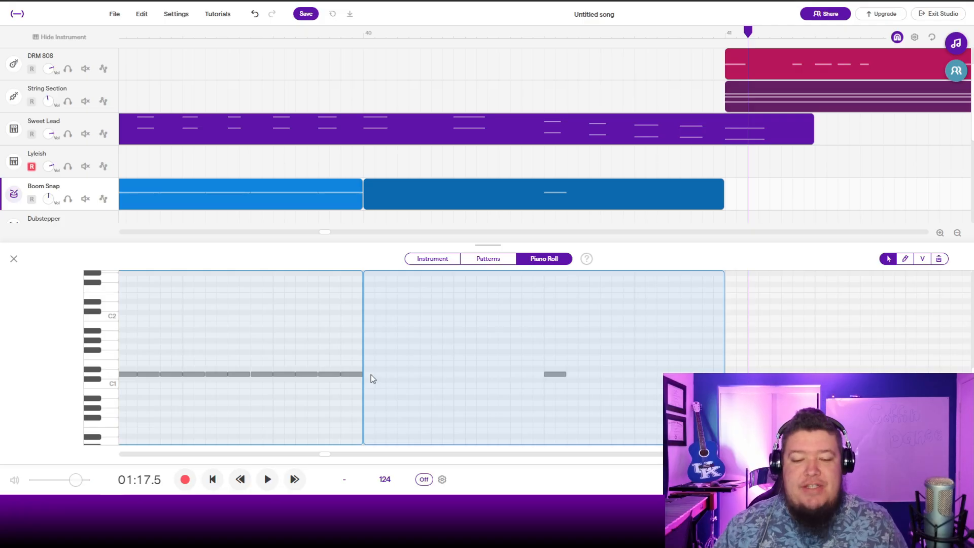
Add a run of consecutive half-length D1 snare notes from the start of bar 40 up to the remaining note
{"action": "left_click", "coordinate": [370, 374]}
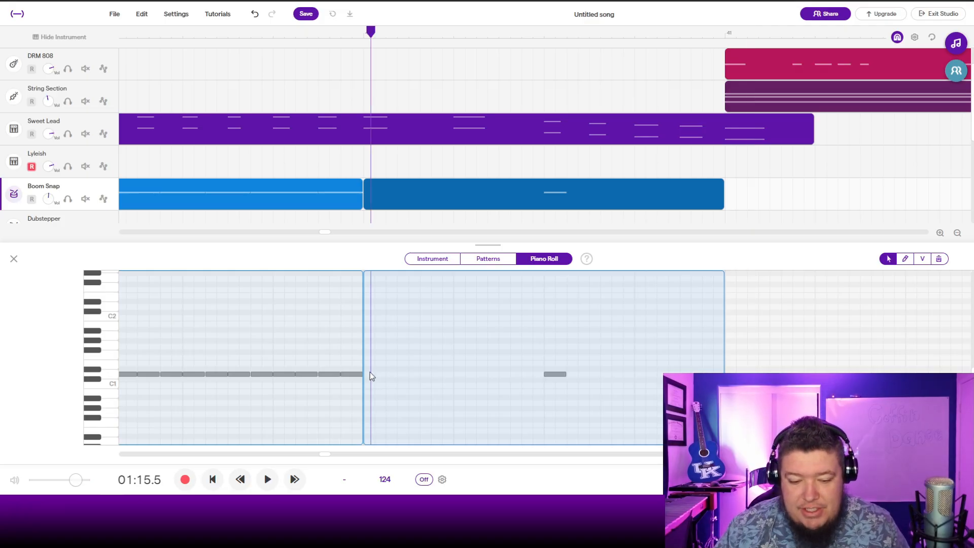
{"action": "double_click", "coordinate": [367, 375]}
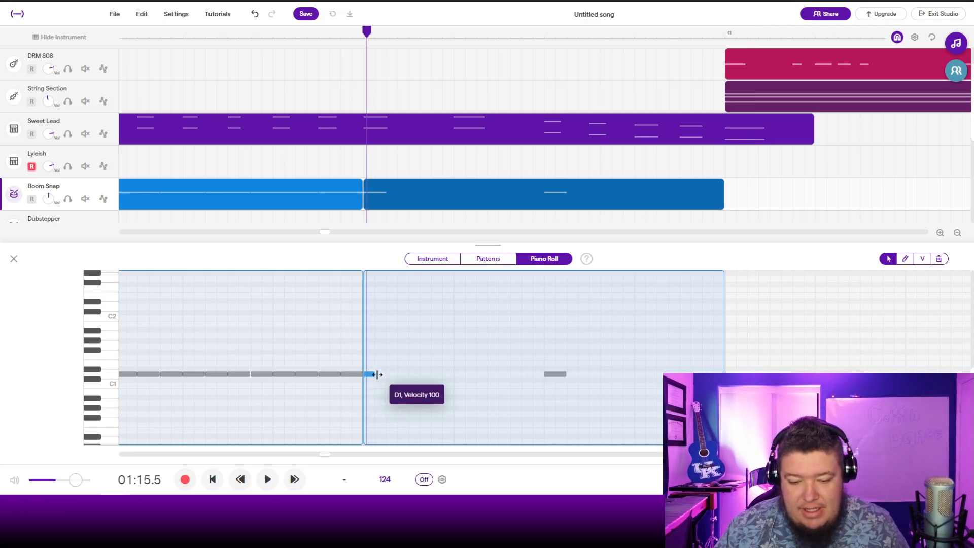
{"action": "double_click", "coordinate": [382, 374]}
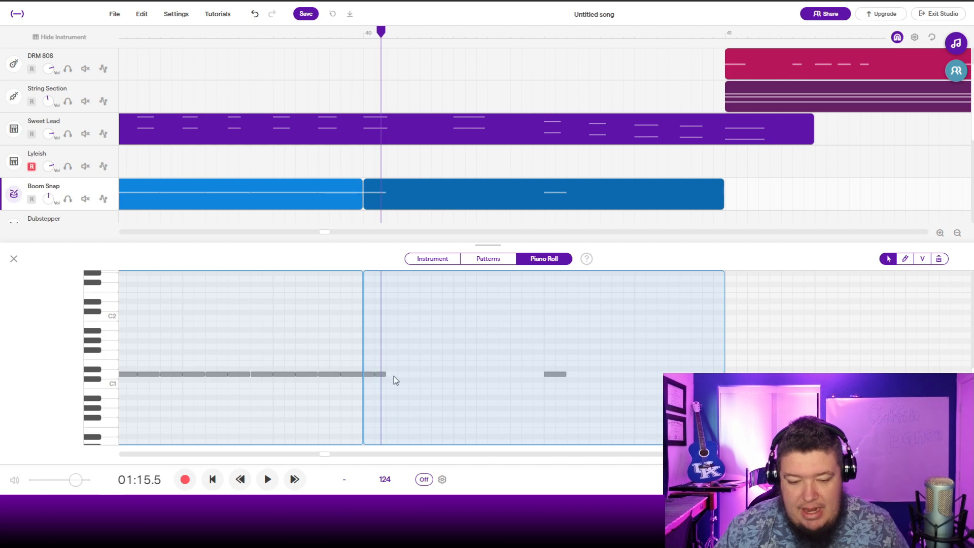
{"action": "double_click", "coordinate": [394, 375]}
{"action": "double_click", "coordinate": [402, 374]}
{"action": "double_click", "coordinate": [411, 374]}
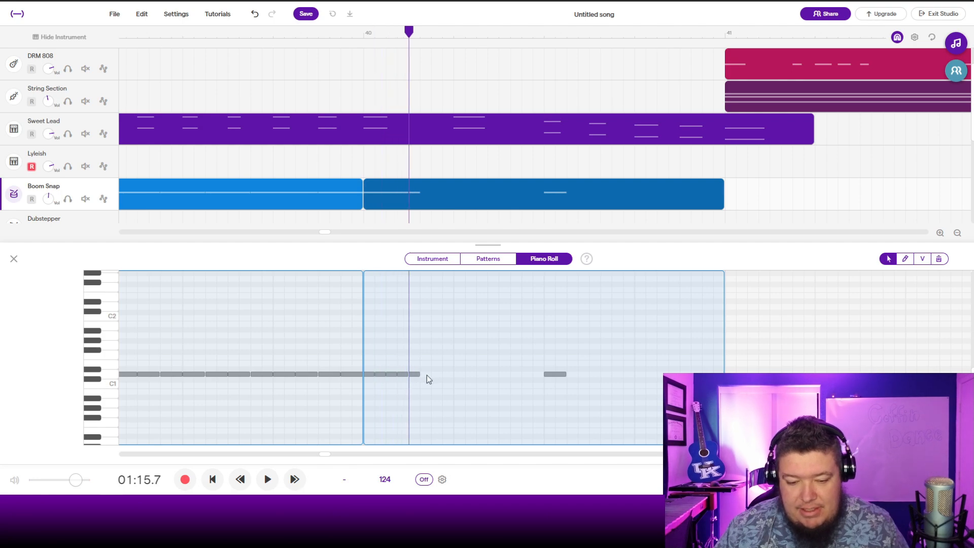
{"action": "double_click", "coordinate": [428, 375]}
{"action": "double_click", "coordinate": [437, 375]}
{"action": "double_click", "coordinate": [447, 375]}
{"action": "double_click", "coordinate": [459, 375]}
{"action": "double_click", "coordinate": [470, 375]}
{"action": "double_click", "coordinate": [478, 375]}
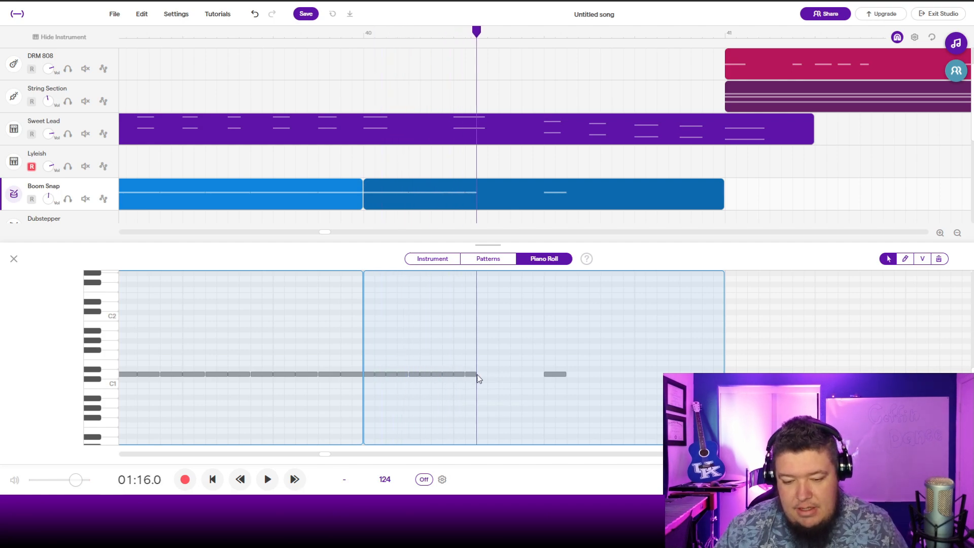
{"action": "double_click", "coordinate": [491, 374]}
{"action": "double_click", "coordinate": [510, 375]}
{"action": "double_click", "coordinate": [530, 375]}
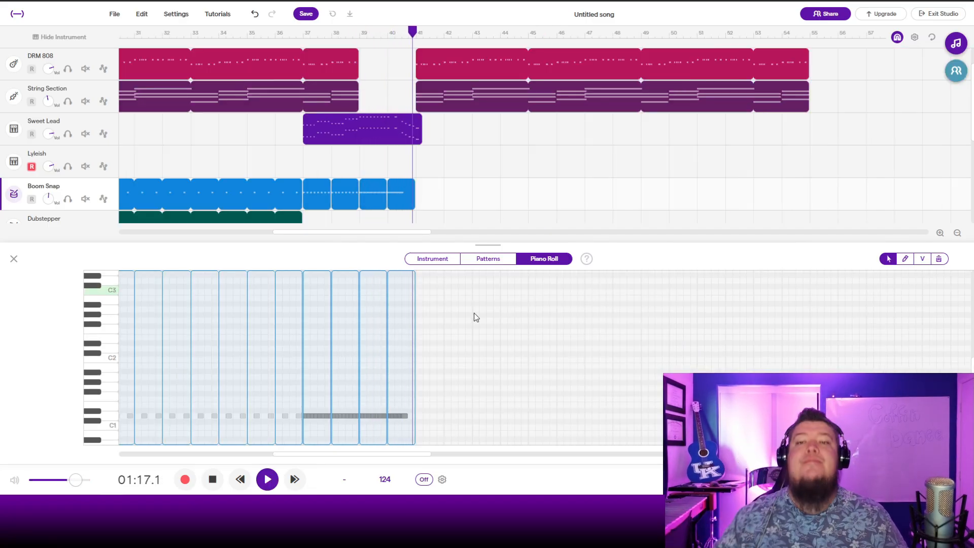
Stop playback and copy the four Boom Snap fill regions in bars 37 to 40 onto the Dubstepper track at bar 37
{"action": "key", "text": "space"}
{"action": "scroll", "coordinate": [516, 124], "scroll_direction": "down", "scroll_amount": 2}
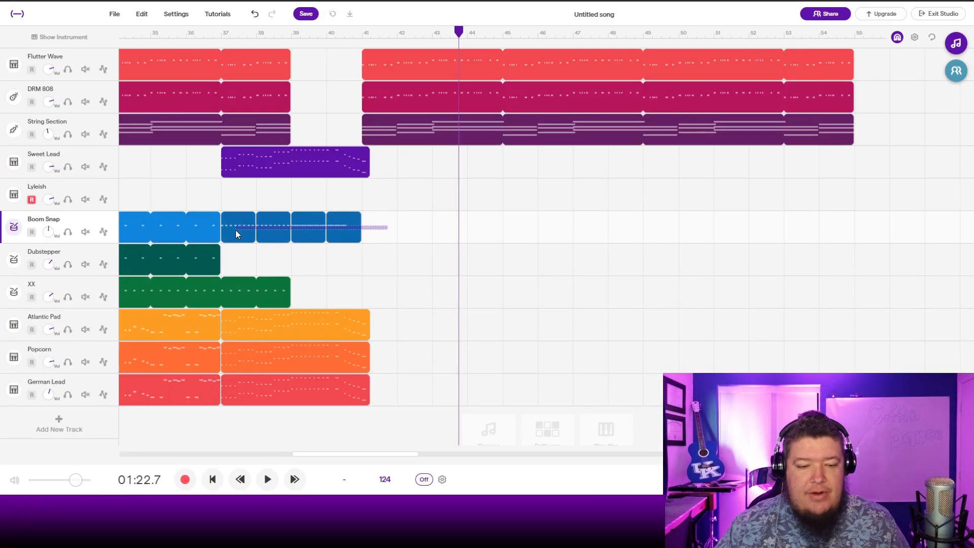
{"action": "left_click", "coordinate": [68, 256]}
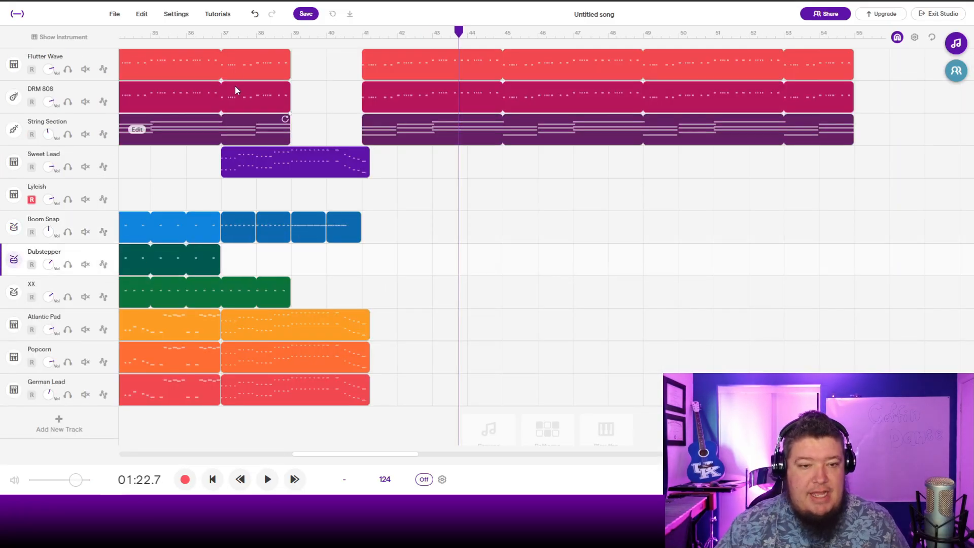
{"action": "left_click", "coordinate": [222, 34]}
{"action": "key", "text": "ctrl+v"}
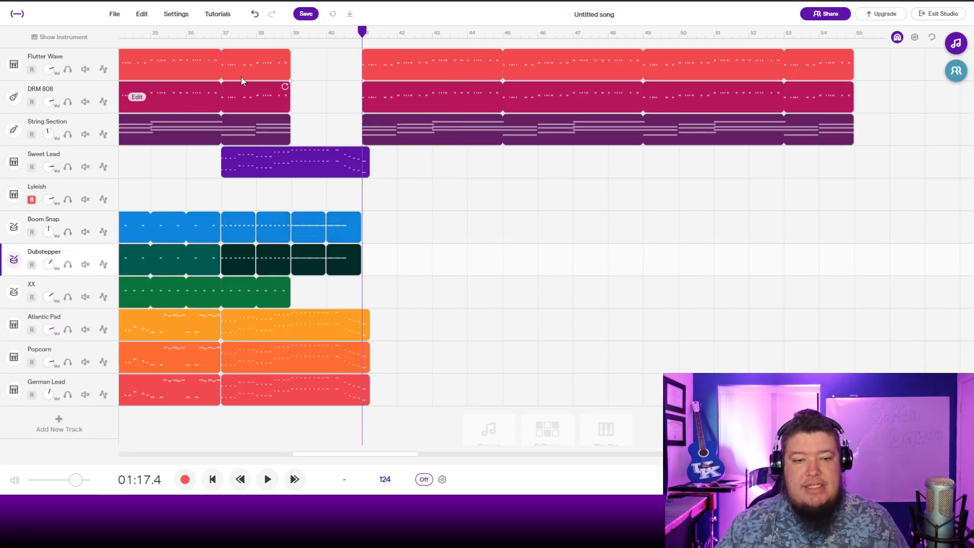
Play the arrangement from bar 37 past bar 41 to hear the doubled snare fill
{"action": "left_click", "coordinate": [219, 32]}
{"action": "key", "text": "space"}
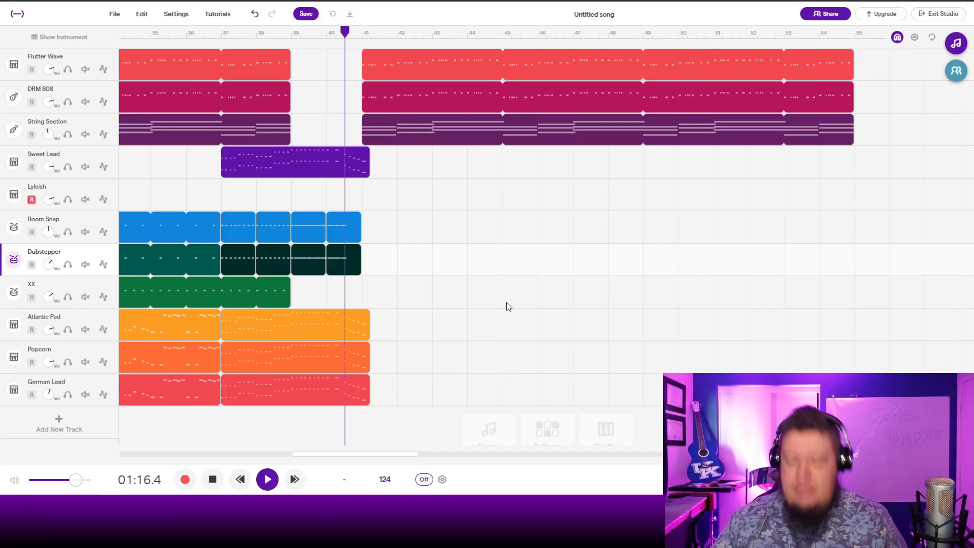
{"action": "key", "text": "space"}
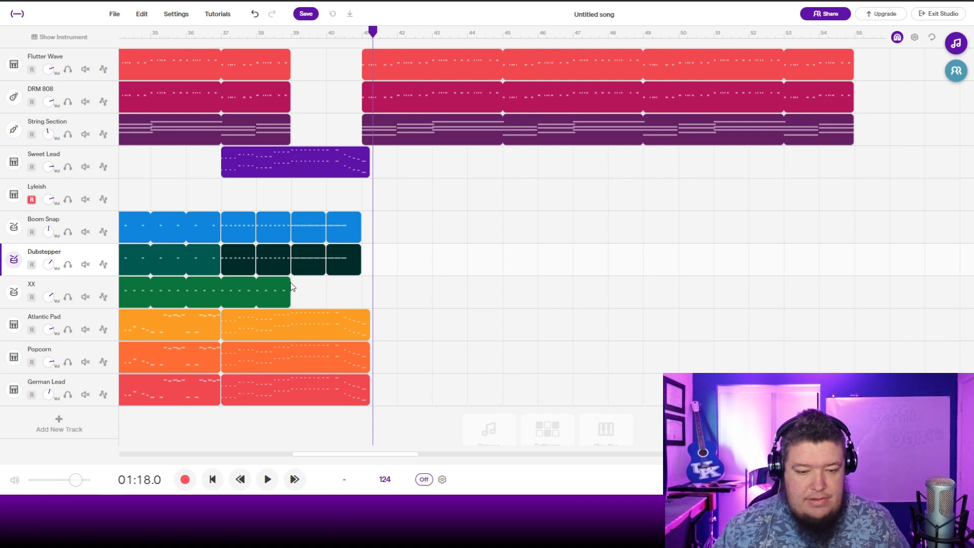
Extend the XX kick pattern to just before bar 41 and play the transition from the middle of bar 38
{"action": "left_click_drag", "start_coordinate": [290, 282], "coordinate": [352, 279]}
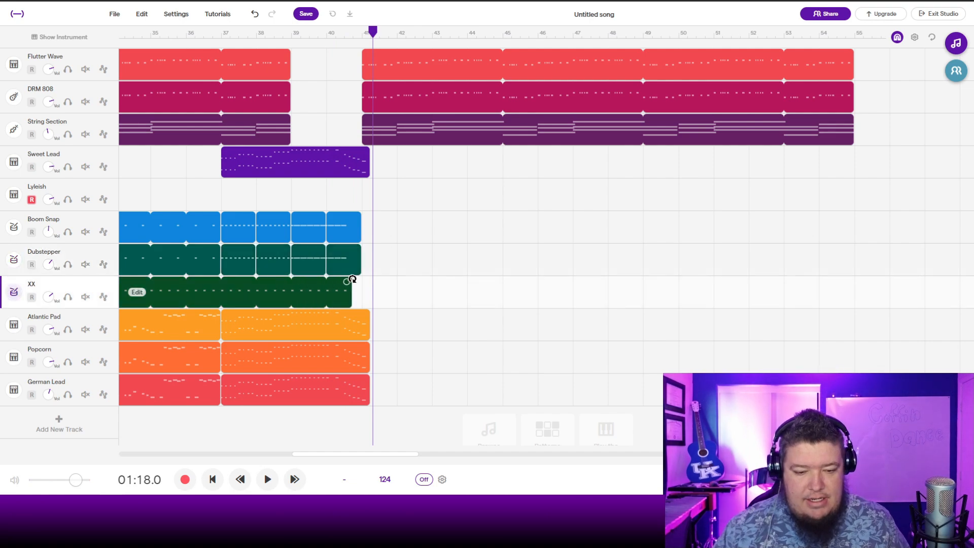
{"action": "left_click", "coordinate": [277, 34]}
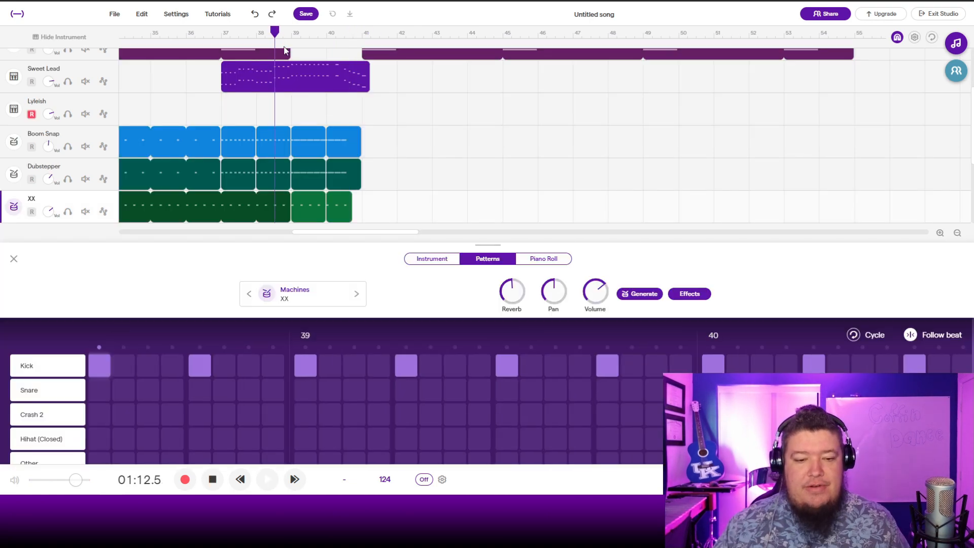
{"action": "key", "text": "space"}
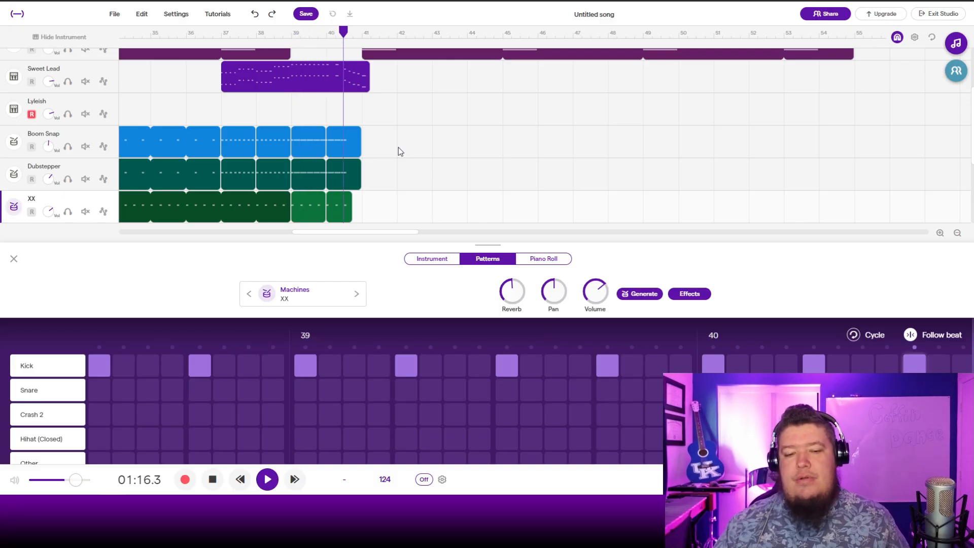
{"action": "key", "text": "space"}
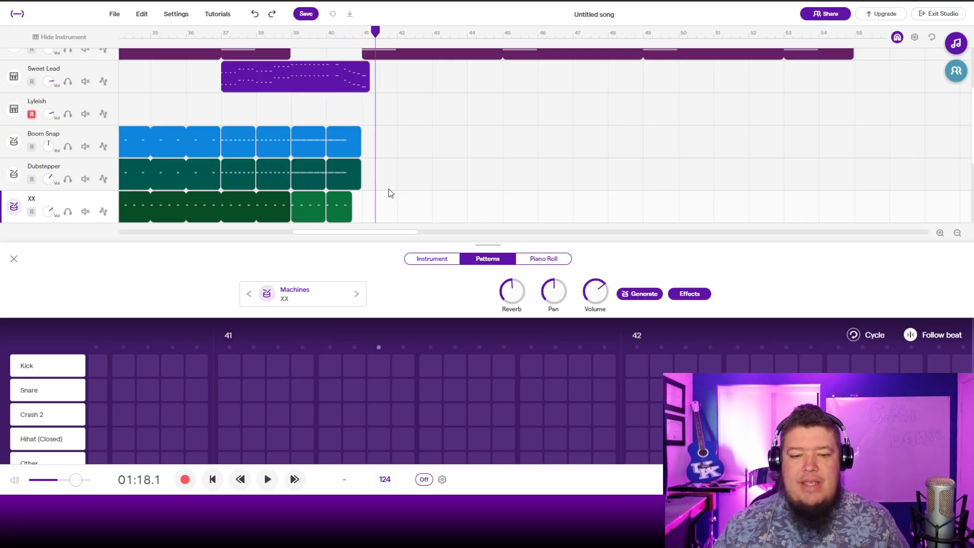
{"action": "right_click", "coordinate": [383, 181]}
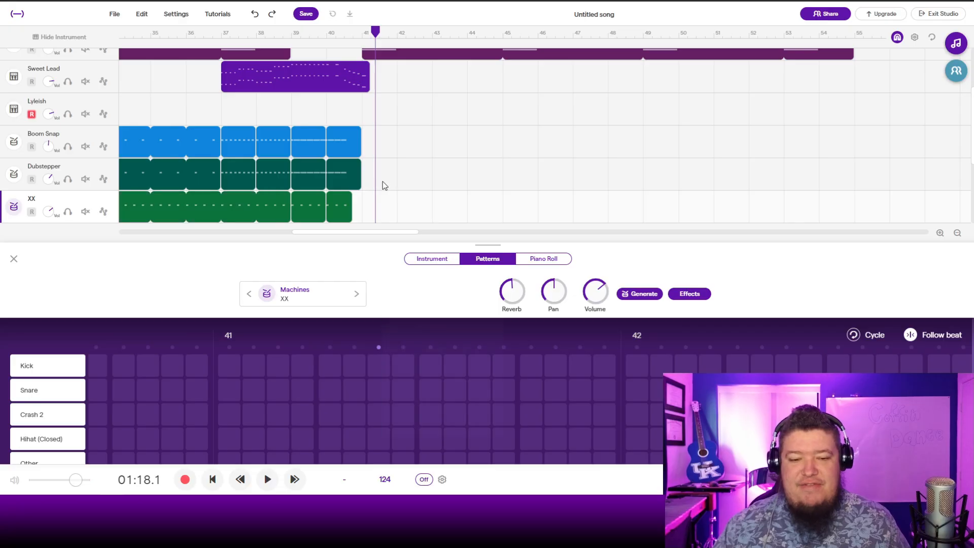
{"action": "left_click", "coordinate": [457, 171]}
{"action": "left_click", "coordinate": [7, 259]}
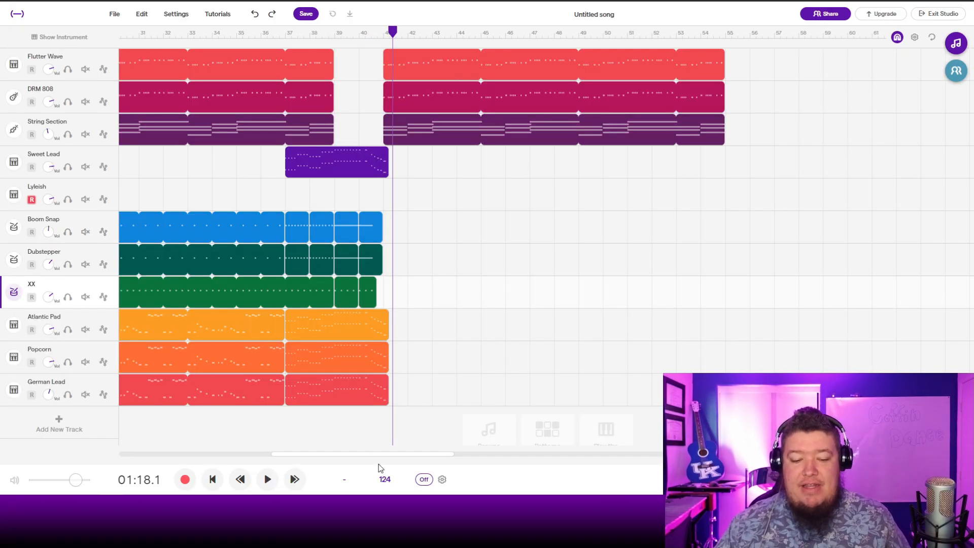
Copy the looped Atlantic Pad melody that starts at bar 25 and paste it onto the Sweet Lead track at bar 41
{"action": "left_click_drag", "start_coordinate": [389, 461], "coordinate": [341, 406]}
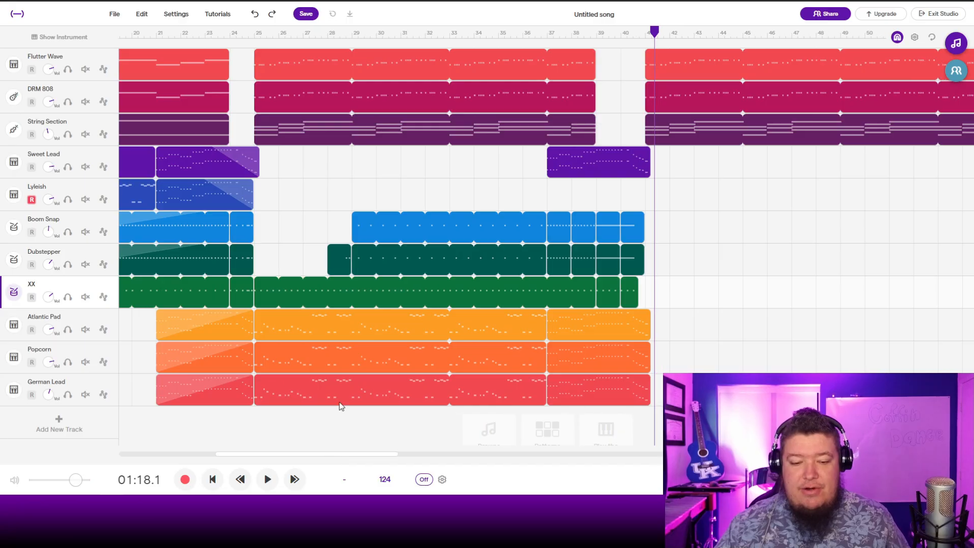
{"action": "left_click", "coordinate": [325, 323]}
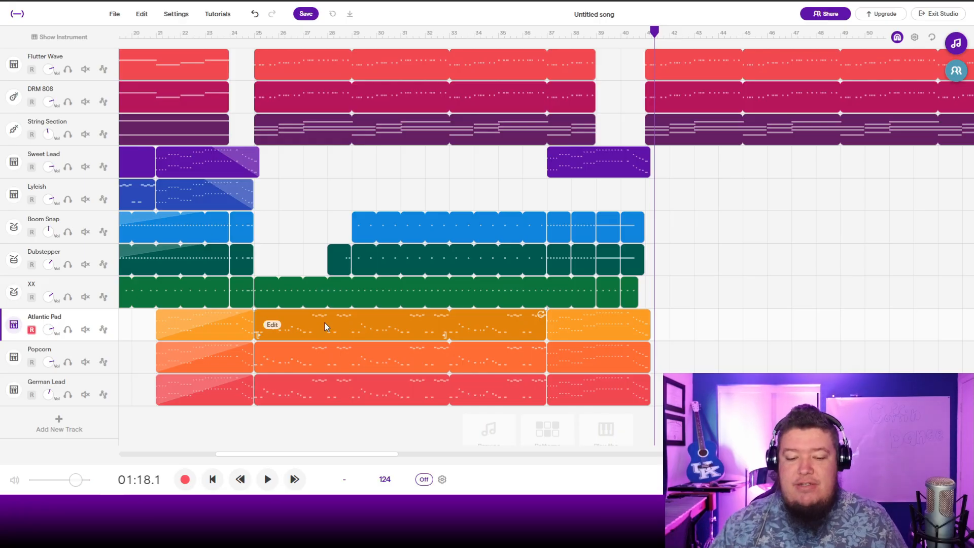
{"action": "left_click_drag", "start_coordinate": [369, 454], "coordinate": [424, 455]}
{"action": "left_click", "coordinate": [78, 161]}
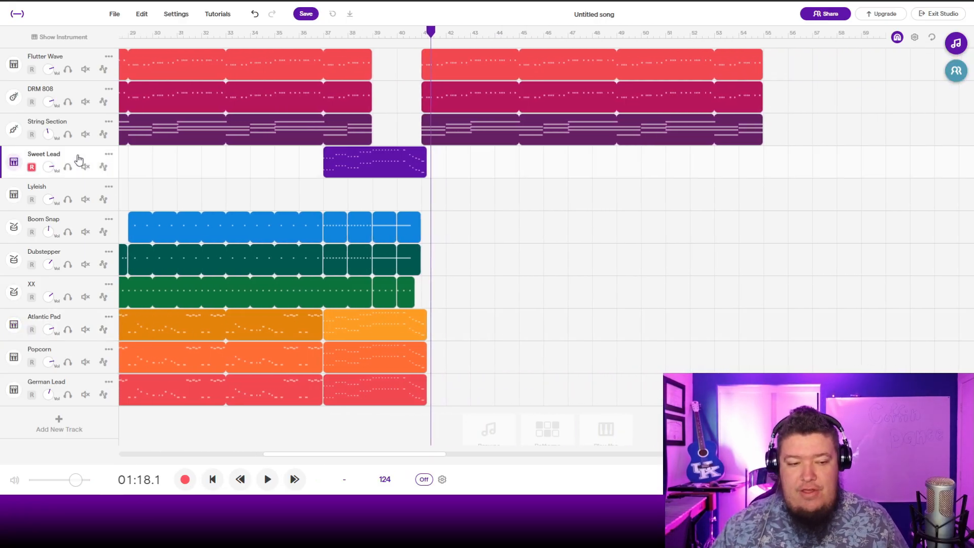
{"action": "left_click", "coordinate": [423, 35]}
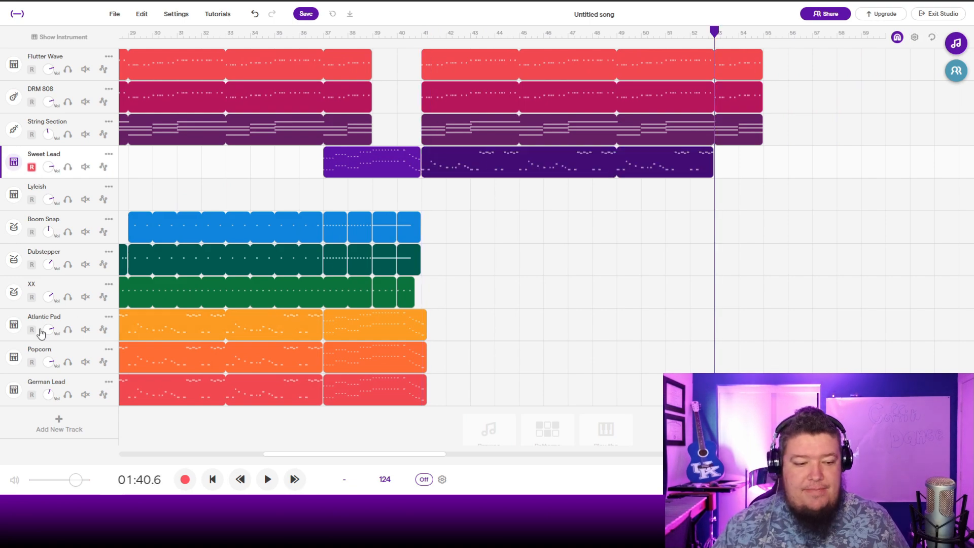
Paste the copied melody onto the Atlantic Pad track and move it to start at bar 41
{"action": "left_click", "coordinate": [73, 324]}
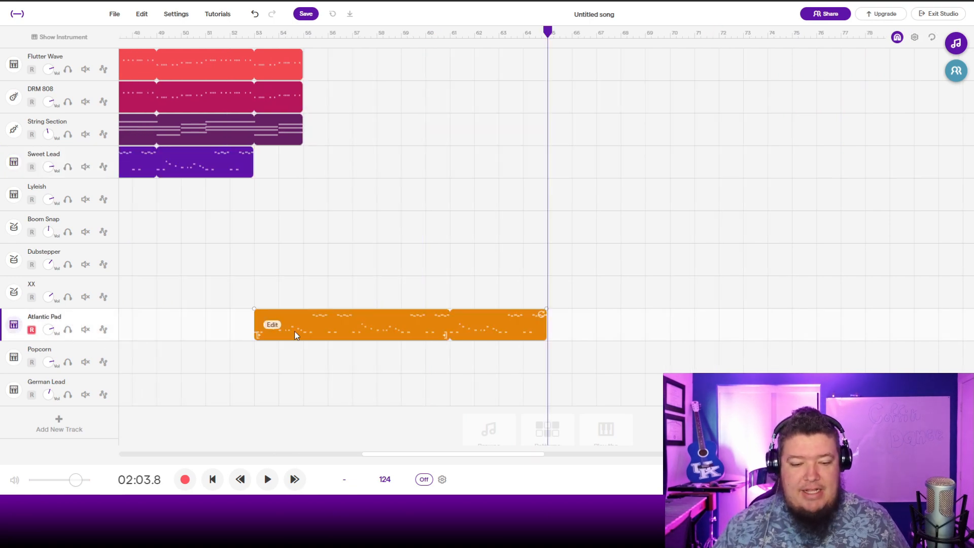
{"action": "left_click_drag", "start_coordinate": [295, 335], "coordinate": [472, 332]}
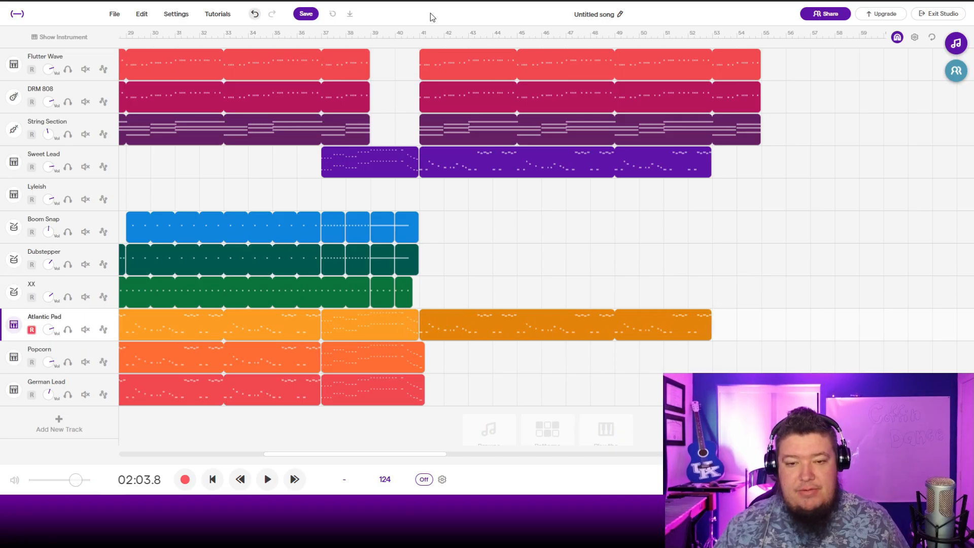
Paste the copied melody onto the Popcorn and German Lead tracks at bar 41
{"action": "left_click", "coordinate": [420, 34]}
{"action": "left_click", "coordinate": [58, 357]}
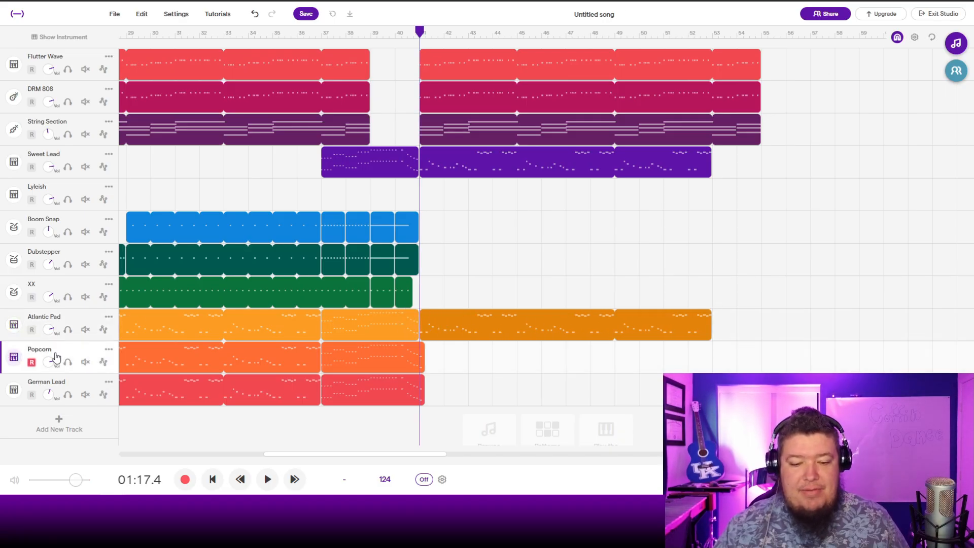
{"action": "key", "text": "ctrl+v"}
{"action": "left_click", "coordinate": [75, 384]}
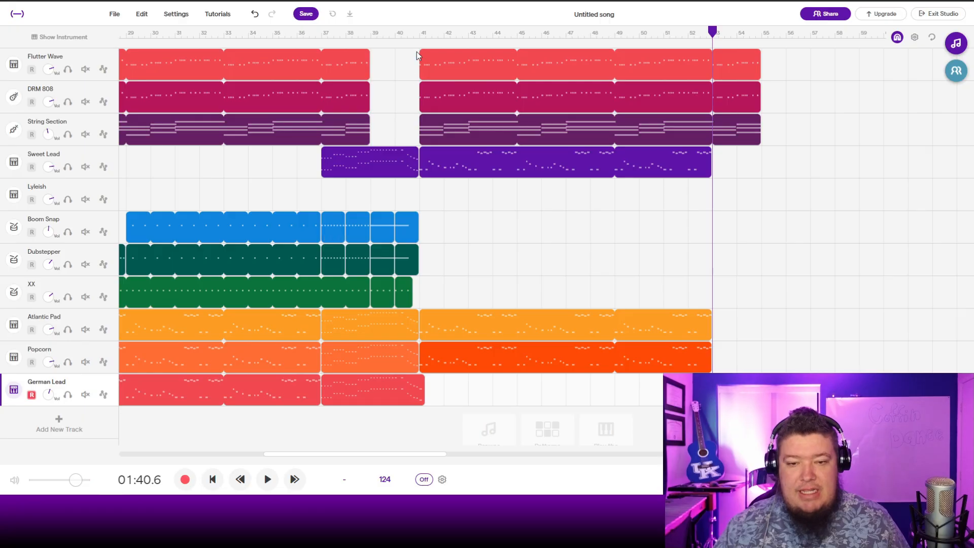
{"action": "left_click", "coordinate": [420, 36]}
{"action": "key", "text": "ctrl+v"}
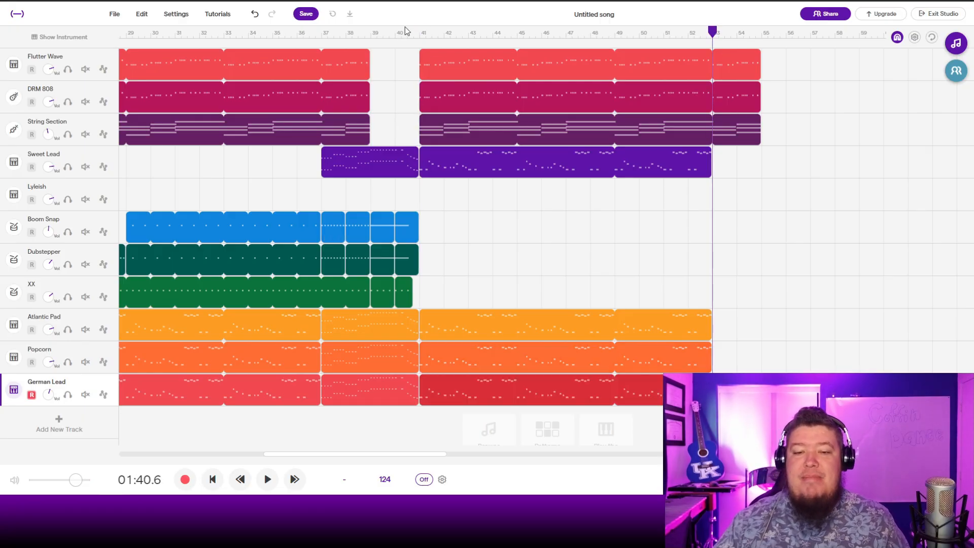
Copy the earlier Lyleish melody that ends at bar 21 and paste it on the same track at bar 41
{"action": "left_click_drag", "start_coordinate": [437, 454], "coordinate": [323, 465]}
{"action": "left_click", "coordinate": [244, 202]}
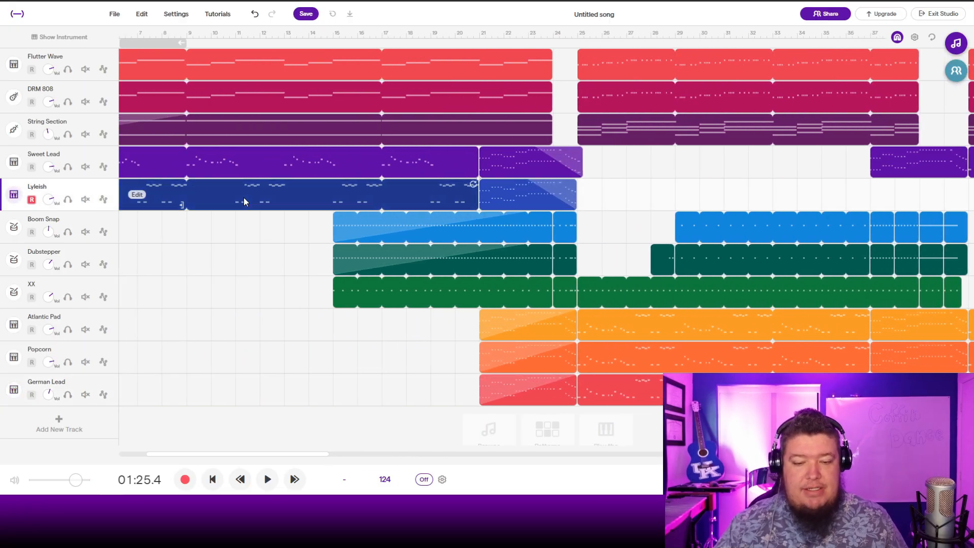
{"action": "left_click_drag", "start_coordinate": [326, 454], "coordinate": [473, 467]}
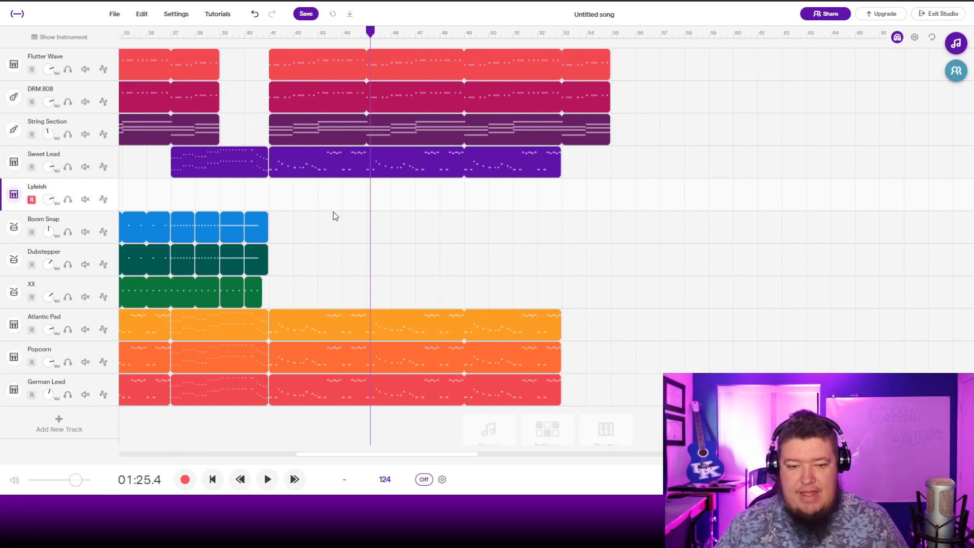
{"action": "left_click", "coordinate": [269, 34]}
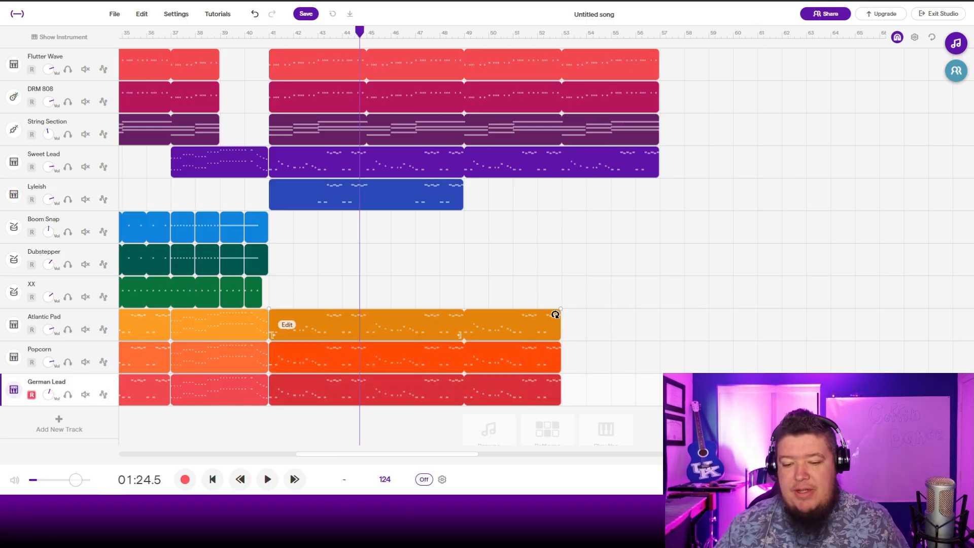
Loop the regions starting at bar 41 on all the melodic tracks, including Lyleish, out to bar 57
{"action": "left_click_drag", "start_coordinate": [556, 314], "coordinate": [654, 316]}
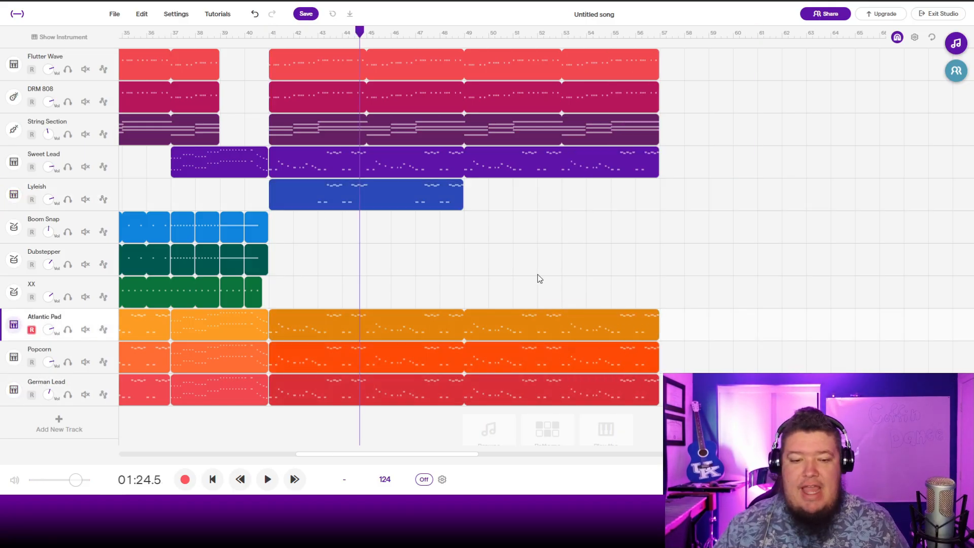
{"action": "mouse_move", "coordinate": [452, 181]}
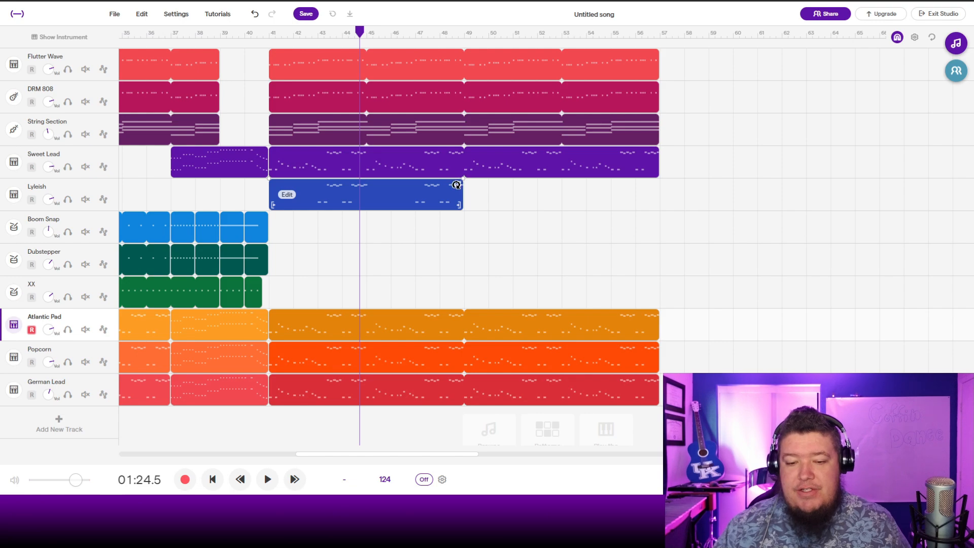
{"action": "left_click_drag", "start_coordinate": [457, 184], "coordinate": [655, 191]}
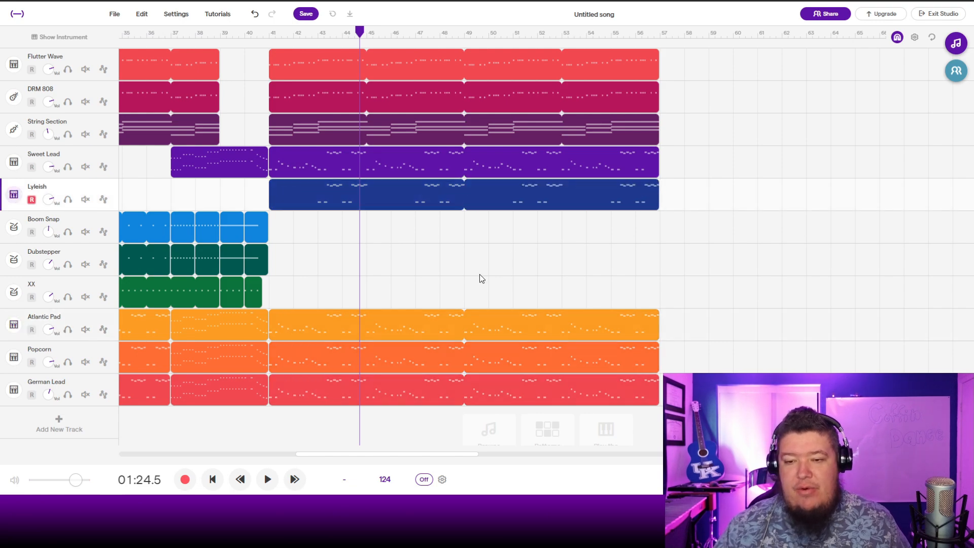
{"action": "left_click", "coordinate": [265, 33]}
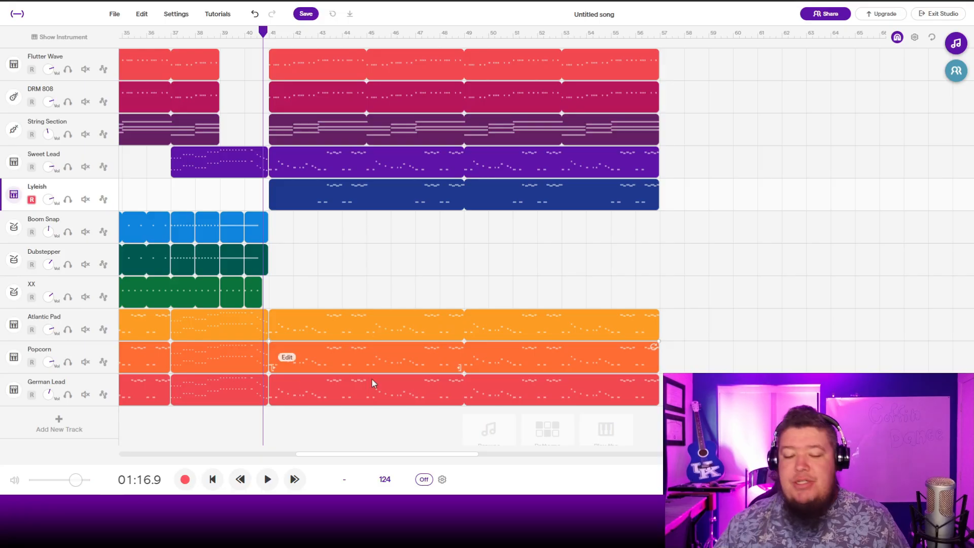
Split the long XX kick pattern at bars 29 and 37
{"action": "left_click_drag", "start_coordinate": [363, 454], "coordinate": [239, 474]}
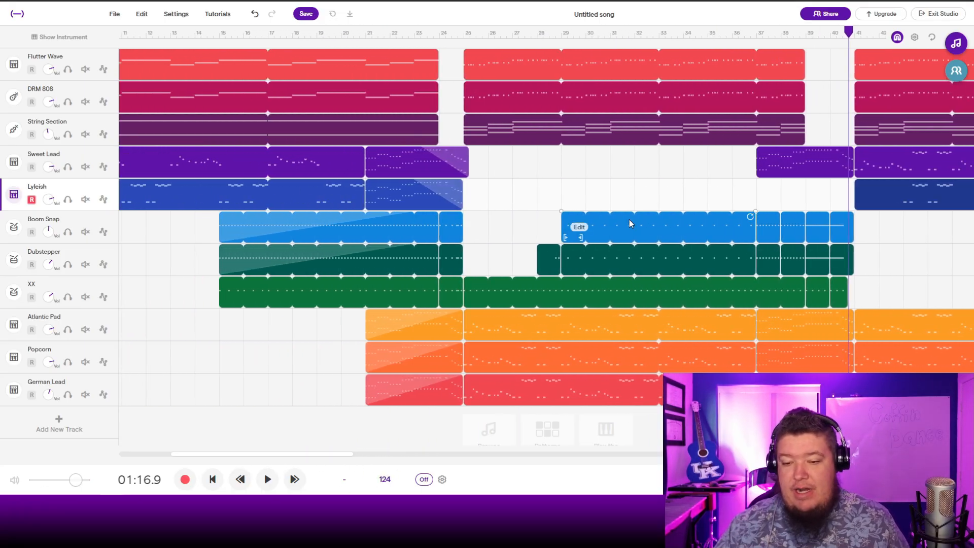
{"action": "left_click", "coordinate": [573, 288]}
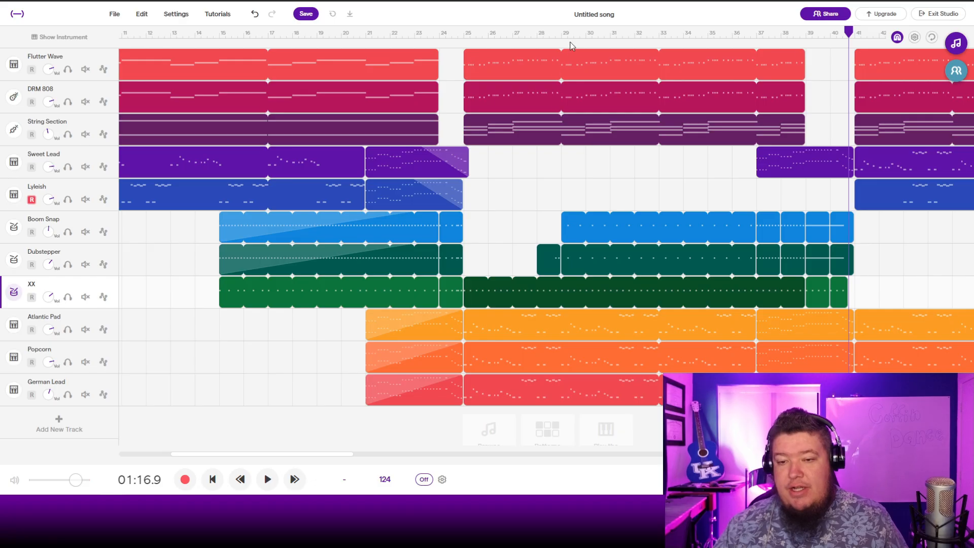
{"action": "left_click_drag", "start_coordinate": [558, 35], "coordinate": [561, 35]}
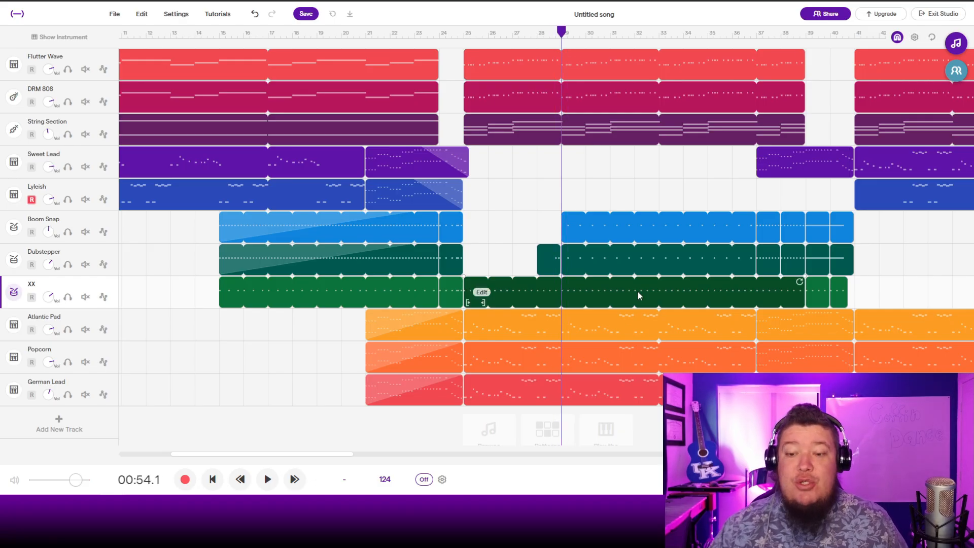
{"action": "key", "text": "ctrl+e"}
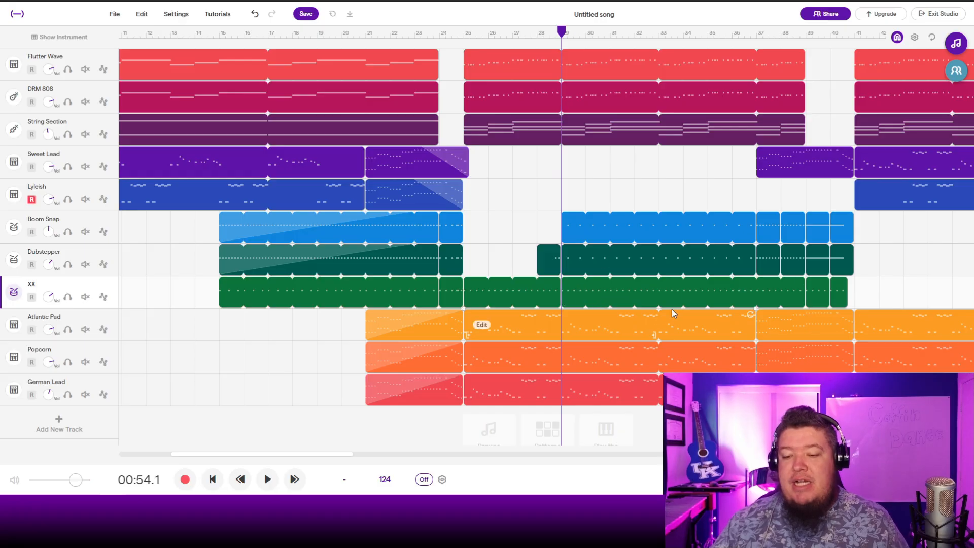
{"action": "left_click", "coordinate": [756, 35]}
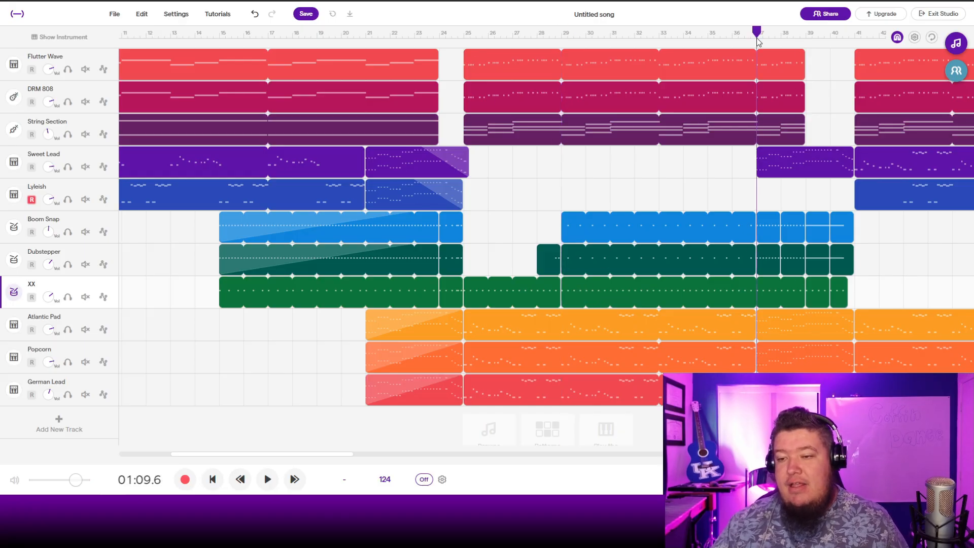
{"action": "left_click", "coordinate": [737, 287]}
{"action": "key", "text": "ctrl+e"}
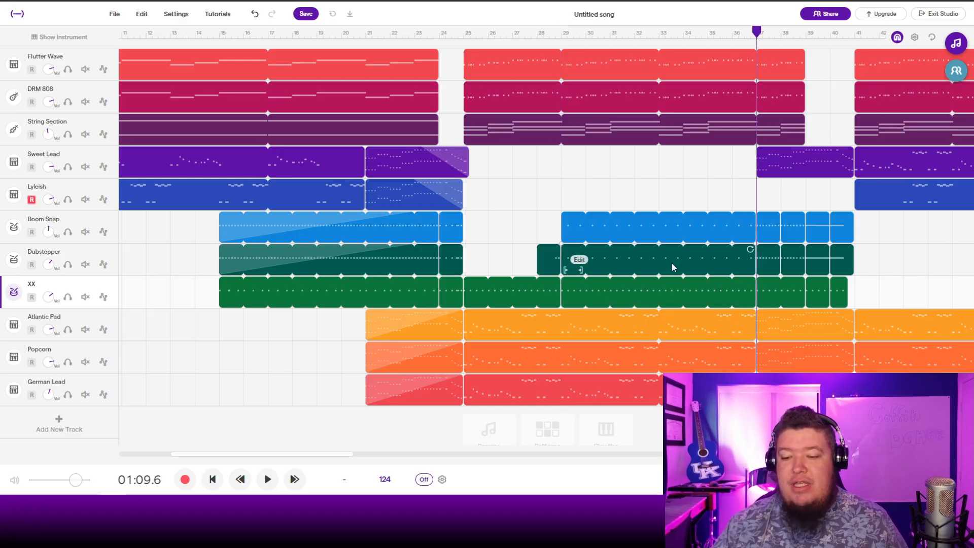
Copy the Boom Snap, Dubstepper and XX patterns from bars 29 to 37, paste them at bar 41 and loop them to bar 57
{"action": "left_click_drag", "start_coordinate": [630, 192], "coordinate": [681, 296]}
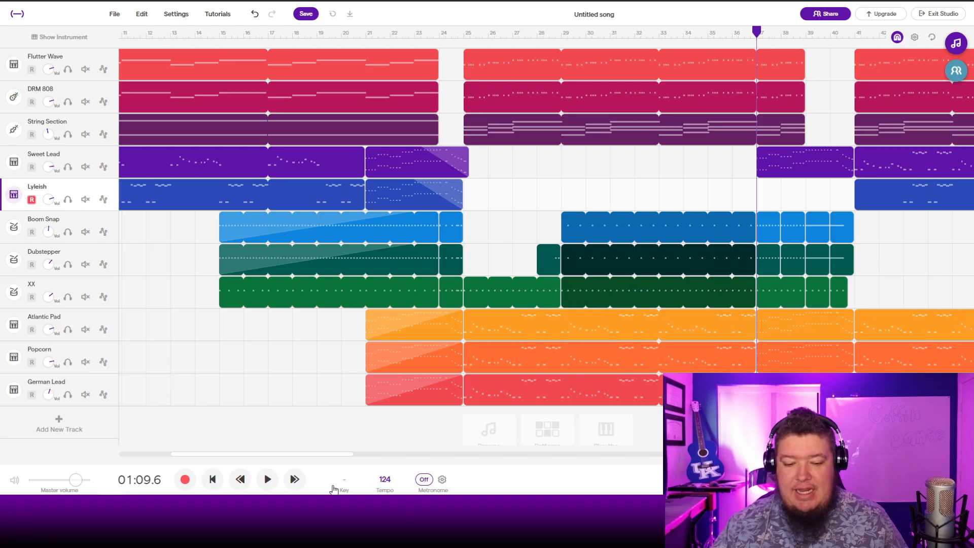
{"action": "left_click_drag", "start_coordinate": [315, 454], "coordinate": [431, 254]}
{"action": "left_click", "coordinate": [334, 36]}
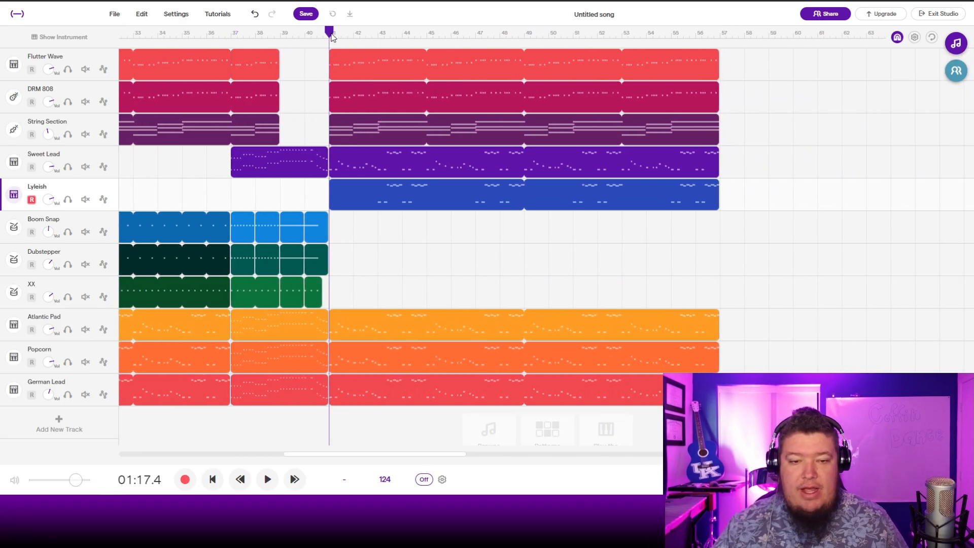
{"action": "key", "text": "ctrl+v"}
{"action": "key", "text": "ctrl+z"}
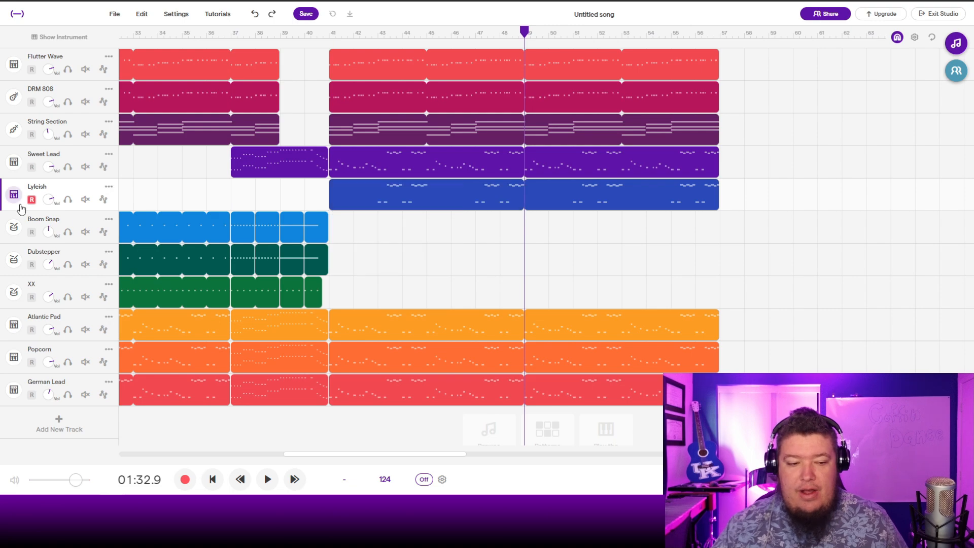
{"action": "left_click", "coordinate": [76, 220]}
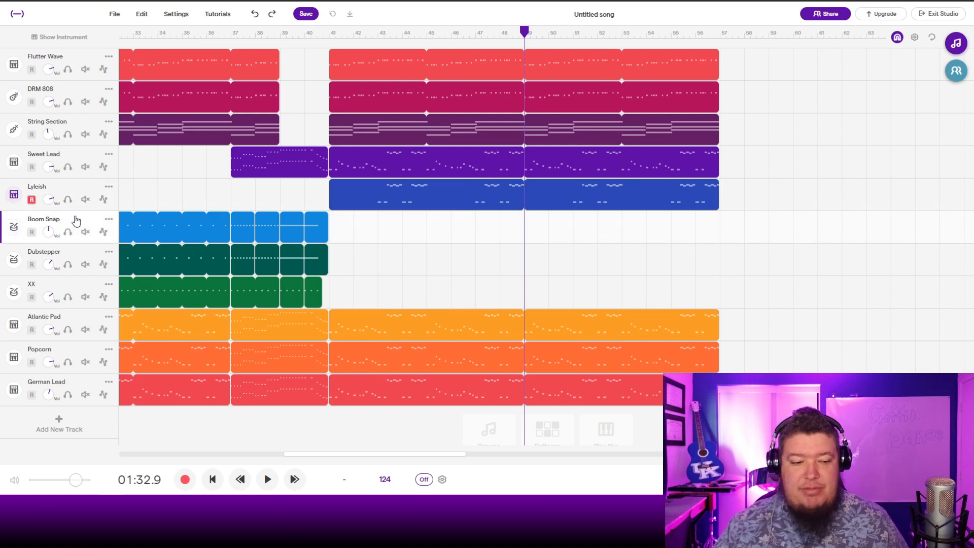
{"action": "left_click", "coordinate": [331, 37]}
{"action": "key", "text": "ctrl+v"}
{"action": "left_click_drag", "start_coordinate": [518, 217], "coordinate": [722, 255]}
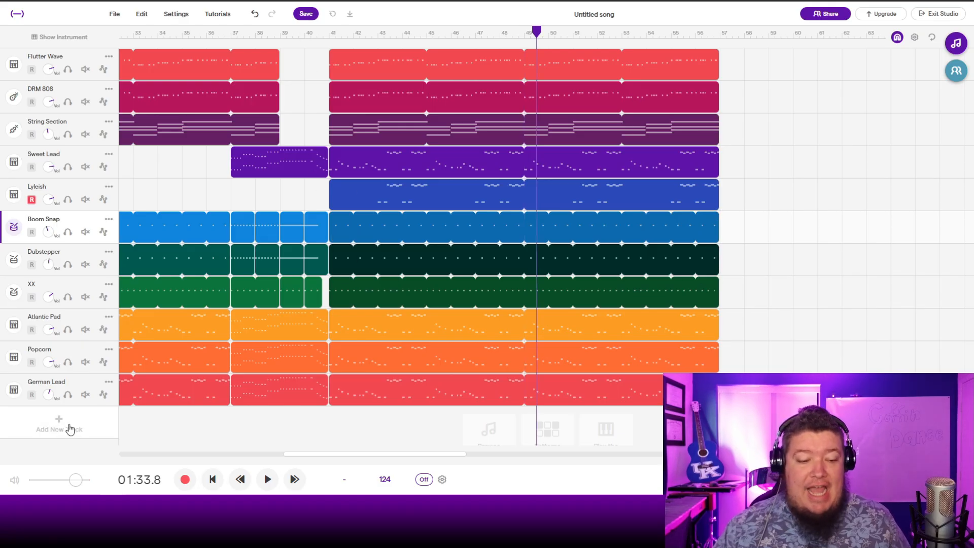
Add a Vanilla drum machine track at bar 41 and change its closed hi-hat row to Hihat (Open)
{"action": "left_click", "coordinate": [59, 426]}
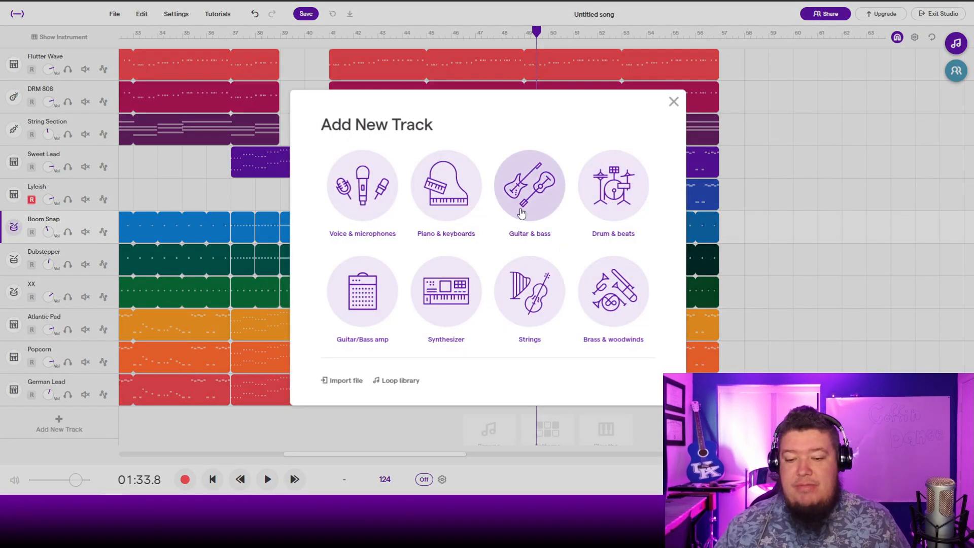
{"action": "left_click", "coordinate": [613, 185]}
{"action": "left_click", "coordinate": [330, 32]}
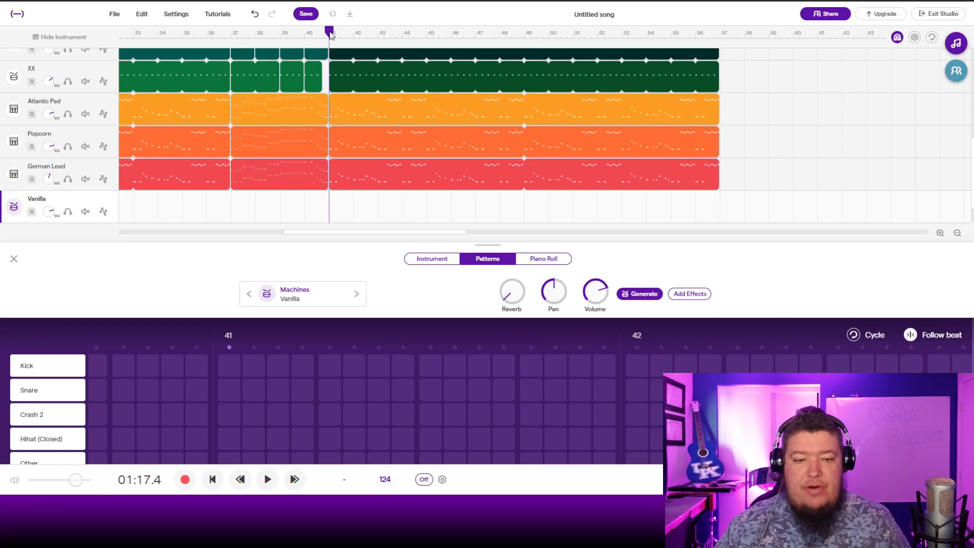
{"action": "scroll", "coordinate": [243, 414], "scroll_direction": "down", "scroll_amount": 2}
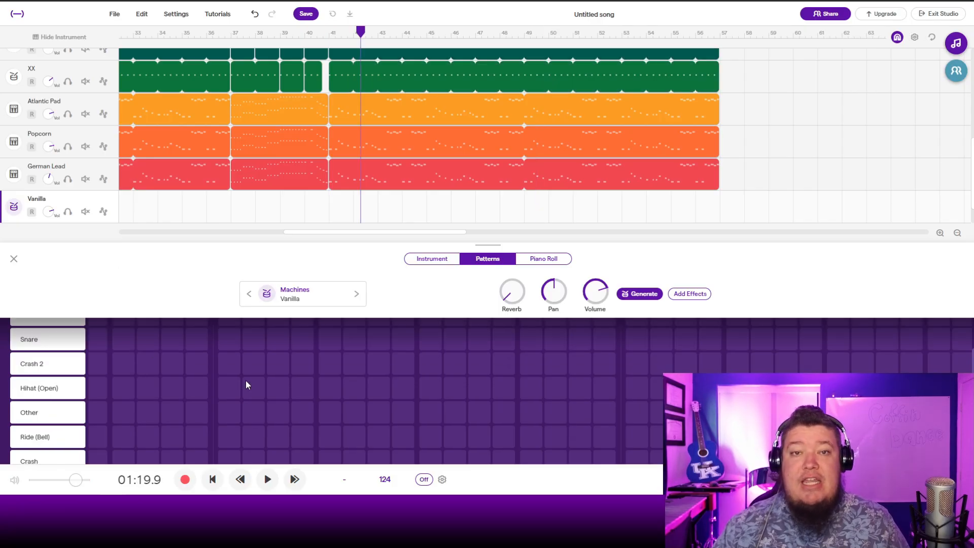
{"action": "left_click", "coordinate": [69, 388]}
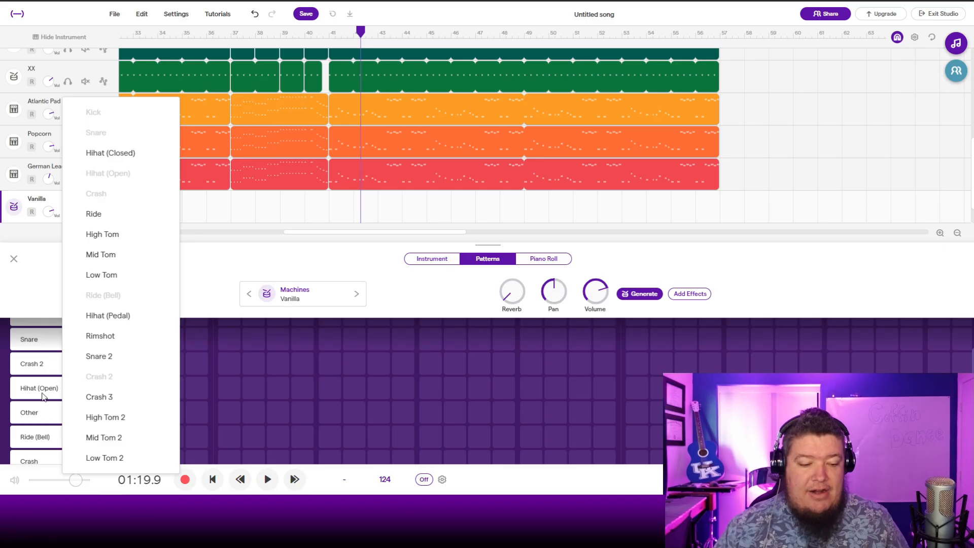
{"action": "left_click", "coordinate": [43, 395]}
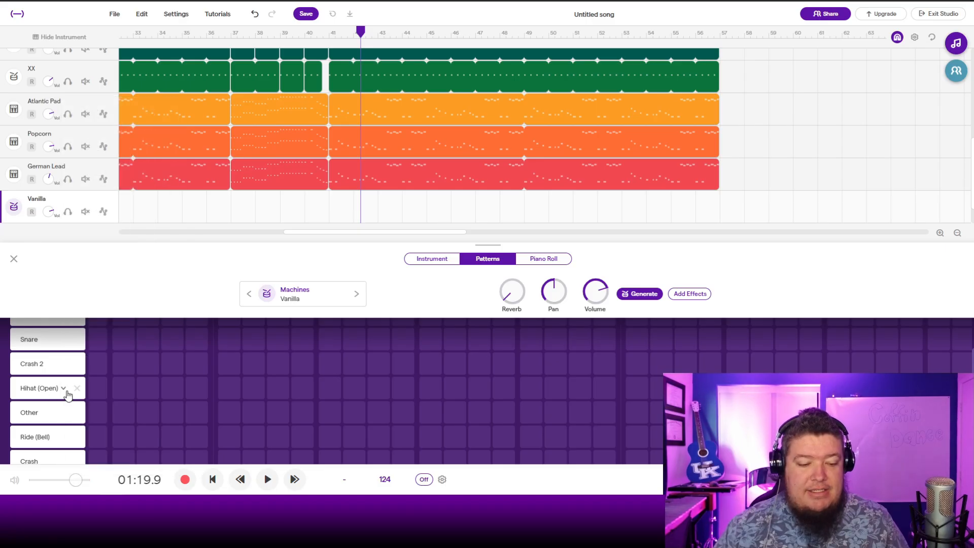
Program open hi-hat hits on the four offbeats of bar 41 in the Vanilla track and play them back
{"action": "left_click", "coordinate": [278, 388]}
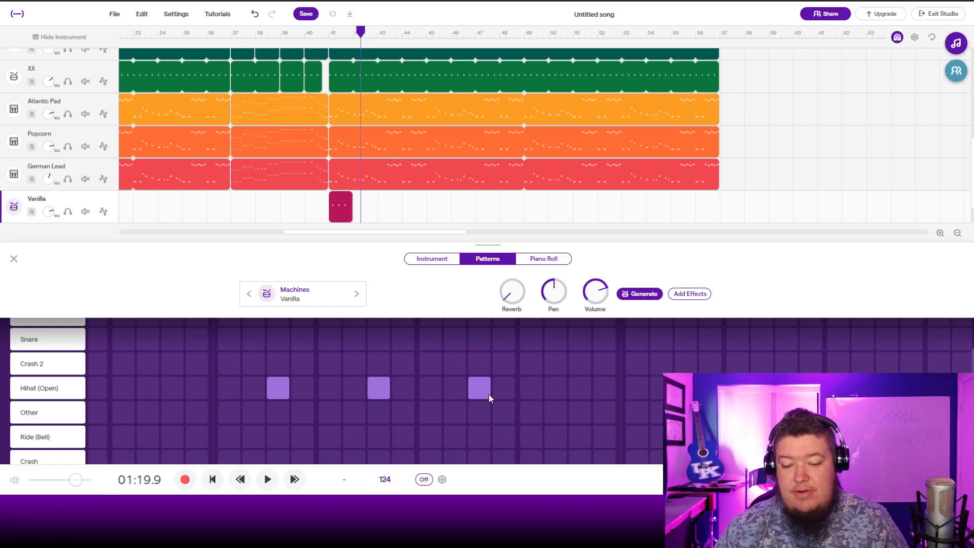
{"action": "left_click", "coordinate": [577, 392]}
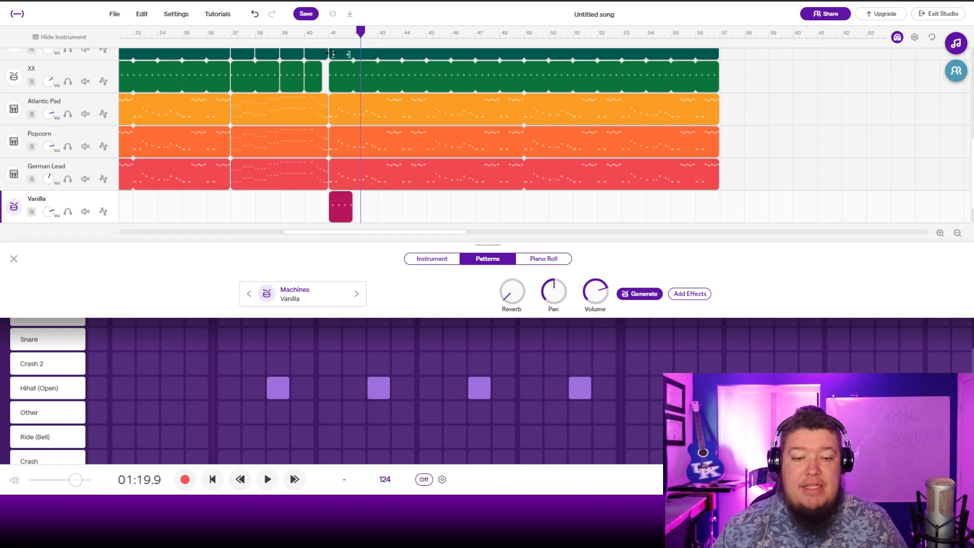
{"action": "left_click", "coordinate": [328, 36]}
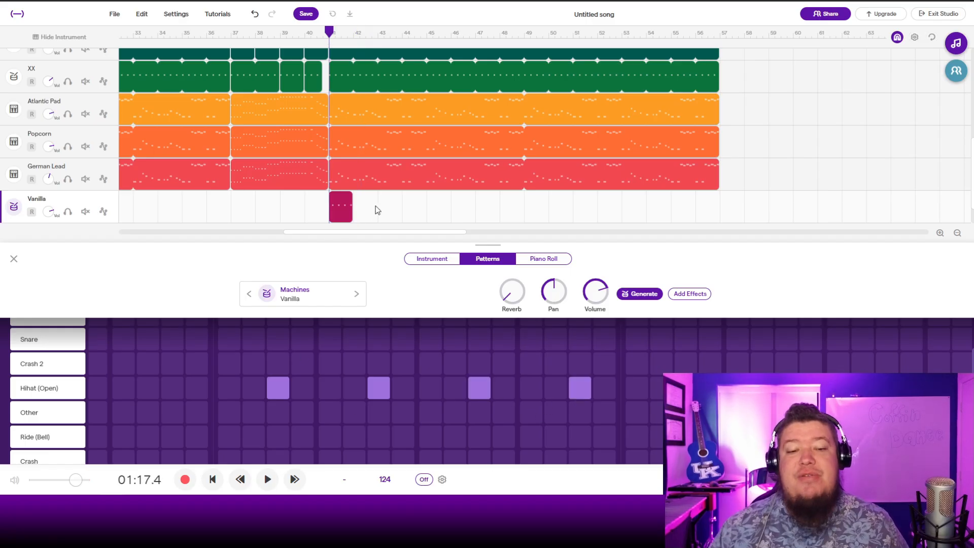
{"action": "key", "text": "space"}
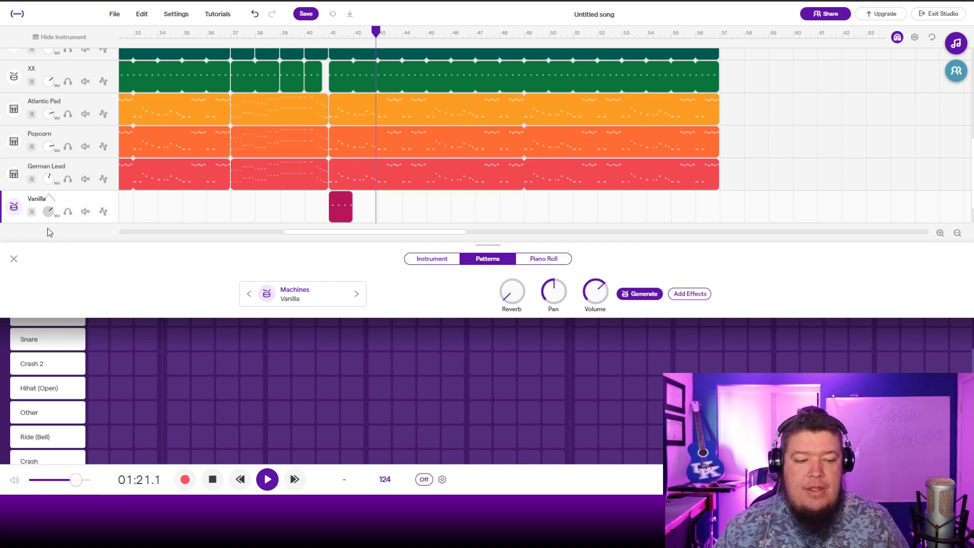
{"action": "key", "text": "space"}
Loop the hi-hat pattern to bar 57, lower the track's volume and listen to the mix
{"action": "left_click_drag", "start_coordinate": [352, 213], "coordinate": [712, 213]}
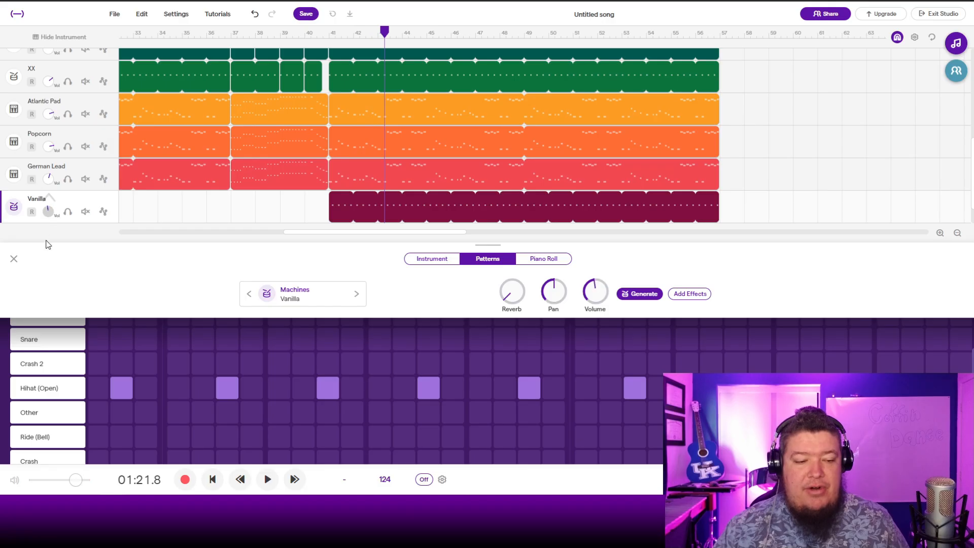
{"action": "key", "text": "space"}
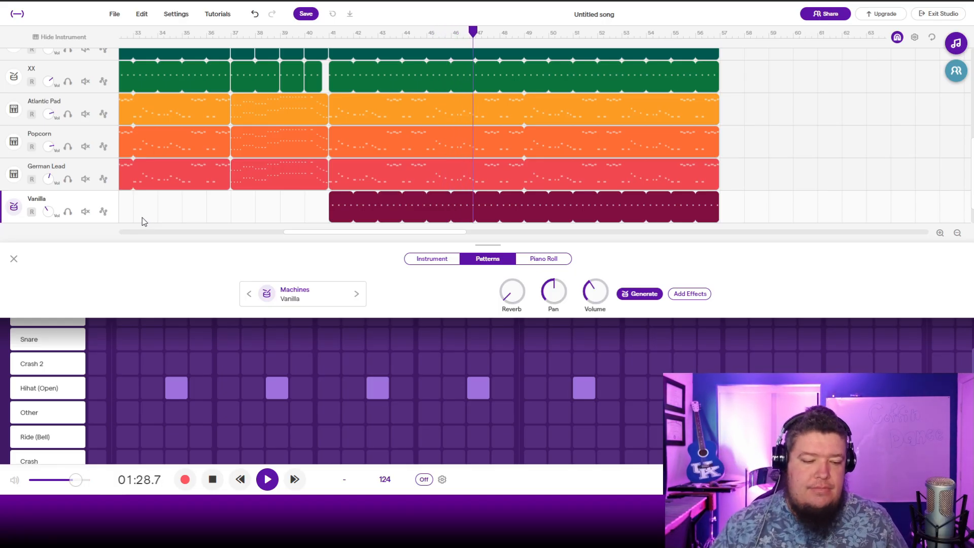
{"action": "key", "text": "space"}
Switch the hi-hat track's drum kit to Two and, during playback, on to Terminal
{"action": "left_click", "coordinate": [250, 294]}
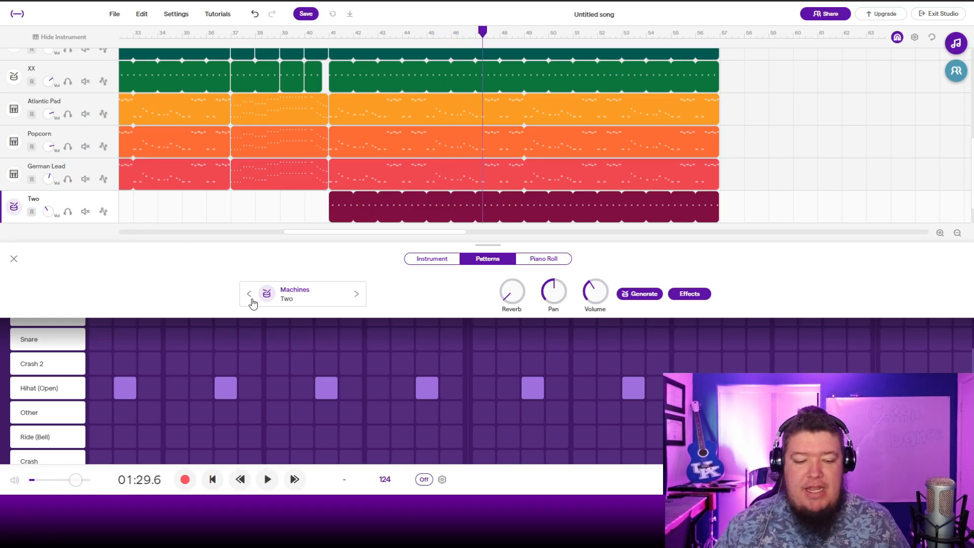
{"action": "key", "text": "space"}
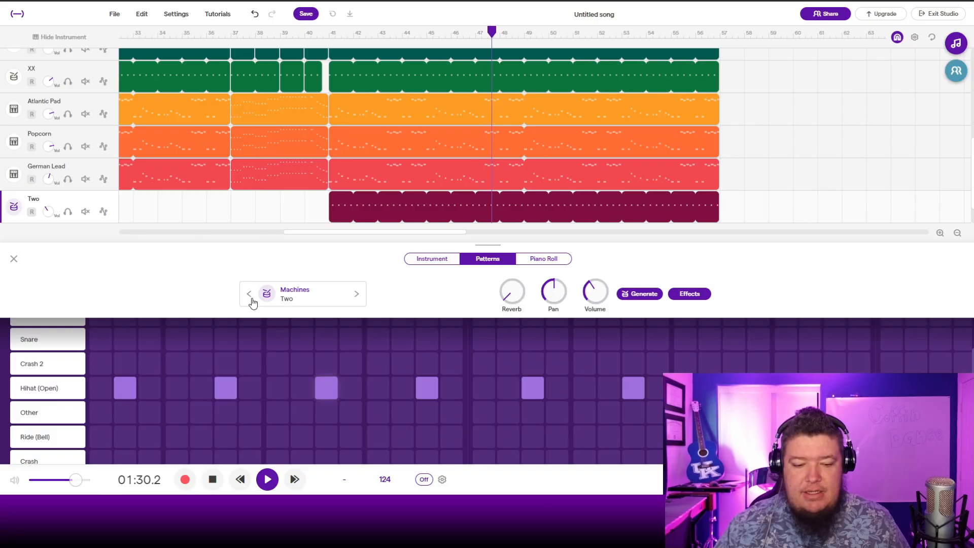
{"action": "left_click", "coordinate": [252, 301]}
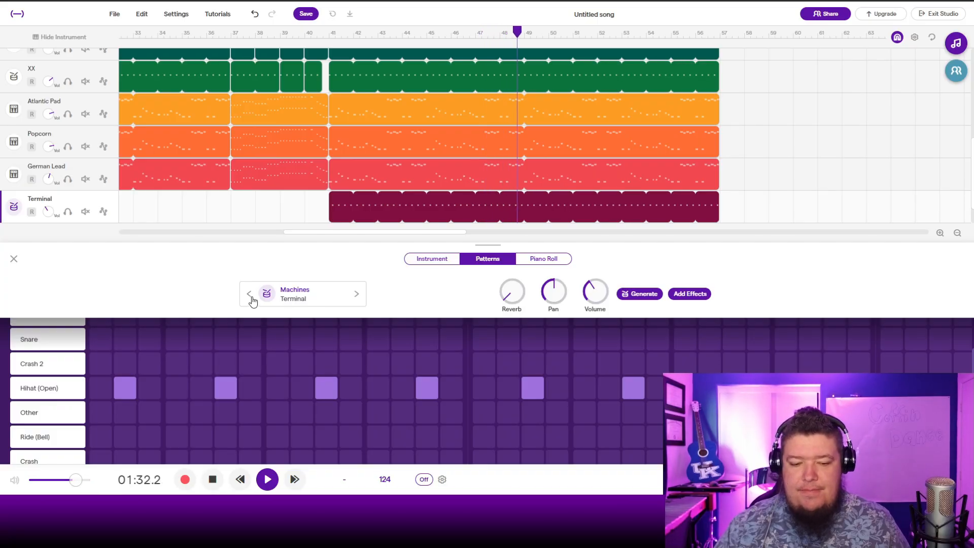
Audition the Swish and Red kits on the hi-hat track, settle on Pop n Snap and play it from bar 41
{"action": "left_click", "coordinate": [250, 294]}
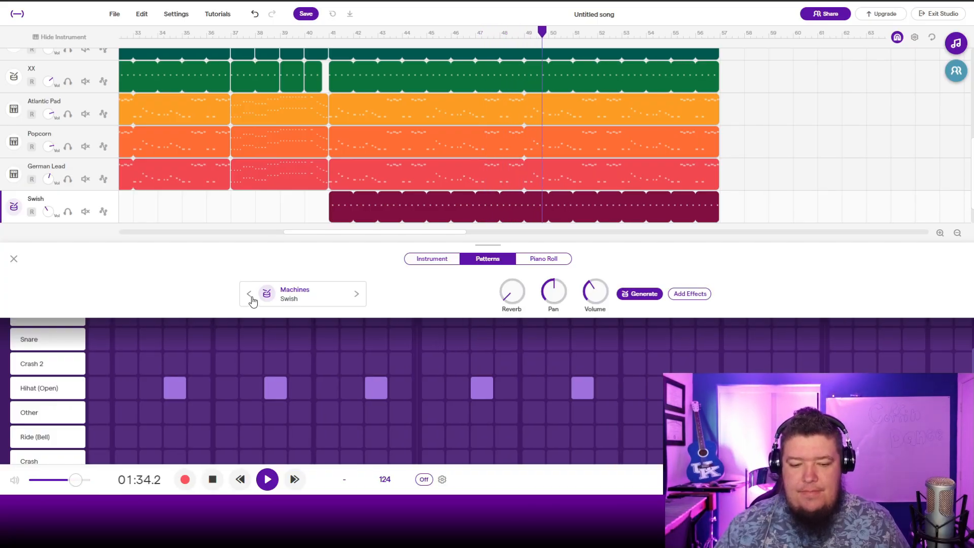
{"action": "left_click", "coordinate": [249, 294]}
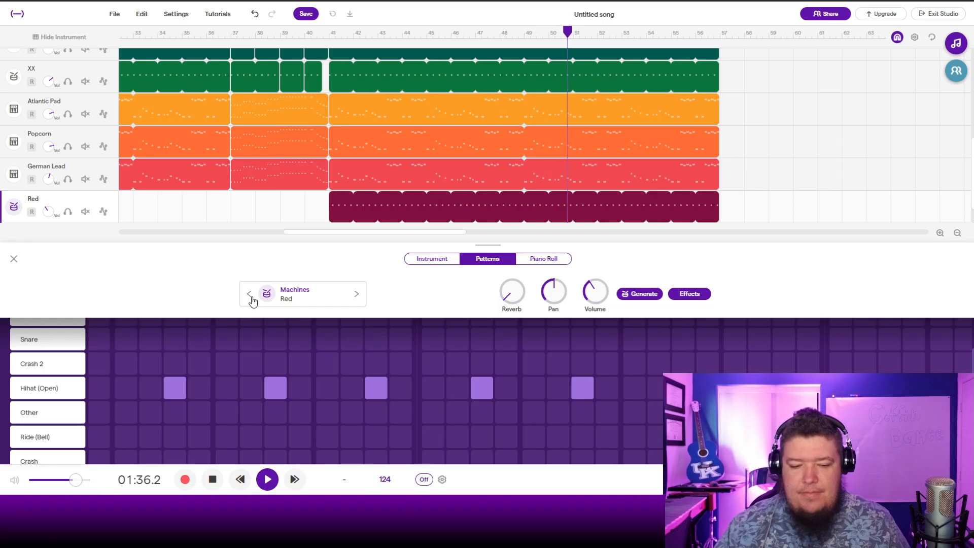
{"action": "left_click", "coordinate": [250, 294]}
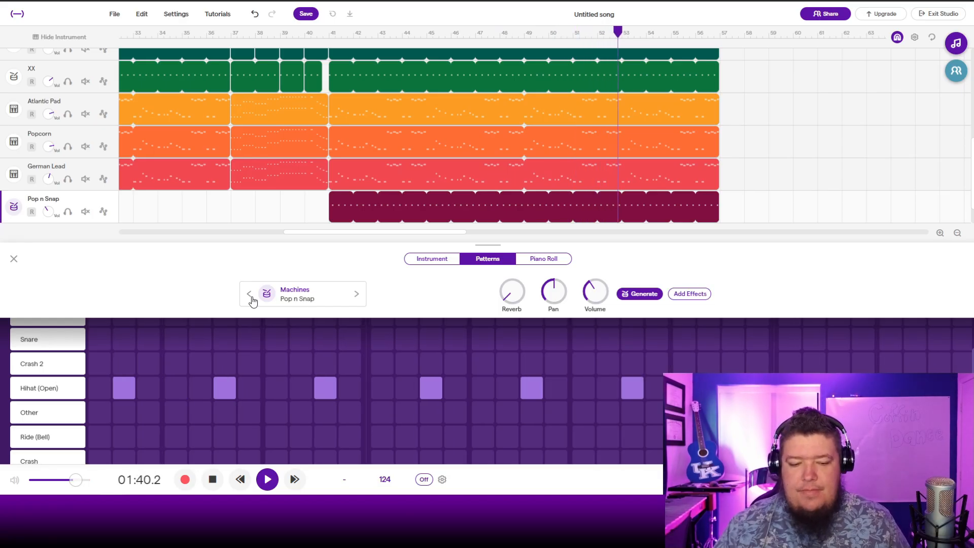
{"action": "key", "text": "space"}
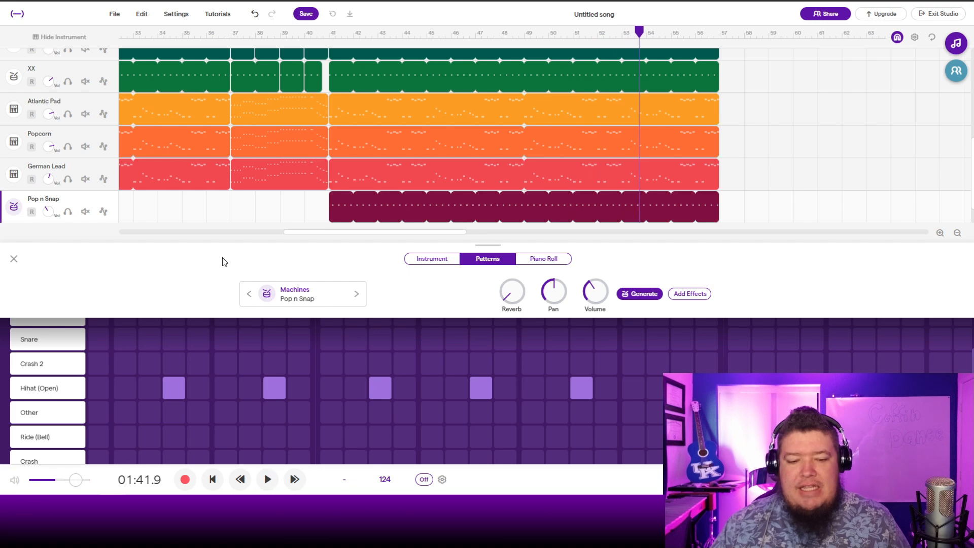
{"action": "scroll", "coordinate": [472, 221], "scroll_direction": "down", "scroll_amount": 1}
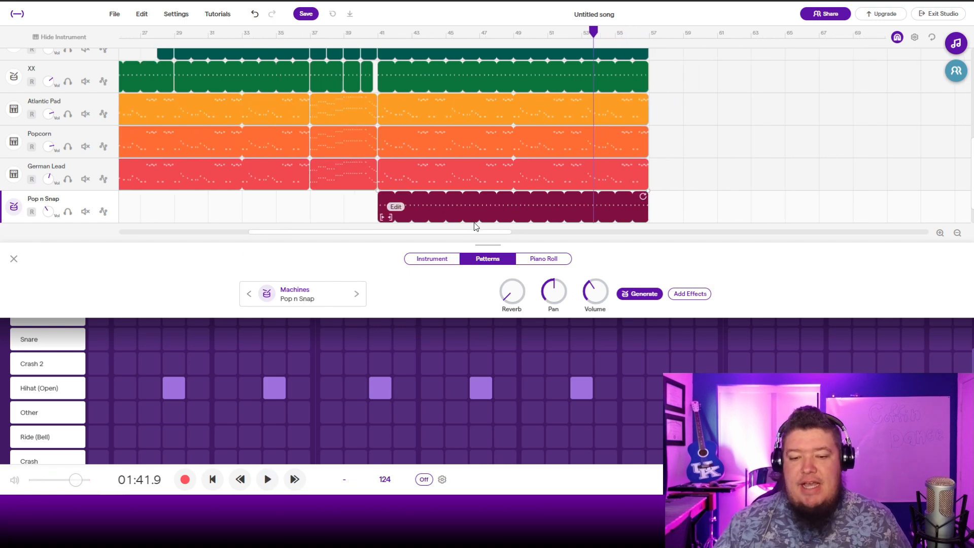
{"action": "left_click", "coordinate": [379, 38]}
{"action": "key", "text": "space"}
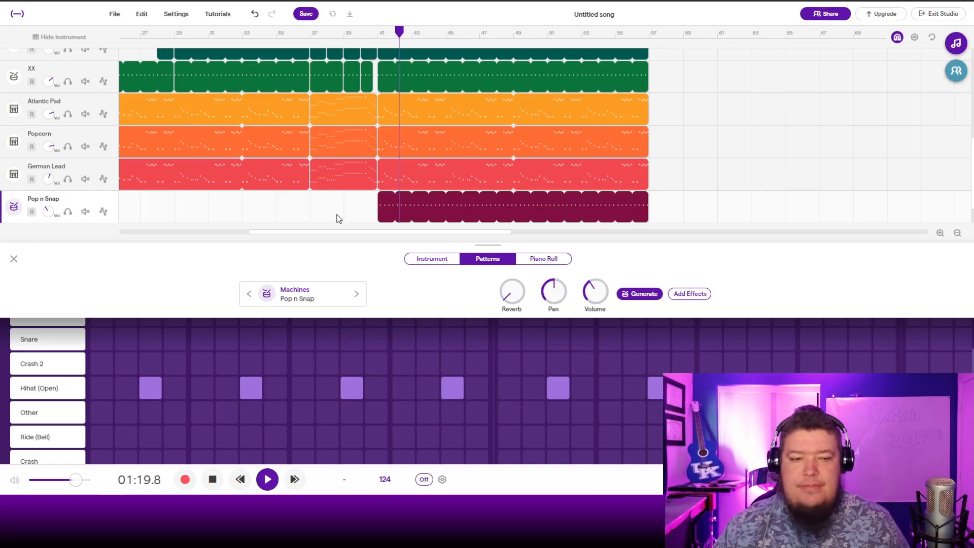
{"action": "key", "text": "space"}
Add another drum track with the Vanilla machine and place the playhead at bar 41
{"action": "scroll", "coordinate": [234, 199], "scroll_direction": "down", "scroll_amount": 1}
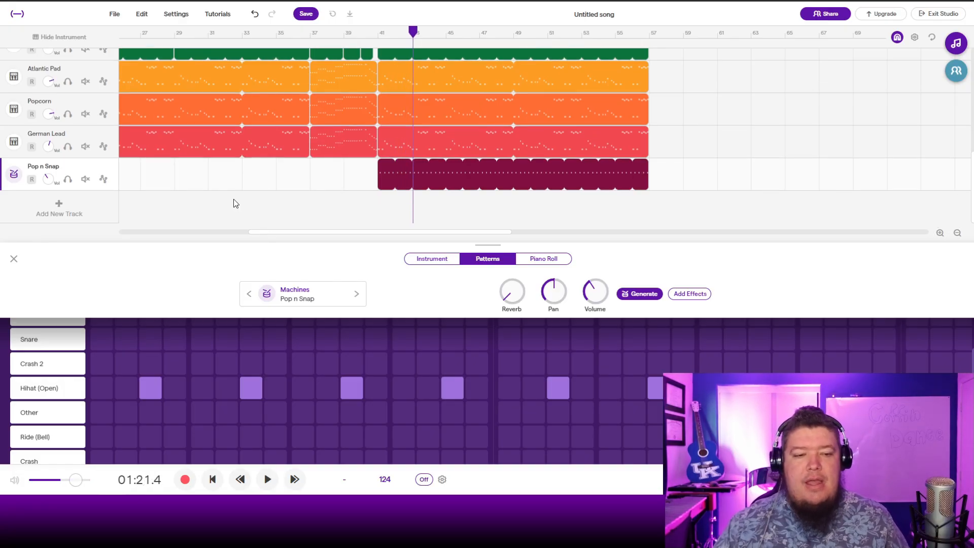
{"action": "left_click", "coordinate": [97, 216]}
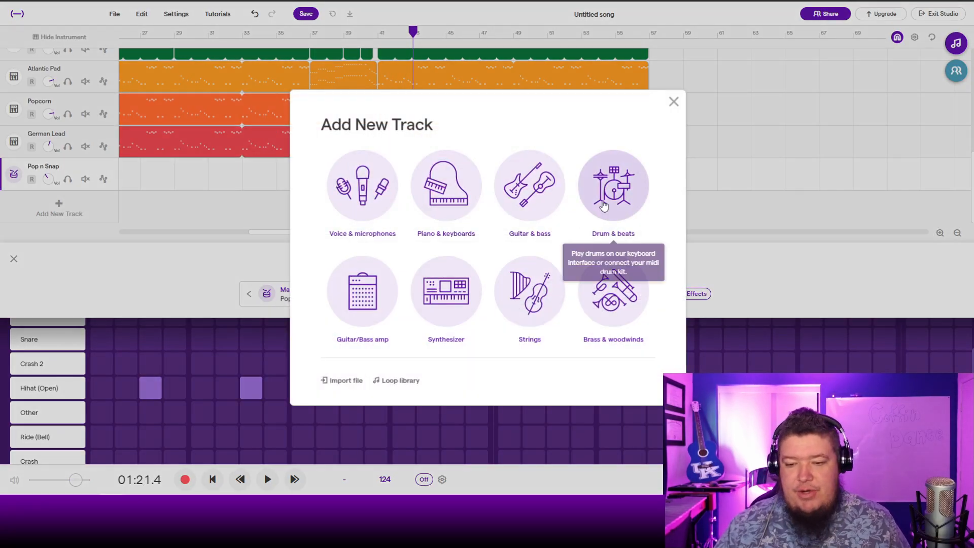
{"action": "left_click", "coordinate": [611, 185]}
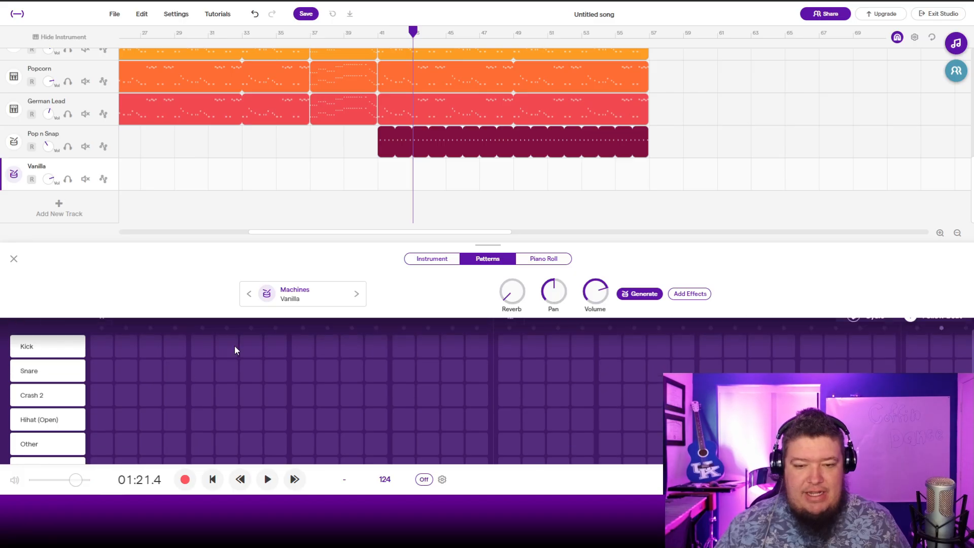
{"action": "left_click", "coordinate": [382, 35]}
{"action": "scroll", "coordinate": [184, 430], "scroll_direction": "down", "scroll_amount": 1}
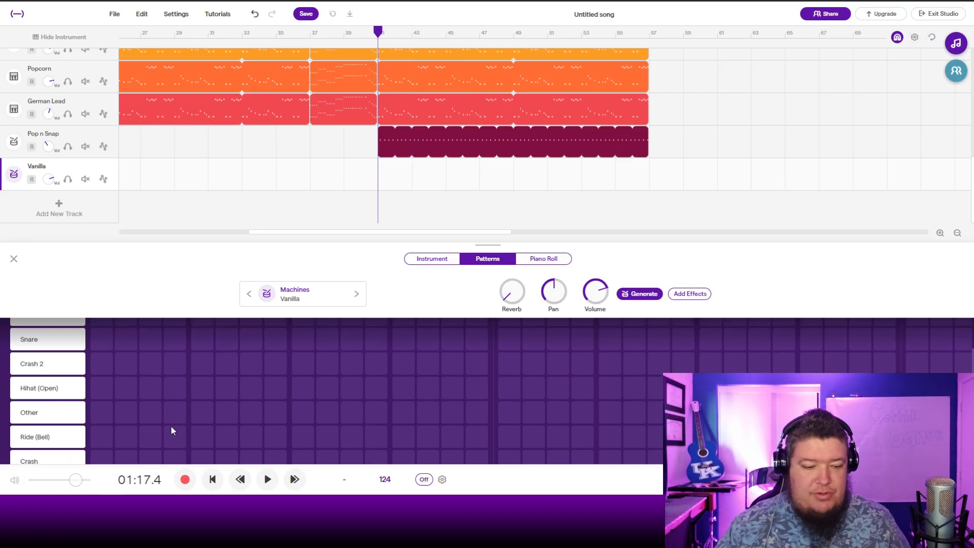
Program open hi-hat hits on the four offbeats of bar 41 in the new Vanilla track, looped to bar 57 at a lower volume
{"action": "left_click", "coordinate": [151, 389]}
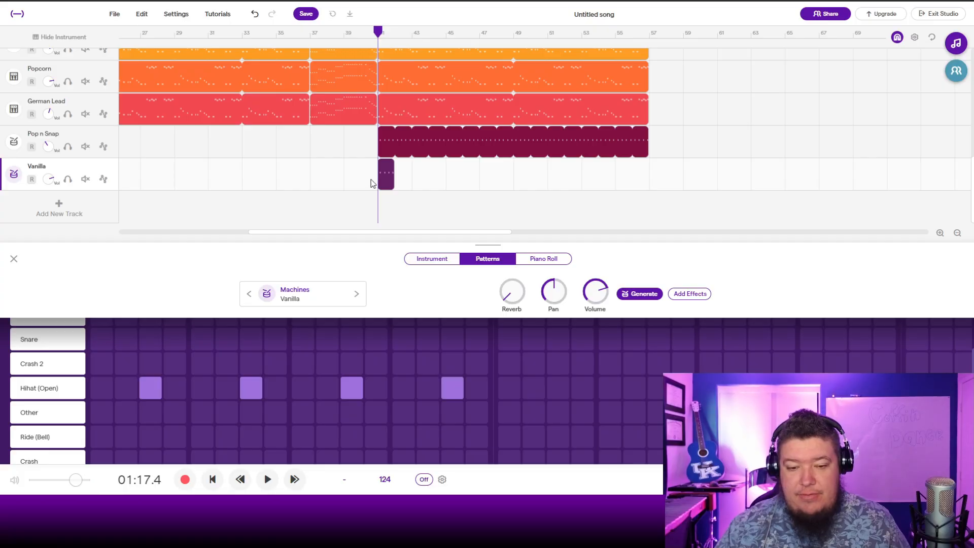
{"action": "left_click_drag", "start_coordinate": [393, 158], "coordinate": [648, 175]}
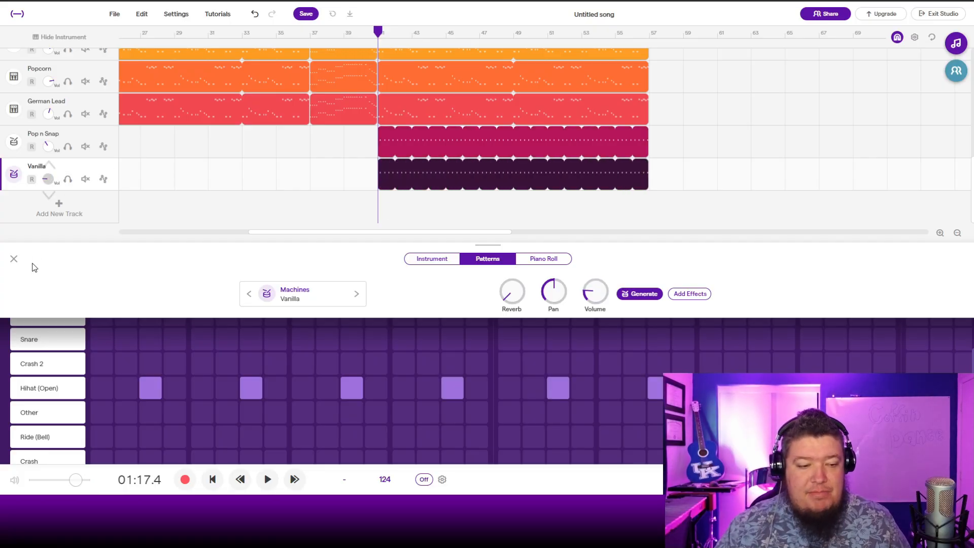
{"action": "key", "text": "space"}
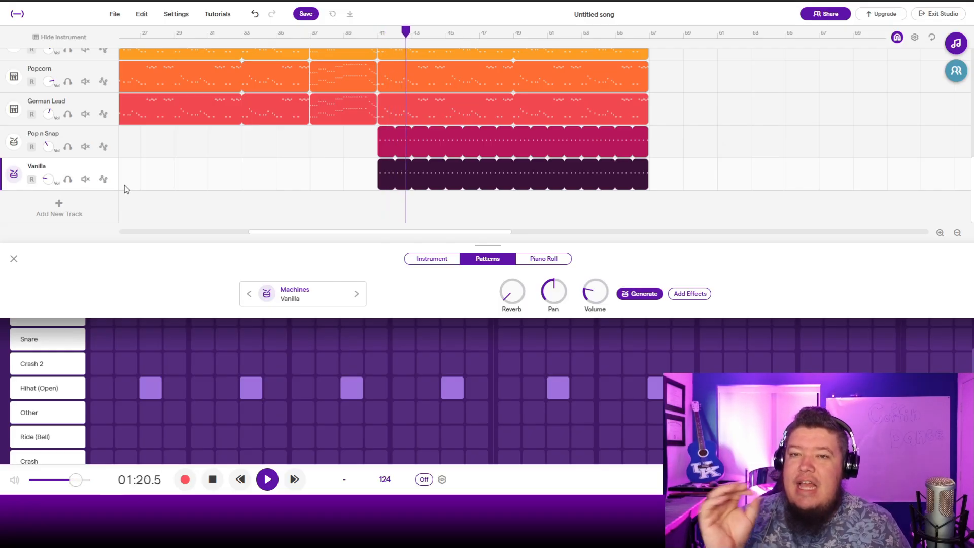
Solo the Pop n Snap and Vanilla tracks to hear the layered hi-hats, and return to the full mix
{"action": "left_click", "coordinate": [68, 146]}
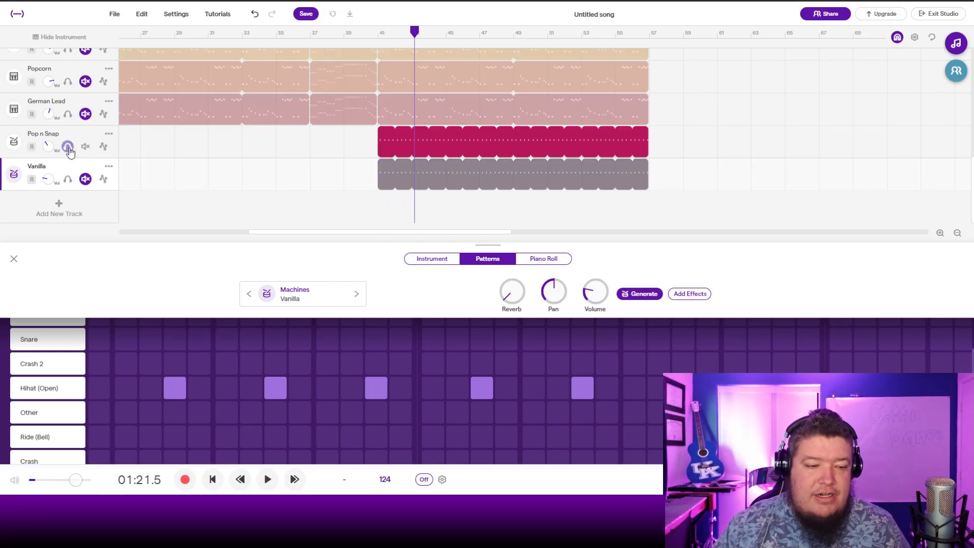
{"action": "left_click", "coordinate": [67, 180]}
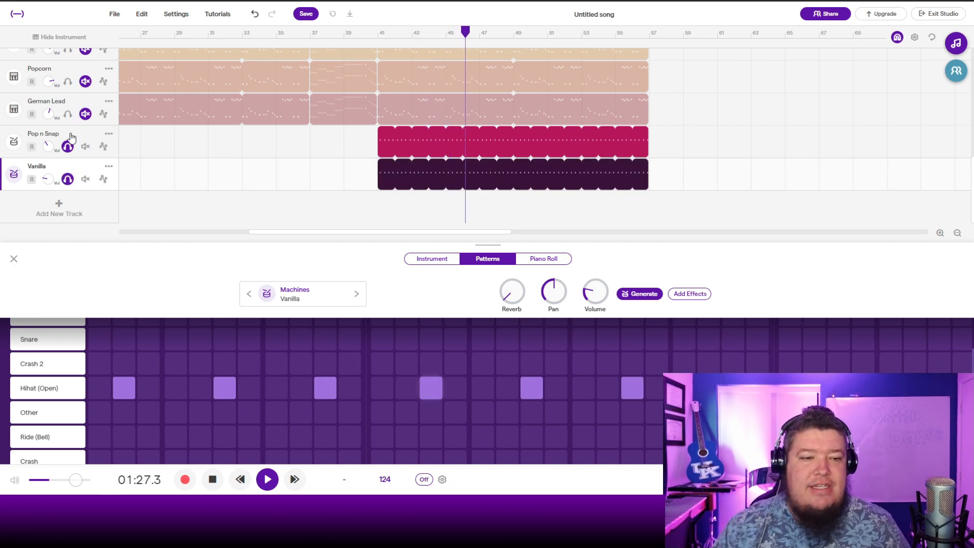
{"action": "left_click", "coordinate": [66, 183]}
{"action": "left_click", "coordinate": [68, 146]}
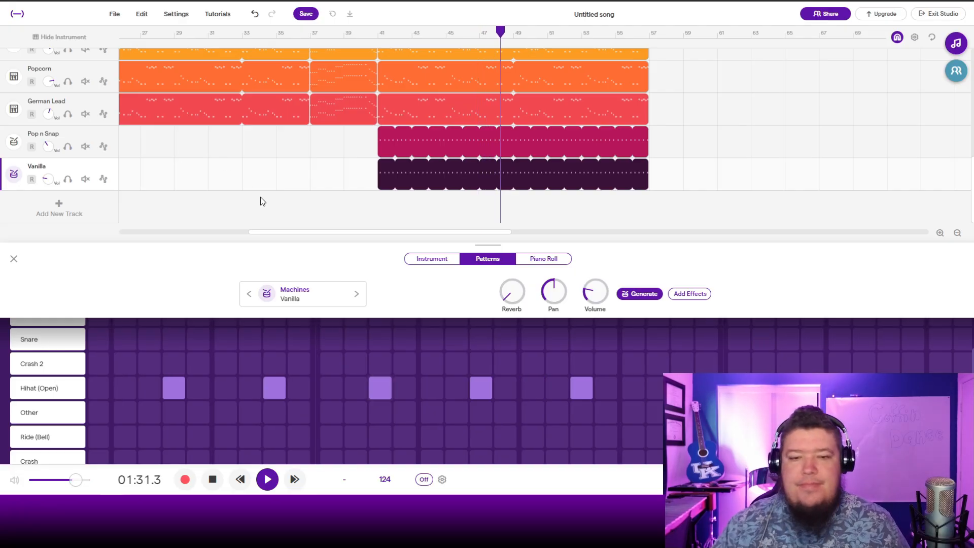
{"action": "key", "text": "space"}
Add a synthesizer track and search the presets for "cyber" to load the Cyber Duck lead
{"action": "scroll", "coordinate": [326, 187], "scroll_direction": "up", "scroll_amount": 1}
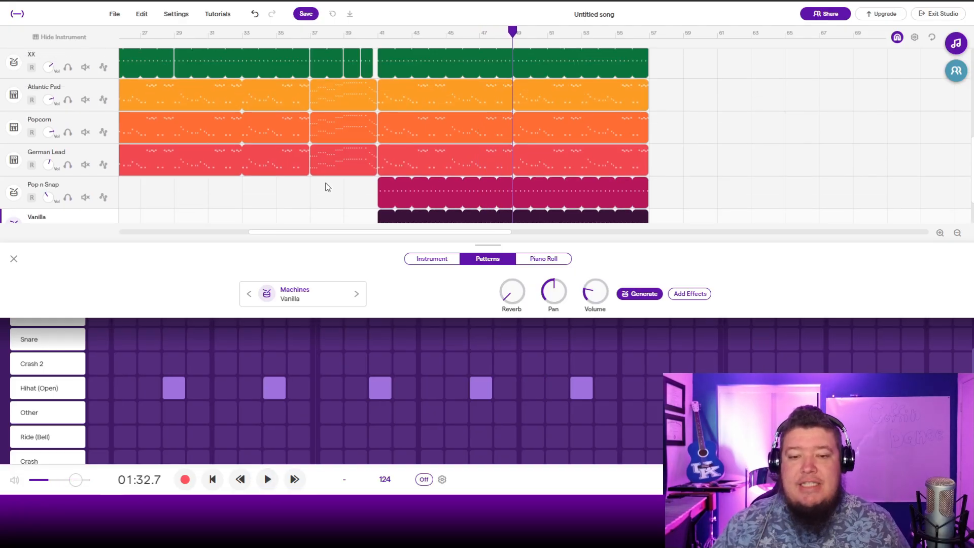
{"action": "scroll", "coordinate": [304, 203], "scroll_direction": "down", "scroll_amount": 1}
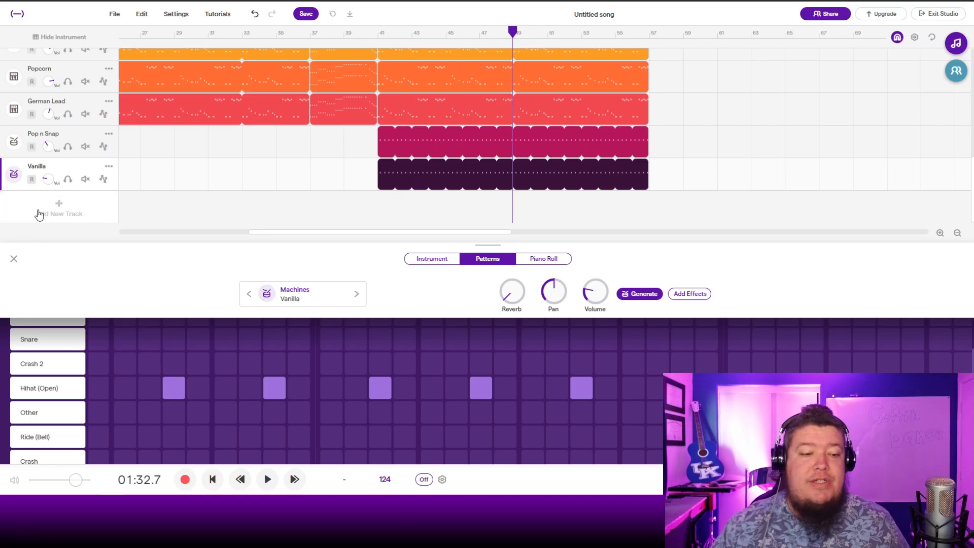
{"action": "left_click", "coordinate": [72, 211]}
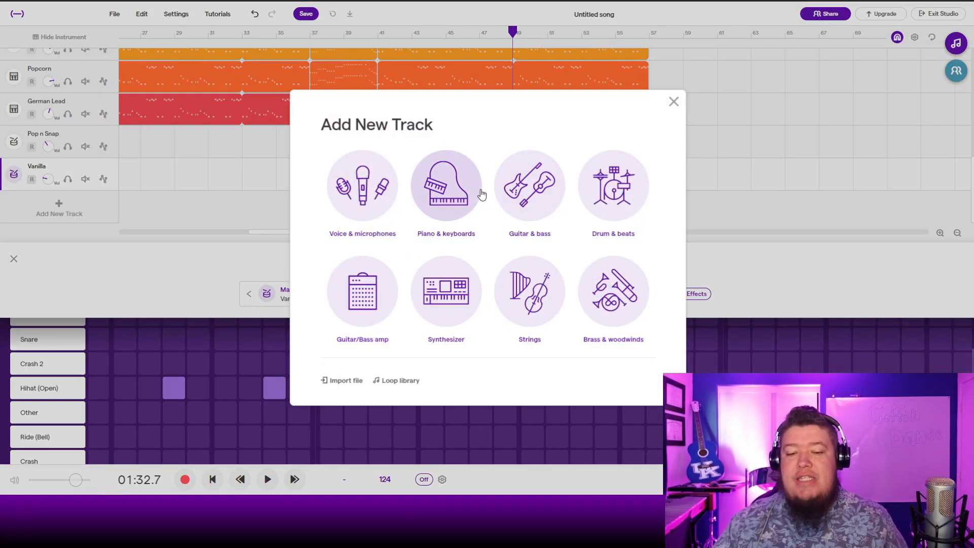
{"action": "left_click", "coordinate": [447, 316]}
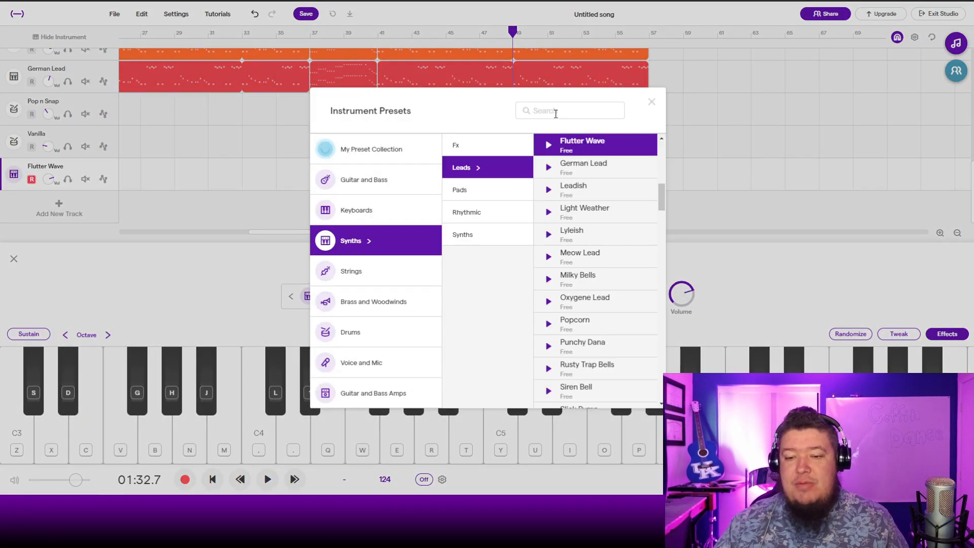
{"action": "left_click", "coordinate": [555, 111]}
{"action": "type", "text": "cyber"}
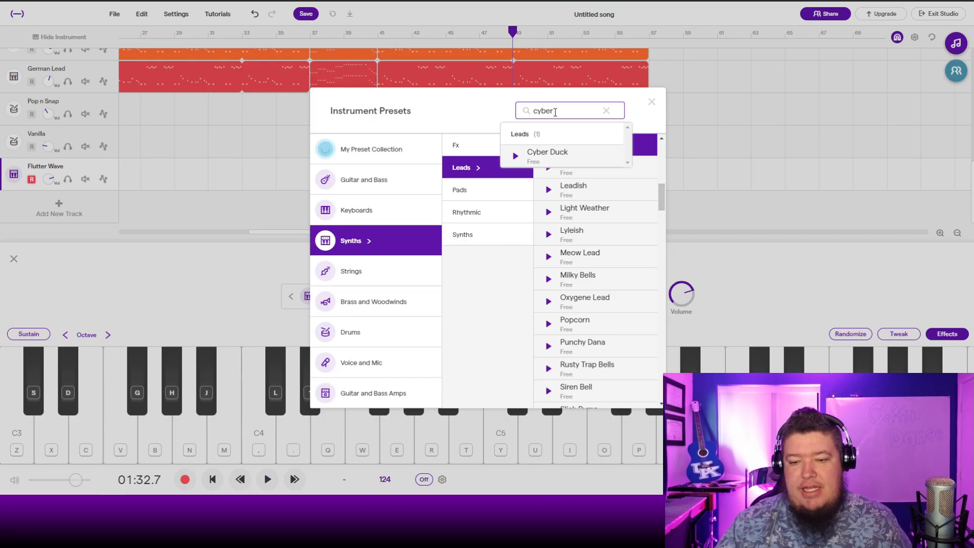
{"action": "key", "text": "Return"}
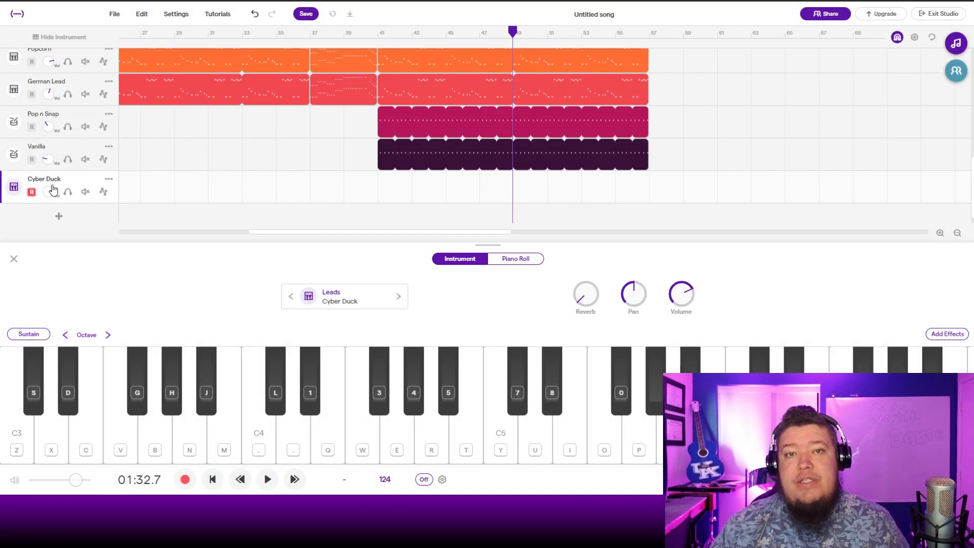
Move the playhead to bar 41 and try out the D, F# and A chord on the Cyber Duck keyboard
{"action": "left_click", "coordinate": [378, 32]}
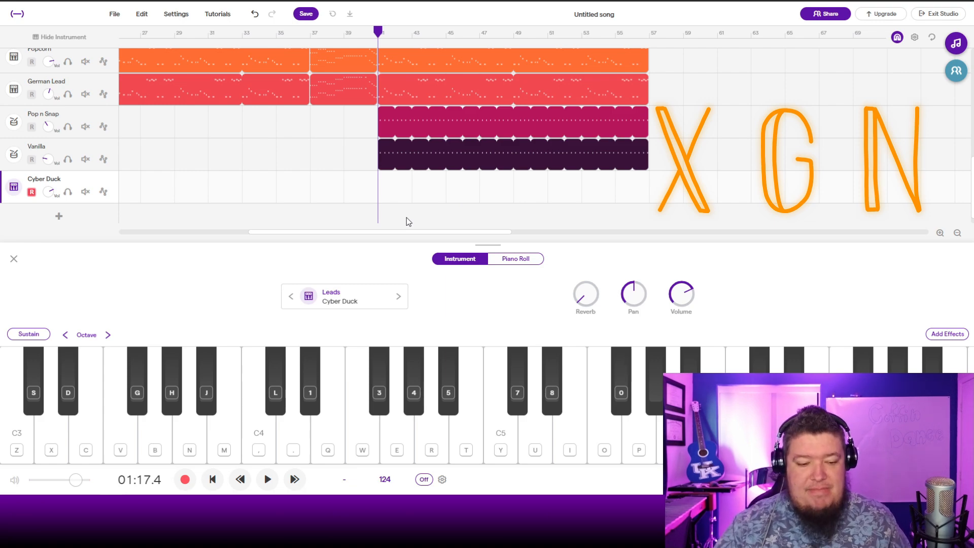
{"action": "key", "text": "x"}
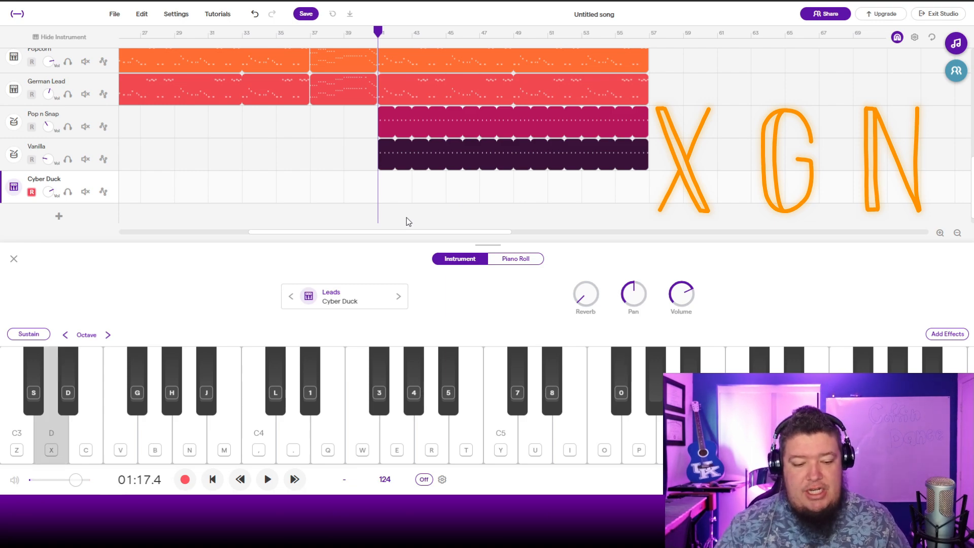
{"action": "key", "text": "g"}
{"action": "key", "text": "n"}
{"action": "key", "text": "n"}
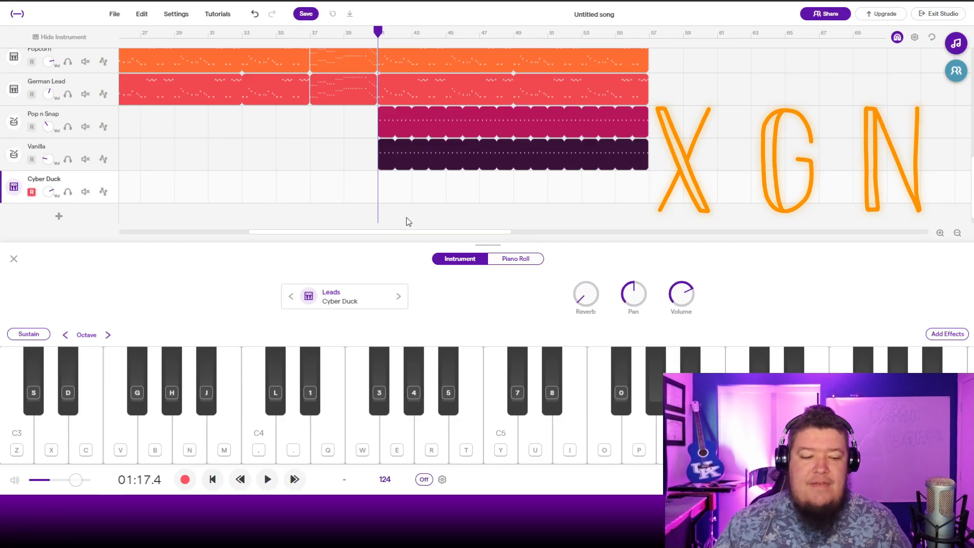
Lower the Cyber Duck keyboard by one octave to start at C2 and rehearse the D, F# and A chord
{"action": "left_click", "coordinate": [65, 335]}
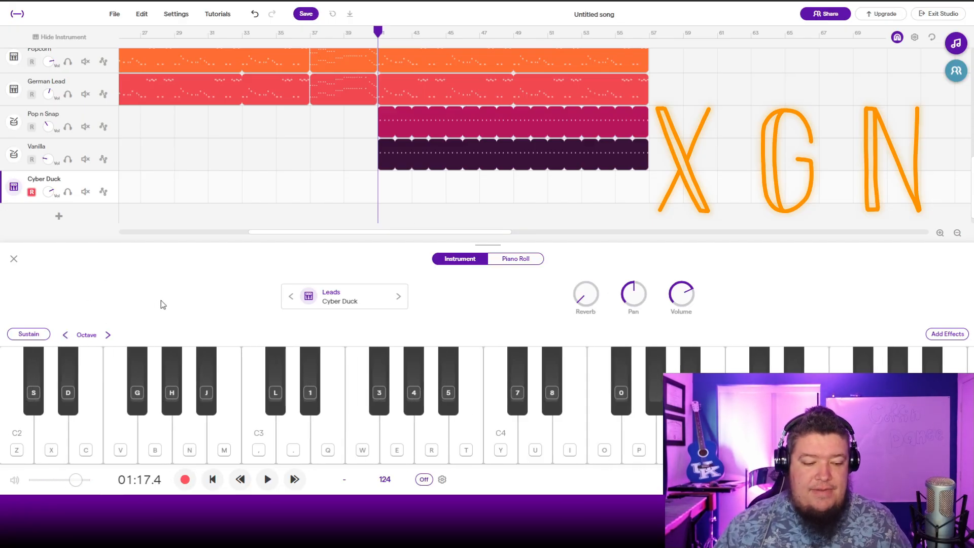
{"action": "key", "text": "x"}
{"action": "key", "text": "g"}
{"action": "key", "text": "n"}
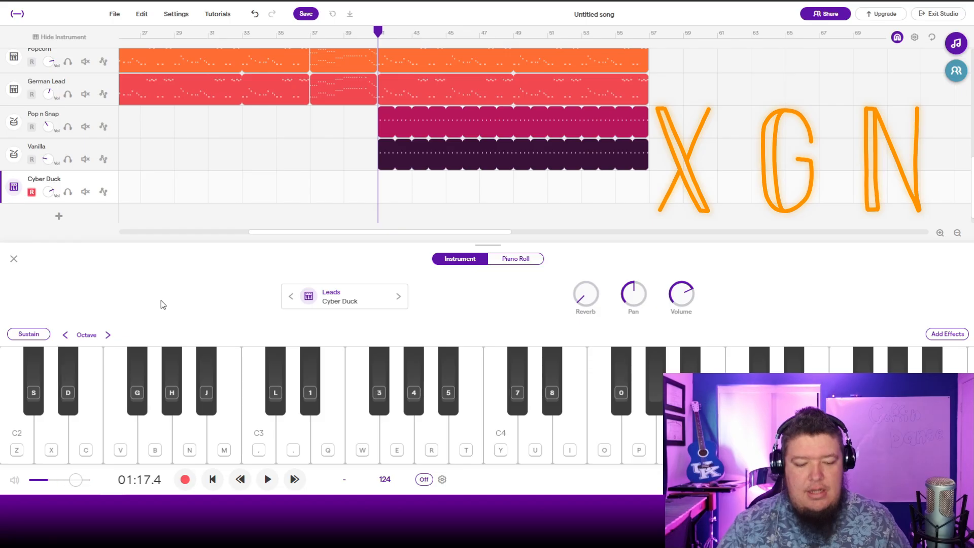
{"action": "key", "text": "x"}
{"action": "key", "text": "g"}
{"action": "key", "text": "n"}
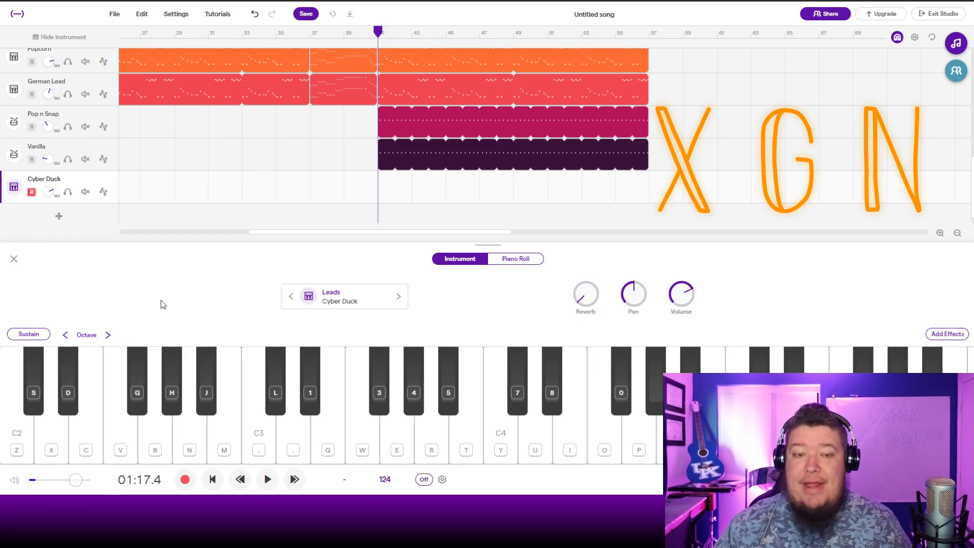
Record the D, F# and A chord on the four offbeats of bar 41 in the Cyber Duck track
{"action": "key", "text": "r"}
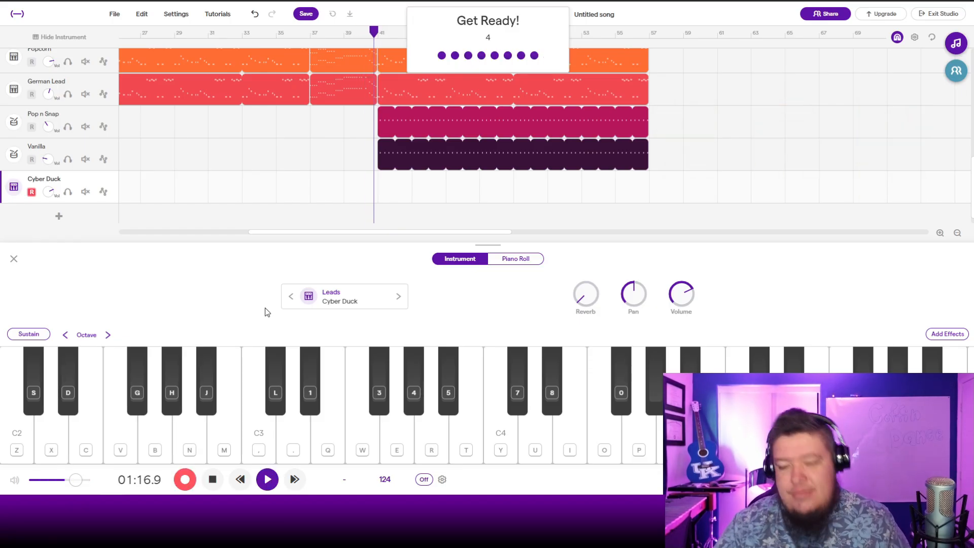
{"action": "key", "text": "x"}
{"action": "key", "text": "g"}
{"action": "key", "text": "n"}
{"action": "key", "text": "x"}
{"action": "key", "text": "g"}
{"action": "key", "text": "n"}
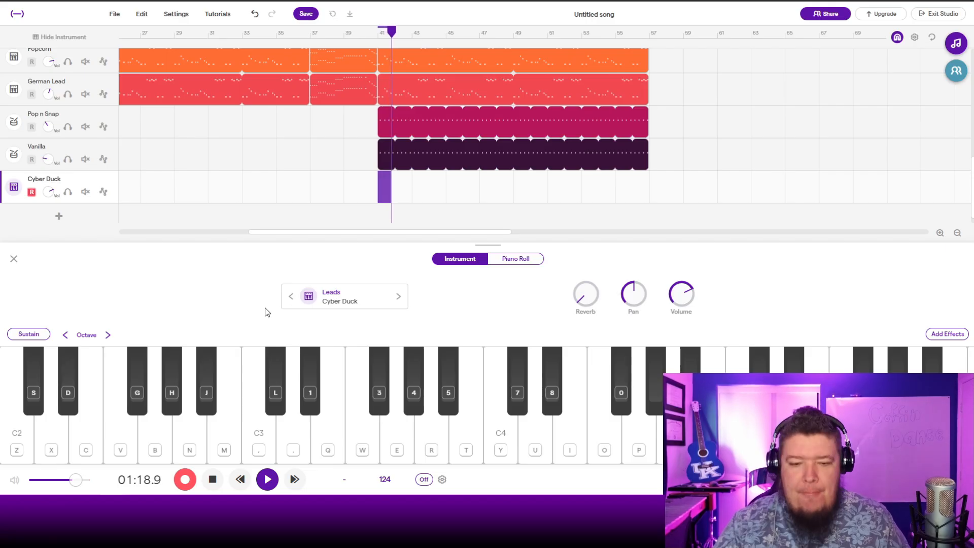
{"action": "key", "text": "x"}
{"action": "key", "text": "g"}
{"action": "key", "text": "n"}
{"action": "key", "text": "space"}
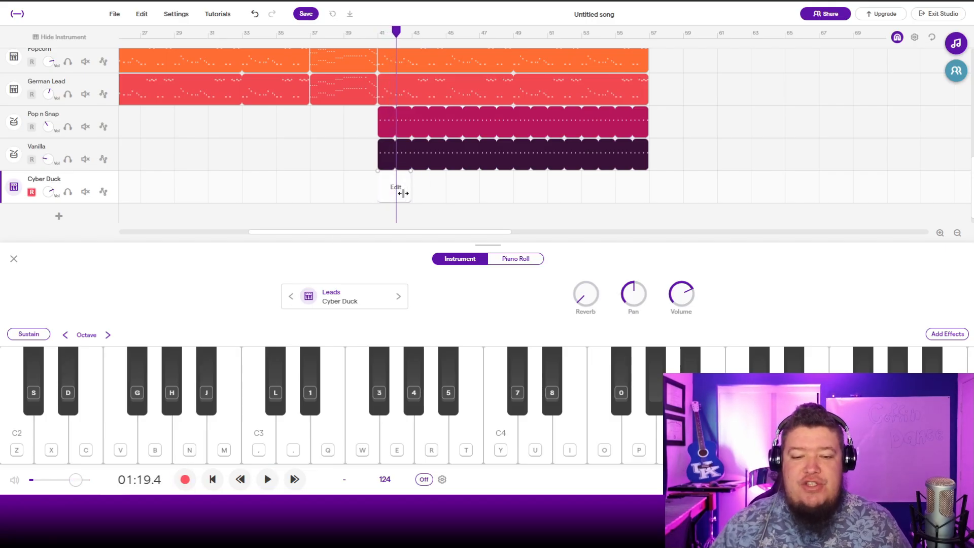
Open the recorded Cyber Duck region in the piano roll and quantize all its notes to 1/8
{"action": "left_click", "coordinate": [396, 186]}
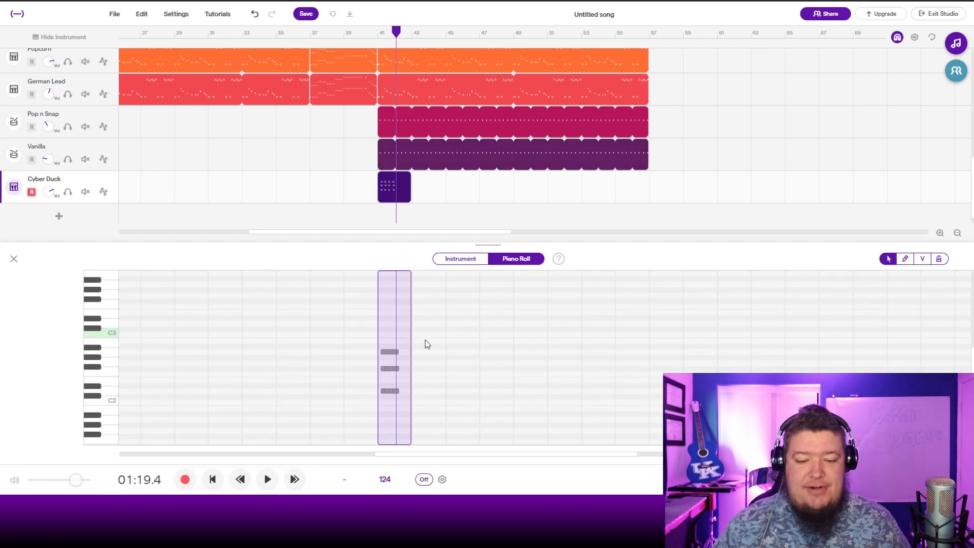
{"action": "scroll", "coordinate": [418, 400], "scroll_direction": "up", "scroll_amount": 8}
{"action": "scroll", "coordinate": [350, 388], "scroll_direction": "up", "scroll_amount": 1}
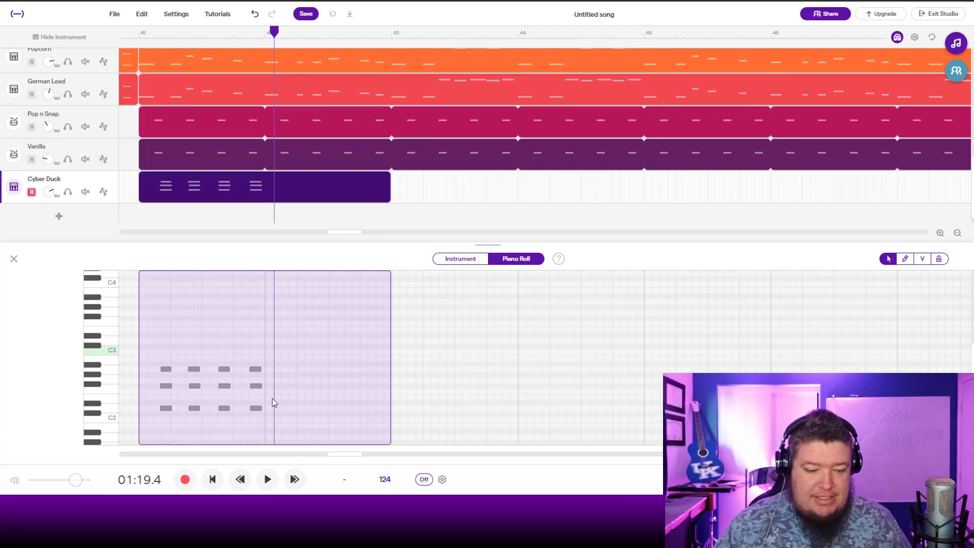
{"action": "scroll", "coordinate": [272, 398], "scroll_direction": "down", "scroll_amount": 1}
{"action": "key", "text": "ctrl+a"}
{"action": "right_click", "coordinate": [203, 400]}
{"action": "mouse_move", "coordinate": [253, 417]}
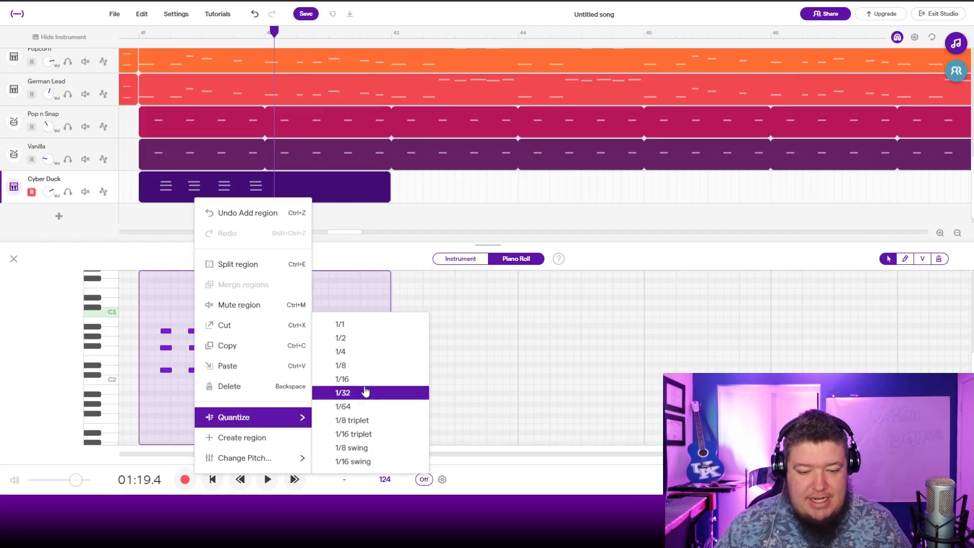
{"action": "left_click", "coordinate": [359, 365]}
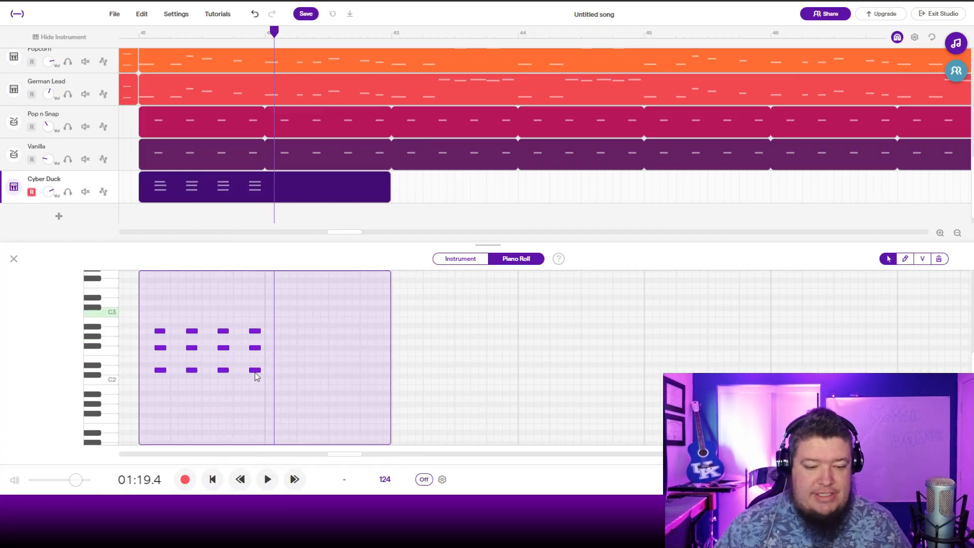
Play back bar 41 to hear the quantized Cyber Duck chords with the other tracks
{"action": "left_click", "coordinate": [135, 40]}
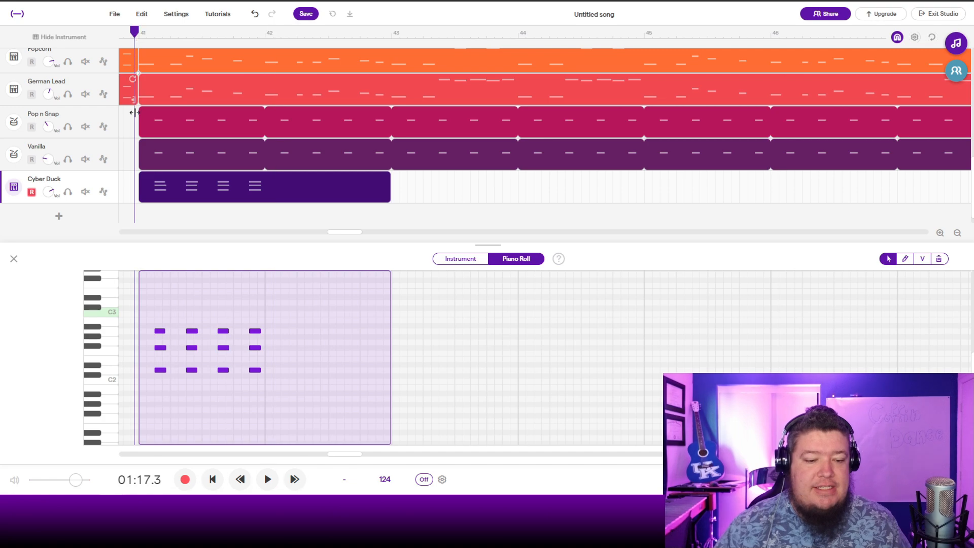
{"action": "key", "text": "space"}
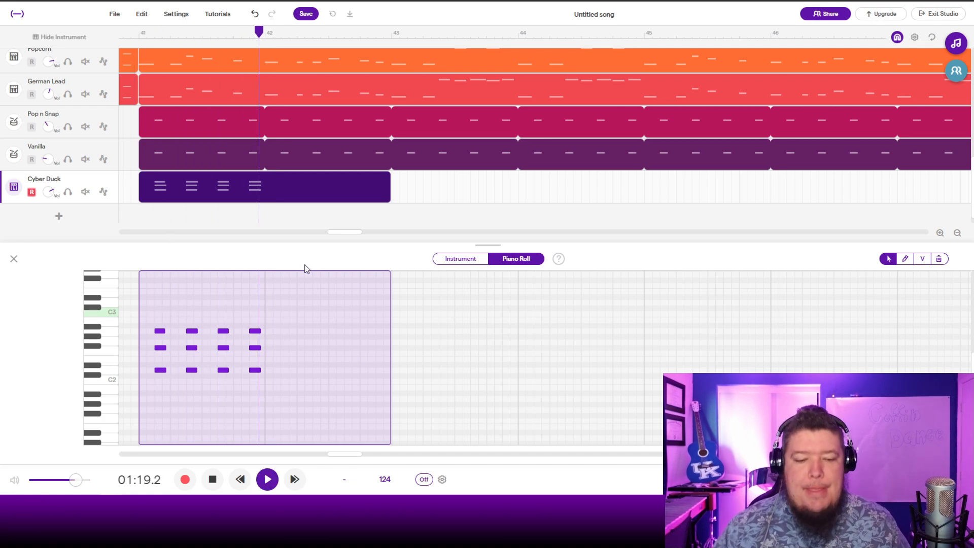
{"action": "key", "text": "space"}
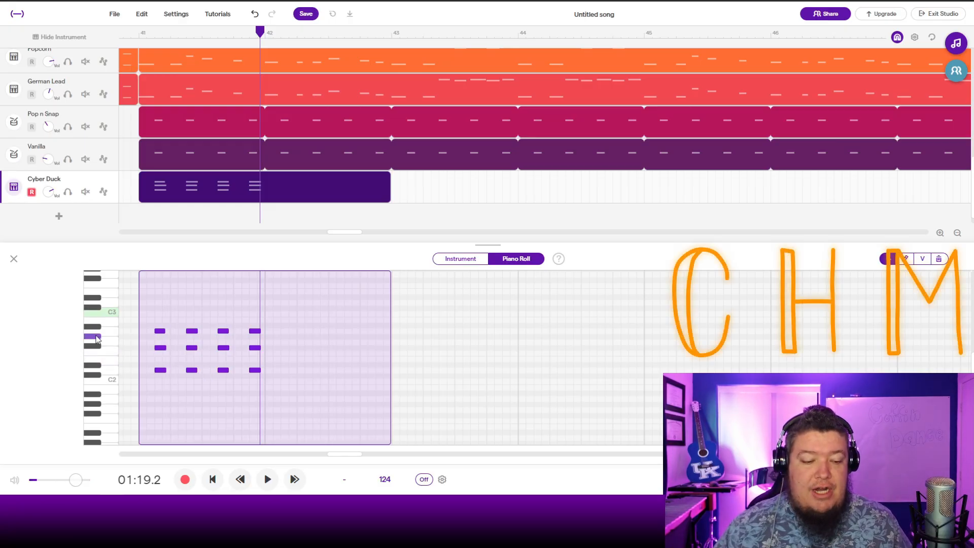
Return to the Cyber Duck keyboard and try out the E, G# and B chord
{"action": "left_click", "coordinate": [451, 261]}
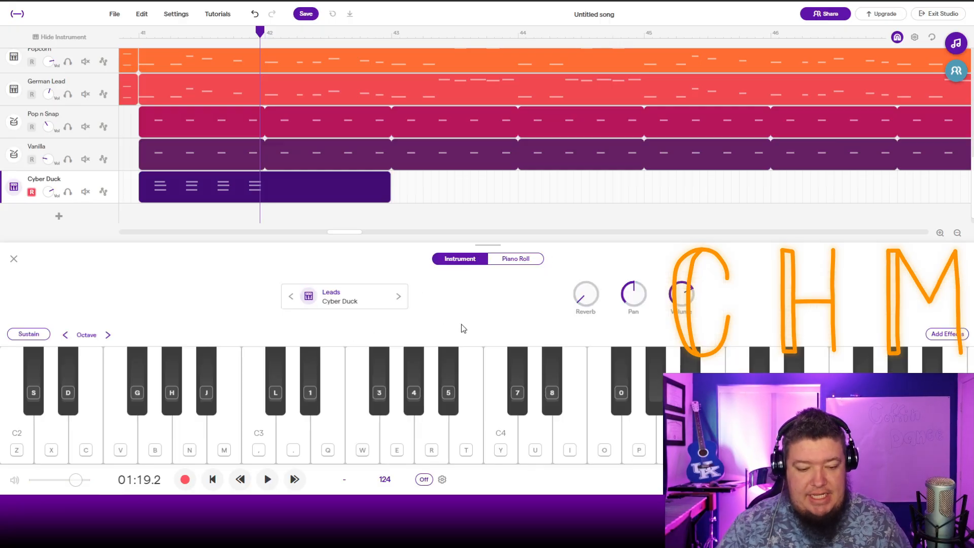
{"action": "key", "text": "c"}
{"action": "key", "text": "h"}
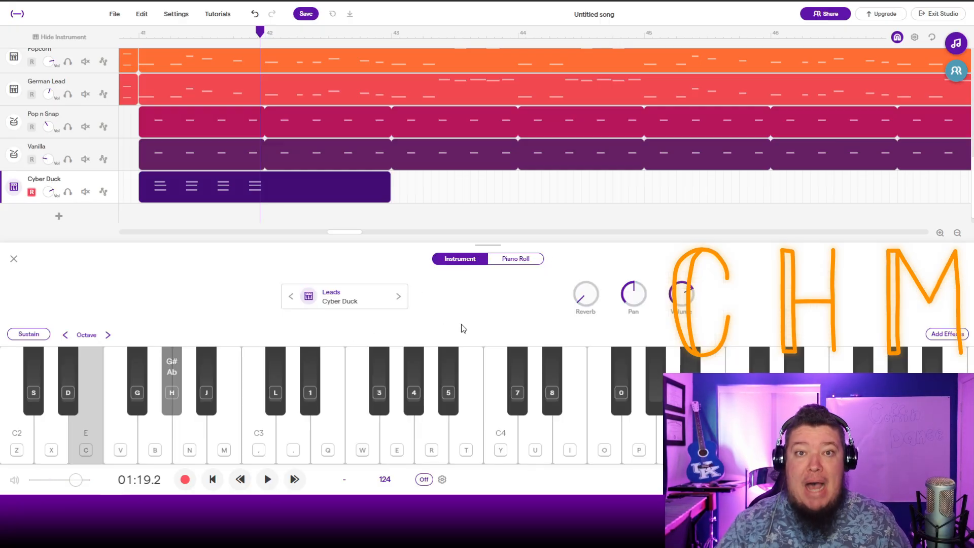
{"action": "key", "text": "m"}
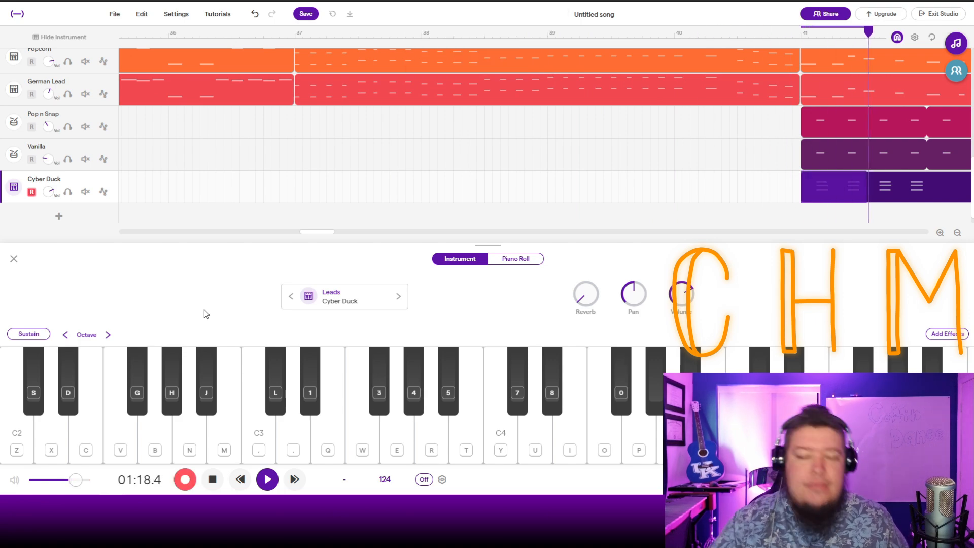
Record the E, G# and B chord on the four offbeats of bar 42 in the Cyber Duck track
{"action": "key", "text": "c+h+m"}
{"action": "key", "text": "c+h+m"}
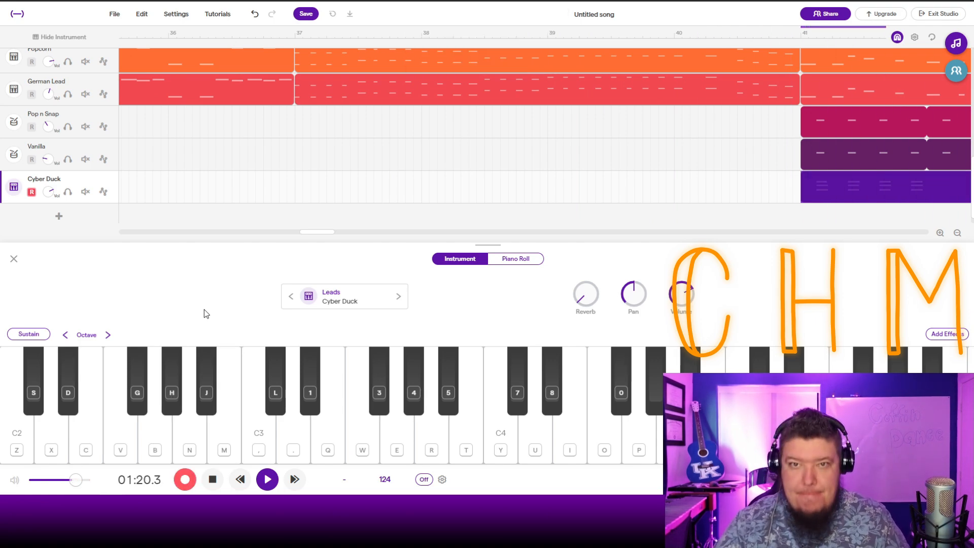
{"action": "key", "text": "c+h+m"}
{"action": "key", "text": "c+h+m"}
{"action": "key", "text": "space"}
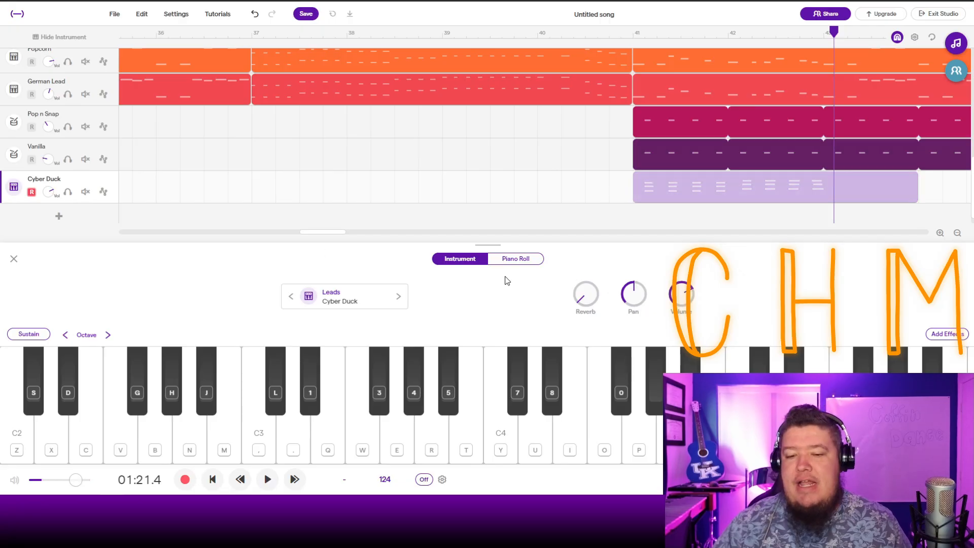
Try out the F#, A and C# chord on the Cyber Duck keyboard
{"action": "left_click_drag", "start_coordinate": [325, 232], "coordinate": [343, 232]}
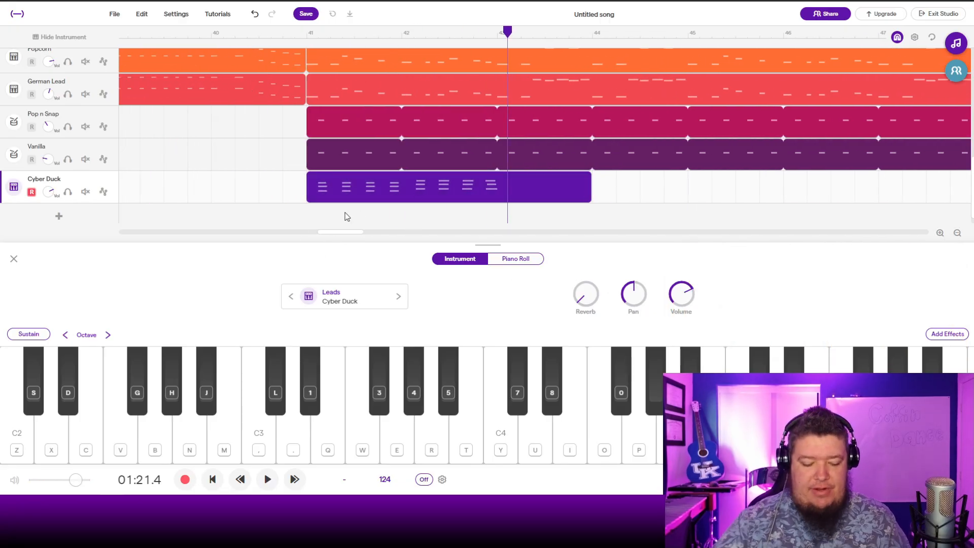
{"action": "key", "text": "g"}
{"action": "key", "text": "n"}
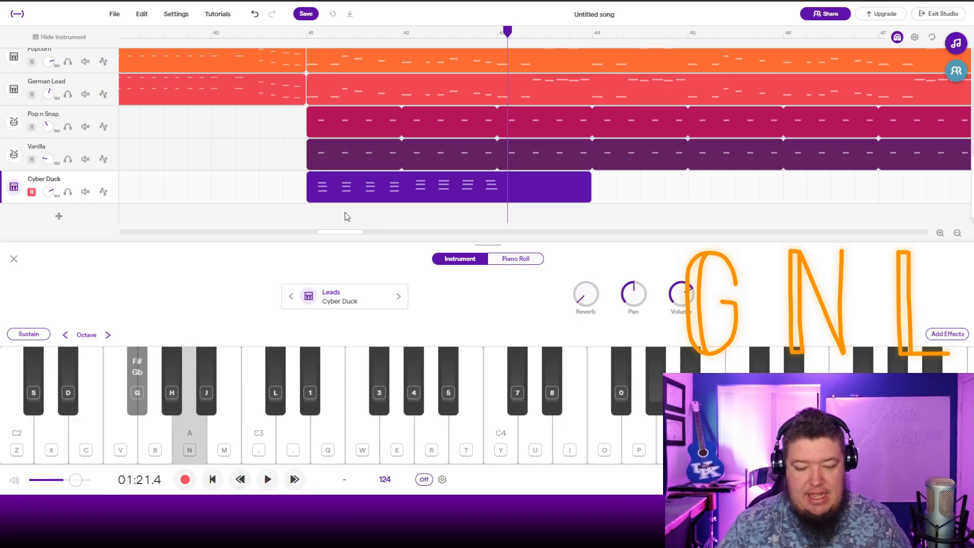
{"action": "key", "text": "l"}
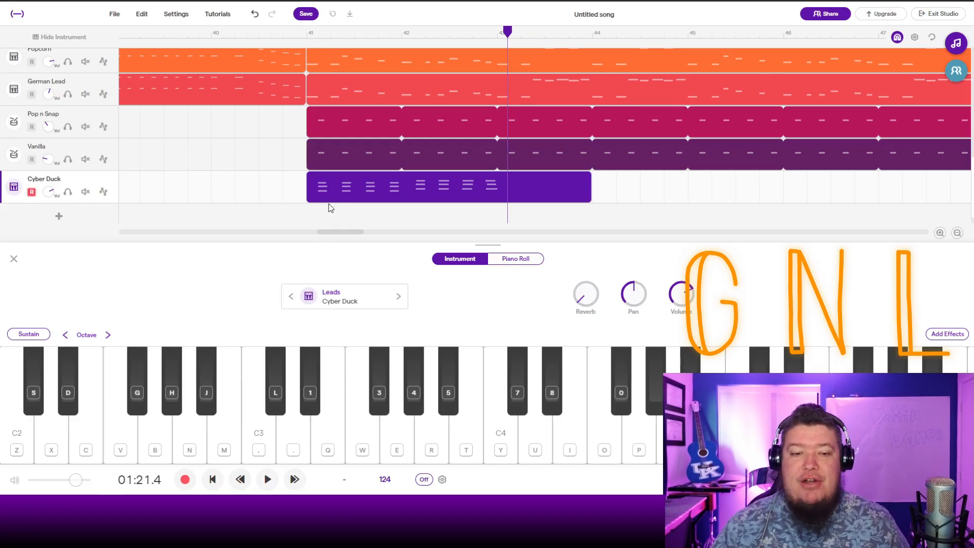
Record from bar 41, playing the F#, A and C# chord on every offbeat of bars 43 and 44 in the Cyber Duck track
{"action": "left_click", "coordinate": [307, 34]}
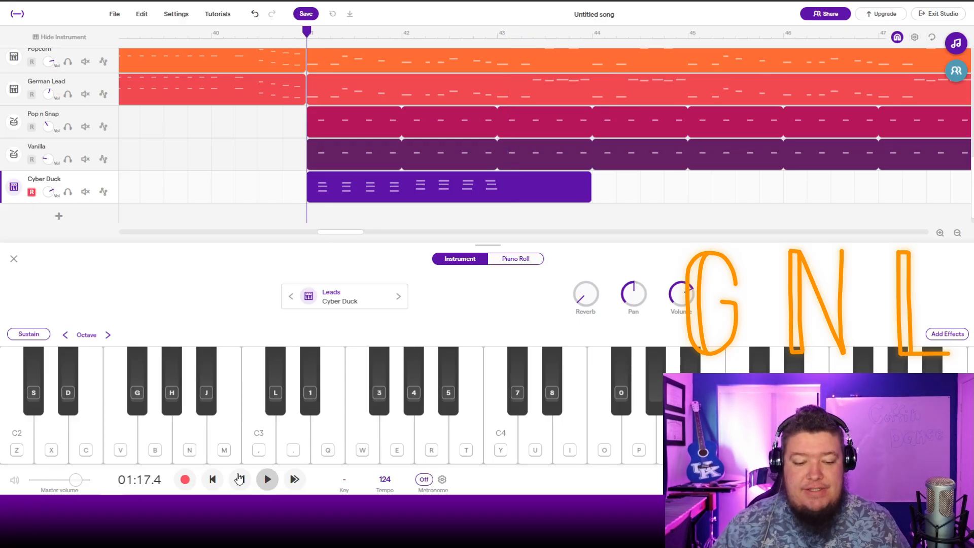
{"action": "left_click", "coordinate": [185, 480]}
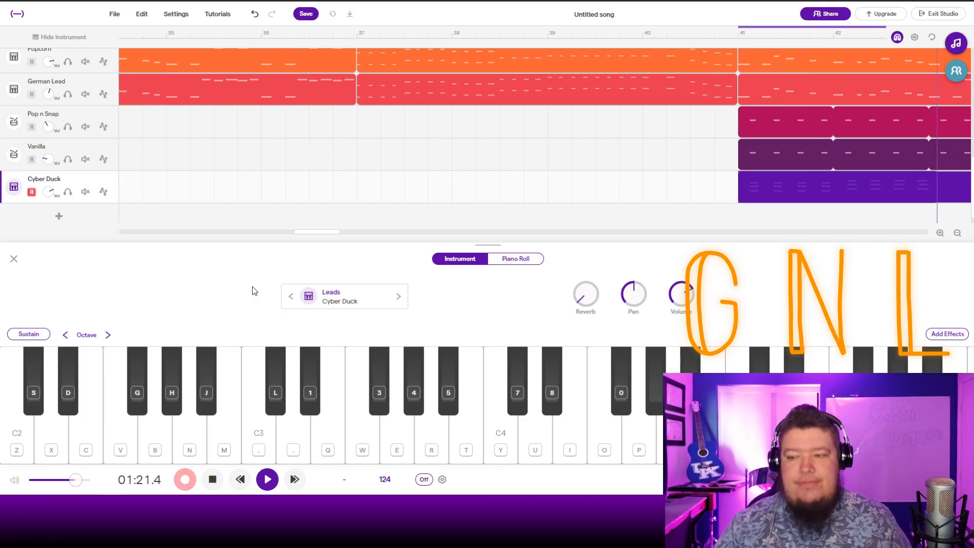
{"action": "key", "text": "n"}
{"action": "key", "text": "l"}
{"action": "key", "text": "g"}
{"action": "key", "text": "n"}
{"action": "key", "text": "l"}
{"action": "key", "text": "g"}
{"action": "key", "text": "n"}
{"action": "key", "text": "g"}
{"action": "key", "text": "n"}
{"action": "key", "text": "g"}
{"action": "key", "text": "n"}
{"action": "key", "text": "g"}
{"action": "key", "text": "n"}
{"action": "key", "text": "g"}
{"action": "key", "text": "n"}
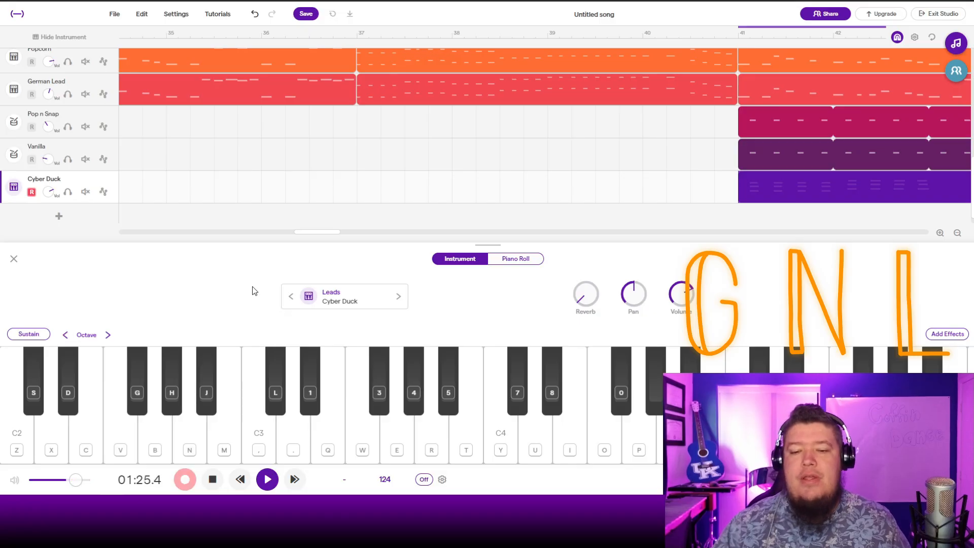
{"action": "key", "text": "space"}
Open the extended Cyber Duck region in the piano roll and quantize all its notes
{"action": "left_click_drag", "start_coordinate": [310, 237], "coordinate": [333, 235]}
{"action": "left_click", "coordinate": [424, 196]}
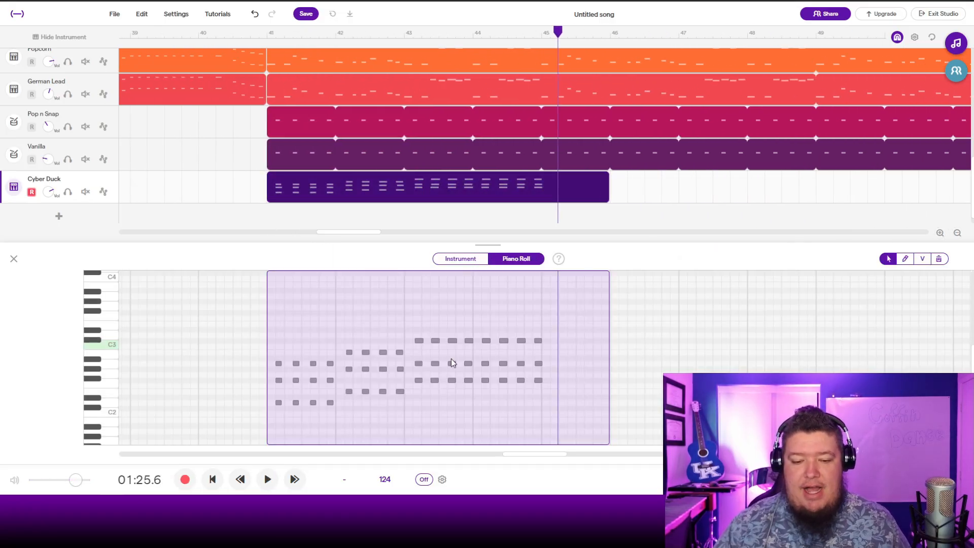
{"action": "scroll", "coordinate": [457, 379], "scroll_direction": "up", "scroll_amount": 2}
{"action": "left_click", "coordinate": [465, 315]}
{"action": "key", "text": "ctrl+a"}
{"action": "right_click", "coordinate": [465, 315]}
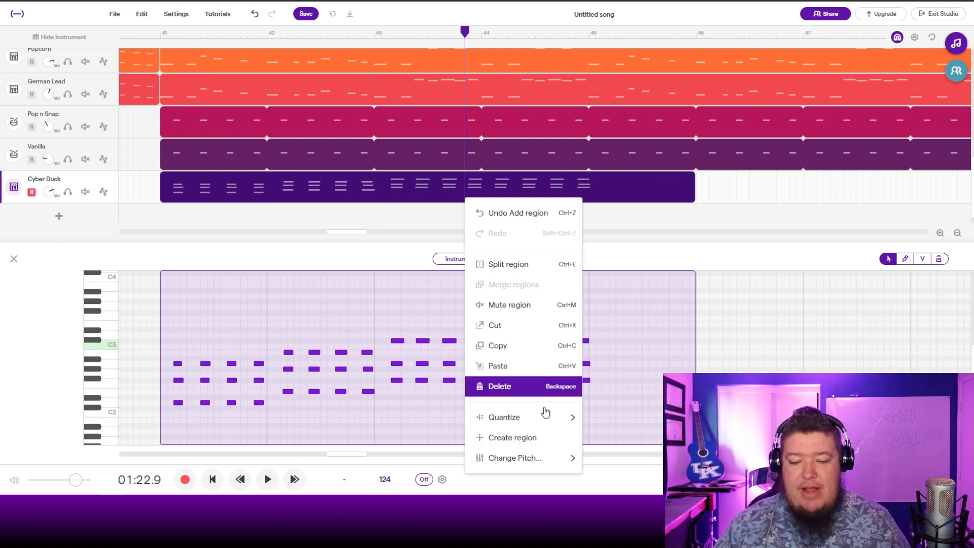
{"action": "mouse_move", "coordinate": [548, 417]}
{"action": "left_click", "coordinate": [613, 376]}
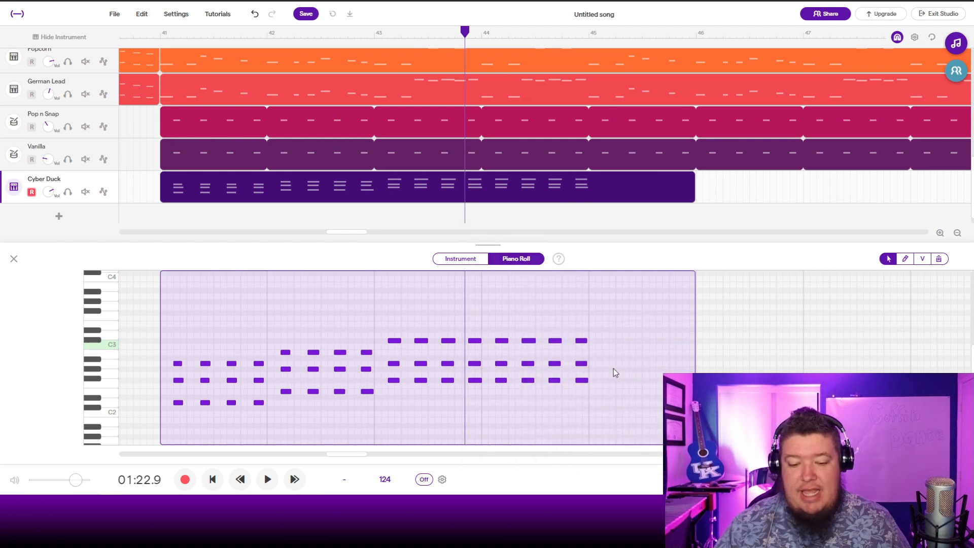
Audition individual notes of the three Cyber Duck chords at the start of bars 41, 42 and 43 in the piano roll
{"action": "left_click", "coordinate": [485, 410]}
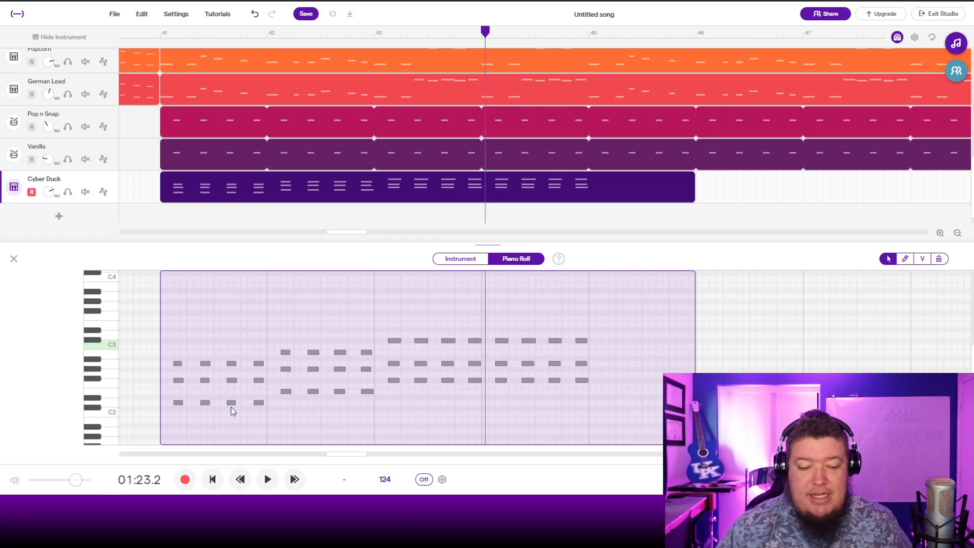
{"action": "left_click", "coordinate": [178, 403]}
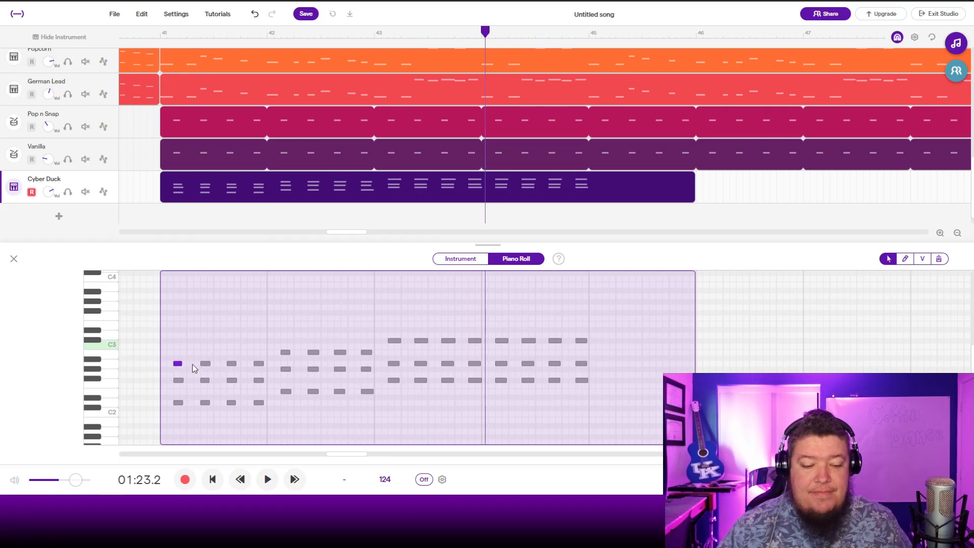
{"action": "left_click", "coordinate": [286, 391]}
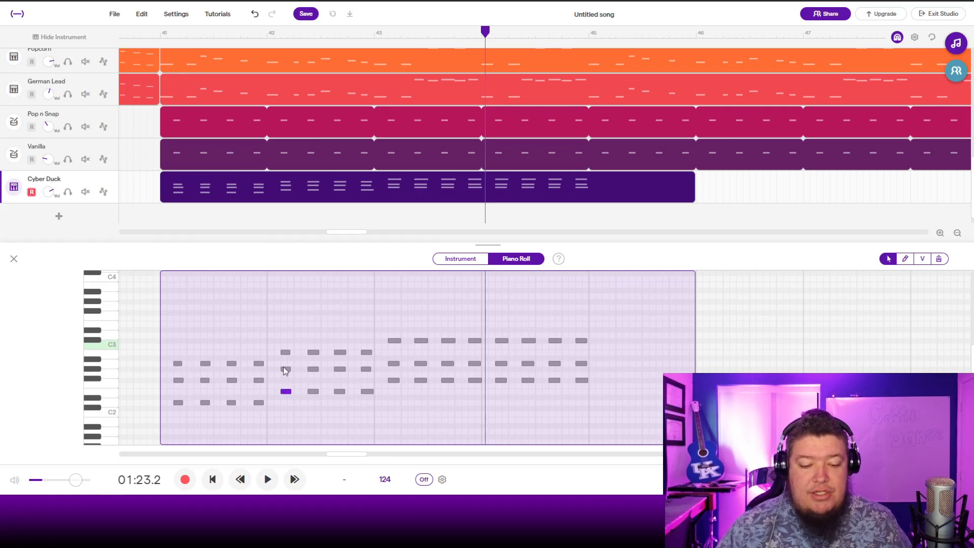
{"action": "left_click", "coordinate": [285, 369]}
{"action": "left_click", "coordinate": [285, 352]}
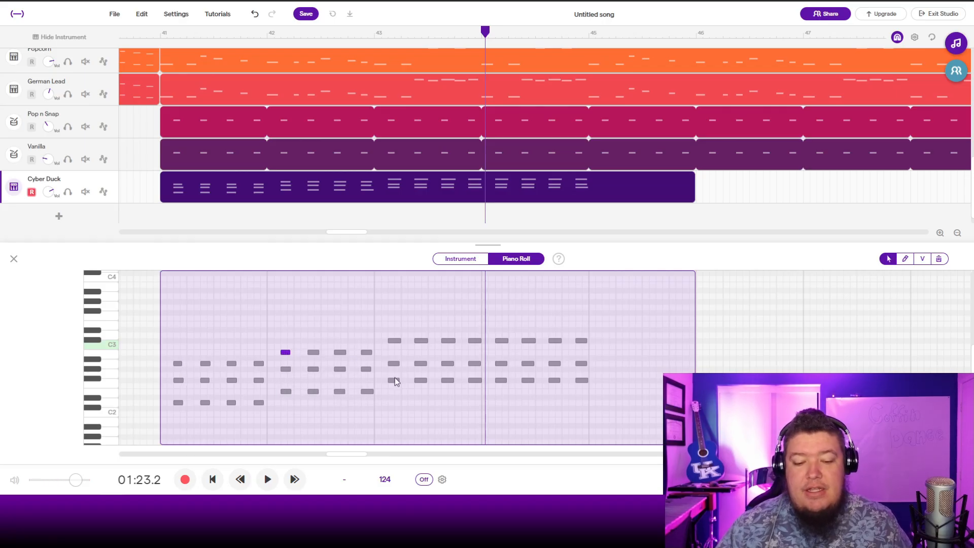
{"action": "left_click", "coordinate": [395, 341]}
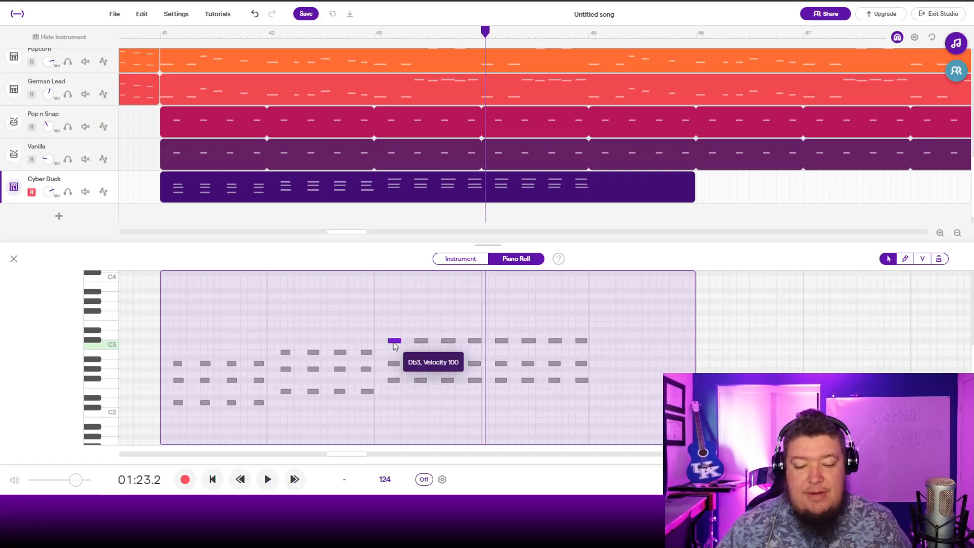
{"action": "left_click", "coordinate": [394, 380]}
{"action": "left_click", "coordinate": [395, 380]}
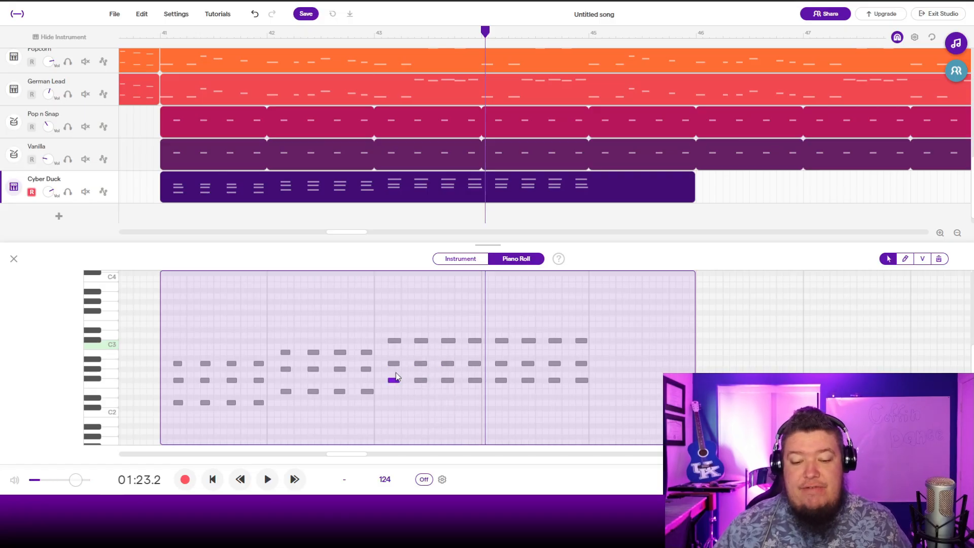
{"action": "left_click", "coordinate": [395, 342]}
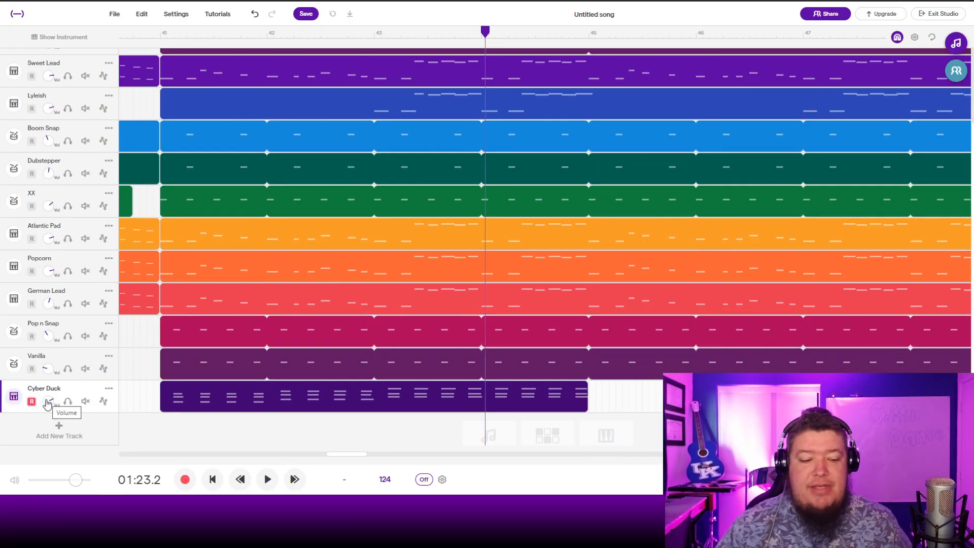
Lower the Cyber Duck track's volume, fine-tuning it during playback from bar 41
{"action": "left_click_drag", "start_coordinate": [48, 403], "coordinate": [38, 465]}
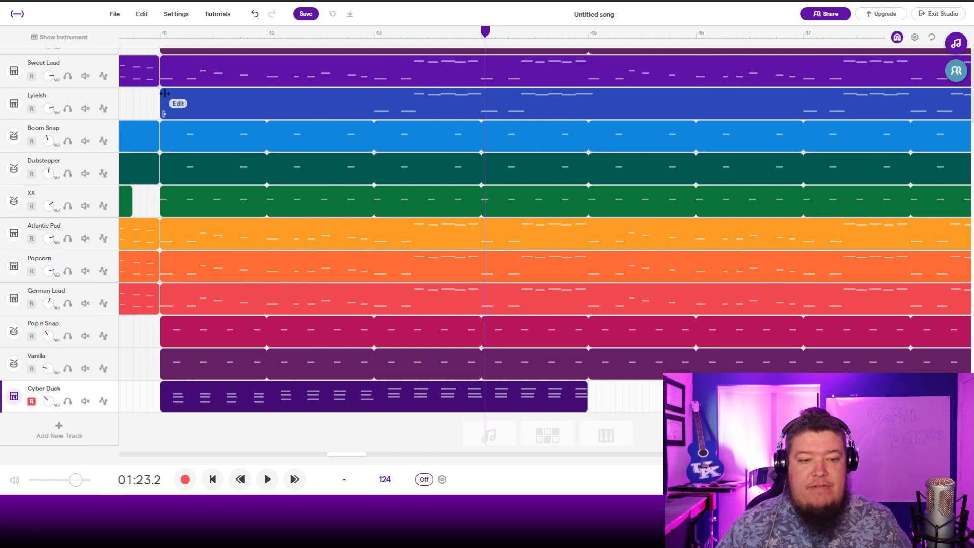
{"action": "left_click", "coordinate": [160, 40]}
{"action": "key", "text": "space"}
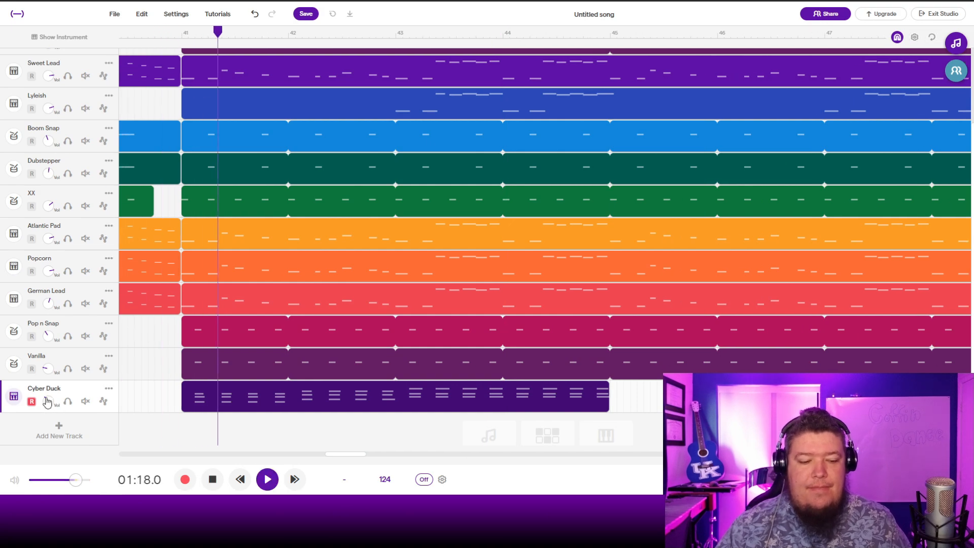
{"action": "left_click_drag", "start_coordinate": [48, 403], "coordinate": [50, 397]}
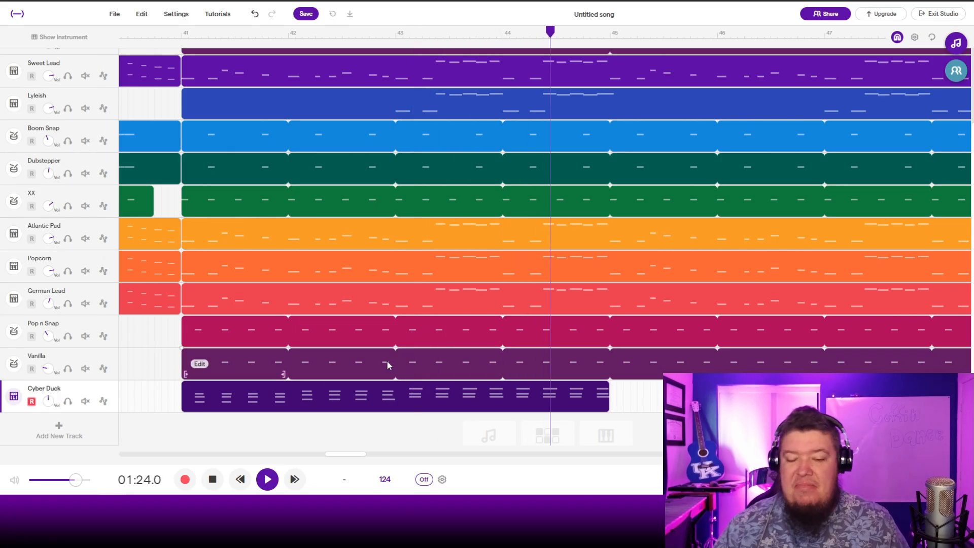
{"action": "scroll", "coordinate": [442, 335], "scroll_direction": "down", "scroll_amount": 3}
{"action": "key", "text": "space"}
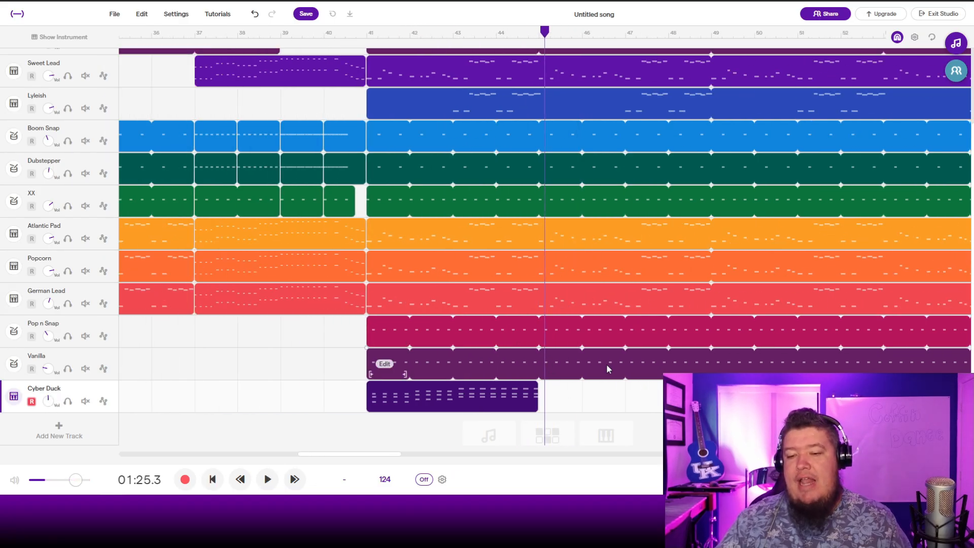
Loop the four-bar Cyber Duck region out to bar 57, level with the other tracks' ends
{"action": "scroll", "coordinate": [606, 364], "scroll_direction": "down", "scroll_amount": 3}
{"action": "left_click_drag", "start_coordinate": [572, 387], "coordinate": [781, 389]}
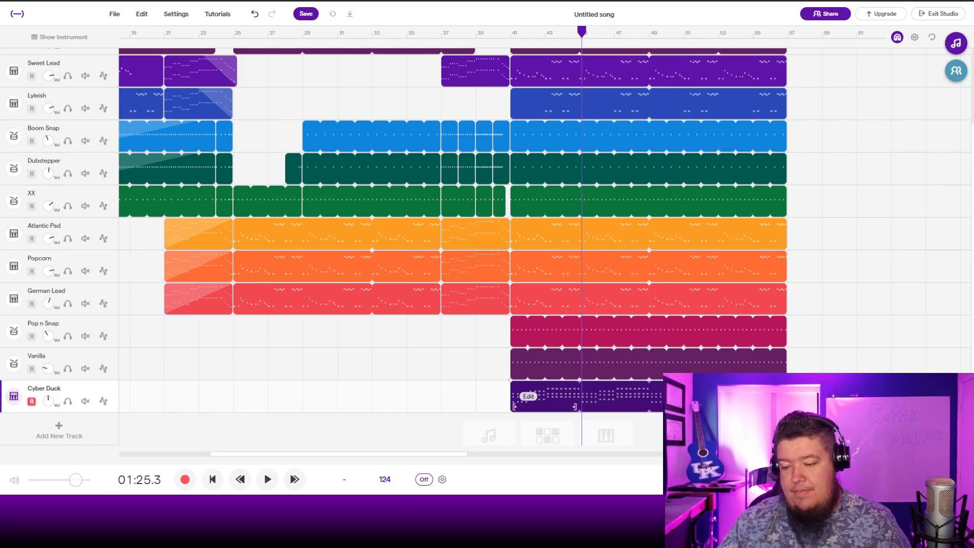
{"action": "scroll", "coordinate": [830, 343], "scroll_direction": "down", "scroll_amount": 2}
{"action": "scroll", "coordinate": [830, 324], "scroll_direction": "up", "scroll_amount": 3}
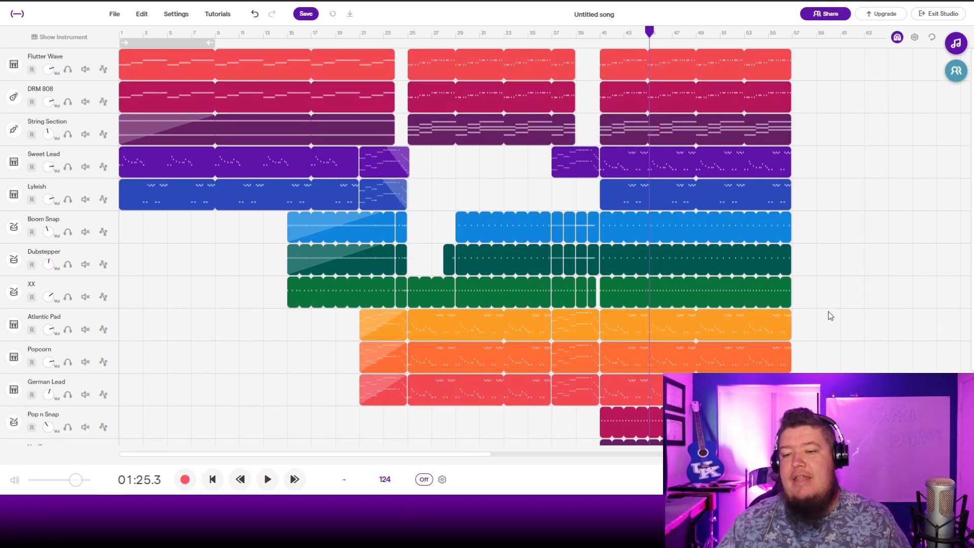
{"action": "scroll", "coordinate": [817, 313], "scroll_direction": "down", "scroll_amount": 3}
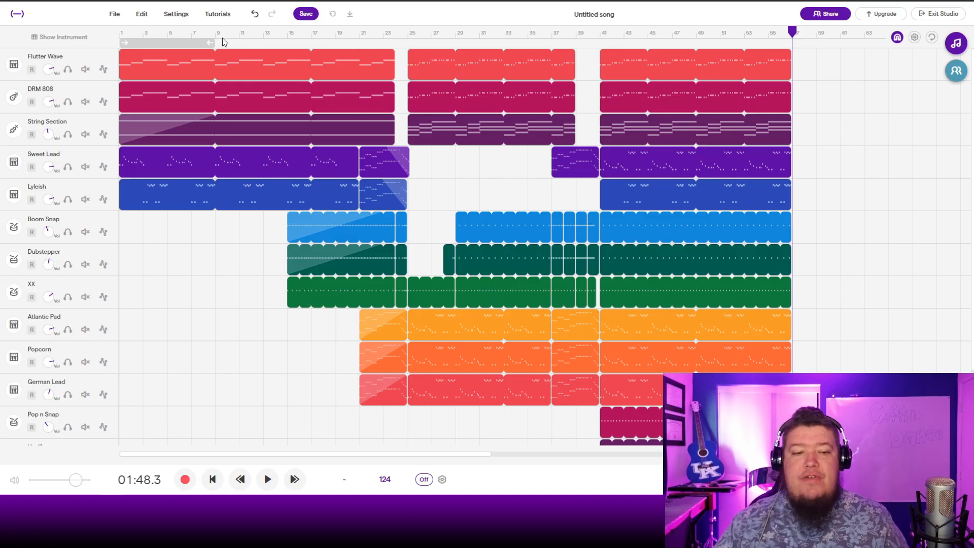
Extend the loop range to cover bars 1 to 57 and turn looping on
{"action": "left_click_drag", "start_coordinate": [214, 42], "coordinate": [752, 92]}
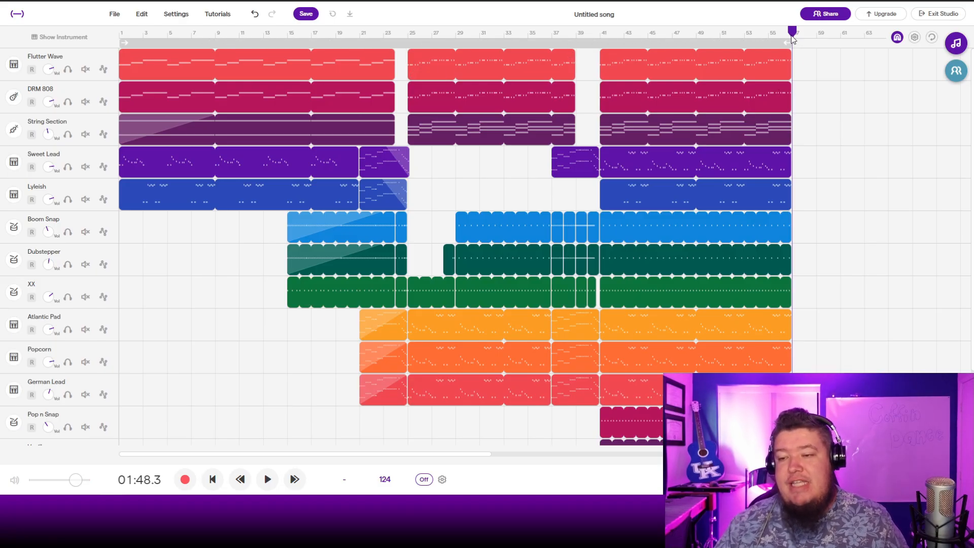
{"action": "left_click", "coordinate": [934, 38]}
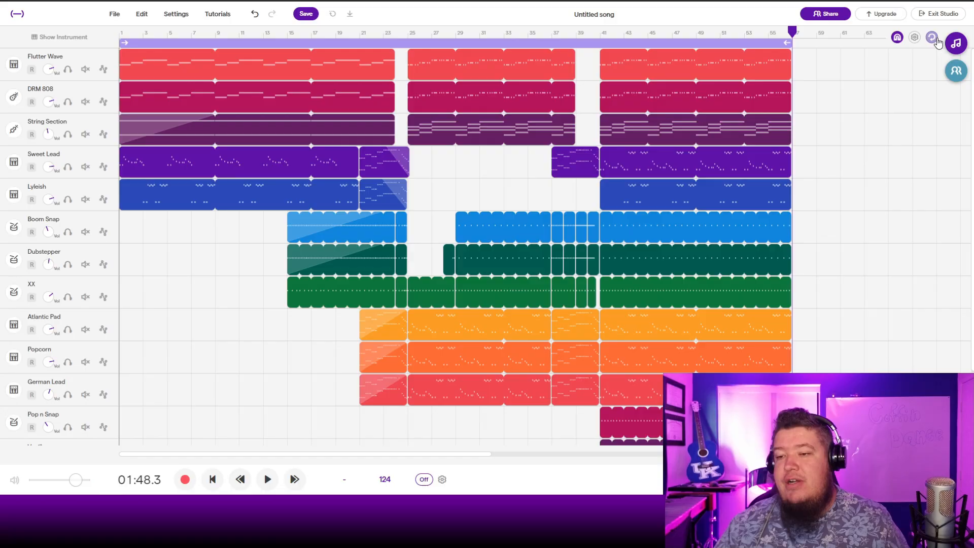
Play from just before bar 57 across the loop point into the song's opening, and look over the lower tracks
{"action": "left_click", "coordinate": [777, 33]}
{"action": "key", "text": "space"}
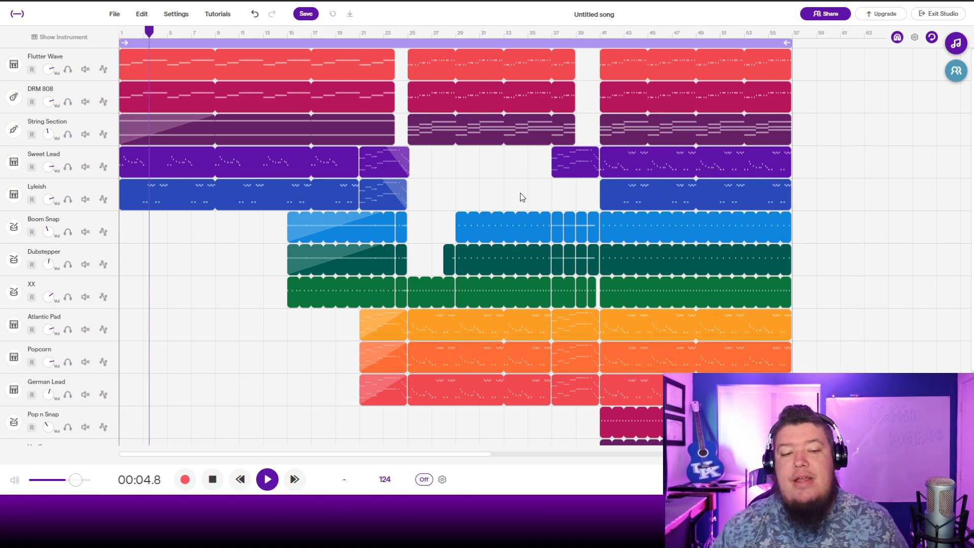
{"action": "key", "text": "space"}
{"action": "scroll", "coordinate": [832, 302], "scroll_direction": "down", "scroll_amount": 4}
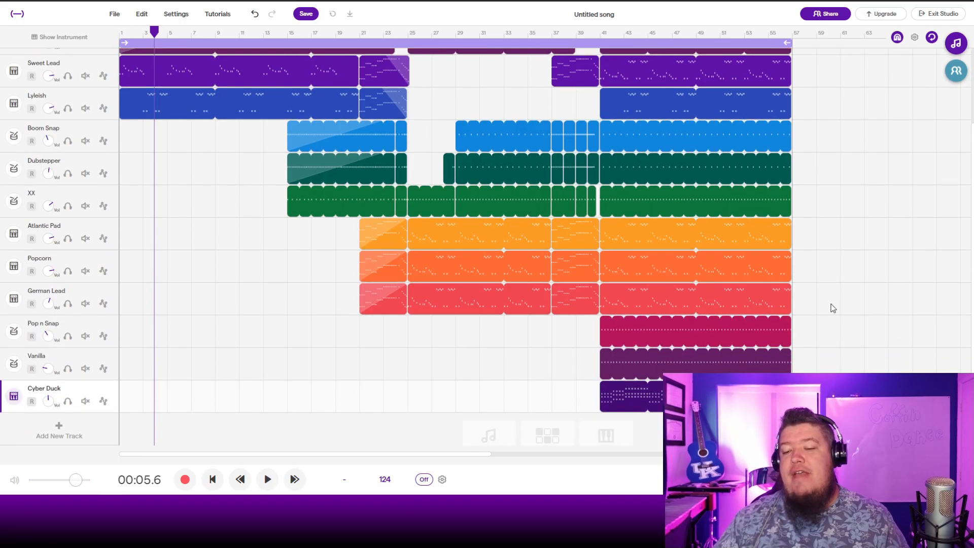
Add a new piano and keyboards track below Cyber Duck and give it the Music Box preset
{"action": "scroll", "coordinate": [832, 306], "scroll_direction": "up", "scroll_amount": 3}
{"action": "scroll", "coordinate": [824, 292], "scroll_direction": "up", "scroll_amount": 1}
{"action": "scroll", "coordinate": [814, 271], "scroll_direction": "down", "scroll_amount": 2}
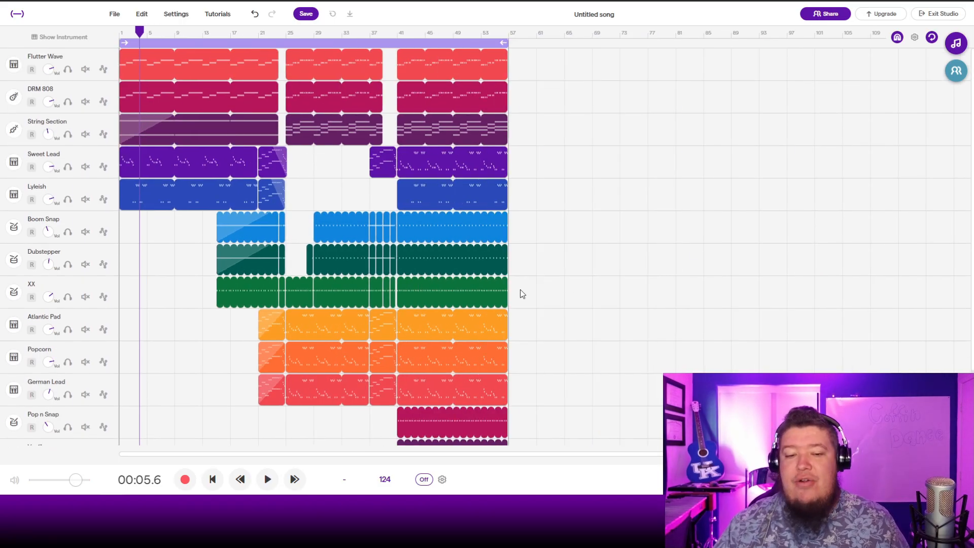
{"action": "scroll", "coordinate": [167, 345], "scroll_direction": "down", "scroll_amount": 3}
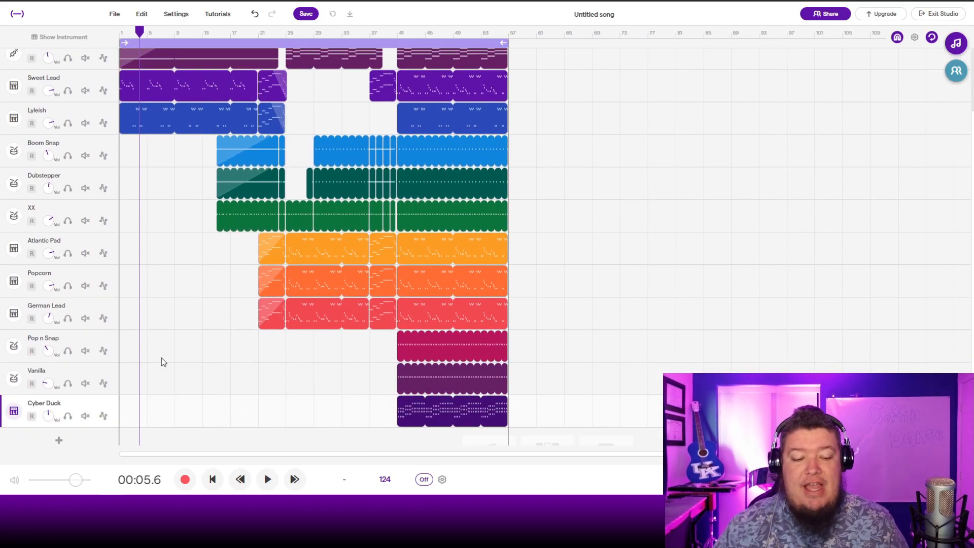
{"action": "left_click", "coordinate": [59, 432]}
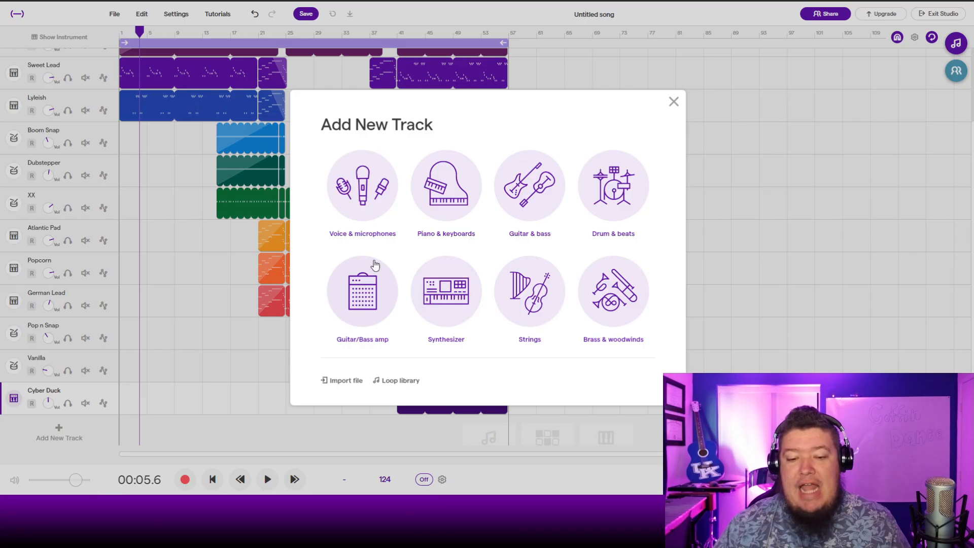
{"action": "left_click", "coordinate": [454, 196]}
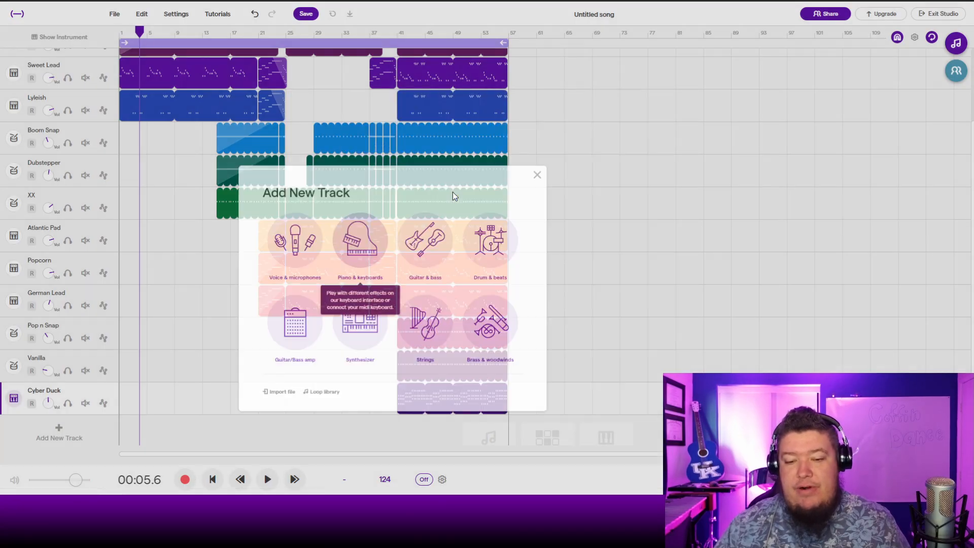
{"action": "left_click", "coordinate": [335, 304]}
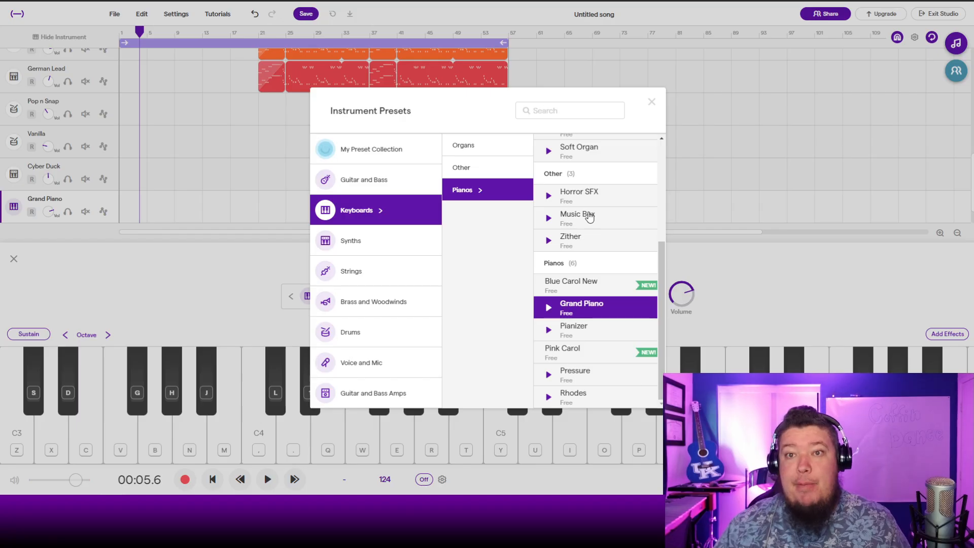
{"action": "left_click", "coordinate": [588, 217]}
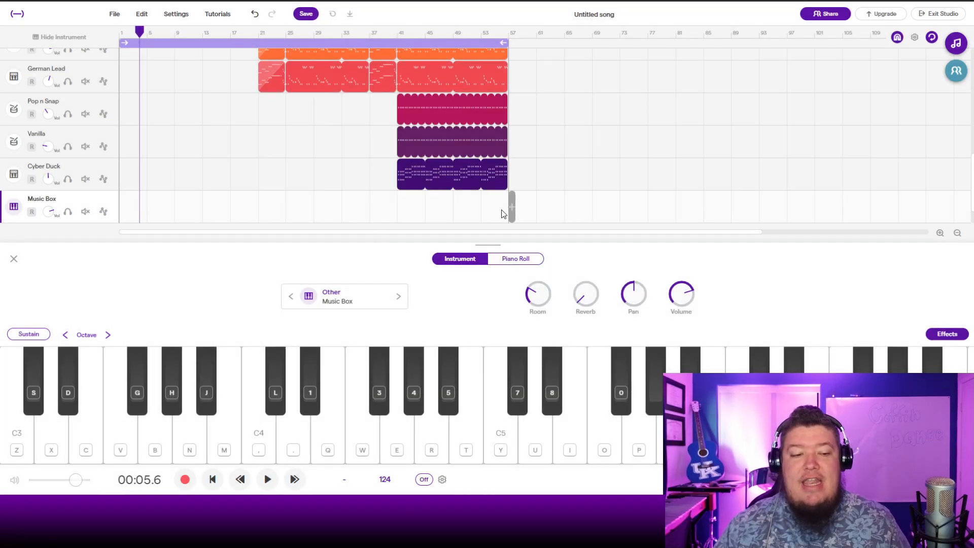
Turn looping off and play the Music Box melody from bar 57 with the instrument editor closed
{"action": "left_click", "coordinate": [931, 40]}
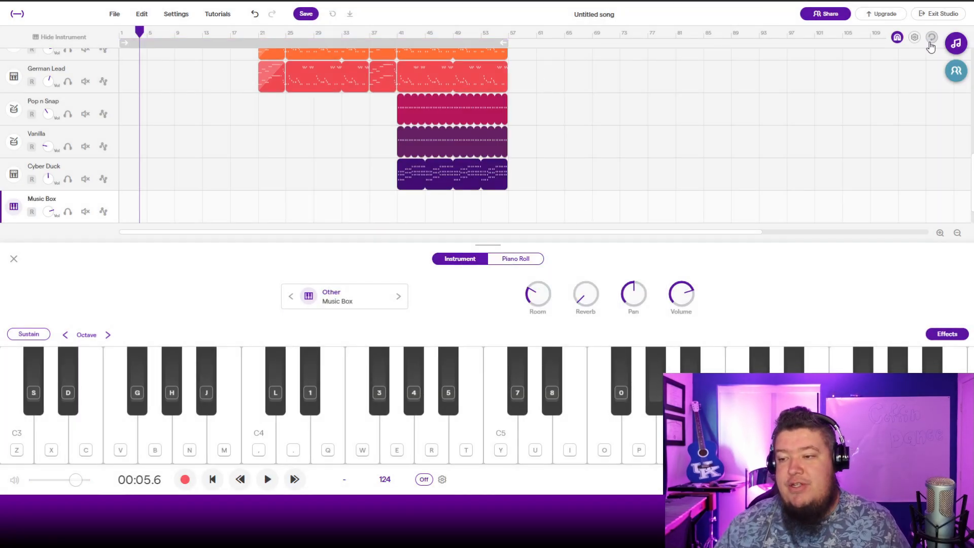
{"action": "left_click", "coordinate": [513, 34]}
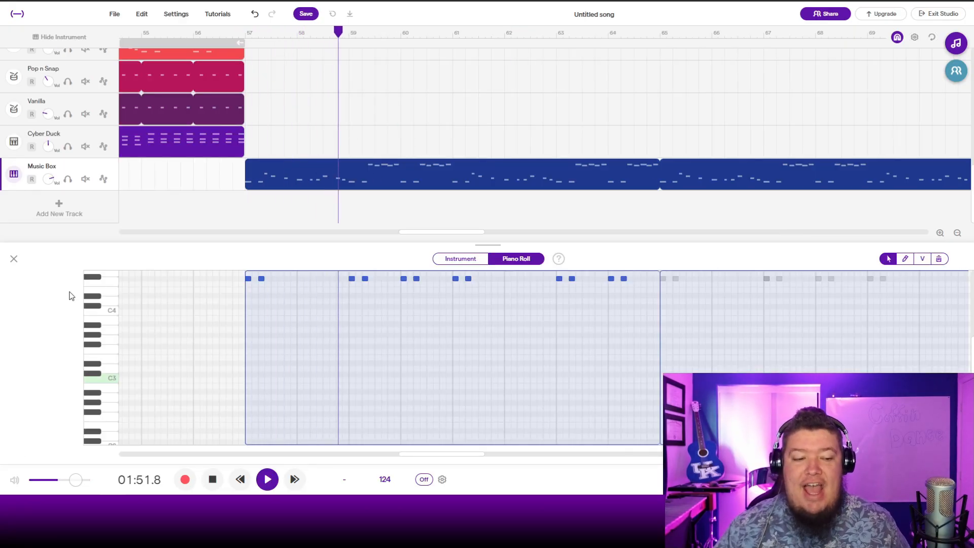
{"action": "left_click", "coordinate": [14, 259]}
{"action": "scroll", "coordinate": [546, 242], "scroll_direction": "down", "scroll_amount": 3}
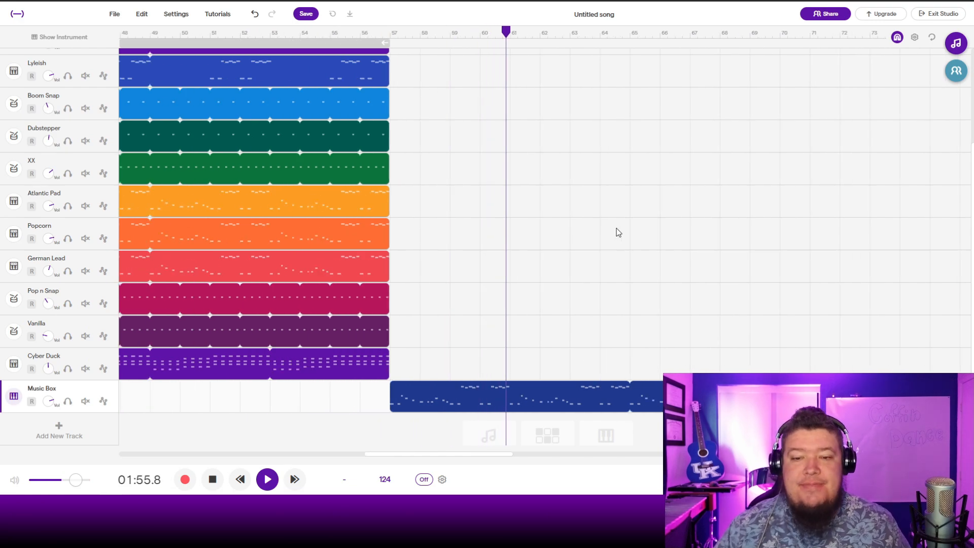
{"action": "scroll", "coordinate": [615, 231], "scroll_direction": "down", "scroll_amount": 4}
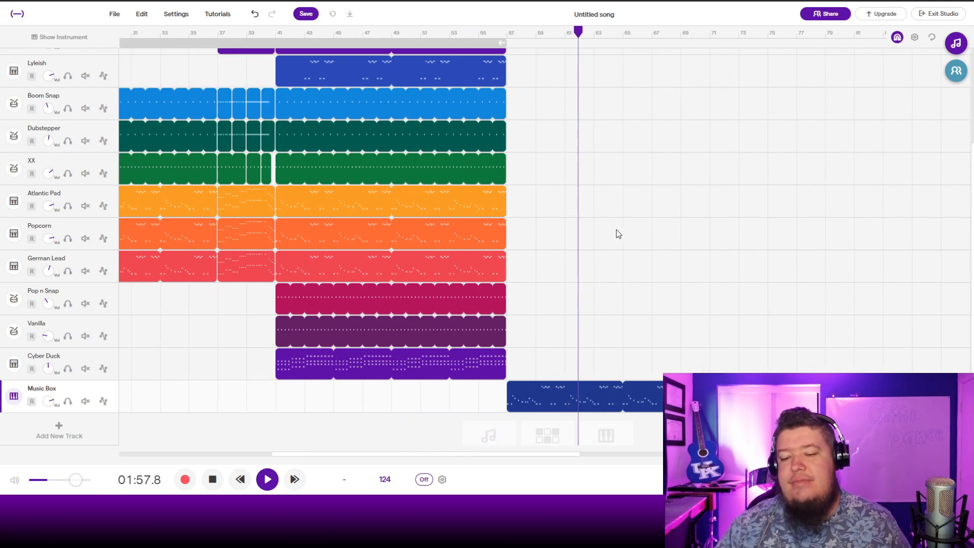
{"action": "scroll", "coordinate": [618, 234], "scroll_direction": "down", "scroll_amount": 3}
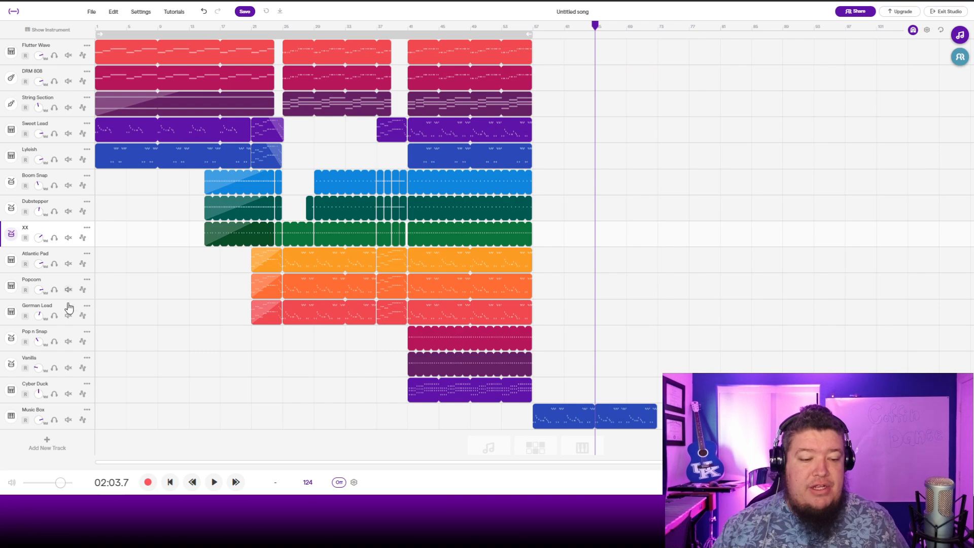
Mute the German Lead, Popcorn, Pop n Snap and Sweet Lead tracks and play the song from bar 41
{"action": "left_click", "coordinate": [68, 315]}
{"action": "left_click", "coordinate": [68, 289]}
{"action": "left_click", "coordinate": [68, 341]}
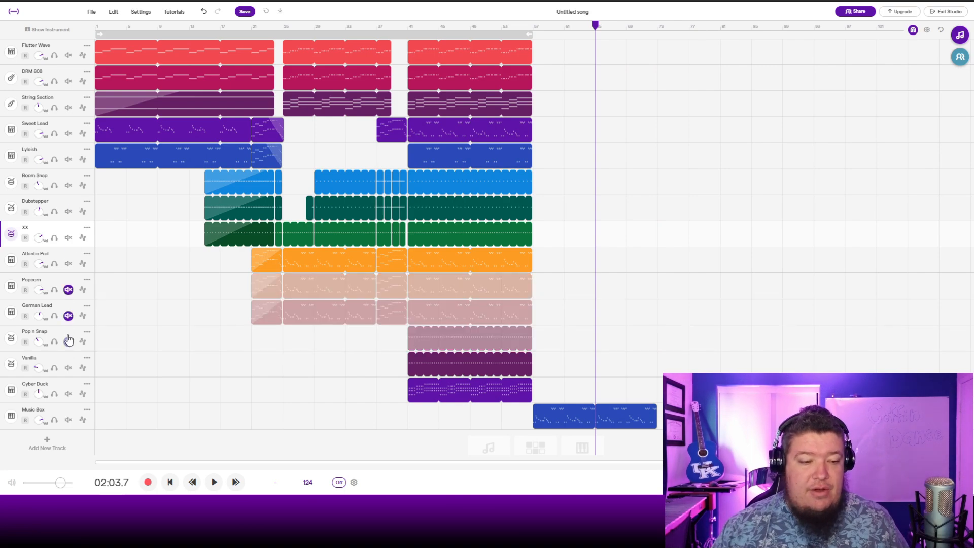
{"action": "left_click", "coordinate": [68, 134]}
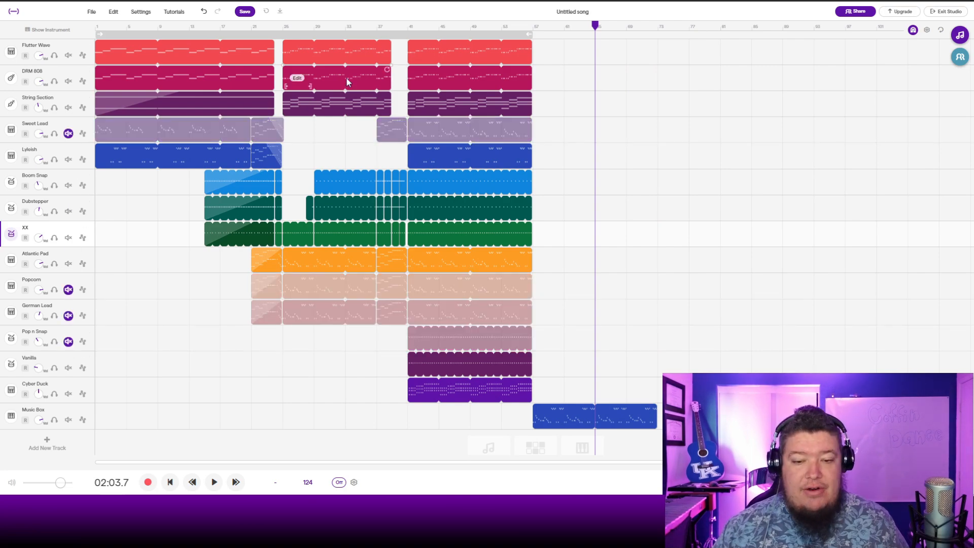
{"action": "left_click", "coordinate": [407, 28]}
{"action": "key", "text": "space"}
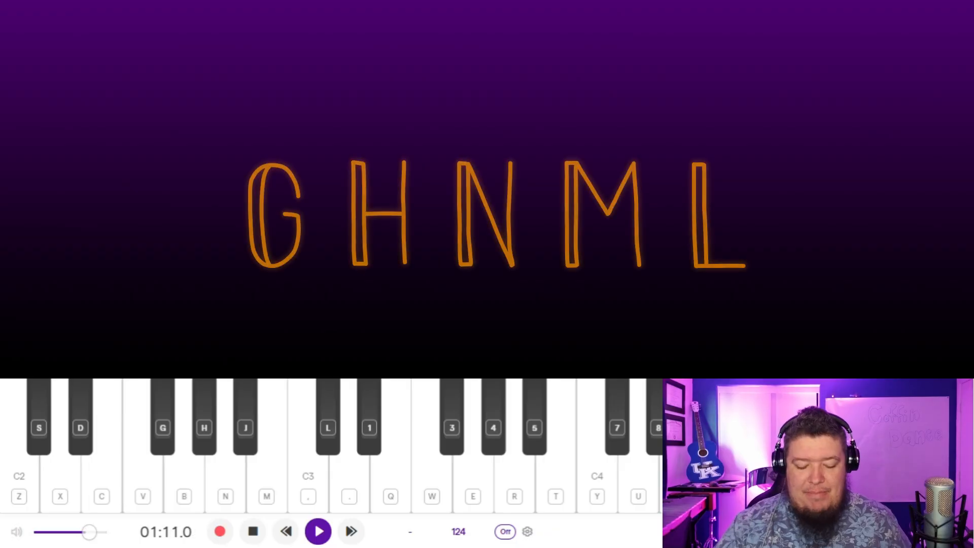